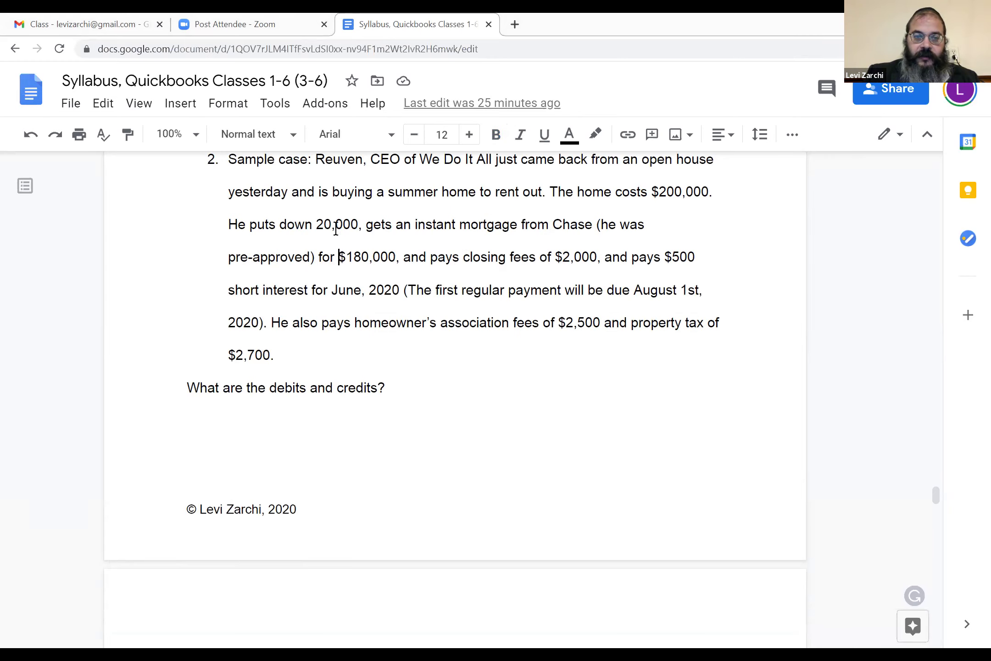
Examine the down payment, mortgage amount, purchase price and closing fees in the sample case about the summer home
click(305, 224)
mouse_move(374, 221)
mouse_down()
mouse_move(348, 224)
mouse_move(368, 225)
mouse_up()
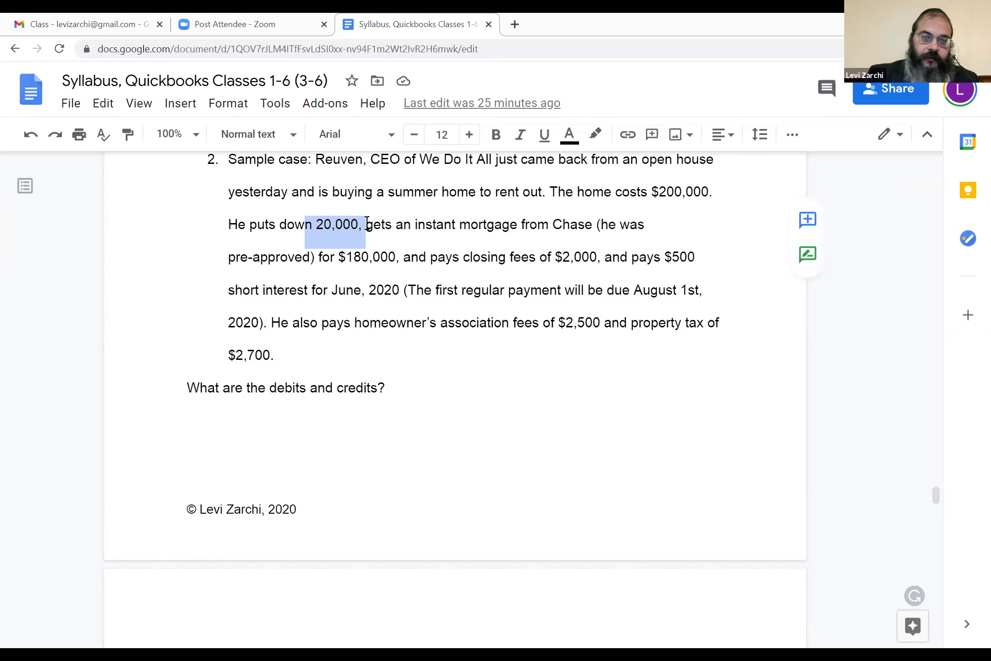
drag(329, 261, 426, 260)
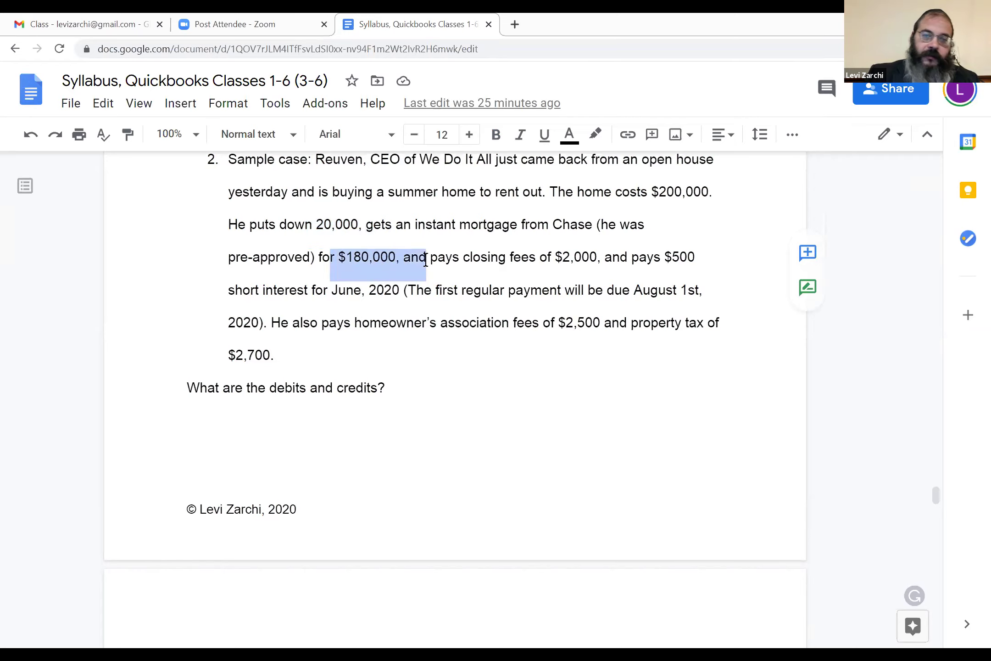
drag(652, 193, 704, 195)
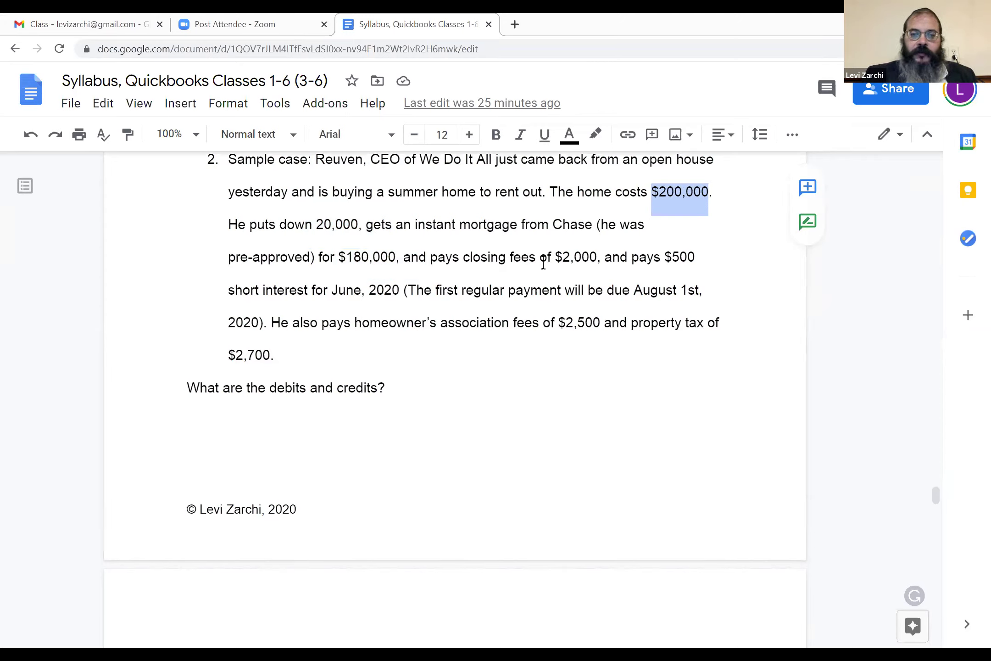
drag(557, 261, 598, 262)
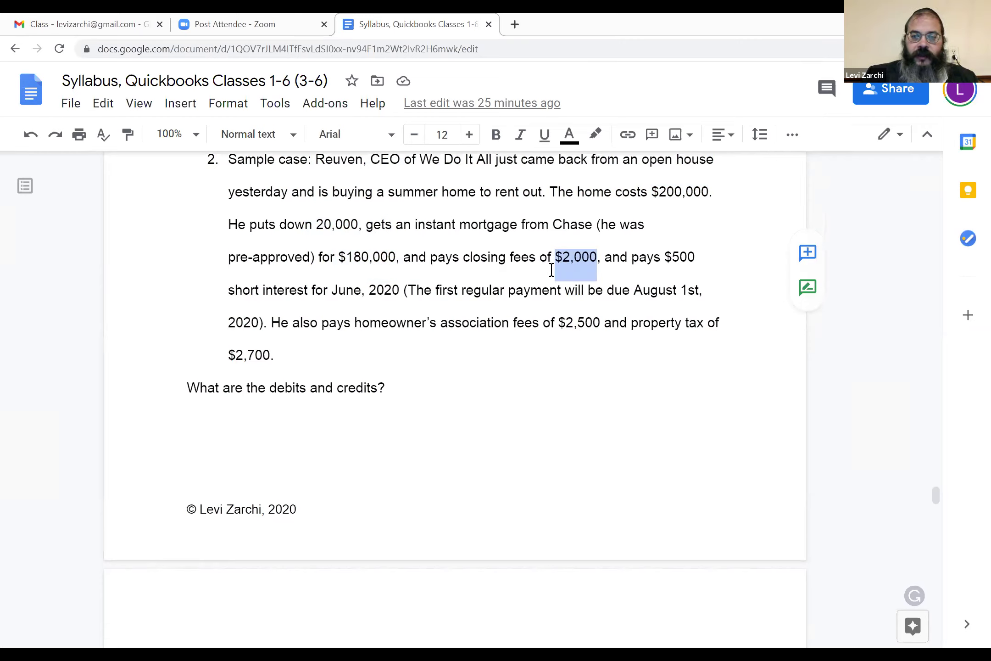
Examine the short interest amount, the month it covers and the due date of the first regular mortgage payment
click(673, 258)
double_click(683, 259)
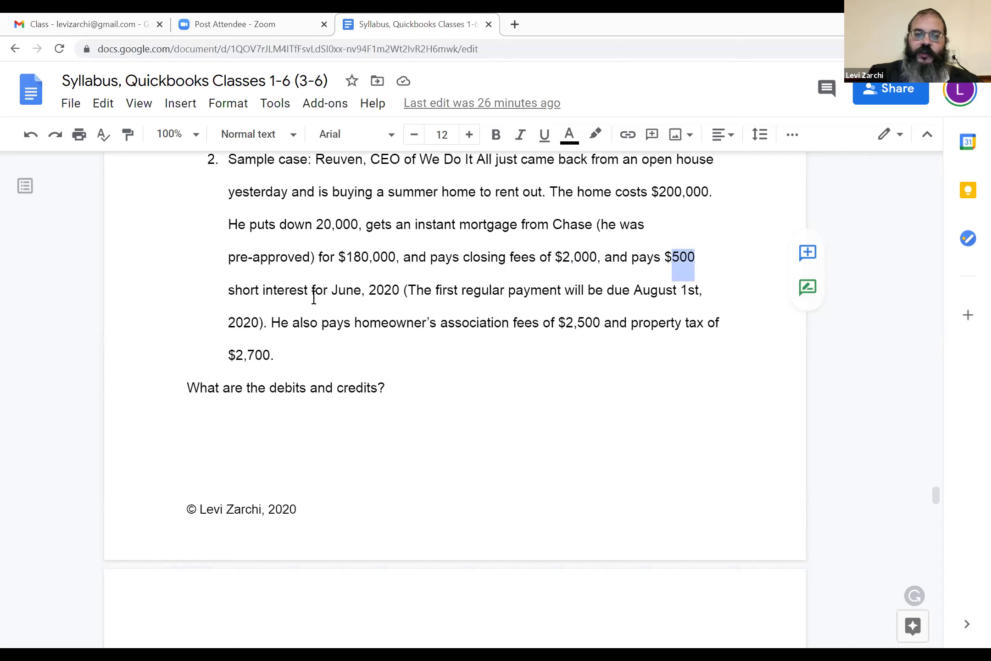
drag(331, 291, 398, 290)
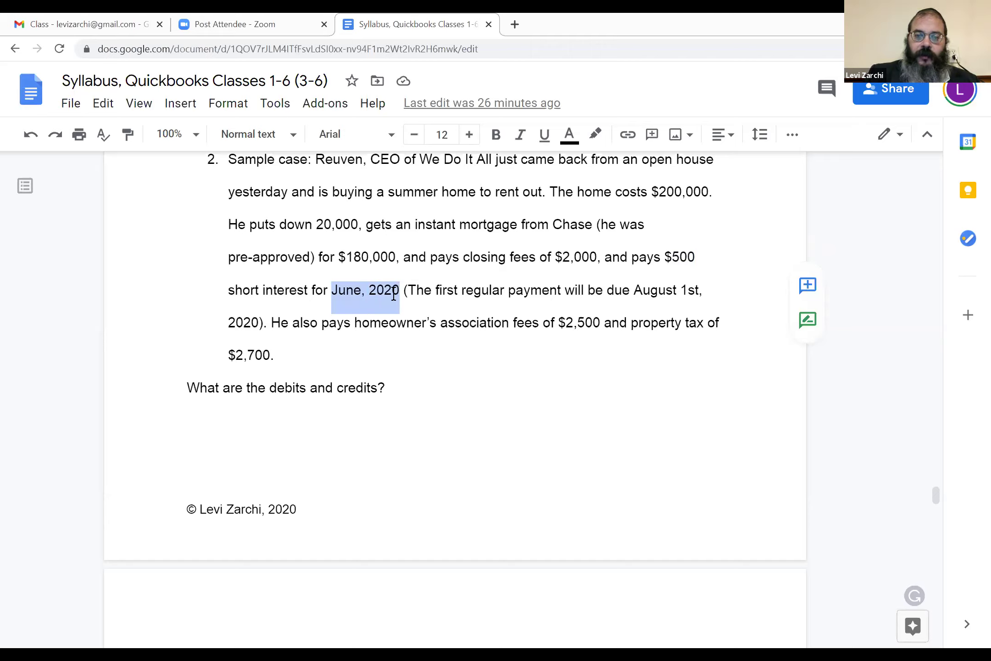
drag(488, 294, 687, 289)
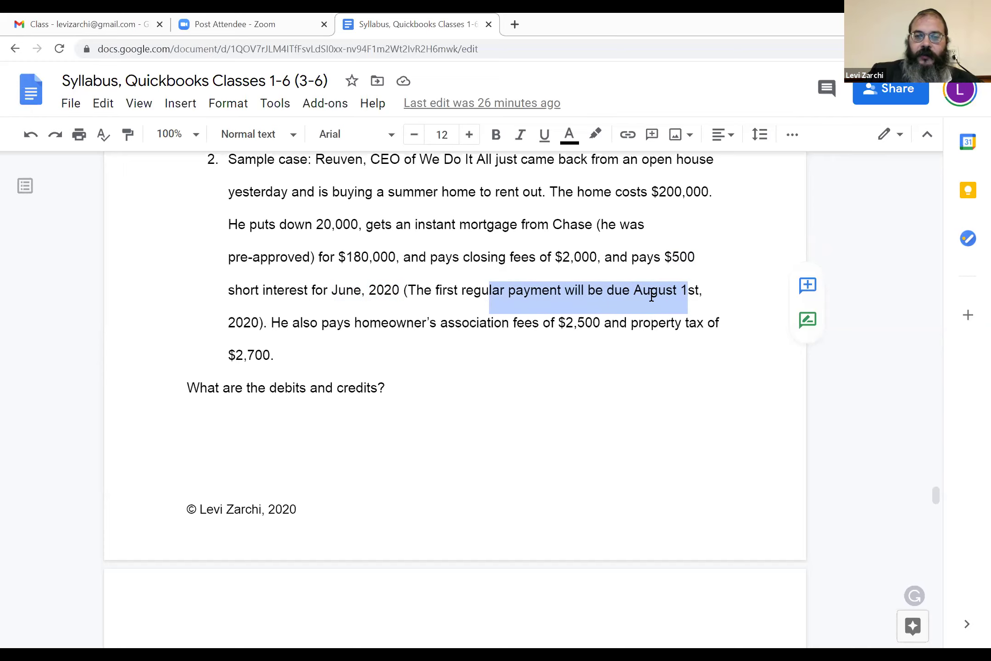
click(675, 296)
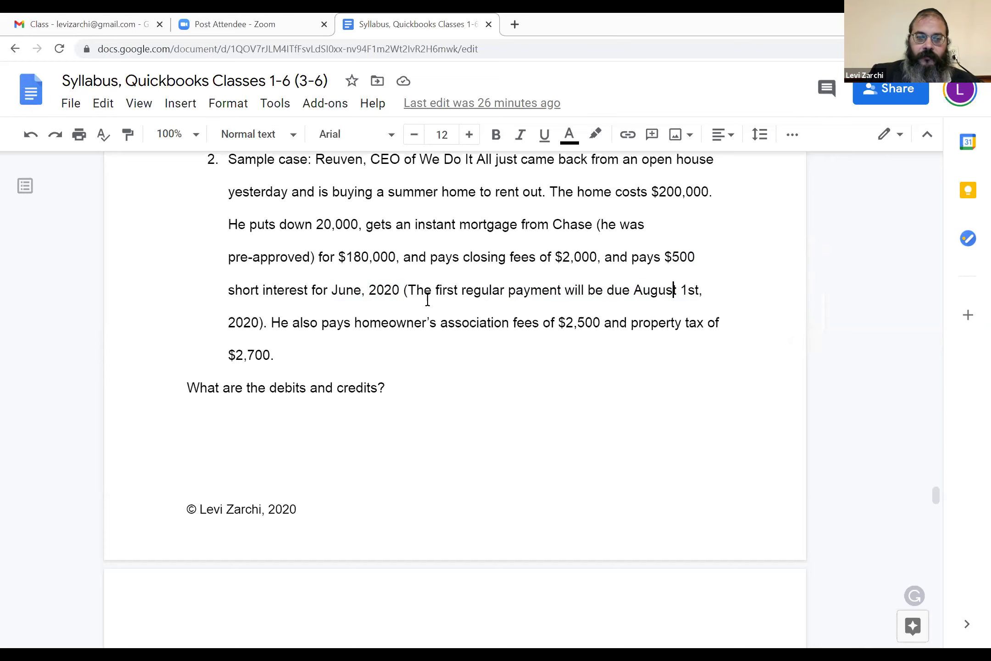
drag(454, 294, 542, 296)
drag(372, 298, 262, 325)
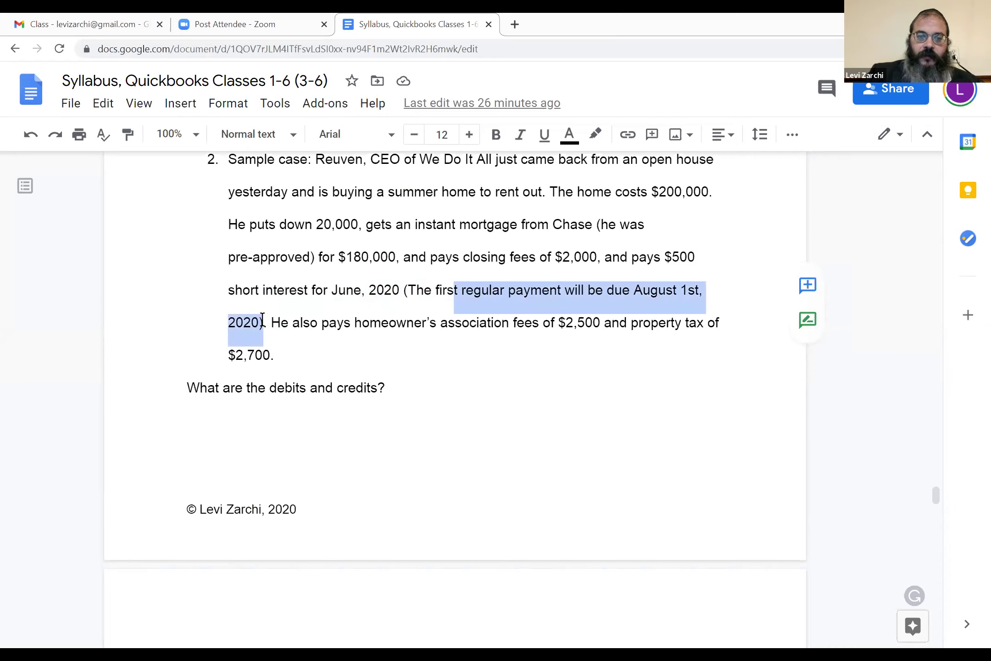
double_click(678, 255)
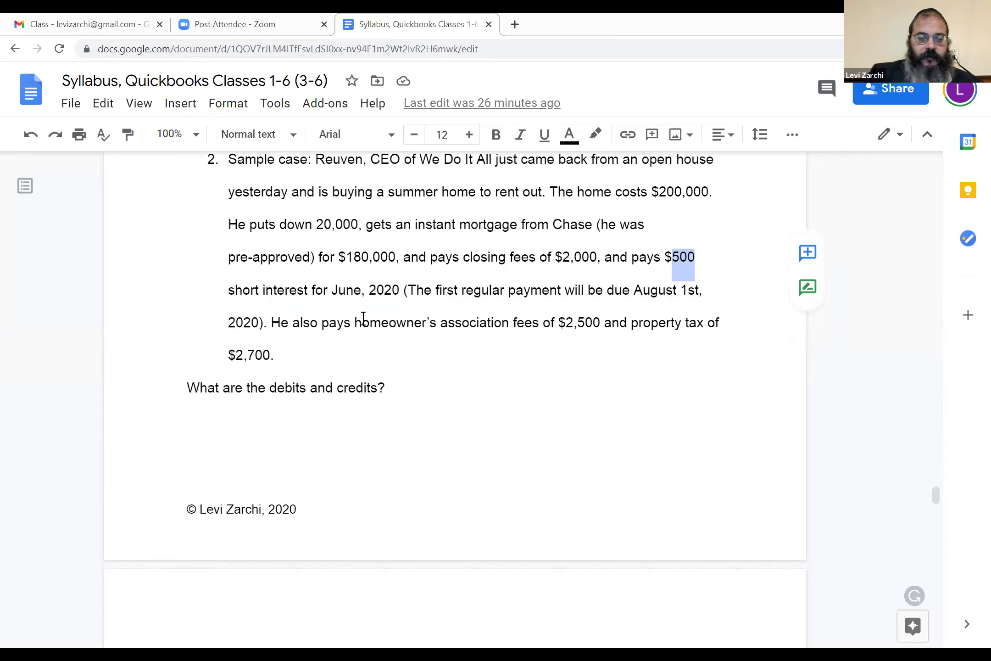
Examine the homeowner's association fee and property tax amounts at the end of the sample case
click(573, 322)
drag(559, 322, 599, 325)
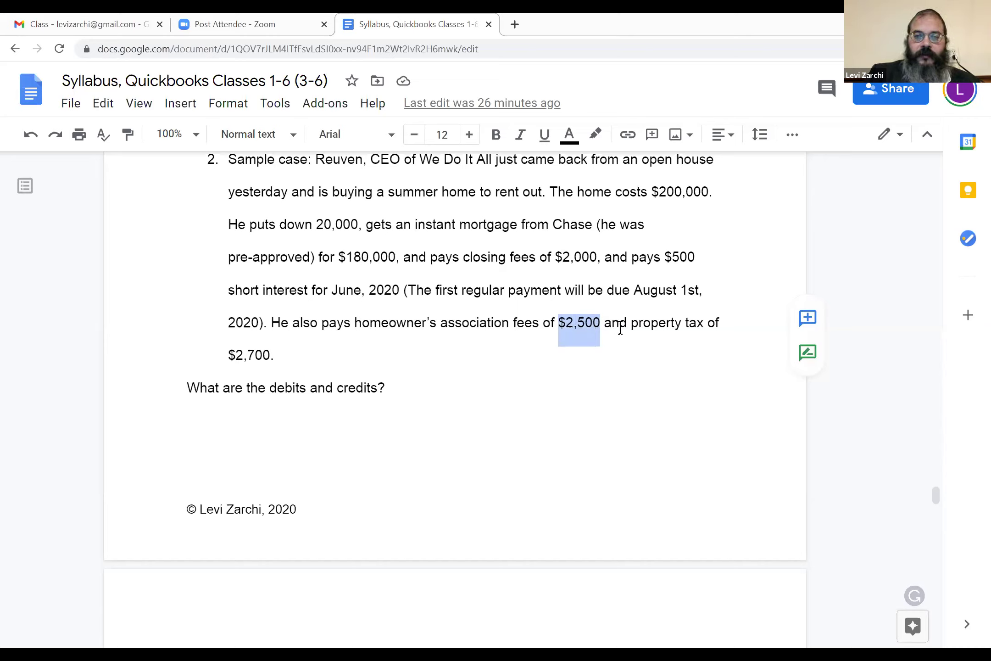
click(644, 326)
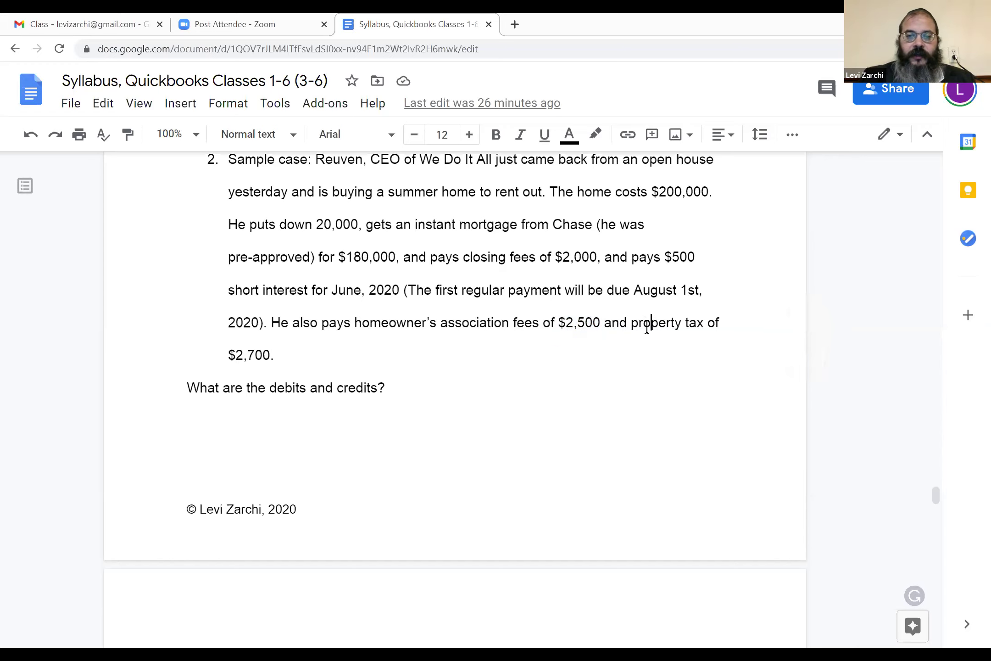
click(232, 360)
shift+click(268, 357)
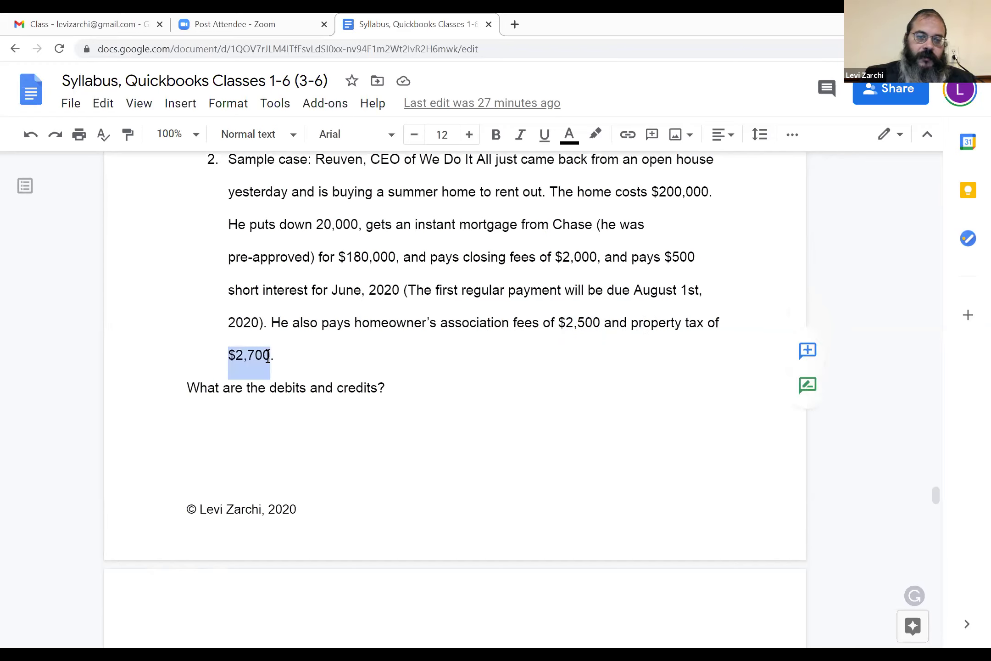
click(246, 369)
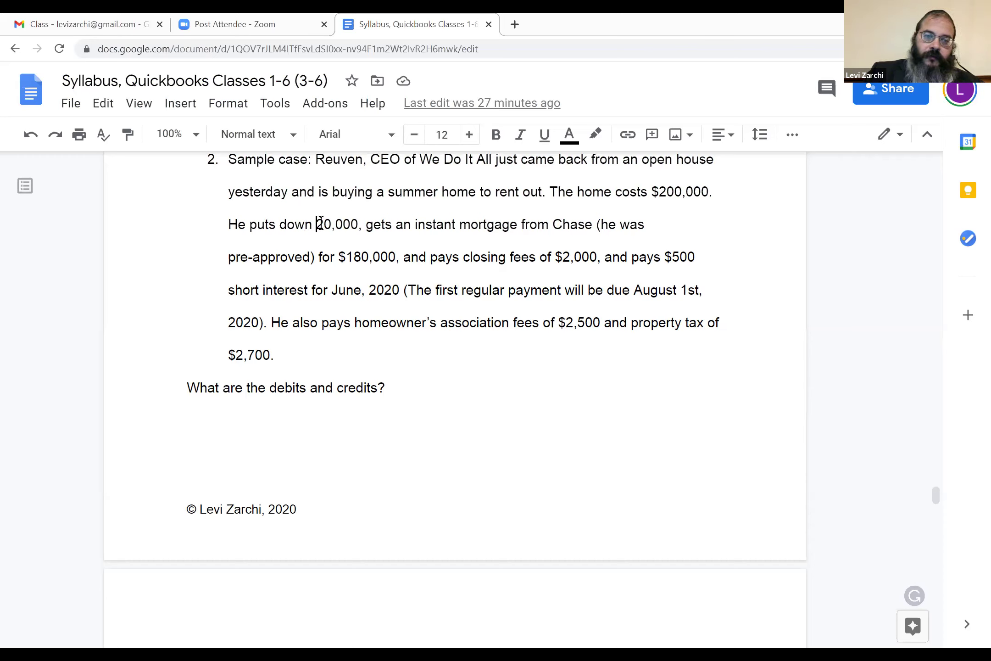
Compare the down payment and the Chase mortgage with the home's purchase price to work out the debits and credits
drag(318, 225, 363, 226)
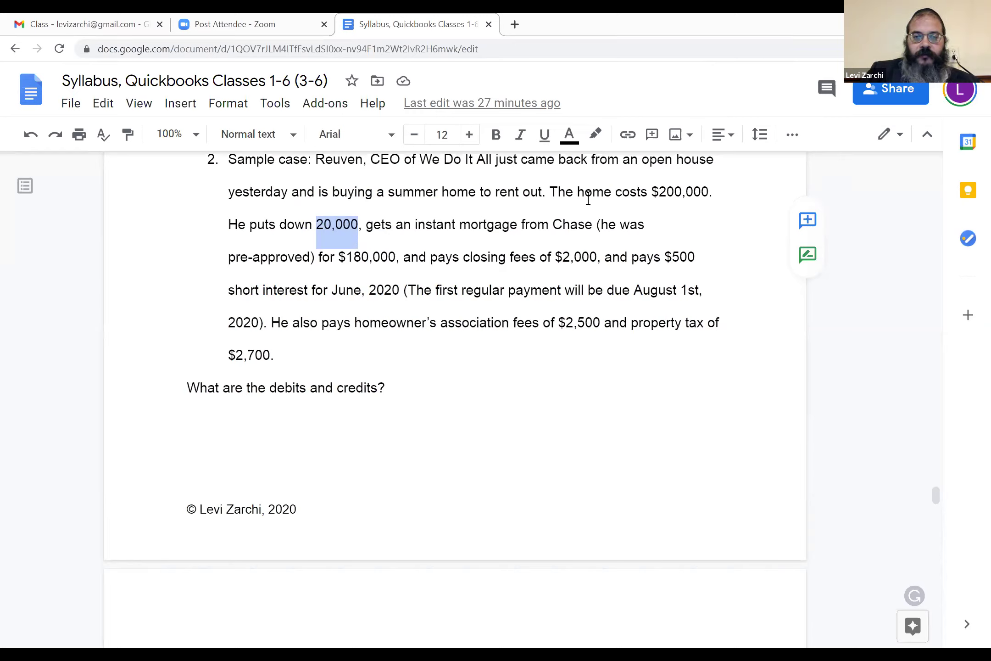
drag(659, 192, 706, 192)
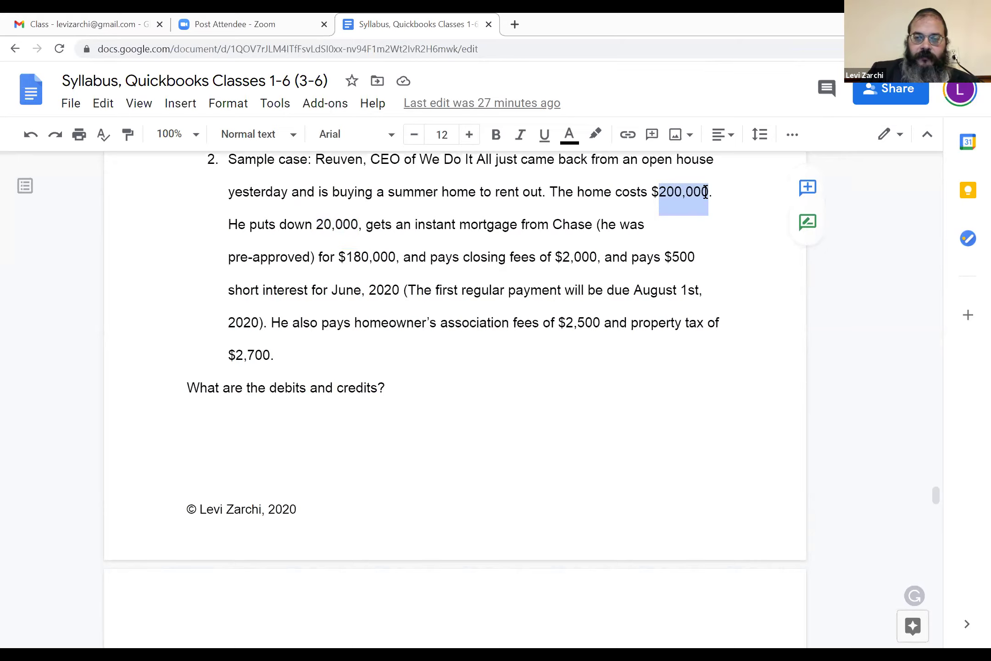
mouse_move(706, 192)
mouse_down()
mouse_move(681, 192)
mouse_move(704, 192)
mouse_up()
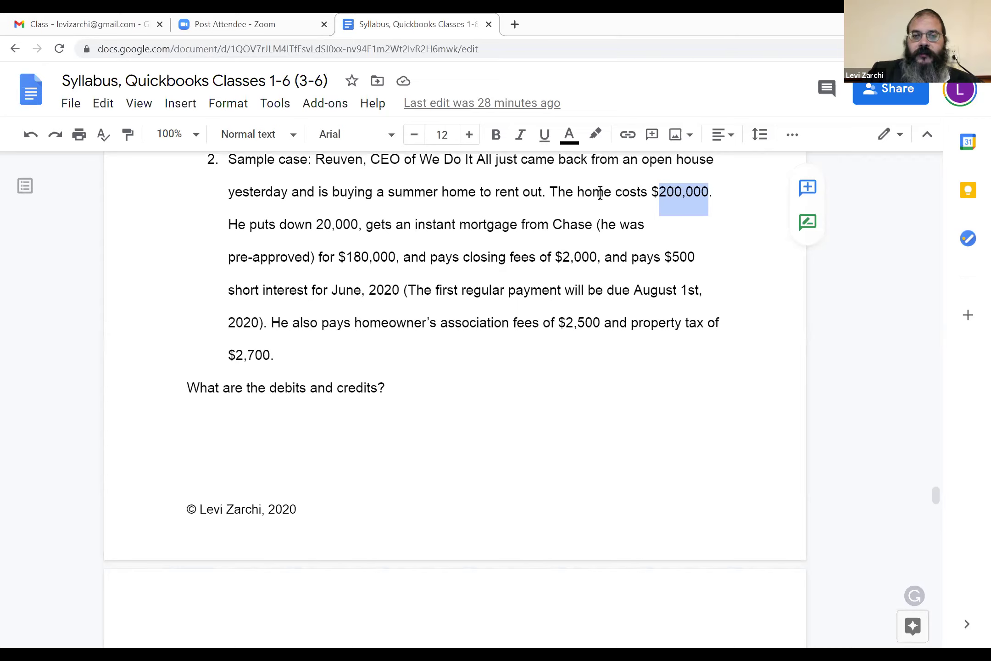
click(660, 192)
drag(660, 193, 708, 193)
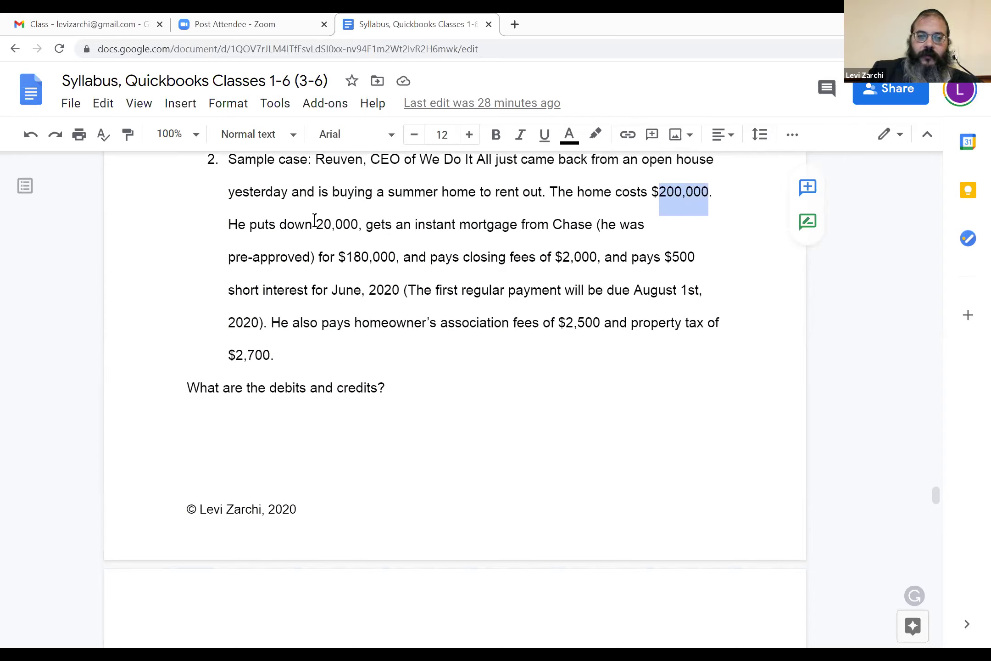
drag(318, 220, 393, 263)
click(347, 258)
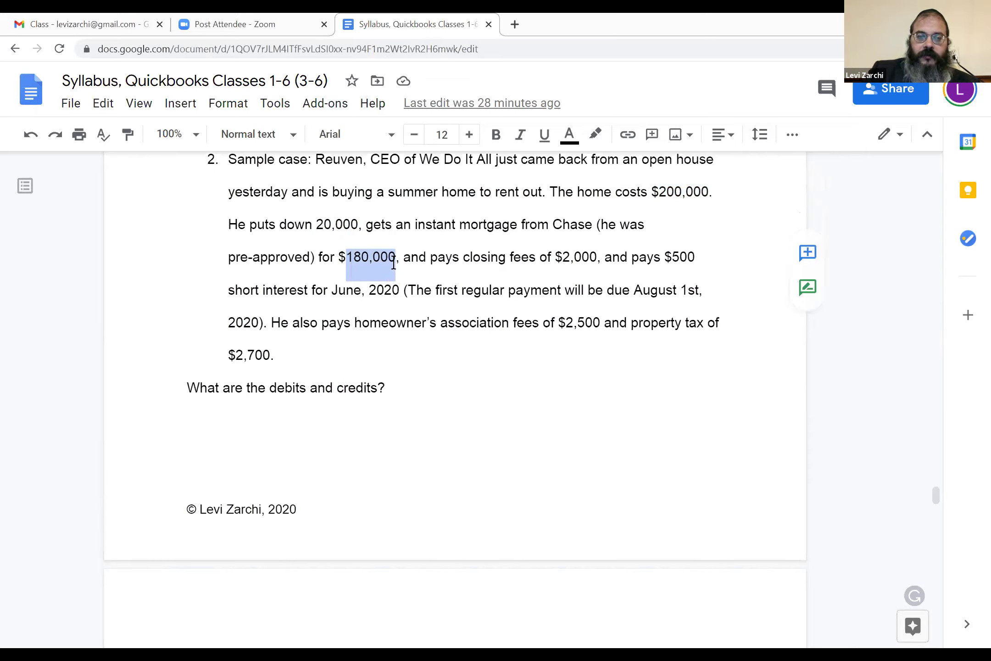
drag(394, 263, 387, 261)
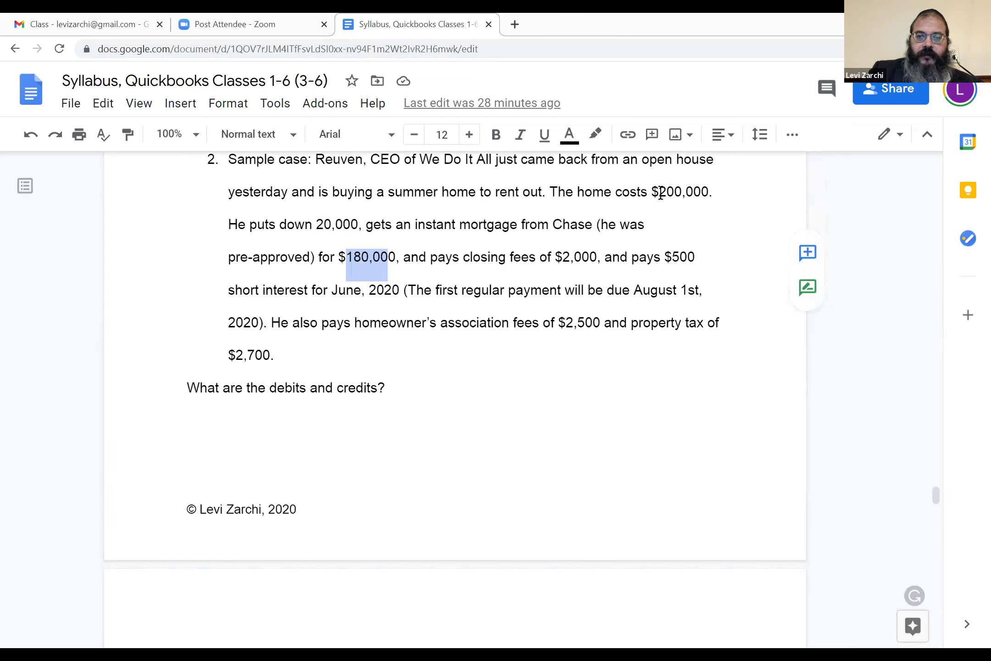
click(680, 193)
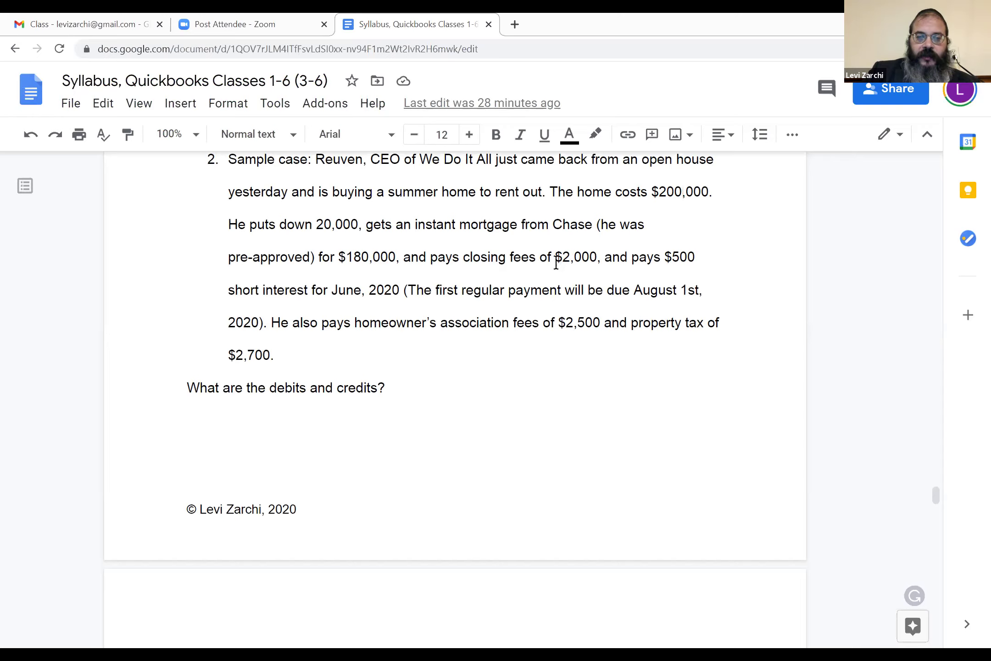
Review the closing fees and the short interest as further amounts for the debits and credits
drag(557, 256, 590, 258)
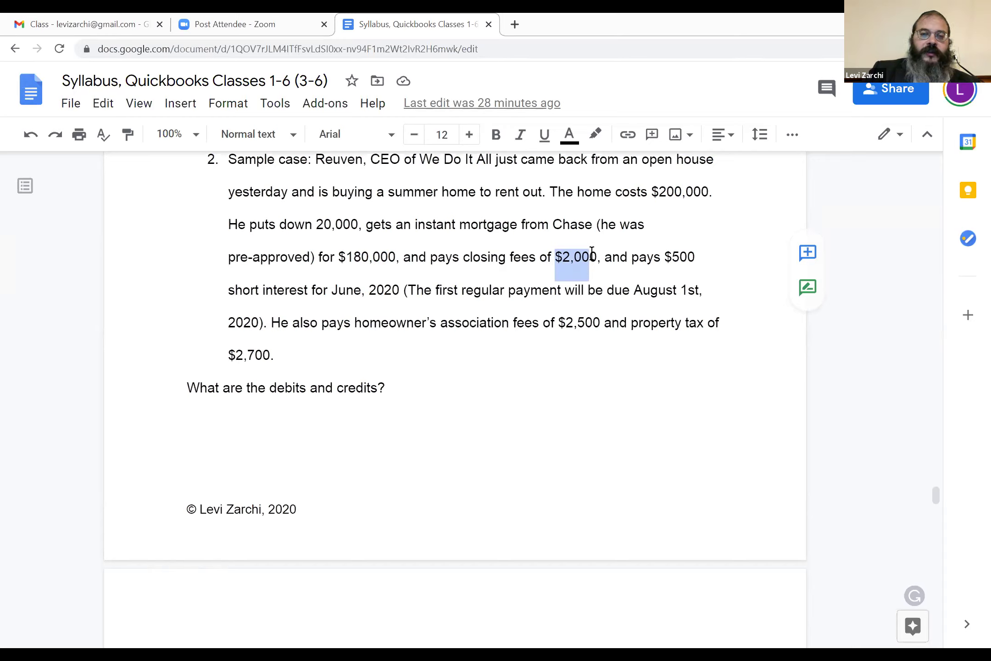
click(569, 255)
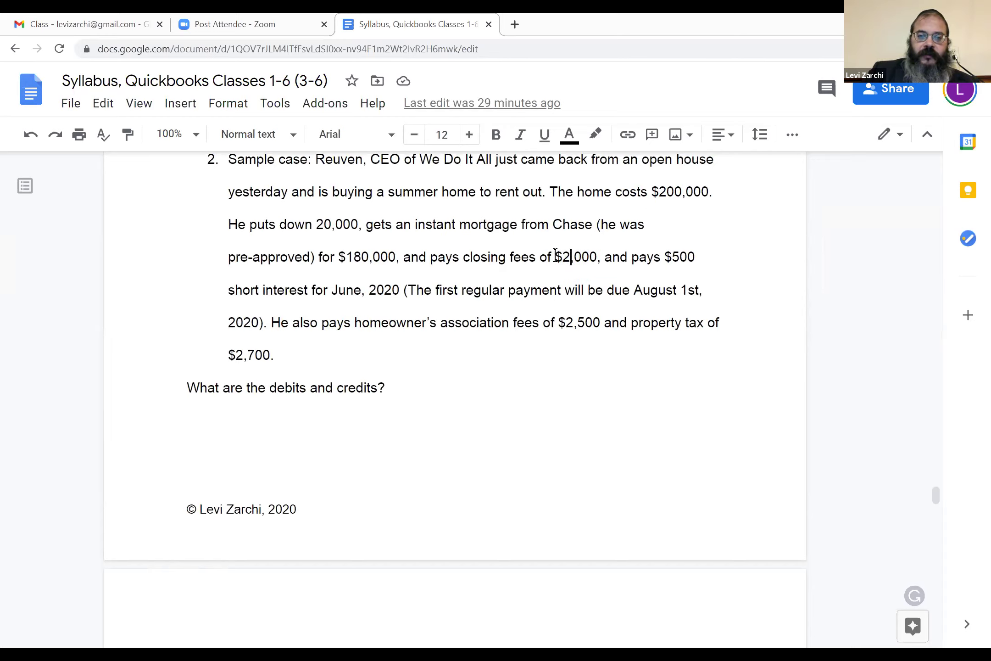
drag(562, 256, 595, 257)
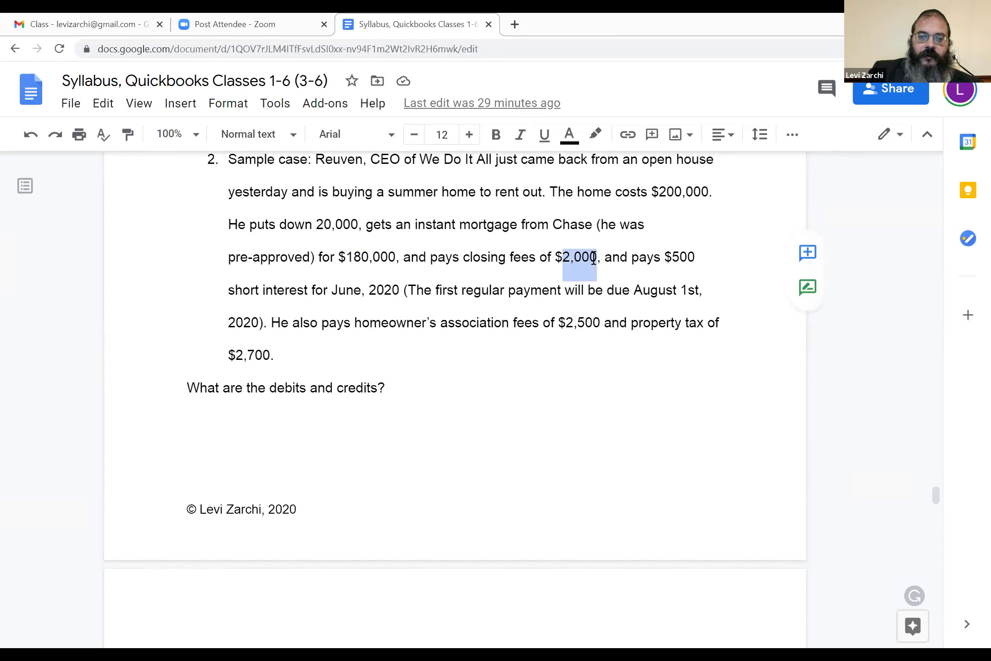
key(shift+Left)
drag(597, 256, 563, 257)
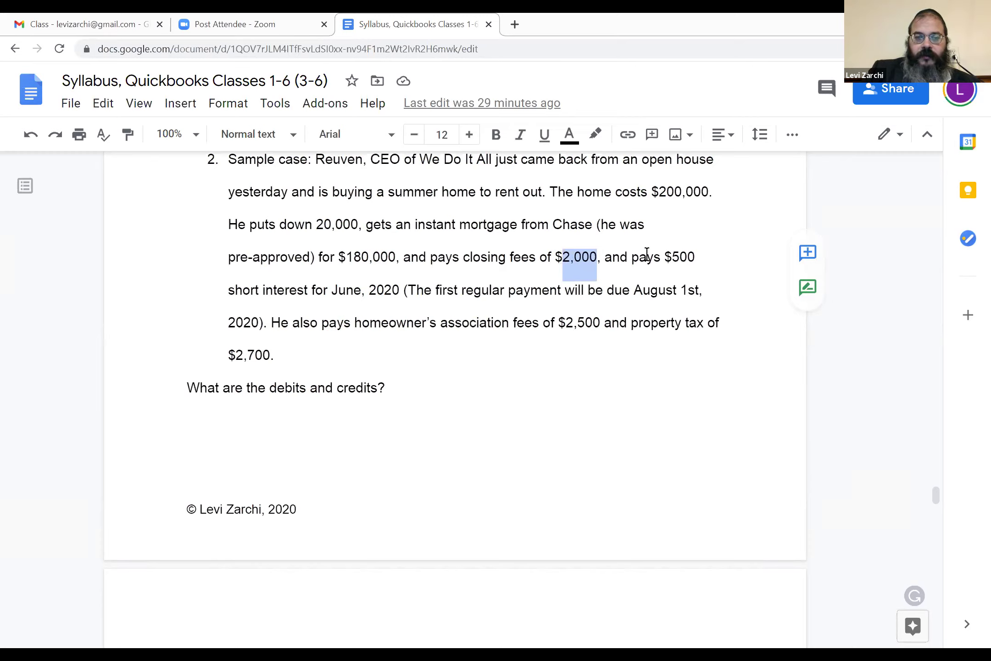
drag(672, 256, 693, 260)
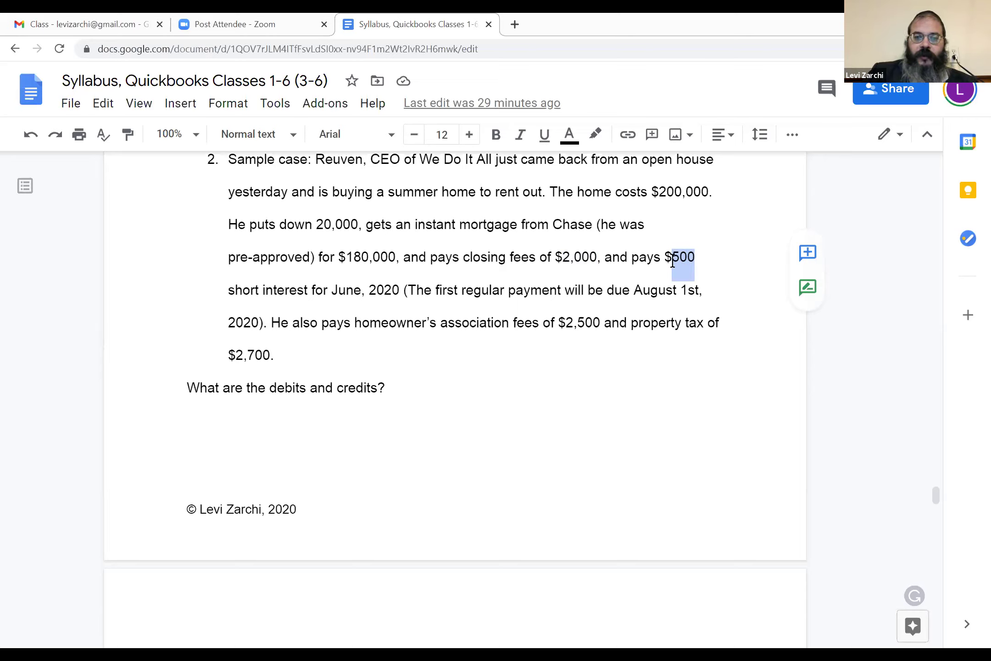
drag(665, 257, 690, 255)
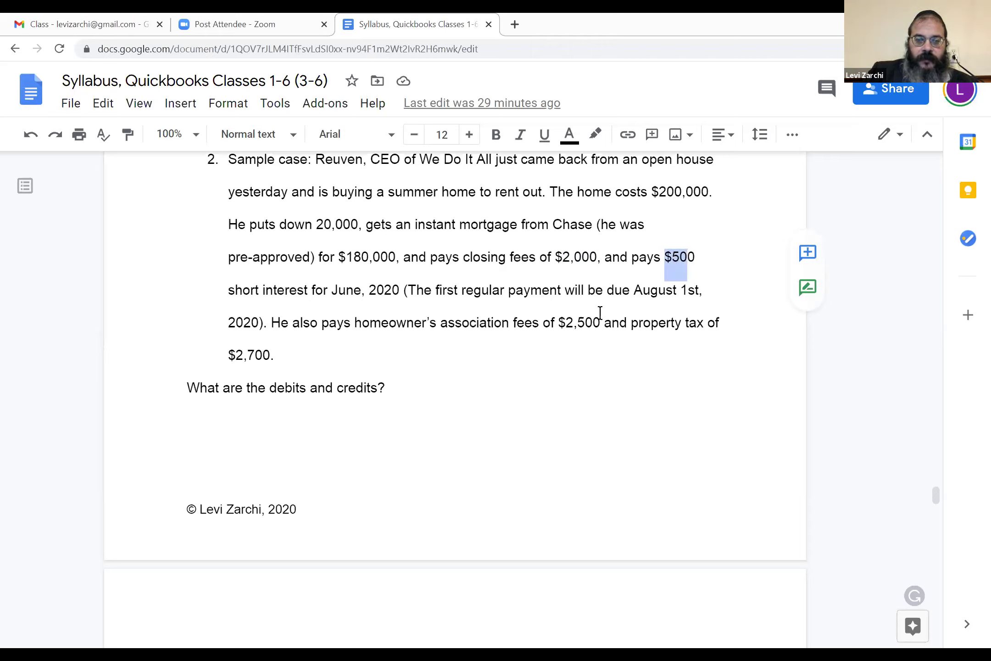
Recheck the association fee and property tax figures as the remaining amounts for the entry
click(580, 325)
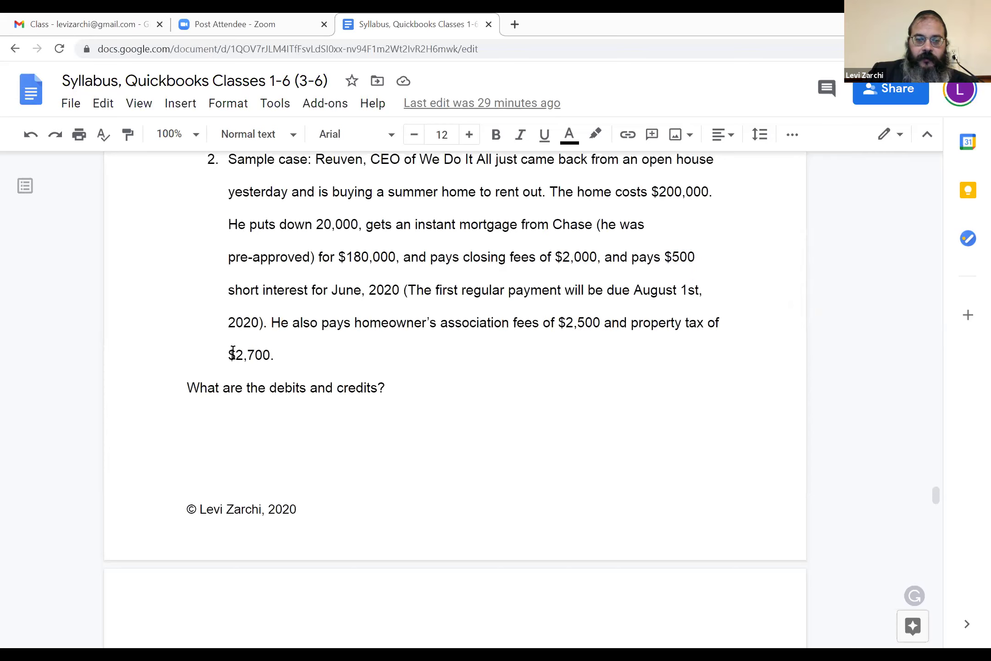
drag(236, 354, 262, 356)
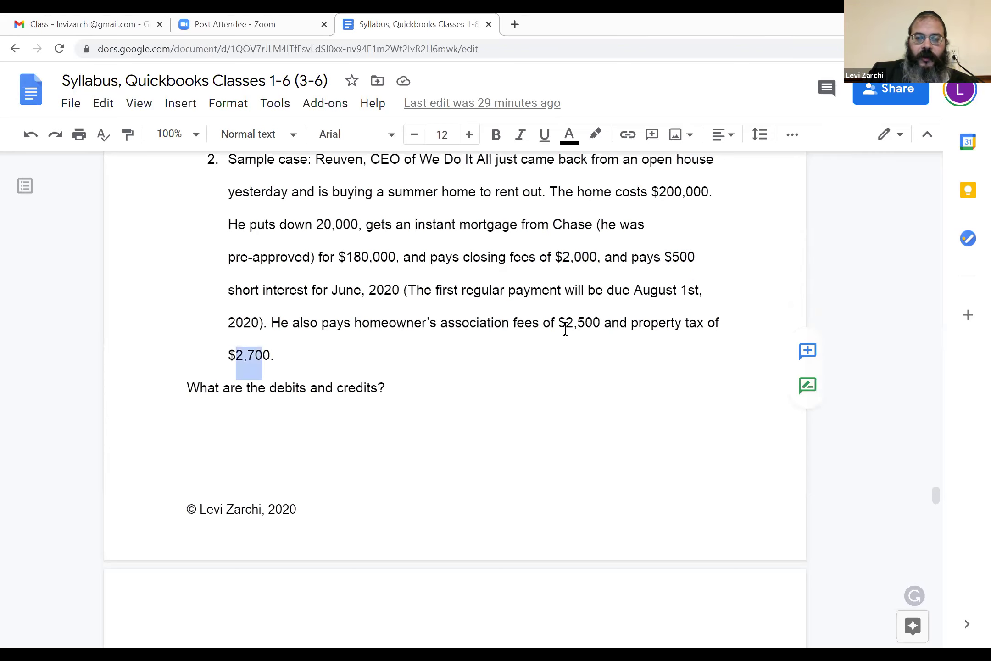
drag(574, 326, 579, 326)
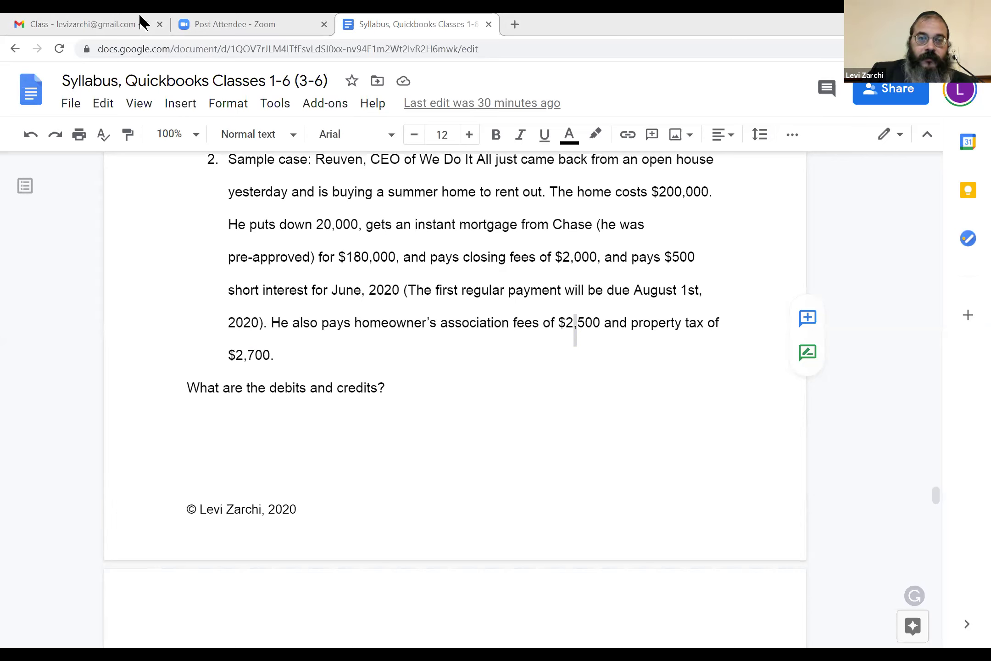
Switch to QuickBooks and open a new general journal entry in a maximized window
key(alt+Tab)
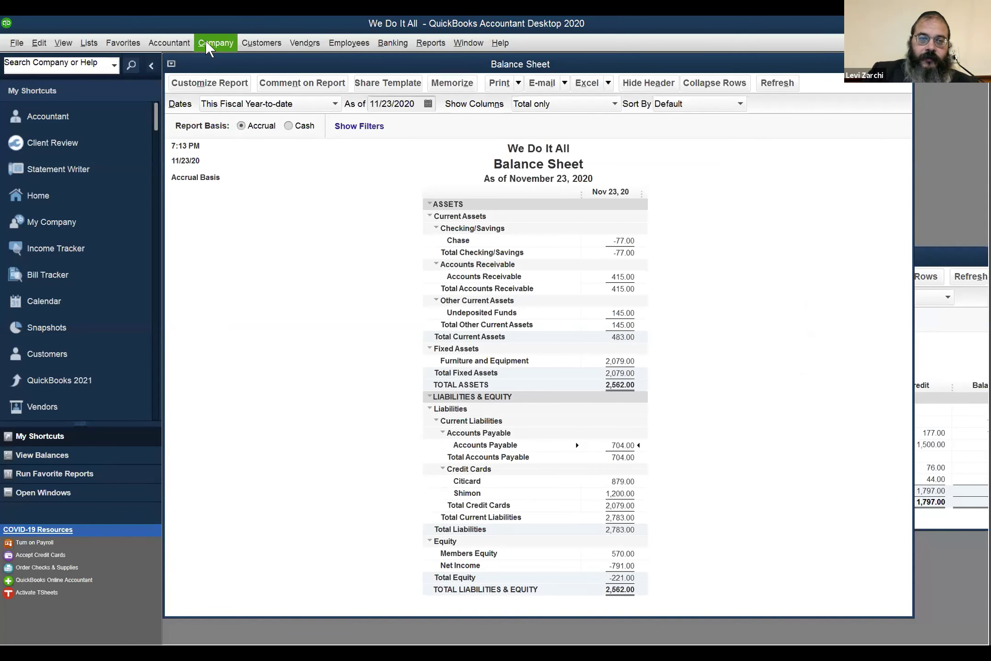
click(209, 46)
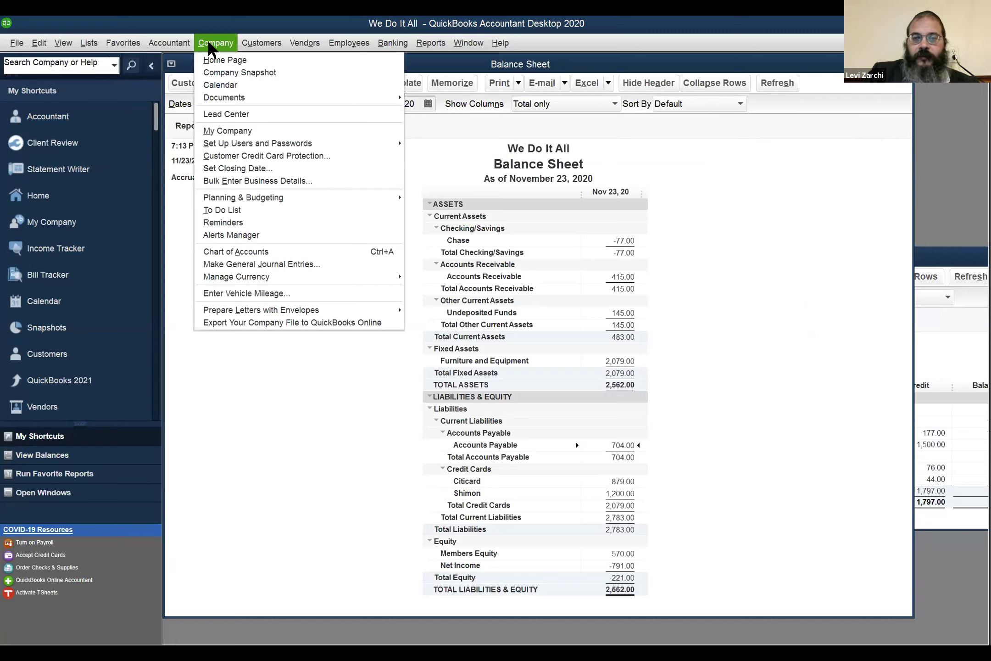
mouse_move(292, 50)
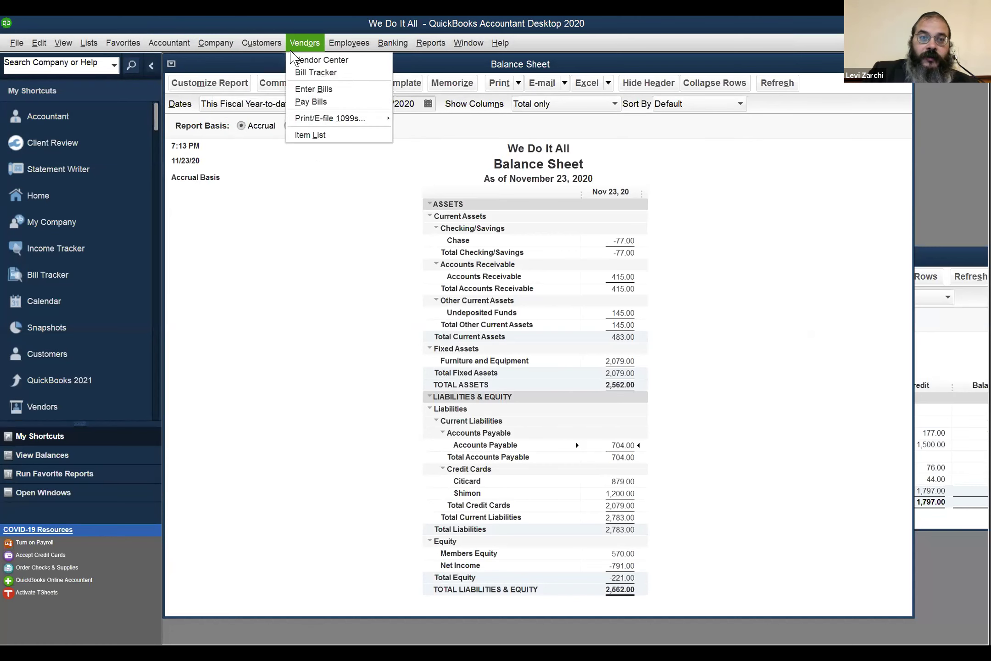
mouse_move(220, 45)
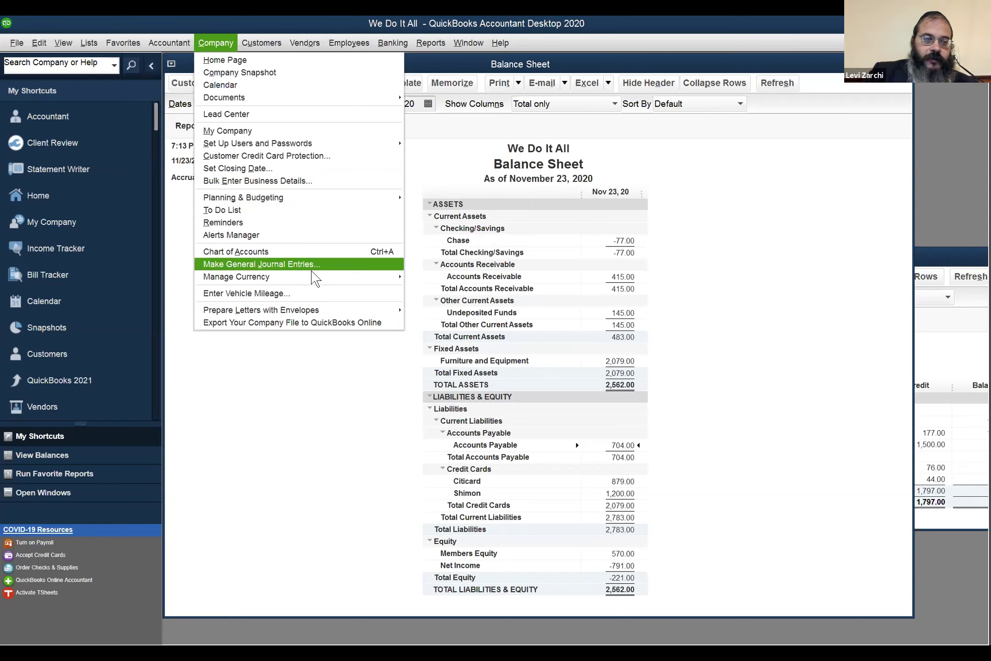
mouse_move(313, 272)
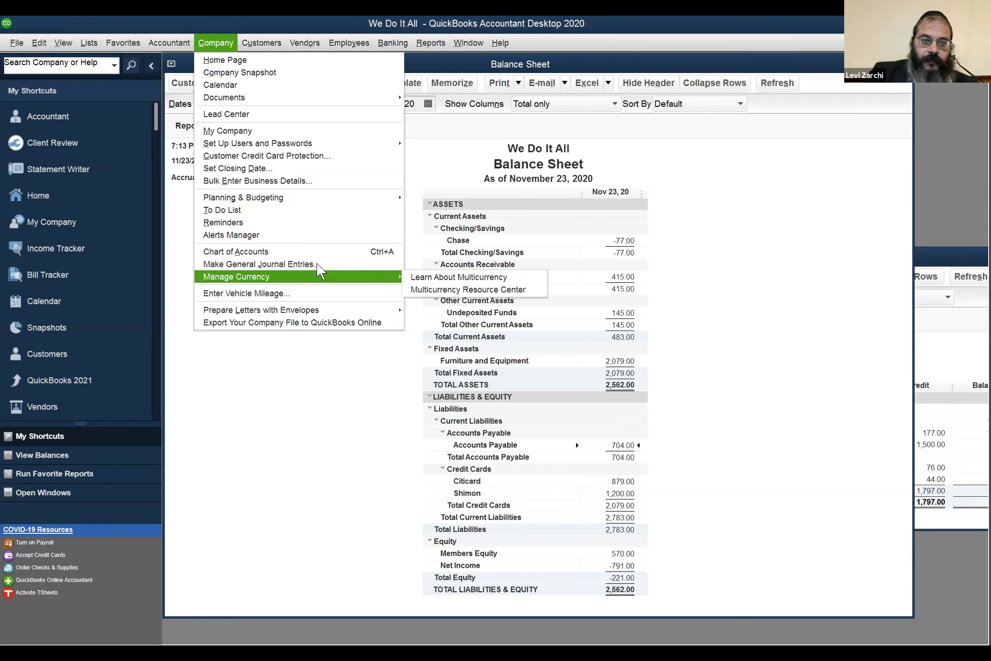
click(316, 264)
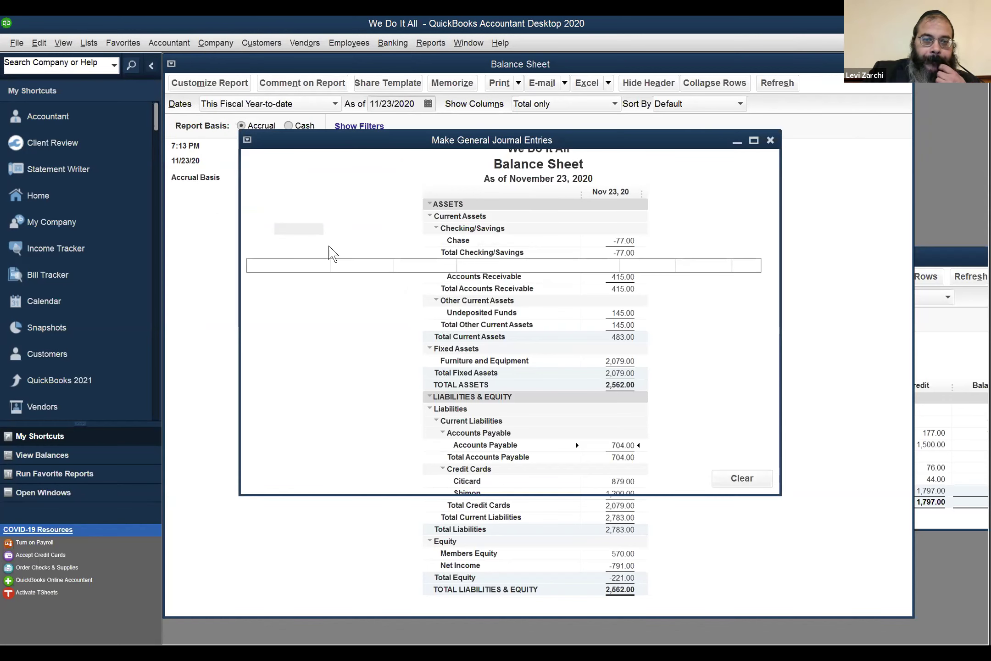
click(559, 311)
click(754, 140)
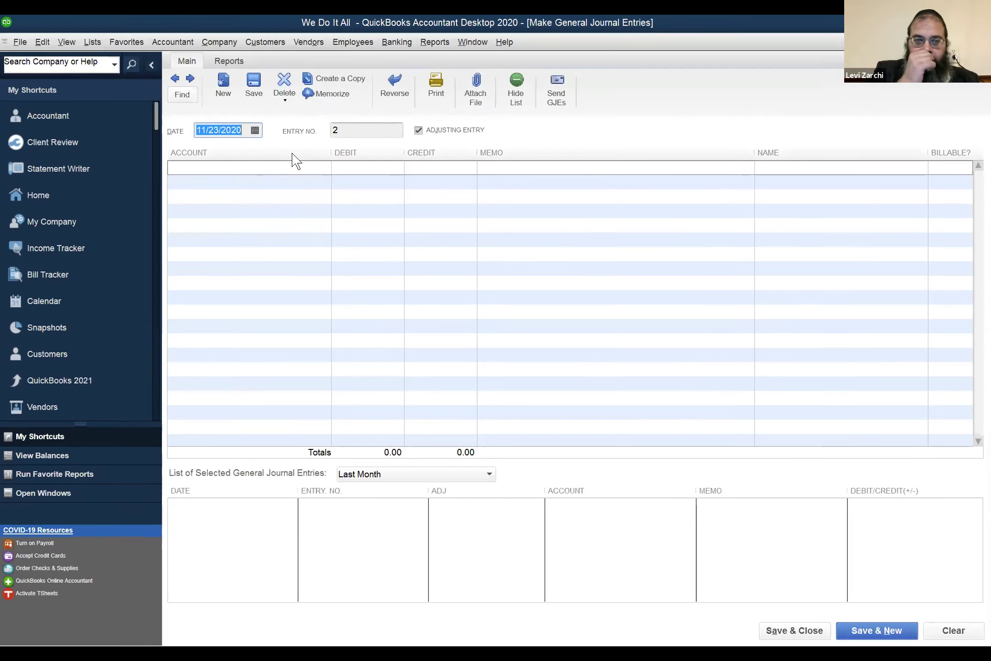
Turn off the adjusting entry option and date the journal entry 06/05/2020
click(418, 130)
click(234, 131)
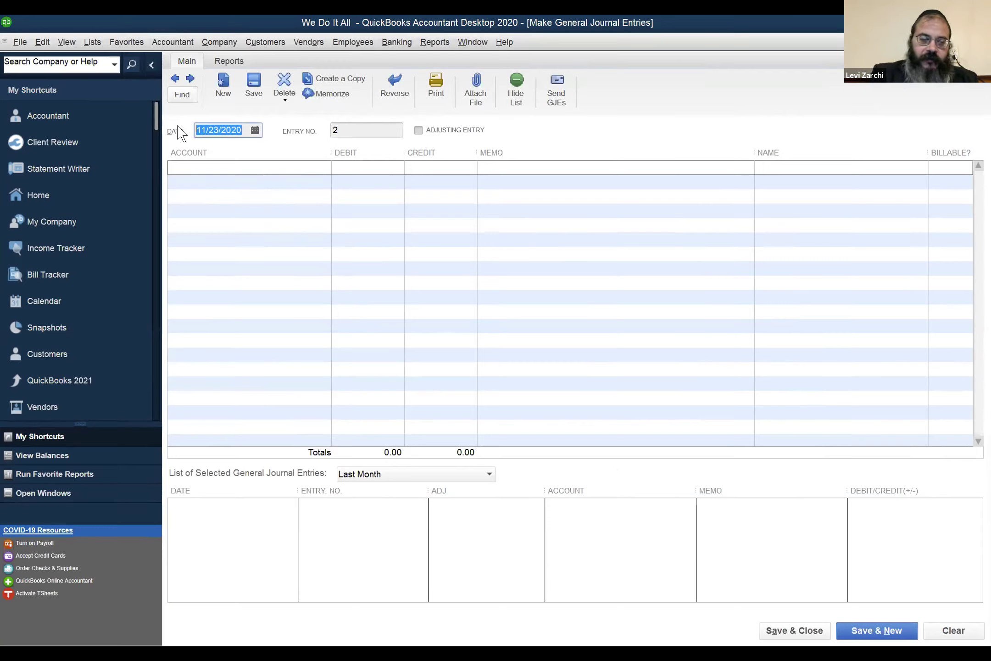
text(06/)
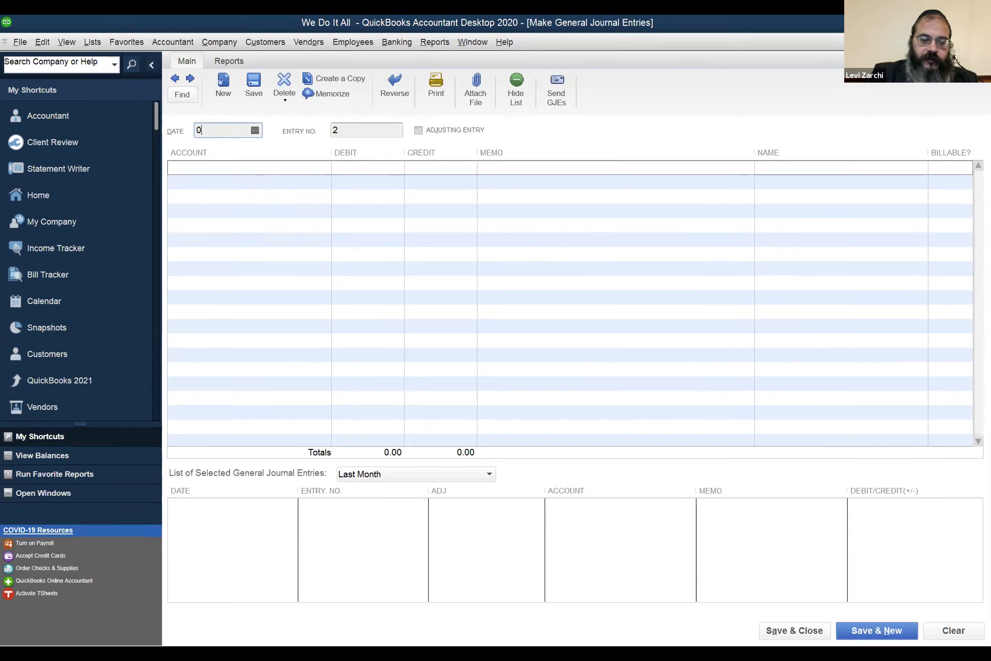
text(05)
key(Tab)
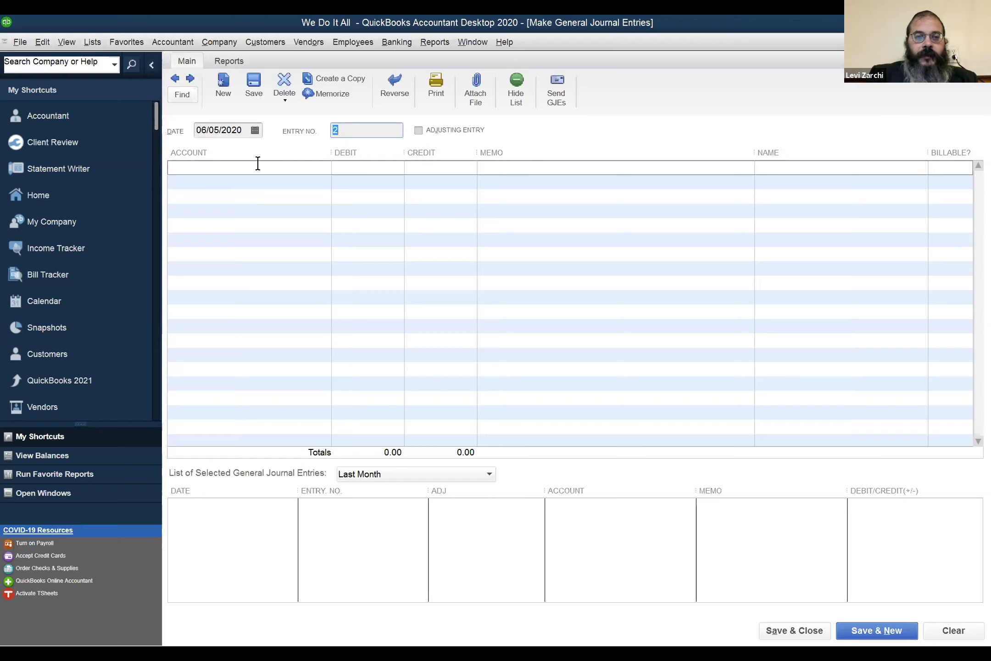
Enter Summer Home as the first line's account and set it up as a new Fixed Asset account
click(256, 164)
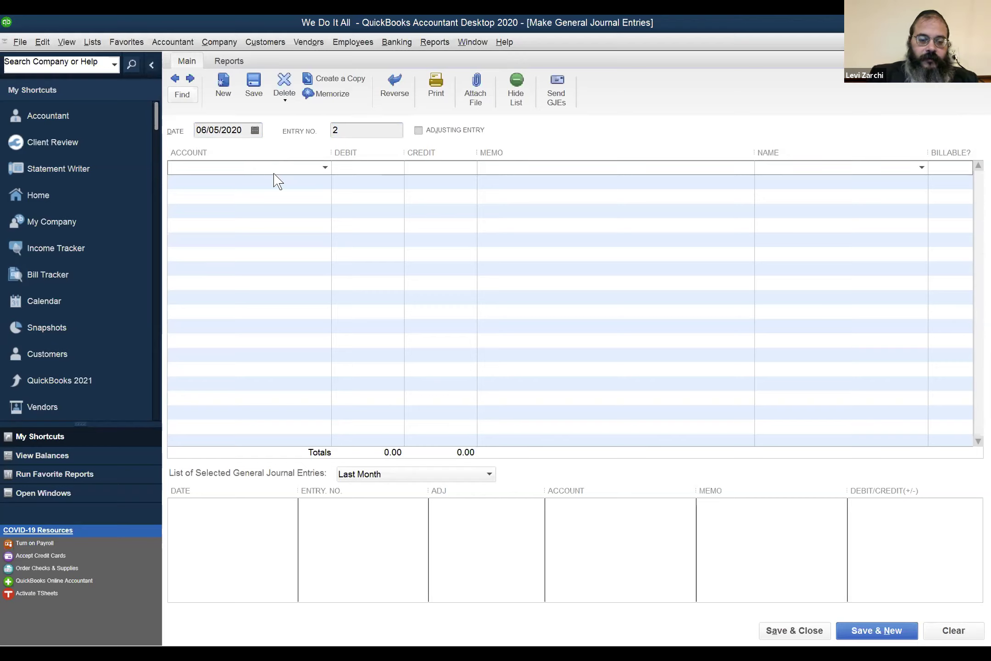
text(S)
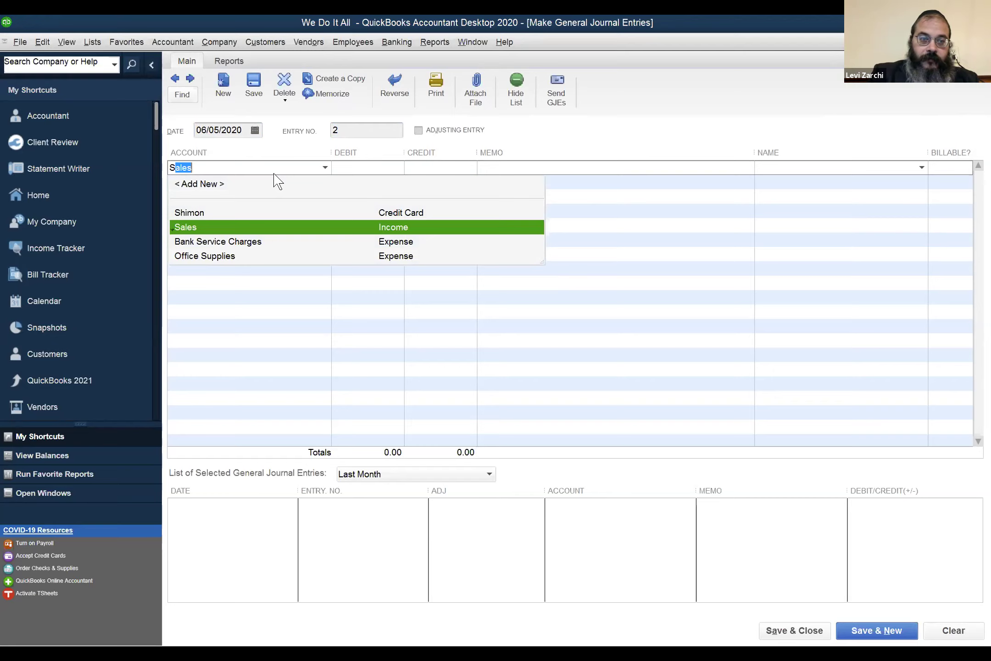
text(u)
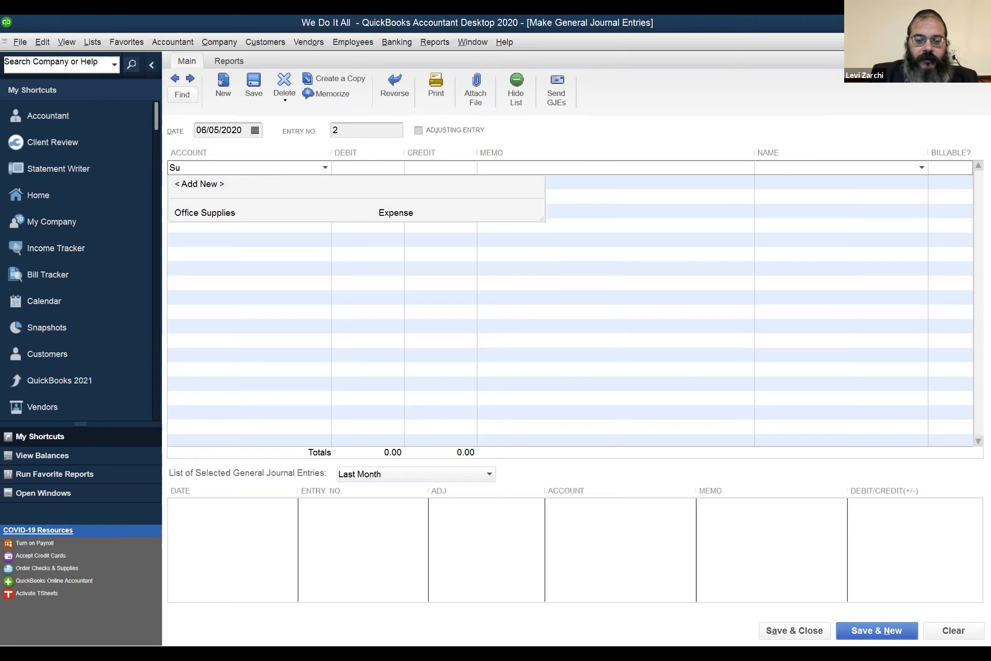
text(mmer Home)
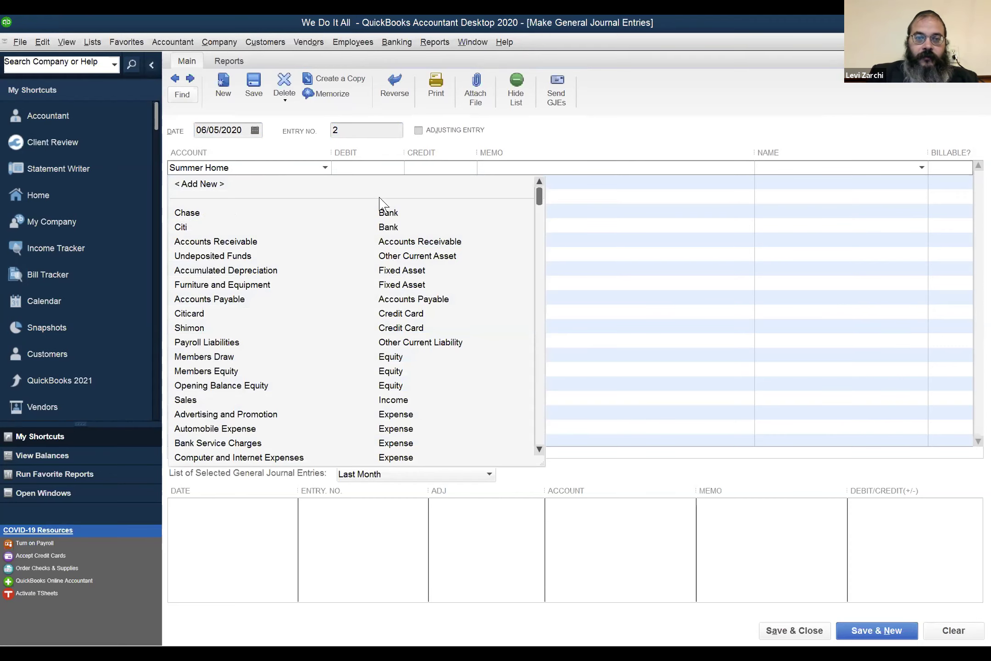
key(Tab)
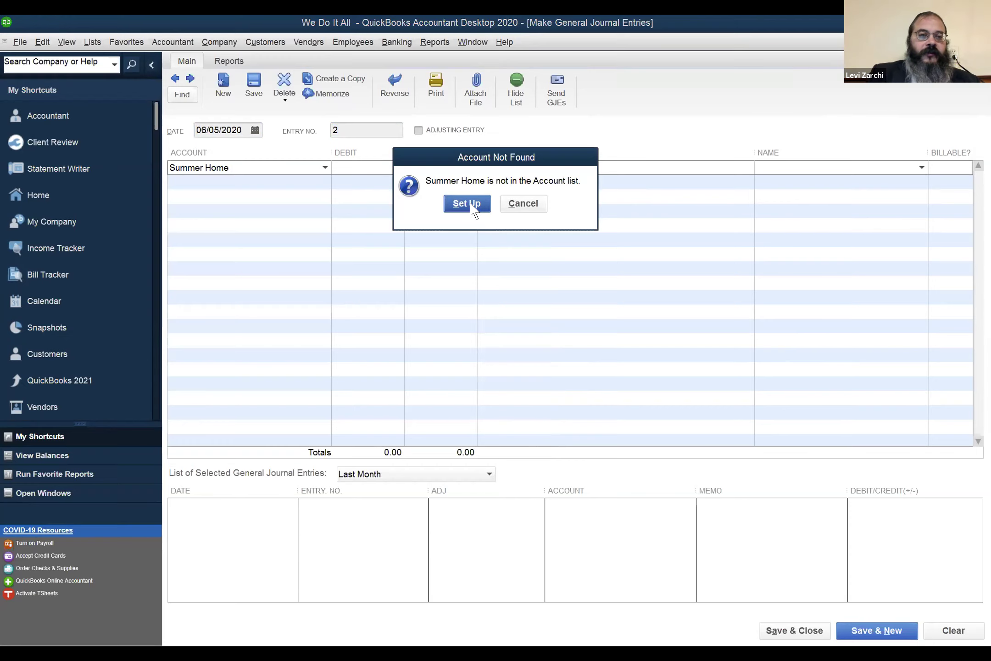
click(471, 204)
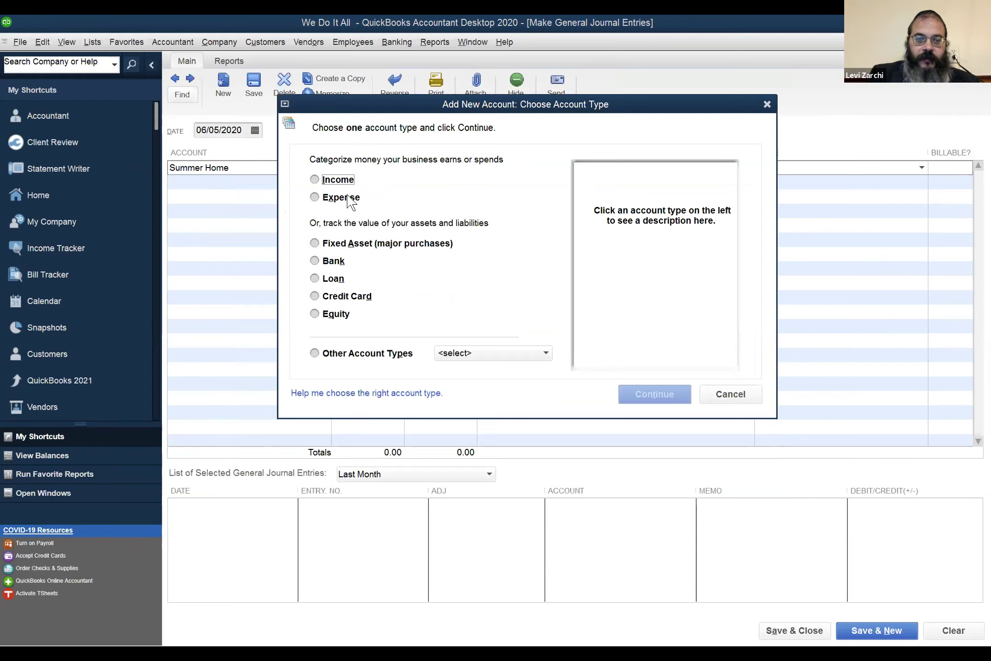
click(316, 242)
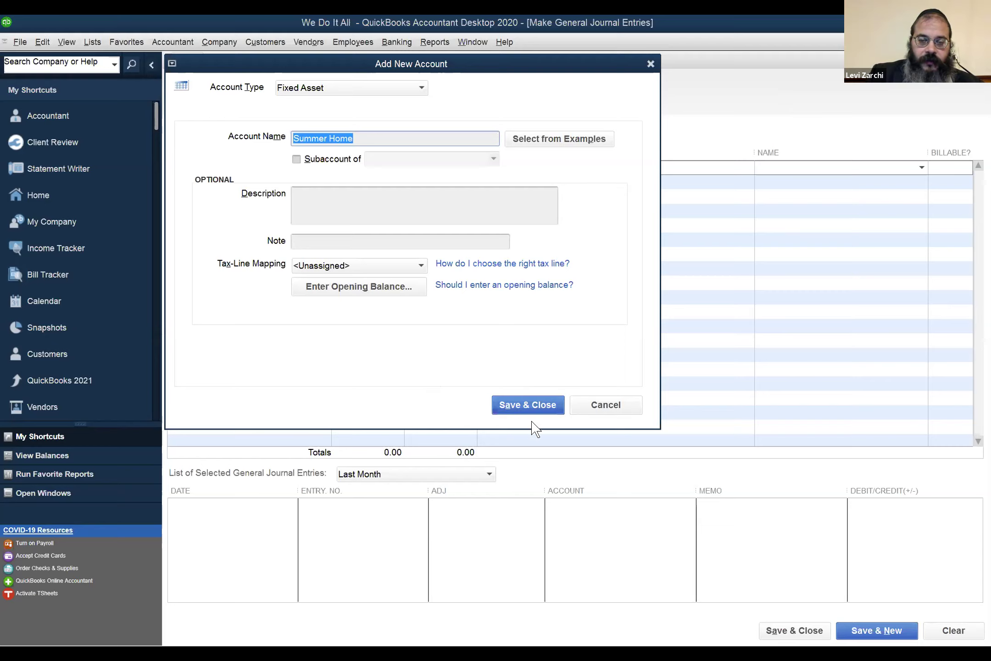
click(527, 405)
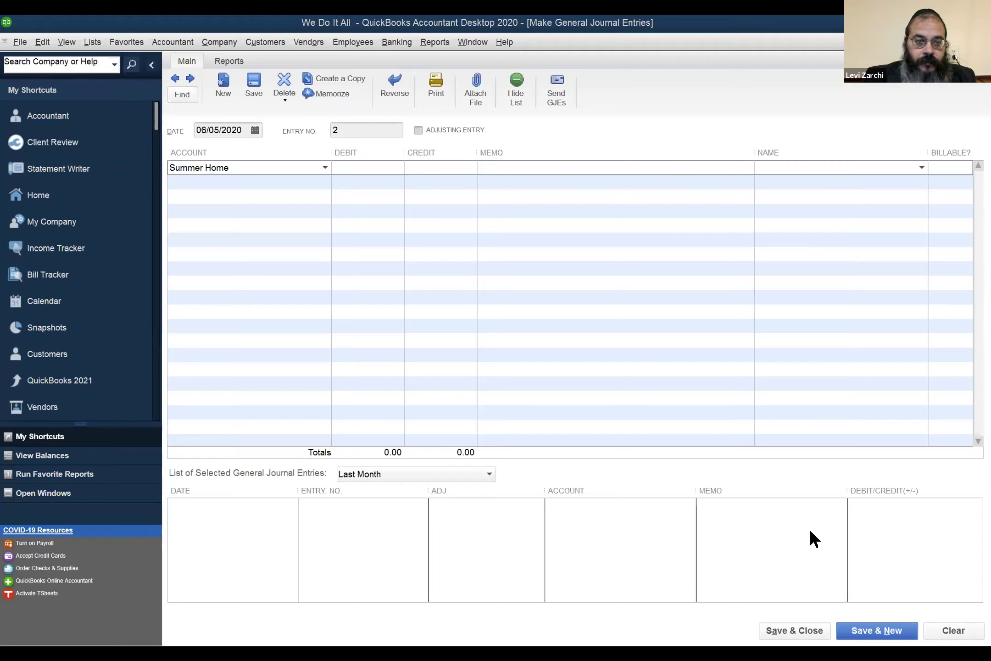
Switch to the GJ2.pdf journal report in the browser and examine the debits for the house, closing costs, HOA, property tax and interest
key(alt+Tab)
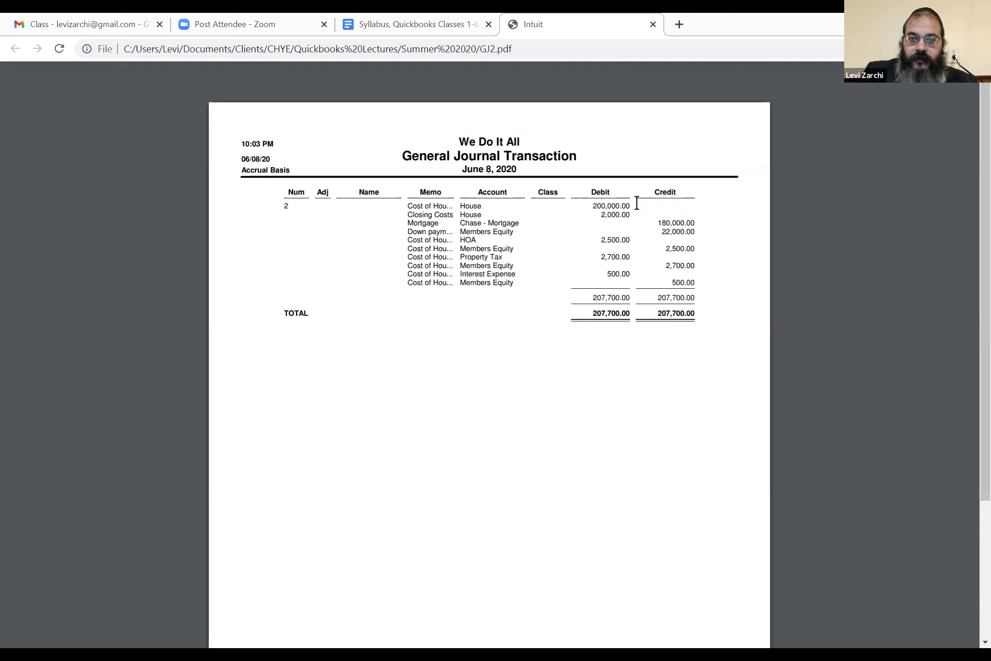
double_click(450, 213)
click(628, 215)
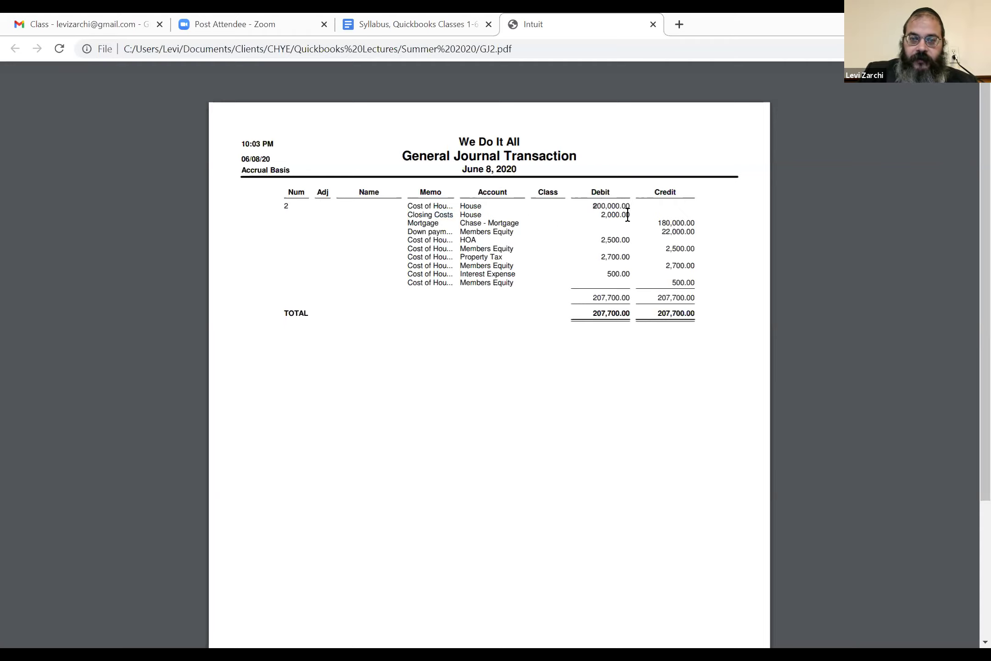
shift+click(628, 216)
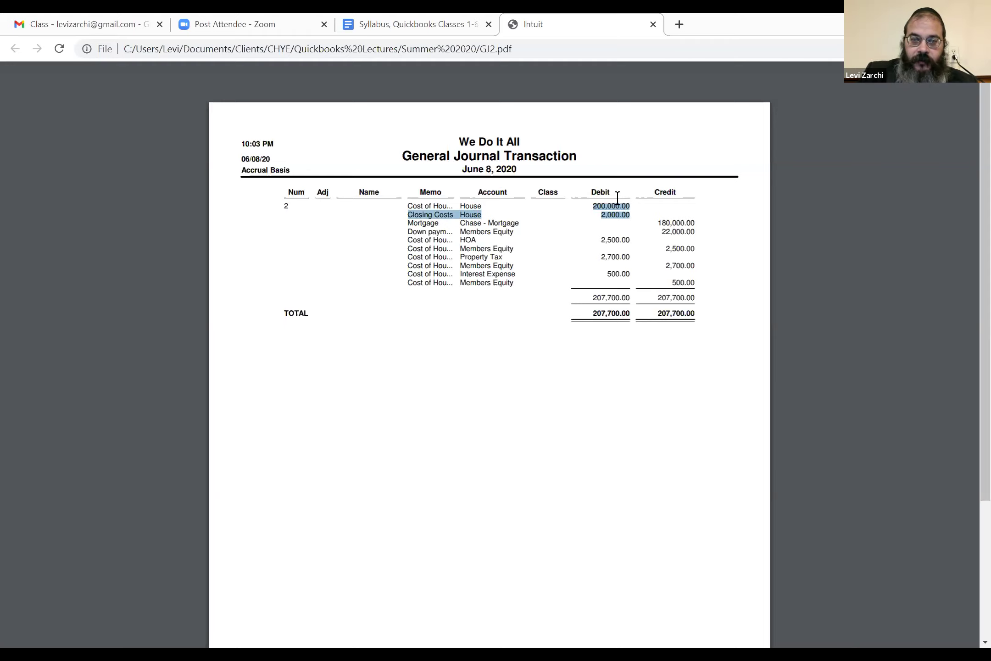
click(591, 211)
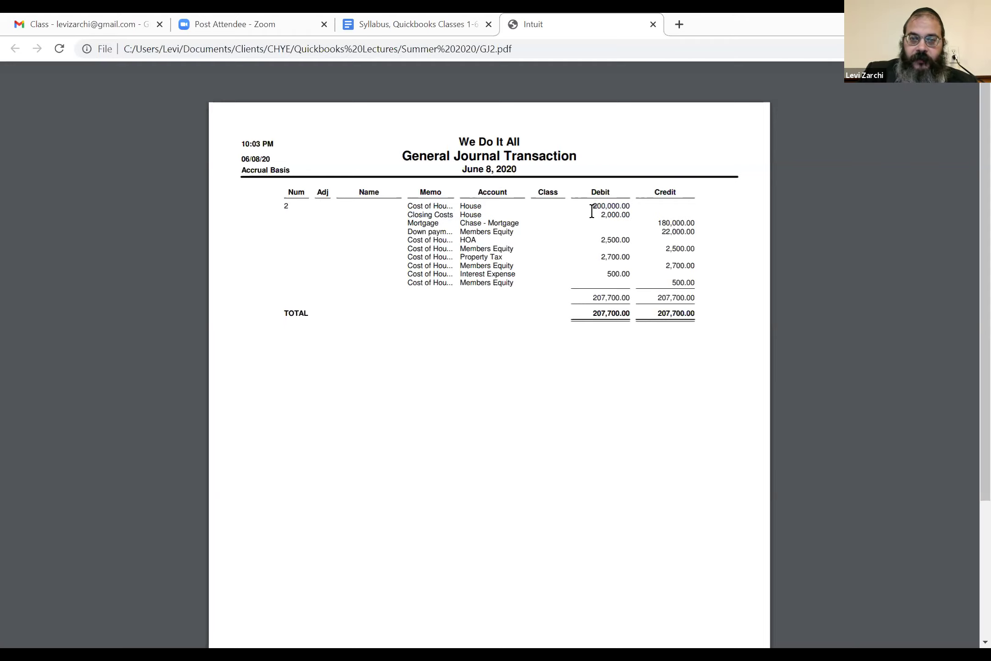
drag(592, 205, 628, 215)
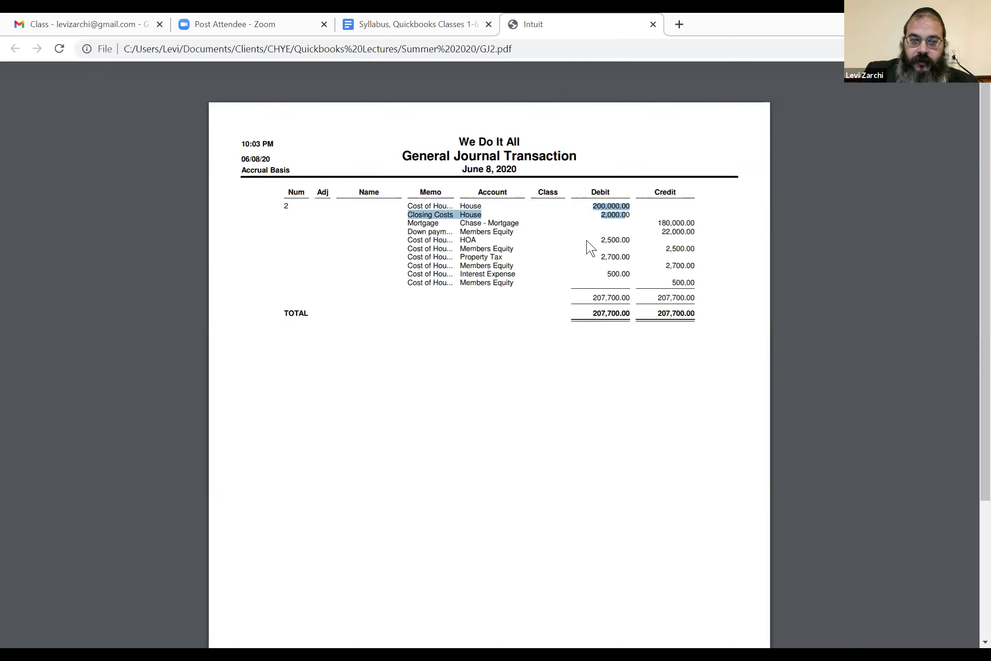
click(600, 238)
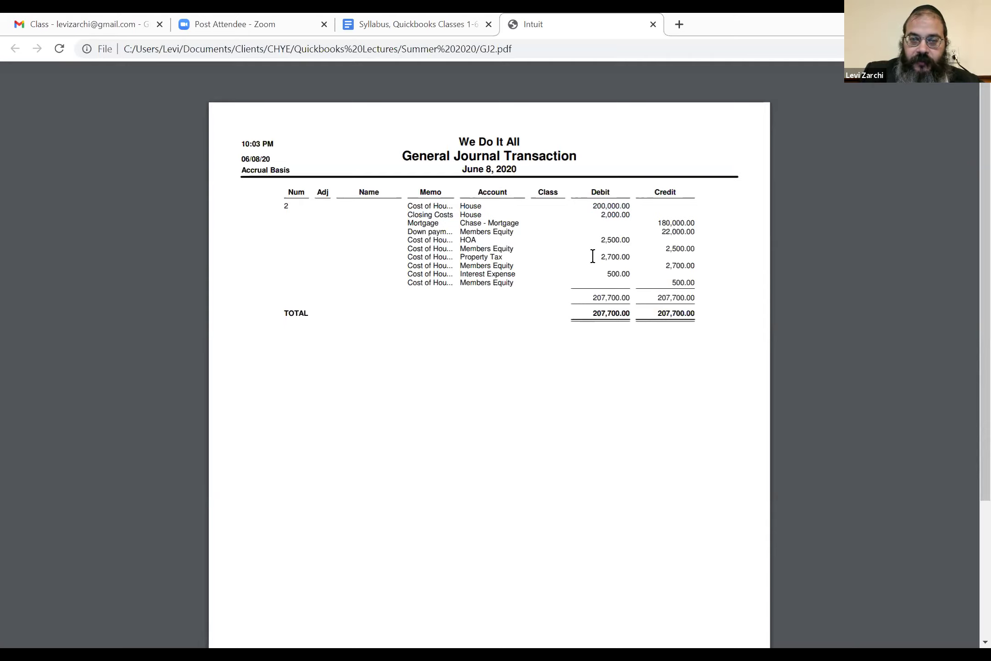
drag(595, 253, 627, 271)
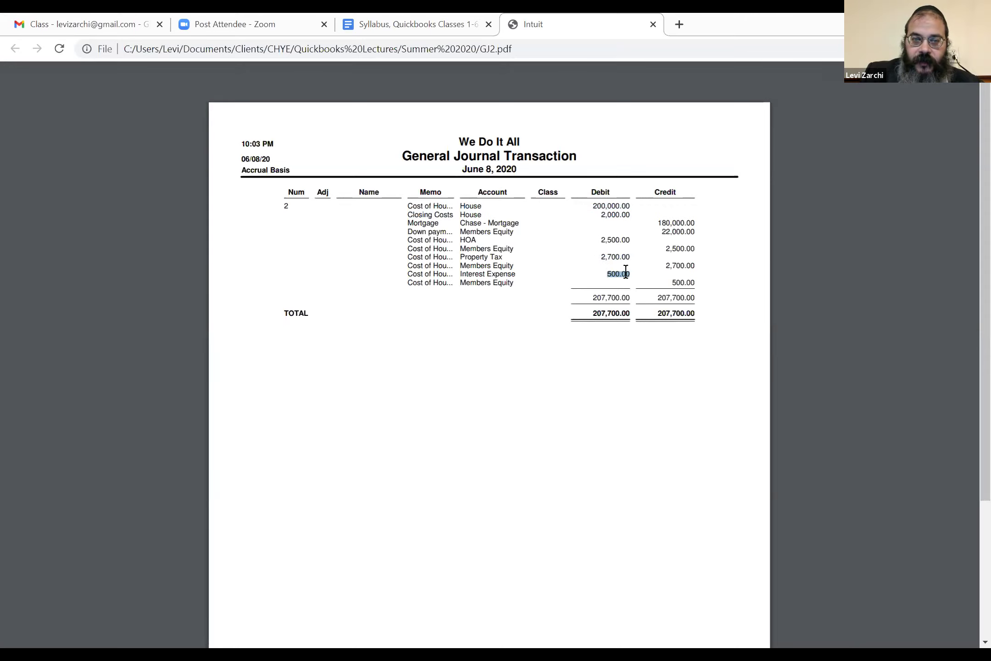
Compare the Chase mortgage credit with the house cost debit in the journal report
click(677, 223)
drag(656, 225, 682, 224)
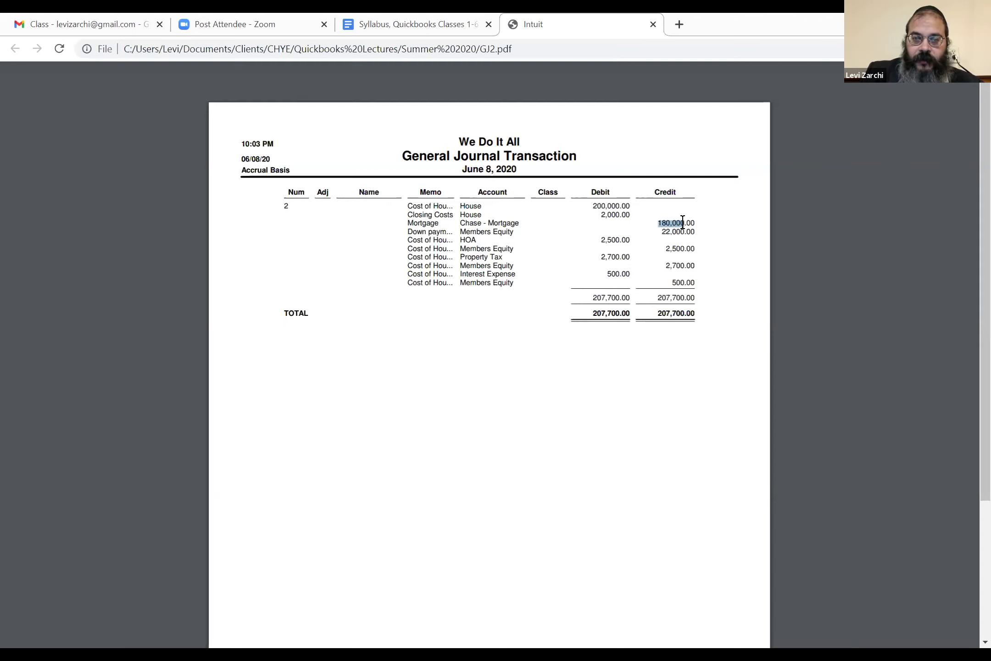
click(610, 207)
drag(611, 206, 615, 207)
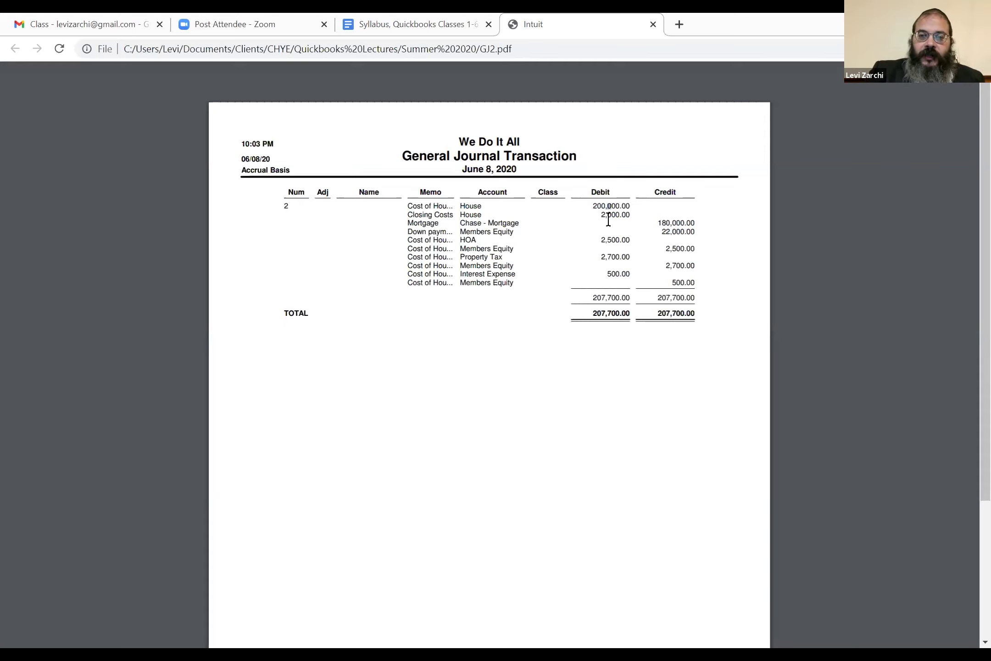
drag(589, 206, 632, 206)
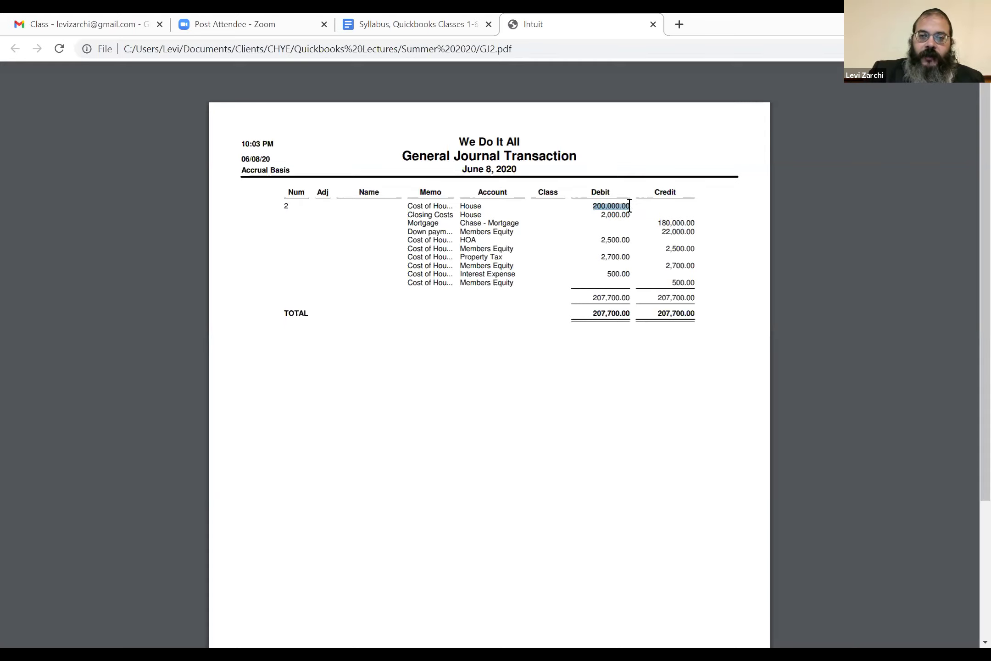
click(664, 223)
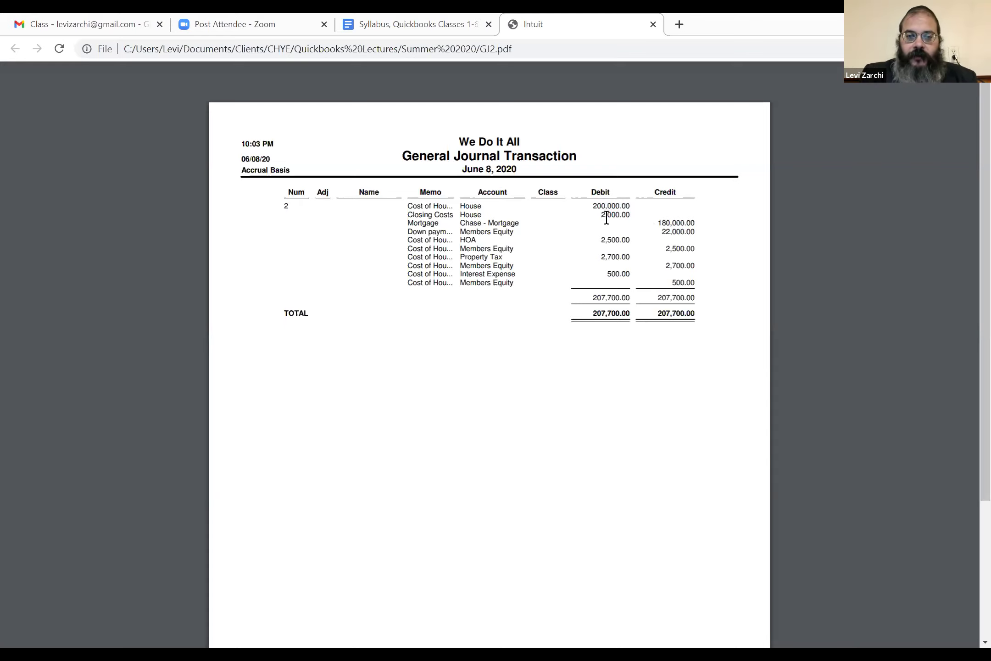
drag(655, 221, 706, 222)
Check the down payment credit to Members Equity against the house and closing cost debits, and the HOA credit against its debit
click(692, 236)
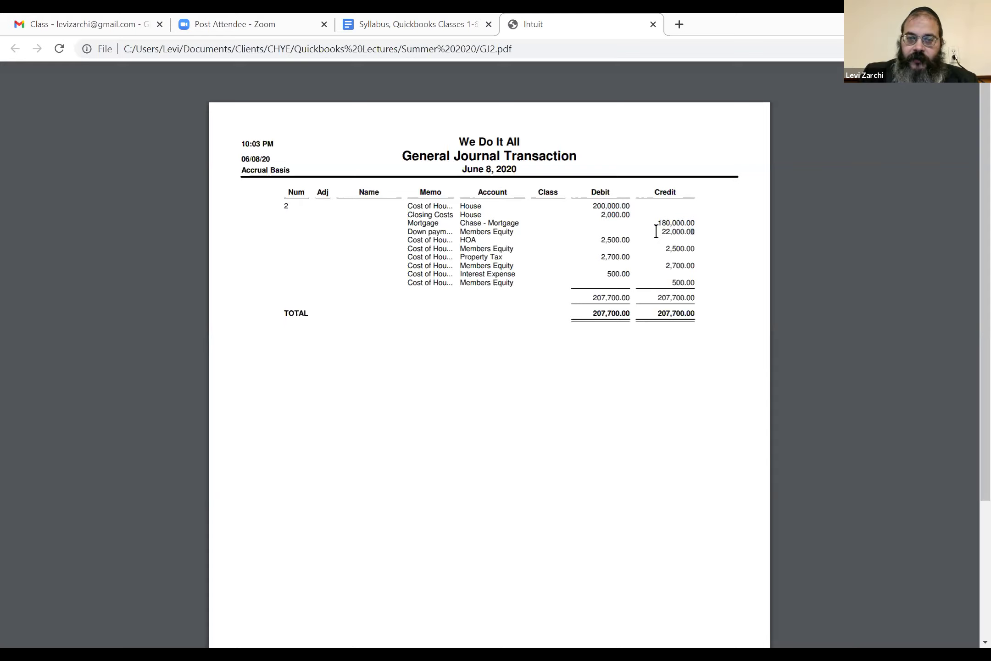
drag(661, 231, 693, 229)
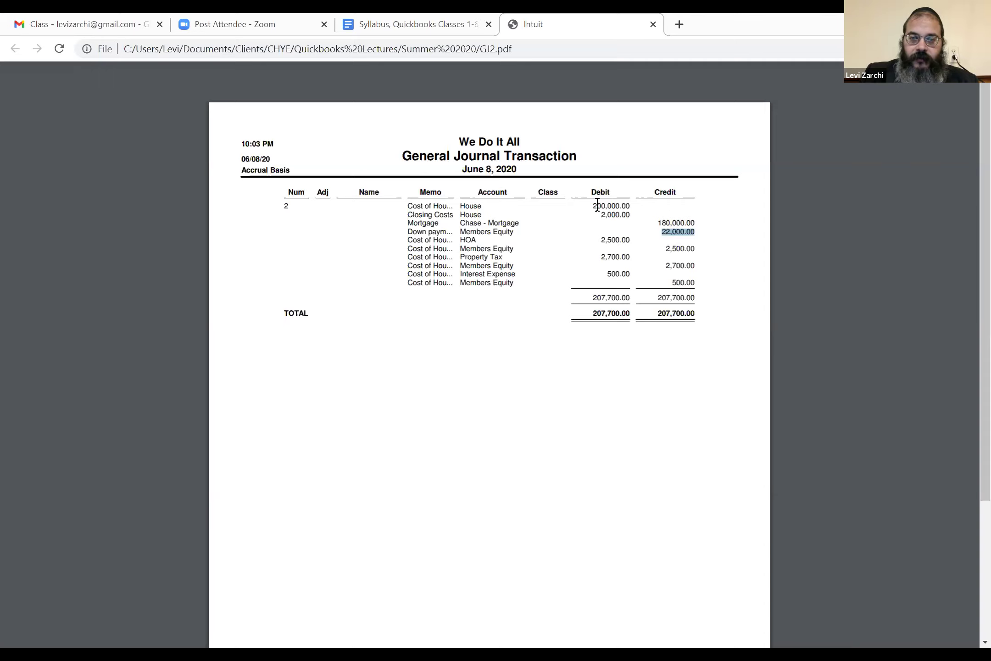
drag(593, 192, 700, 232)
drag(600, 214, 630, 217)
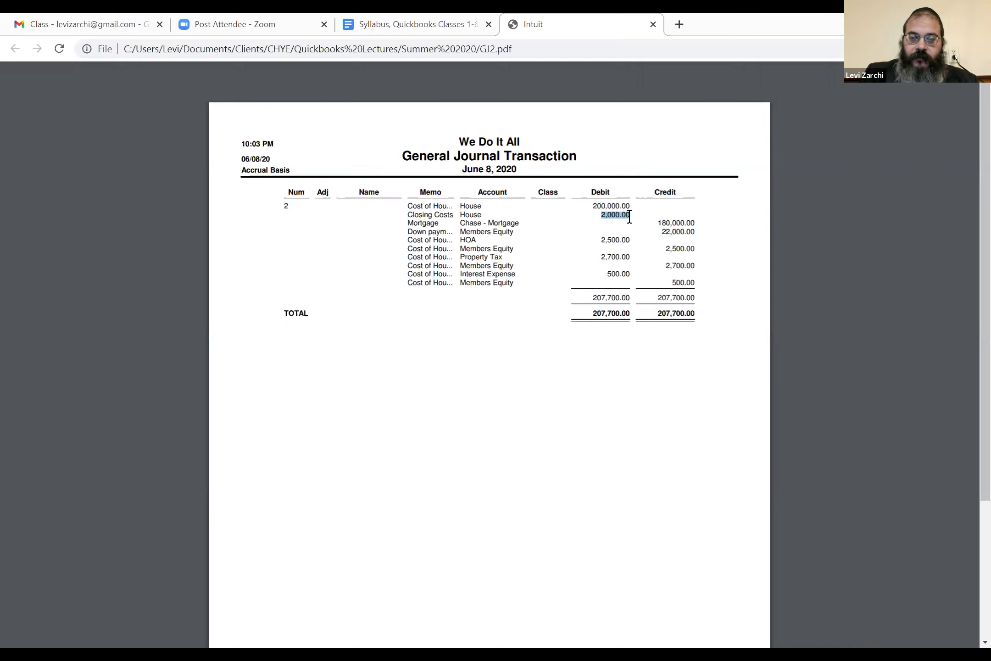
click(685, 227)
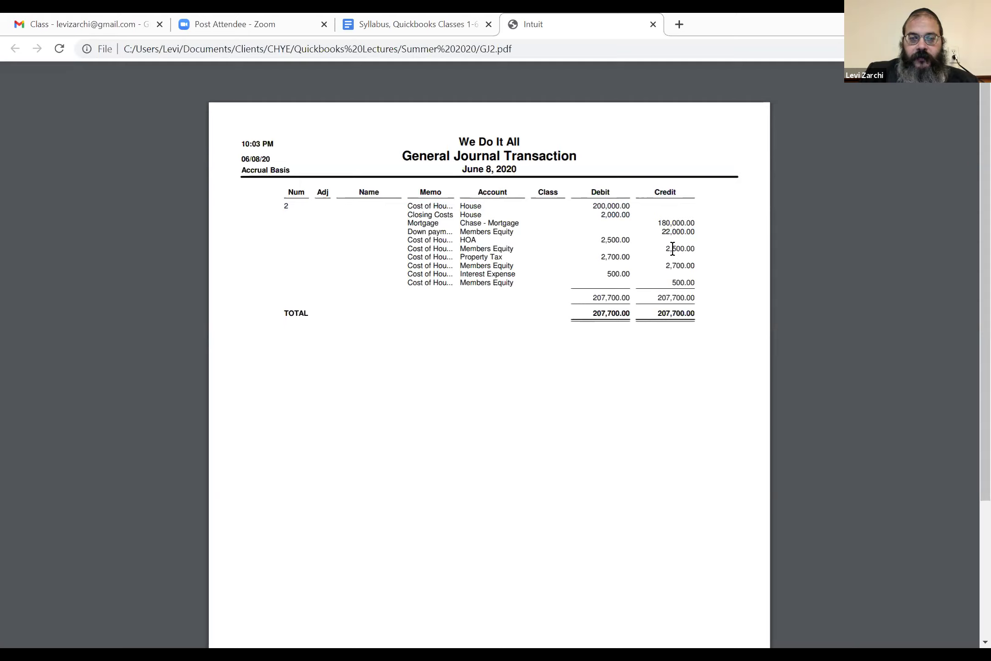
drag(665, 249, 695, 248)
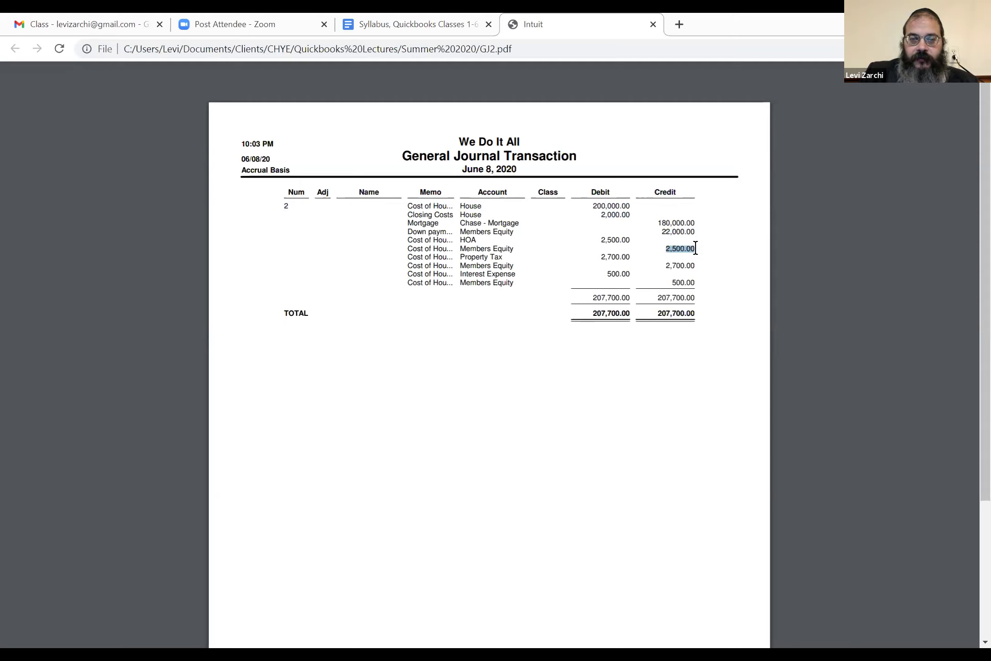
click(619, 237)
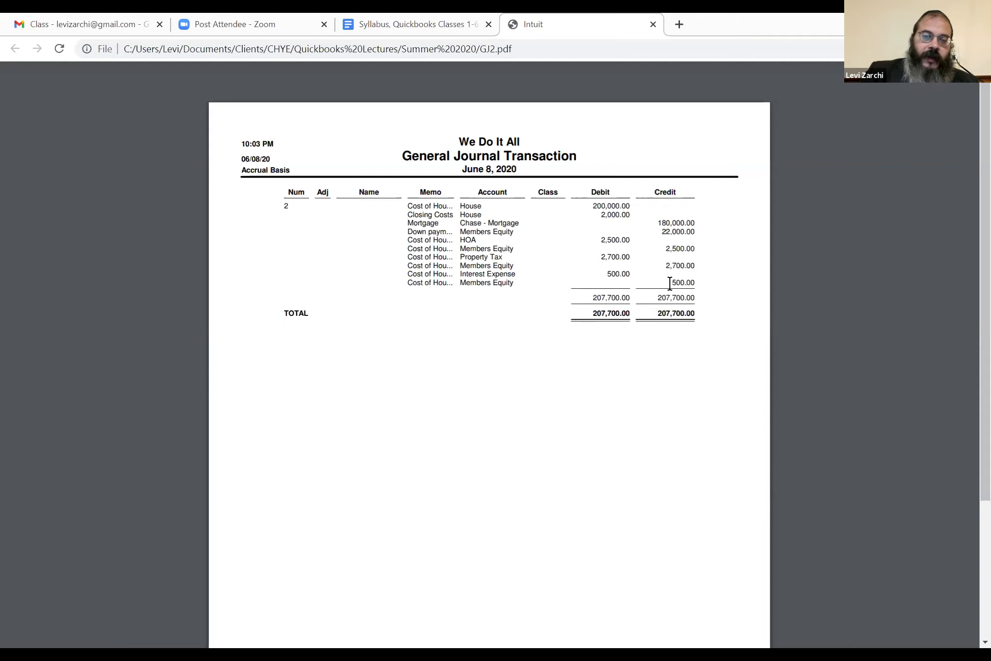
Examine the last Members Equity credit, the down payment's Members Equity account and the House account in the journal report
drag(670, 282, 699, 282)
click(686, 283)
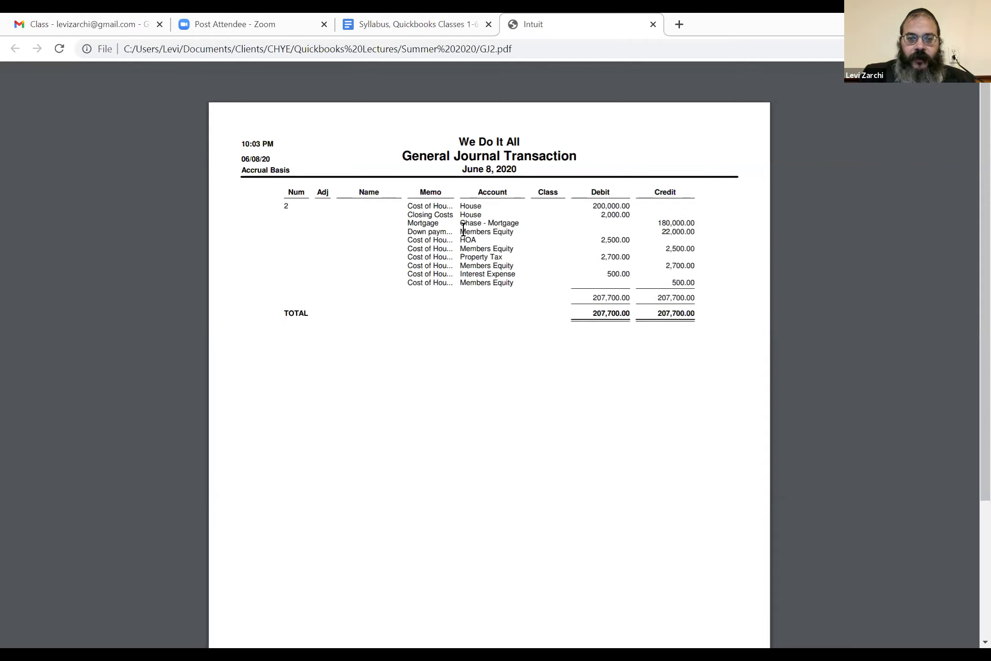
drag(461, 231, 485, 239)
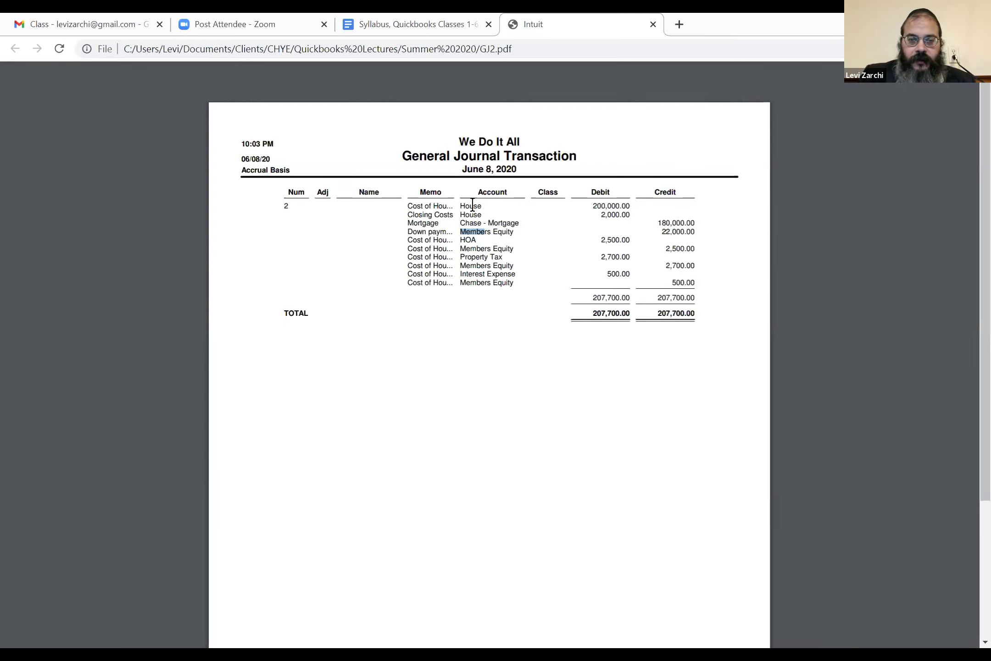
drag(468, 206, 488, 209)
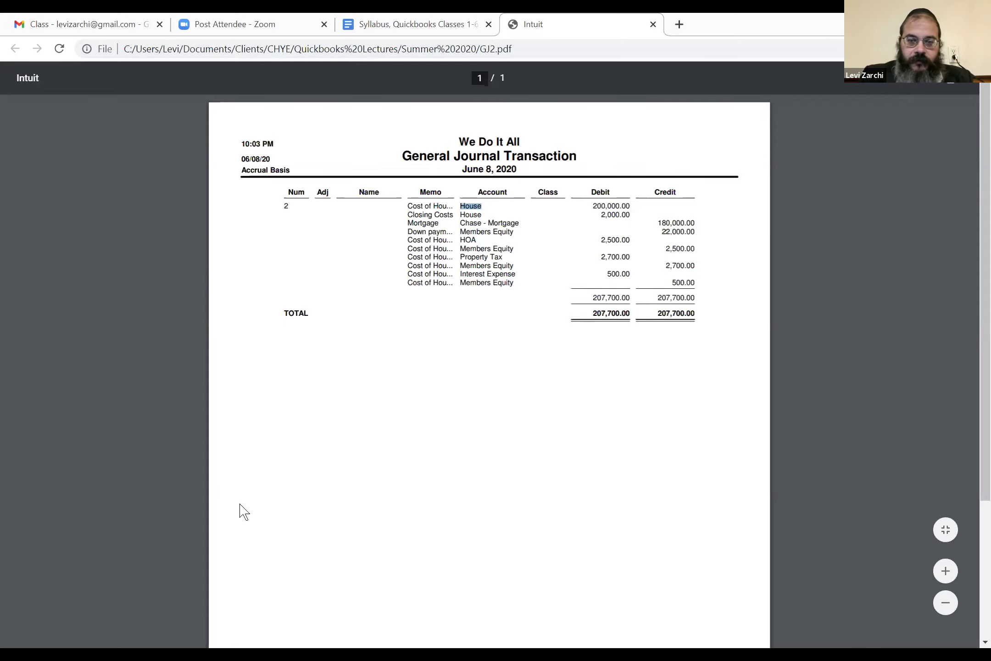
right_click(686, 423)
key(Escape)
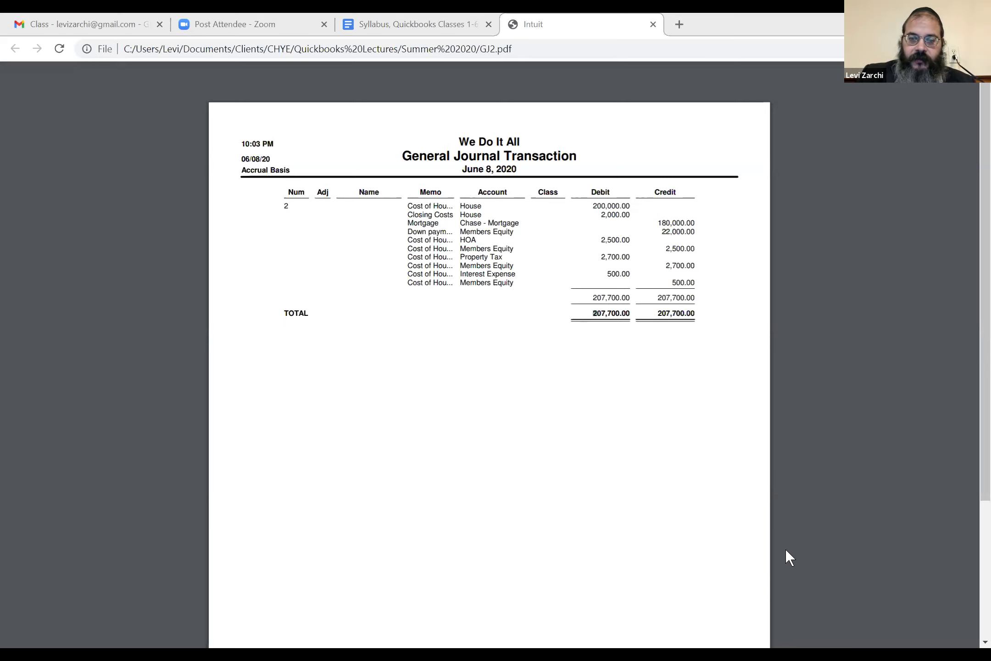
Switch to the QuickBooks general journal entry and debit 200,000 to Summer Home on the first line
key(alt+Tab)
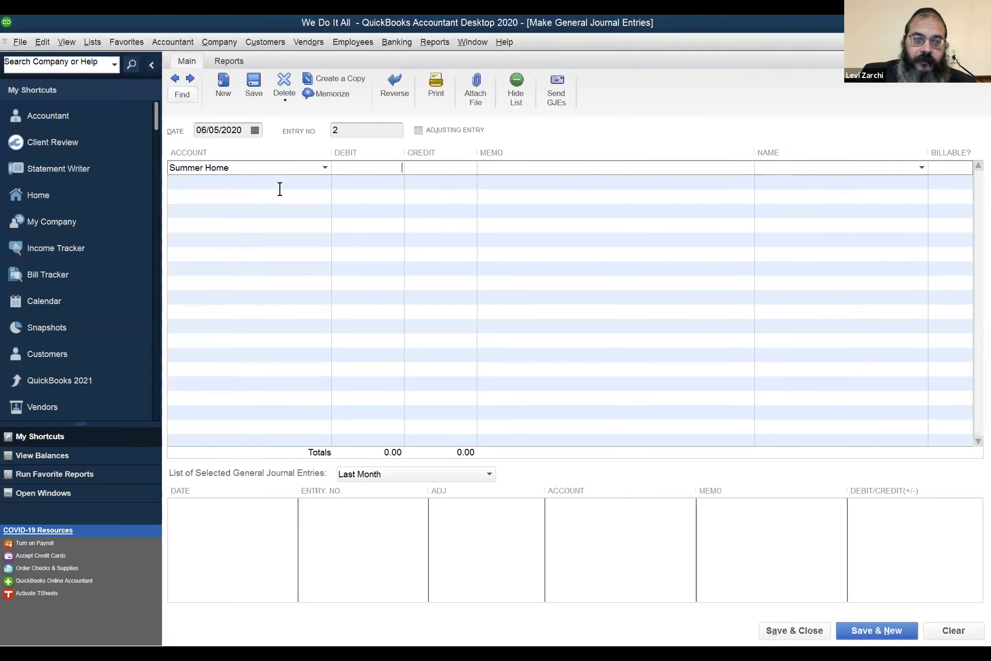
click(373, 166)
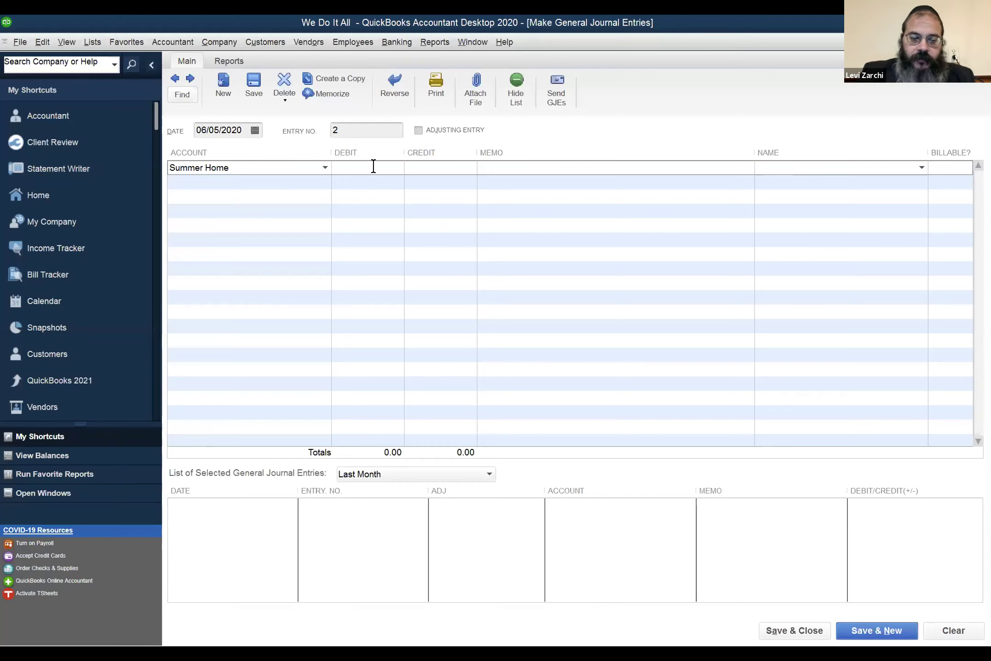
text(200,000)
key(Tab)
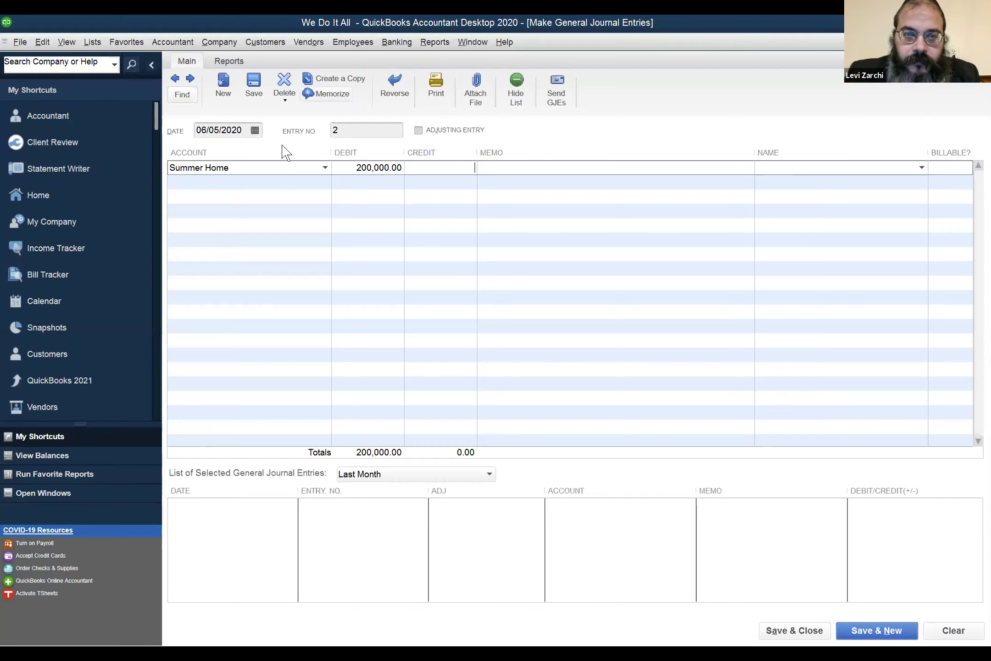
click(273, 191)
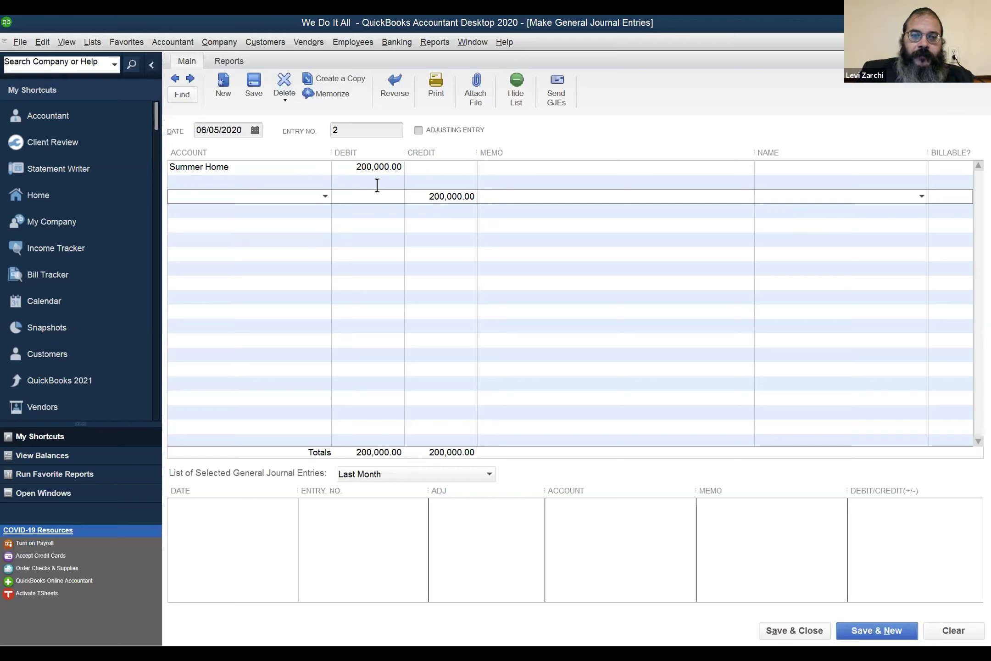
Enter an equity account named with the member's first name plus Equity as the second line's account
click(304, 182)
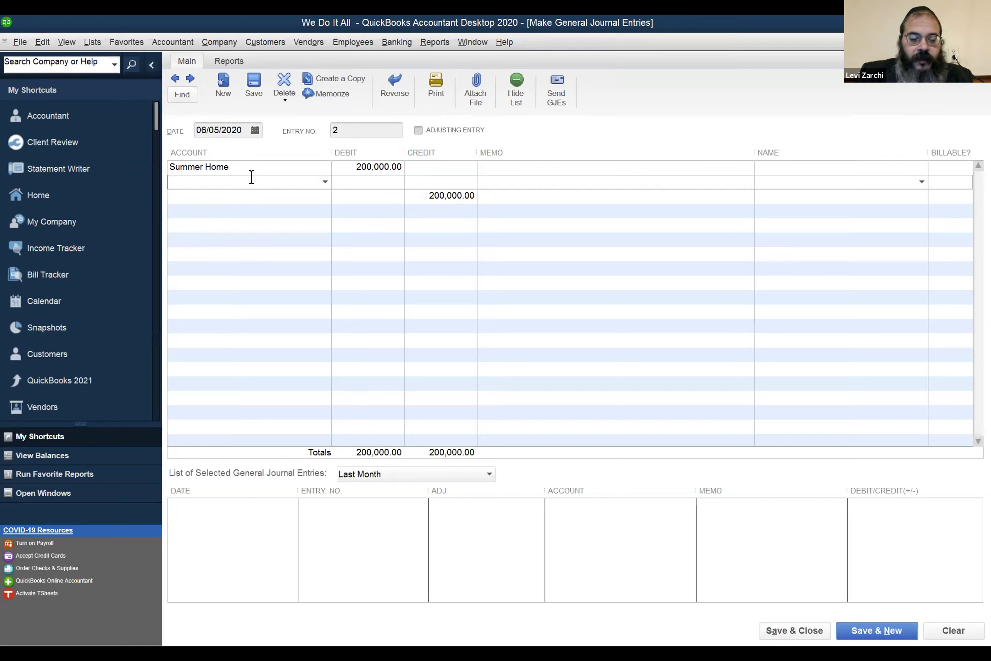
text(Re)
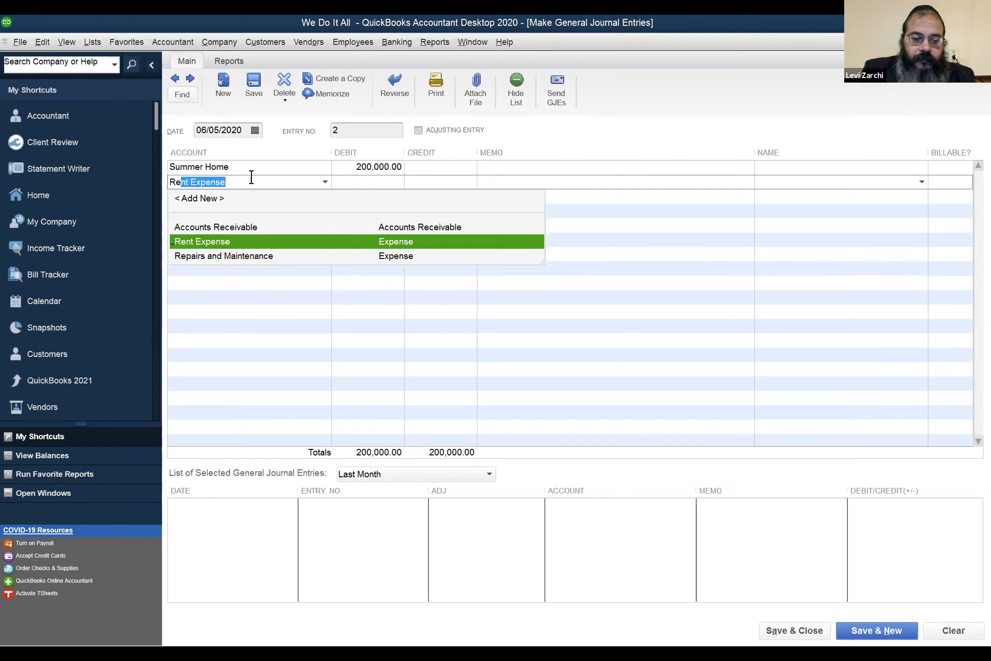
text(v)
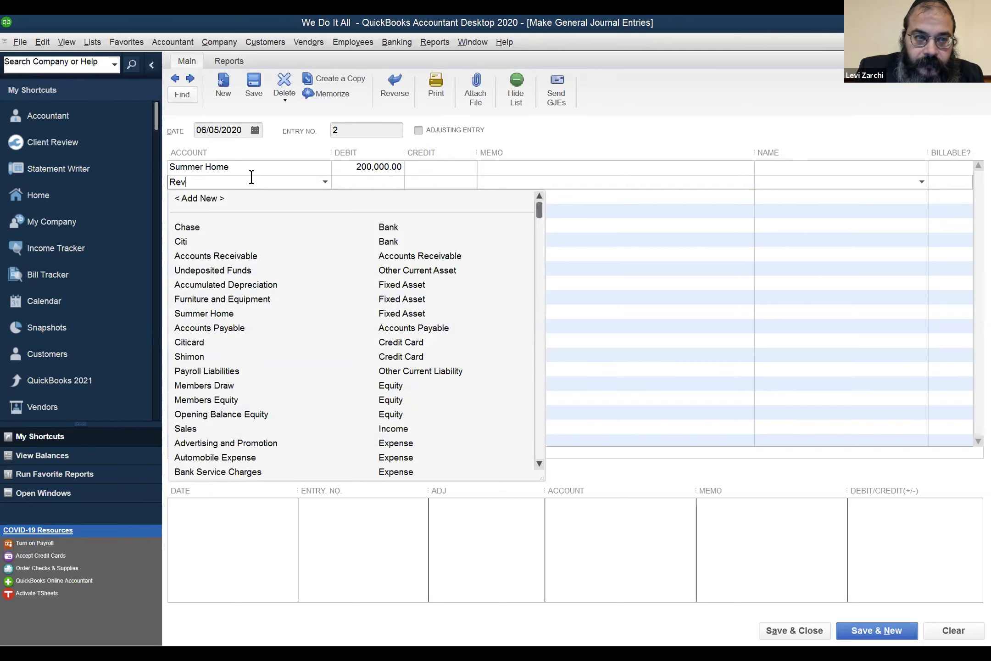
key(BackSpace)
text(uven )
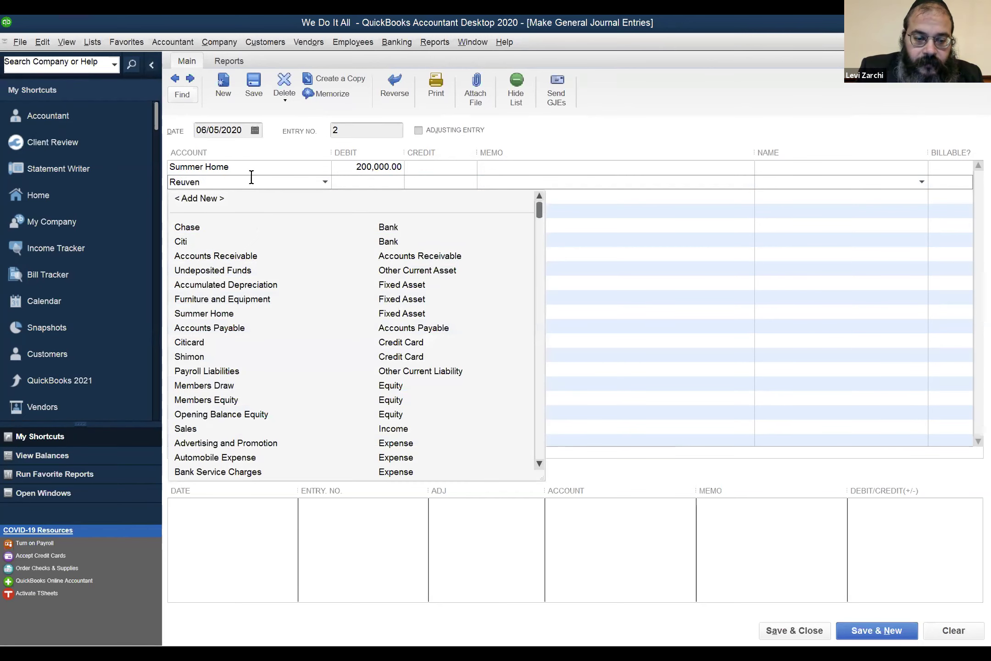
text(Equity)
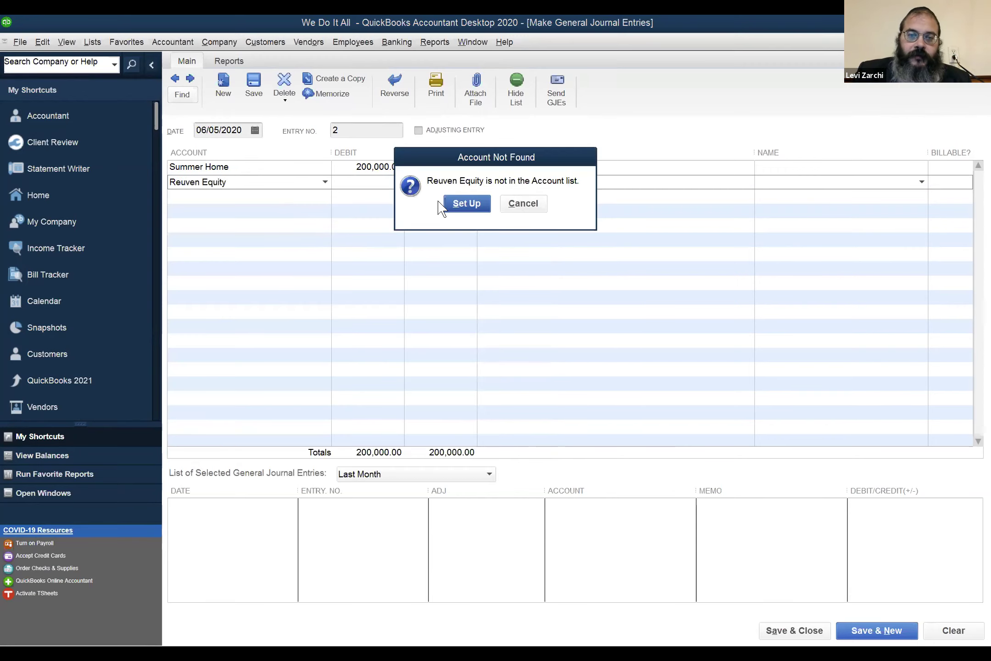
Set up the missing member equity account as a new account of type Equity and save it
click(459, 211)
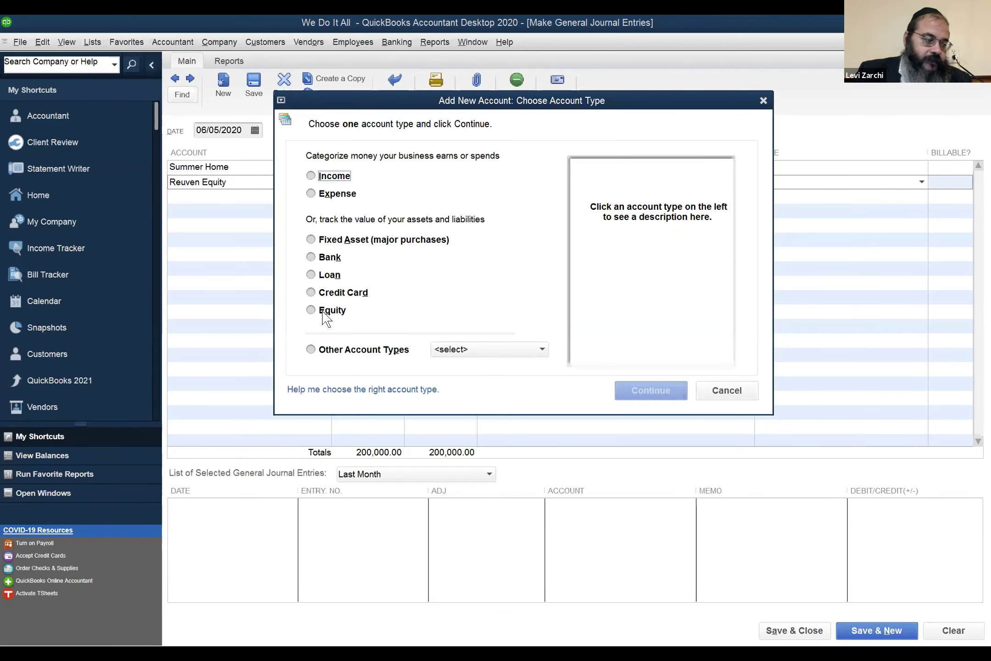
click(325, 315)
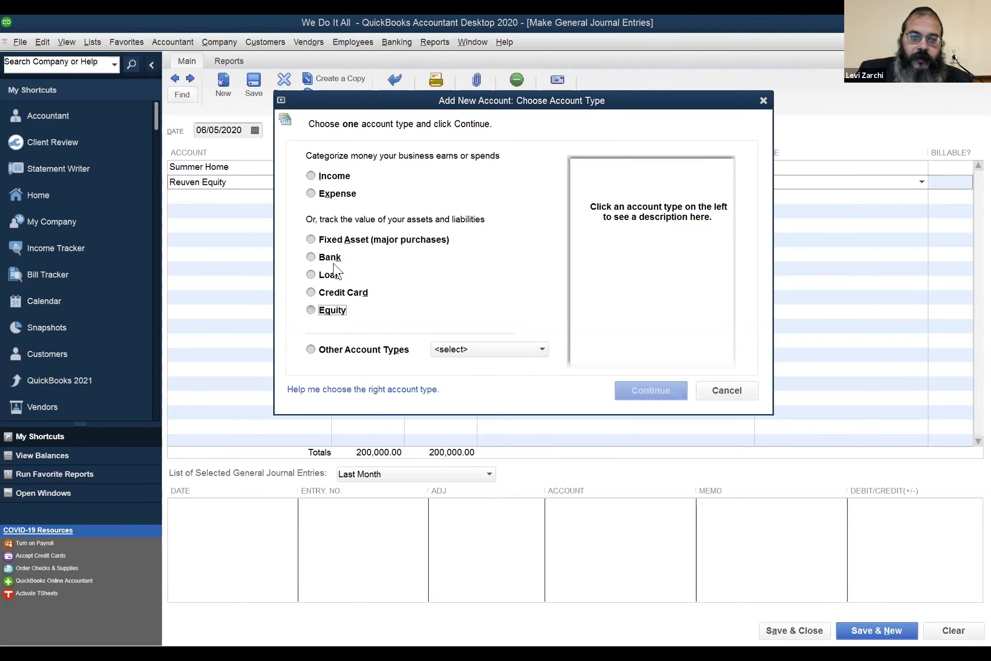
click(333, 242)
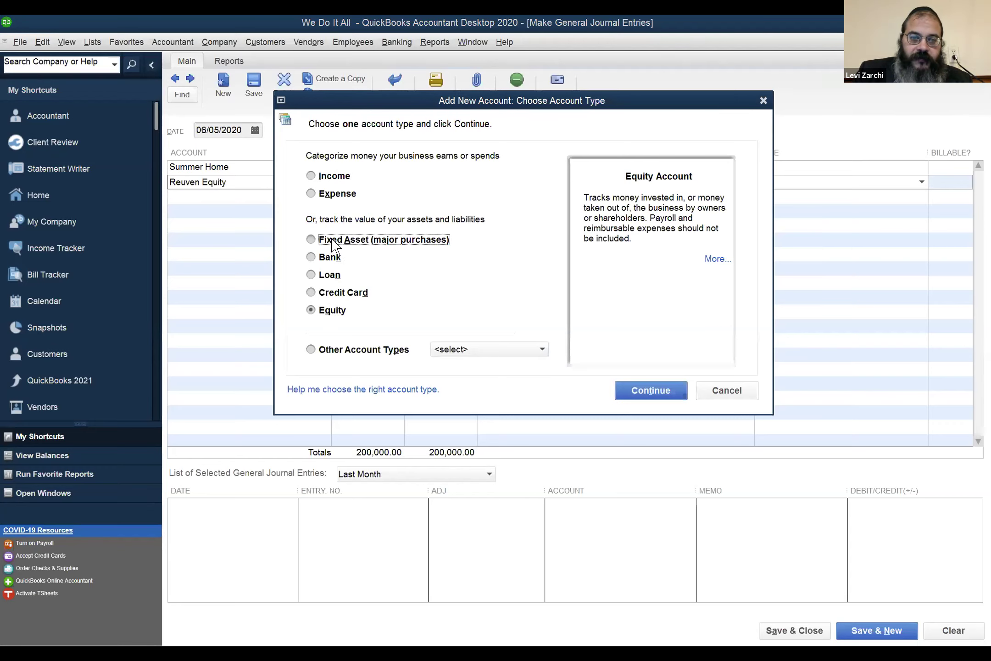
click(315, 311)
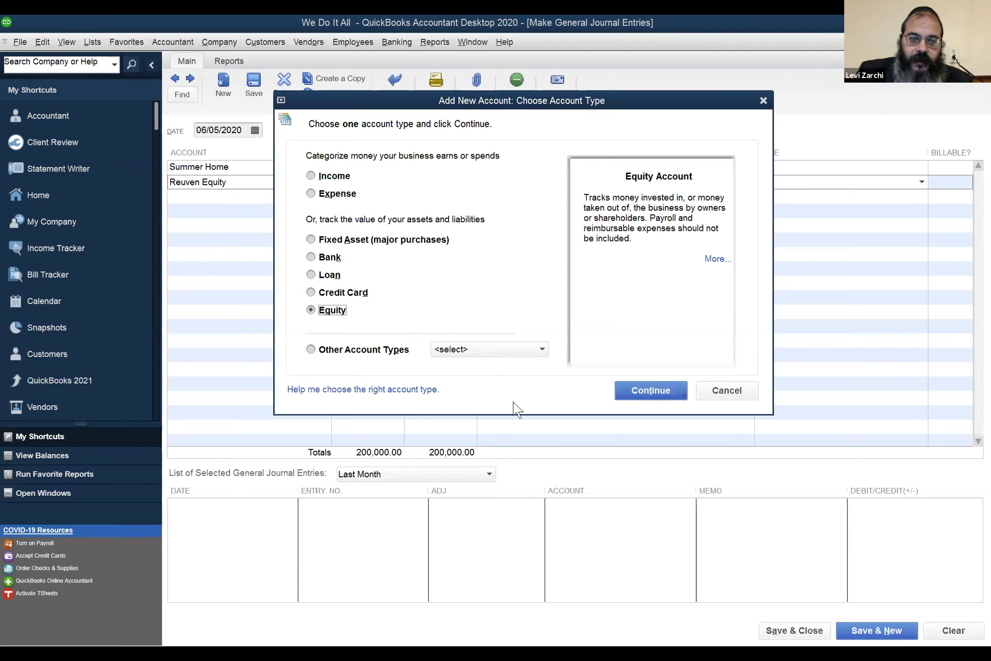
click(667, 400)
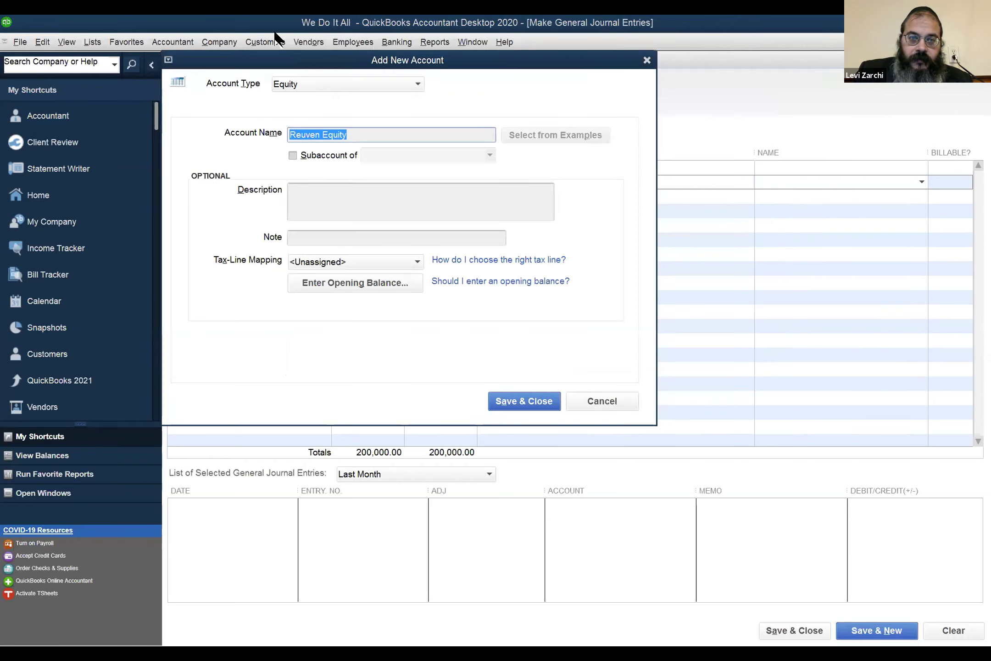
click(317, 87)
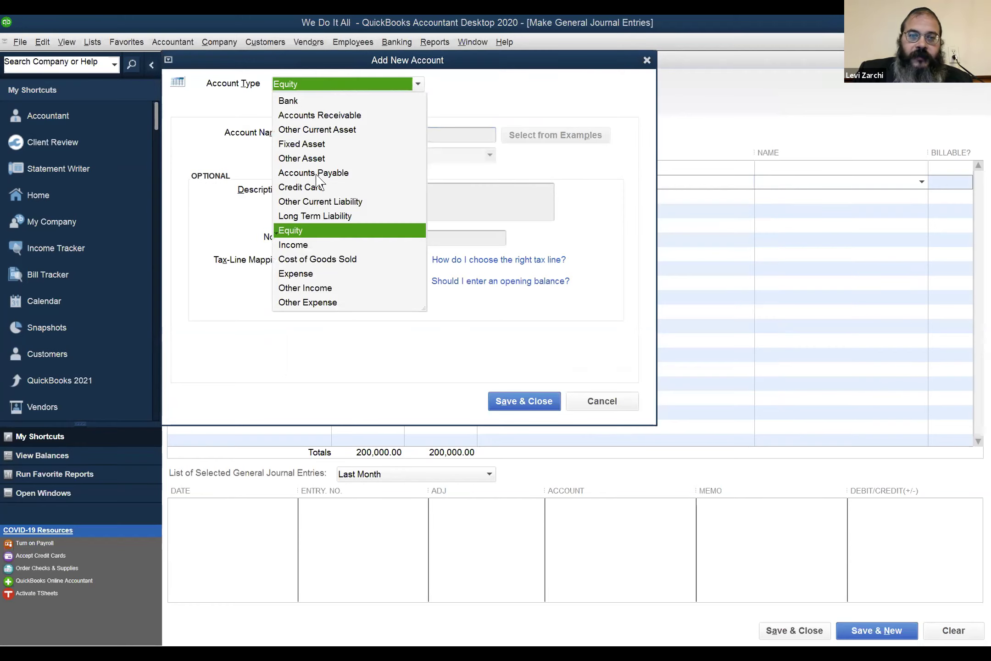
click(321, 215)
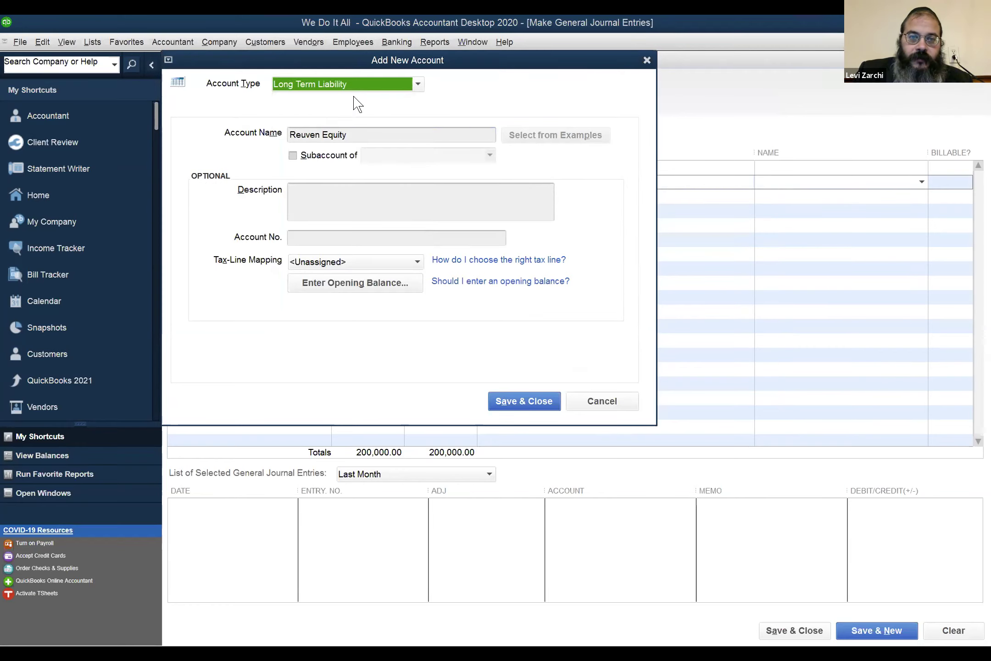
click(356, 88)
click(321, 230)
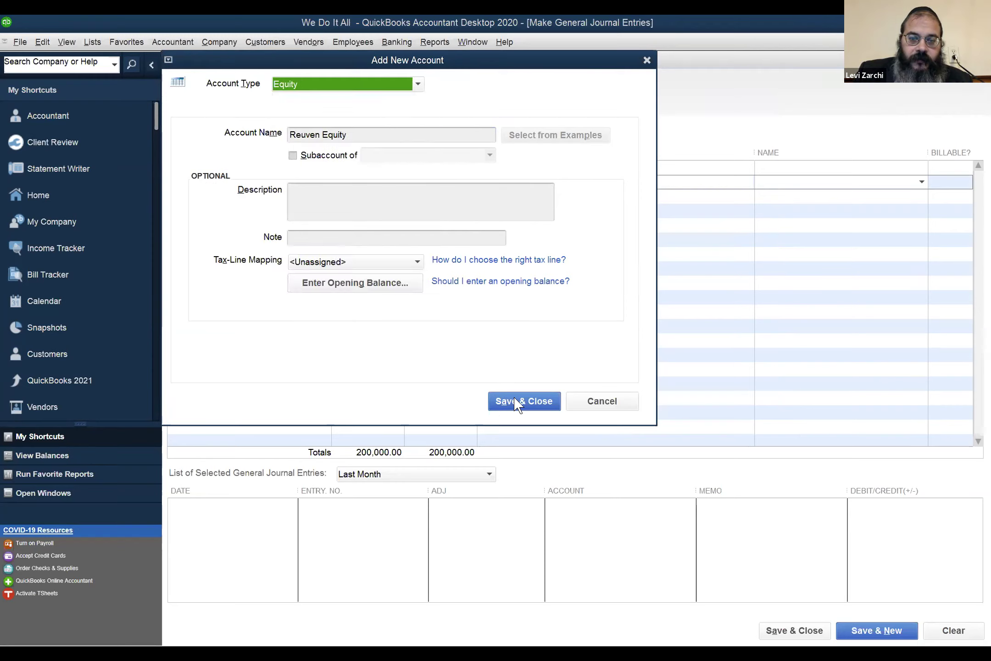
key(Return)
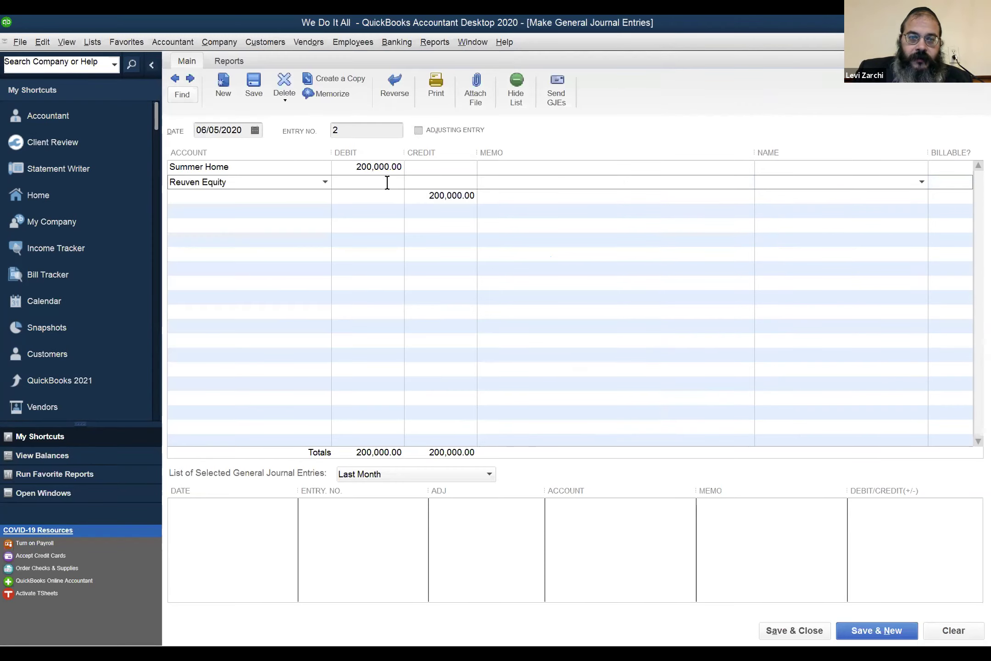
Enter a credit of 2000 on the journal entry's second line
click(462, 181)
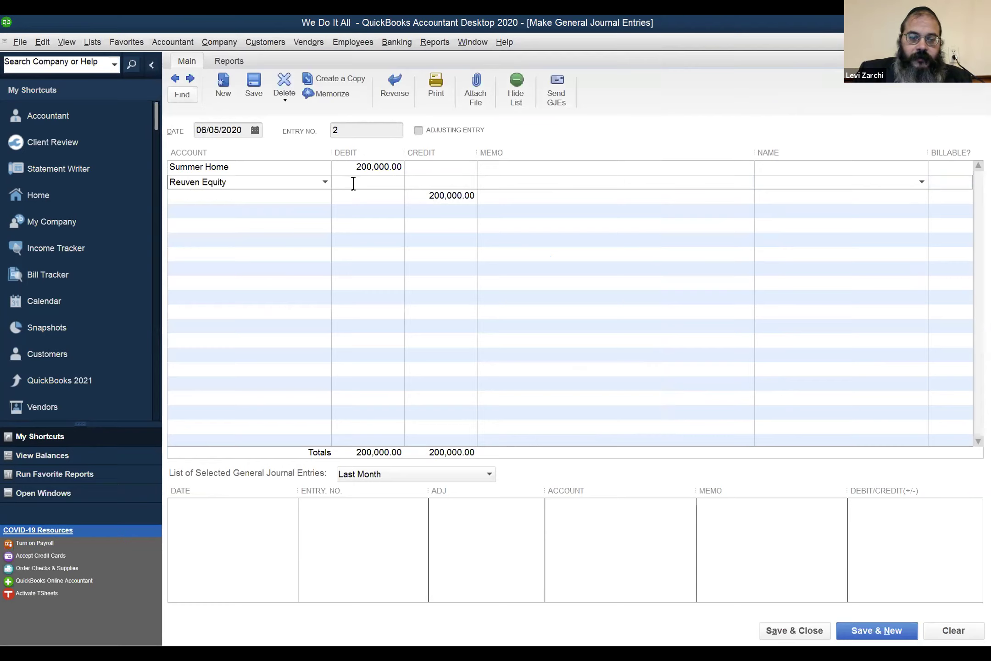
text(2000)
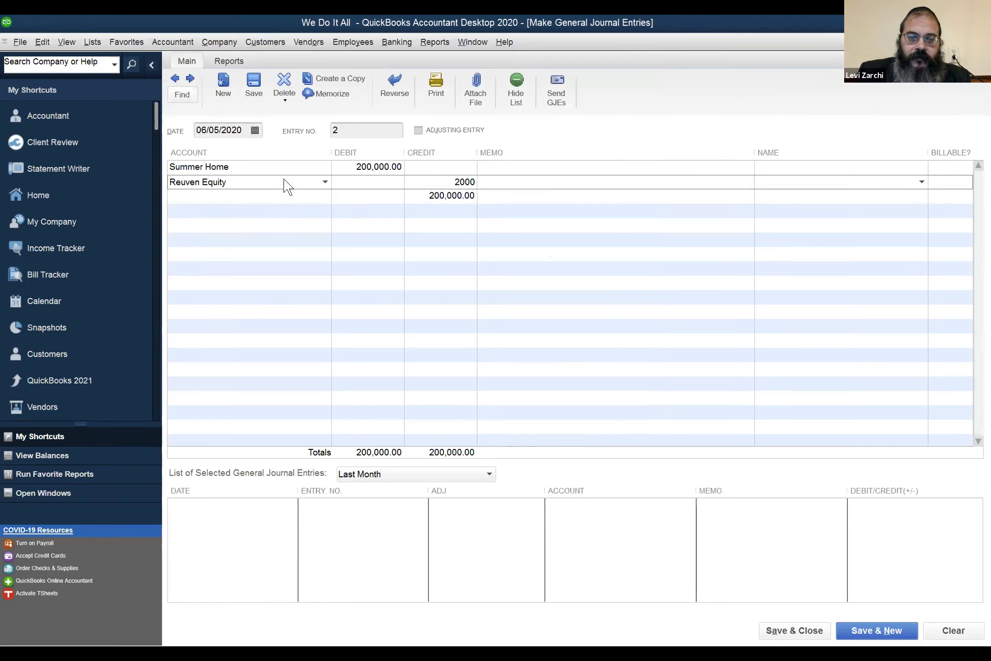
click(263, 184)
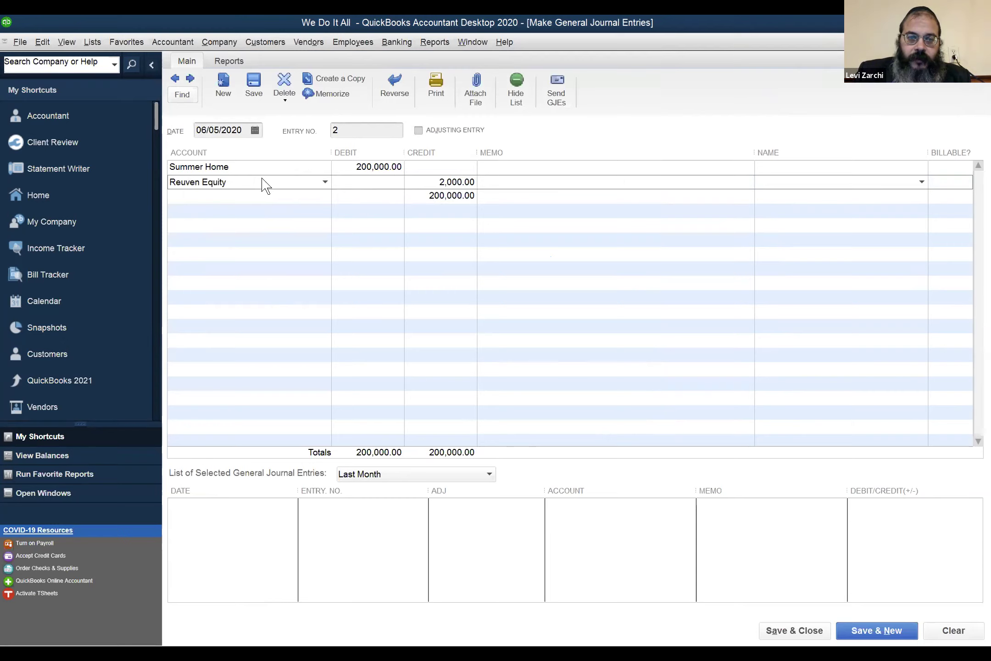
Move the member equity account name from the second line to the third line, beside the 200,000 credit
drag(264, 182, 119, 145)
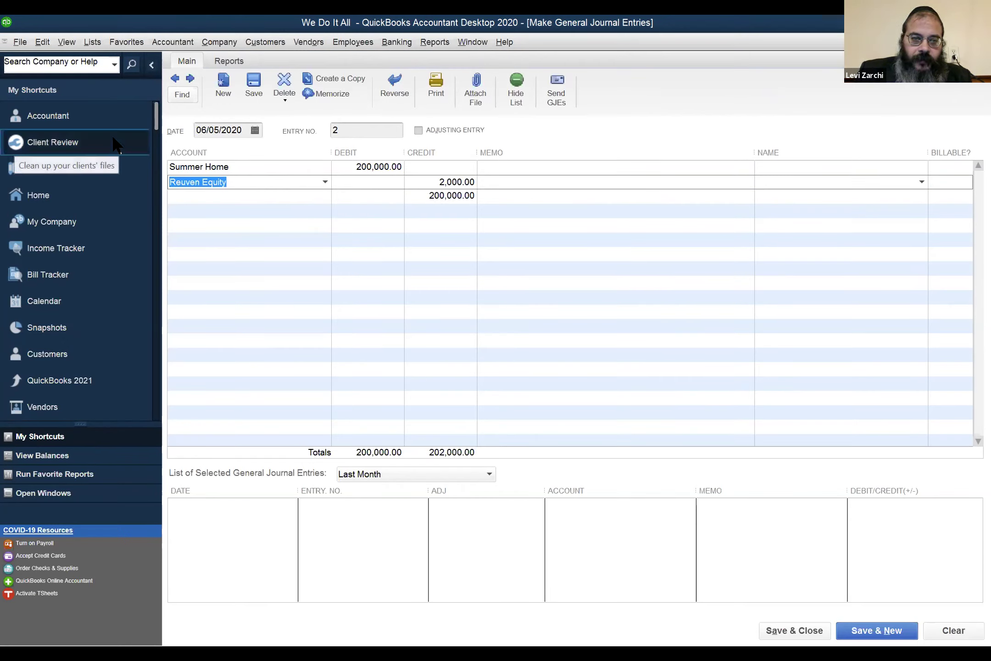
click(450, 182)
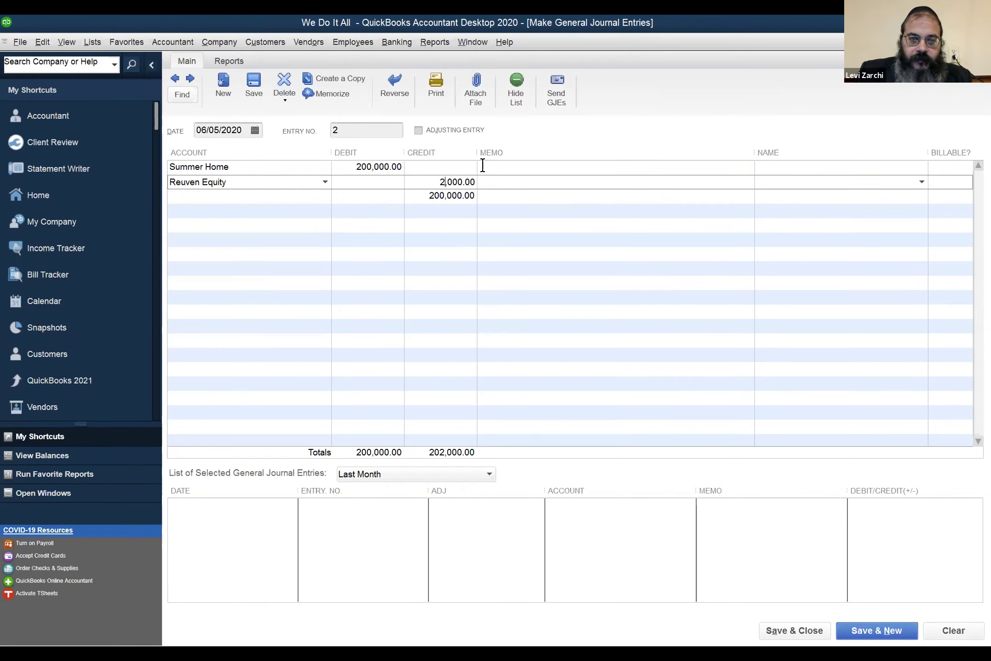
drag(279, 182, 119, 156)
key(ctrl+c)
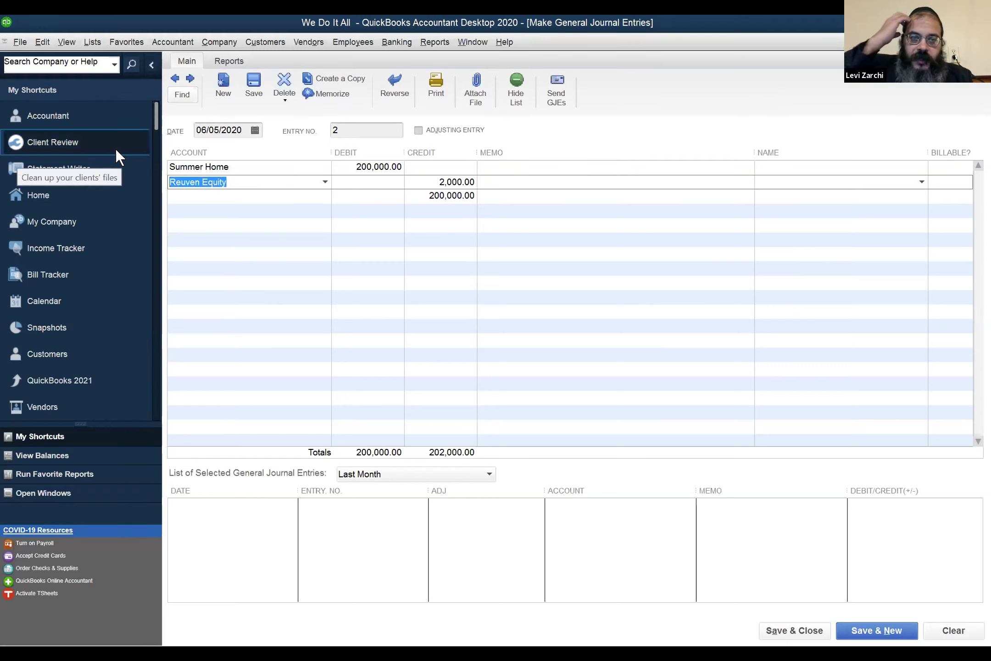
key(Delete)
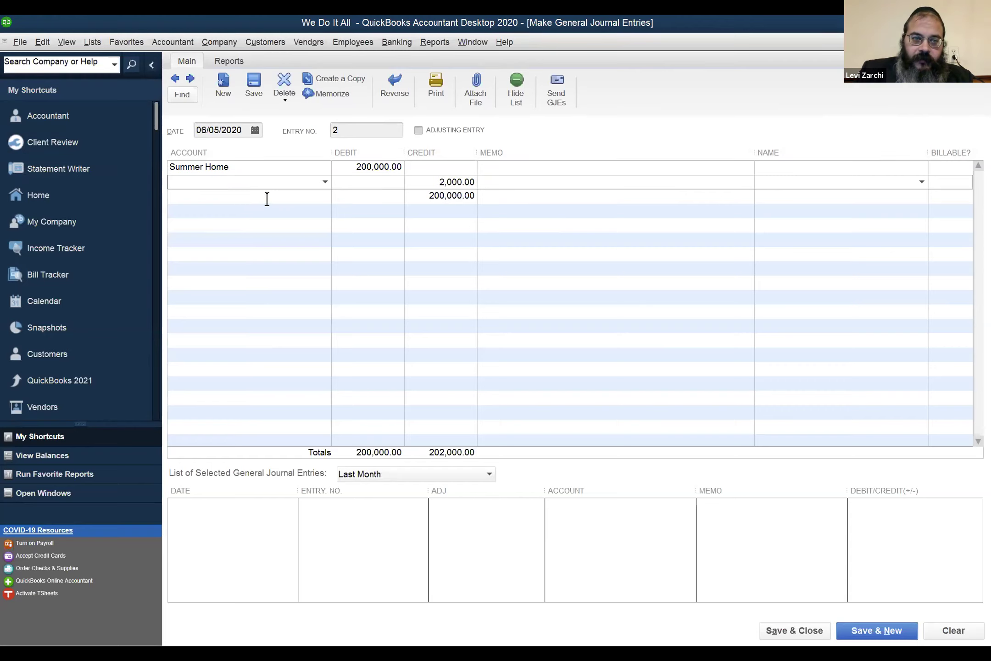
click(266, 197)
key(ctrl+v)
click(263, 168)
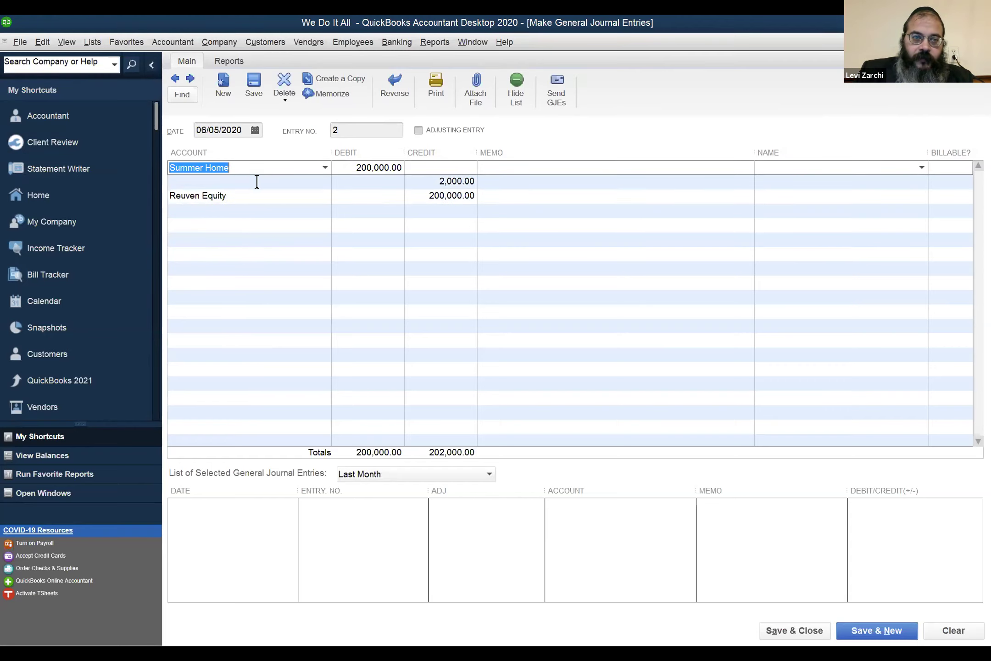
Enter Chase Mortgage as the account on the journal entry's second line
click(257, 181)
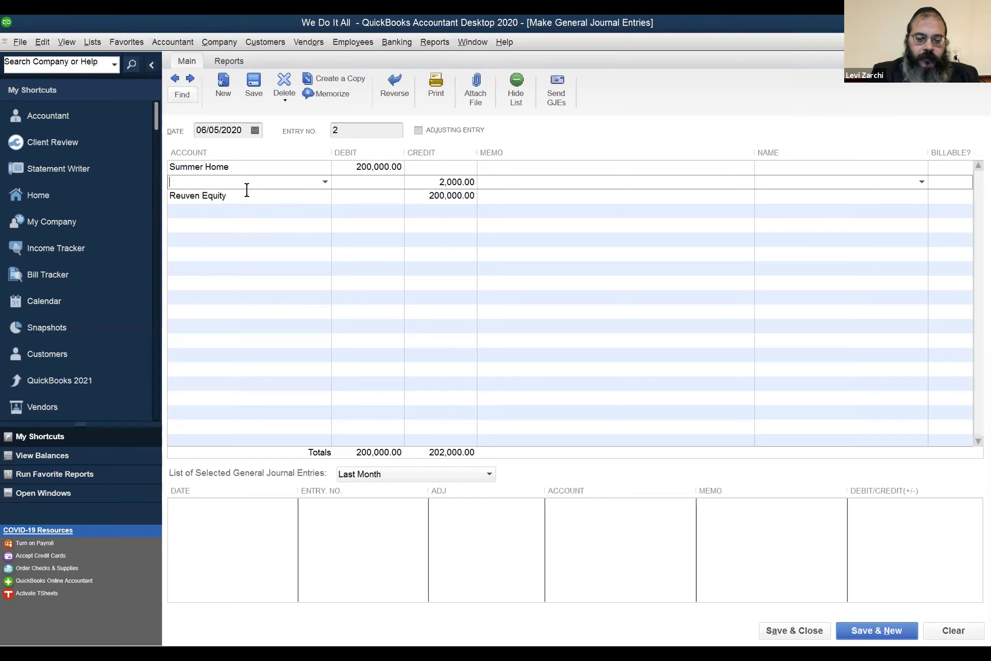
text(Ch)
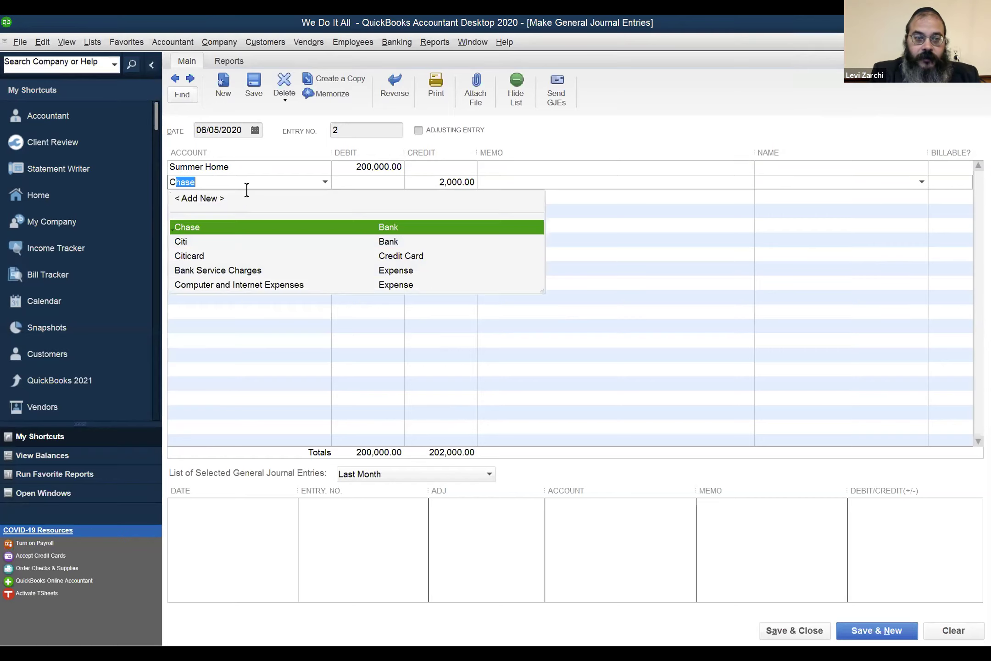
text(ase)
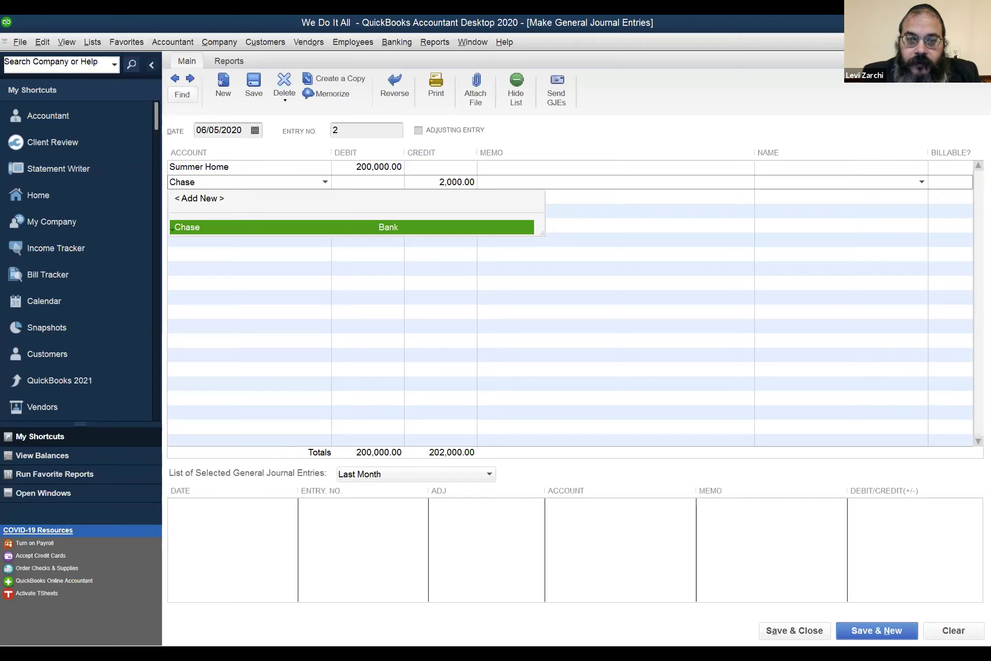
key(Escape)
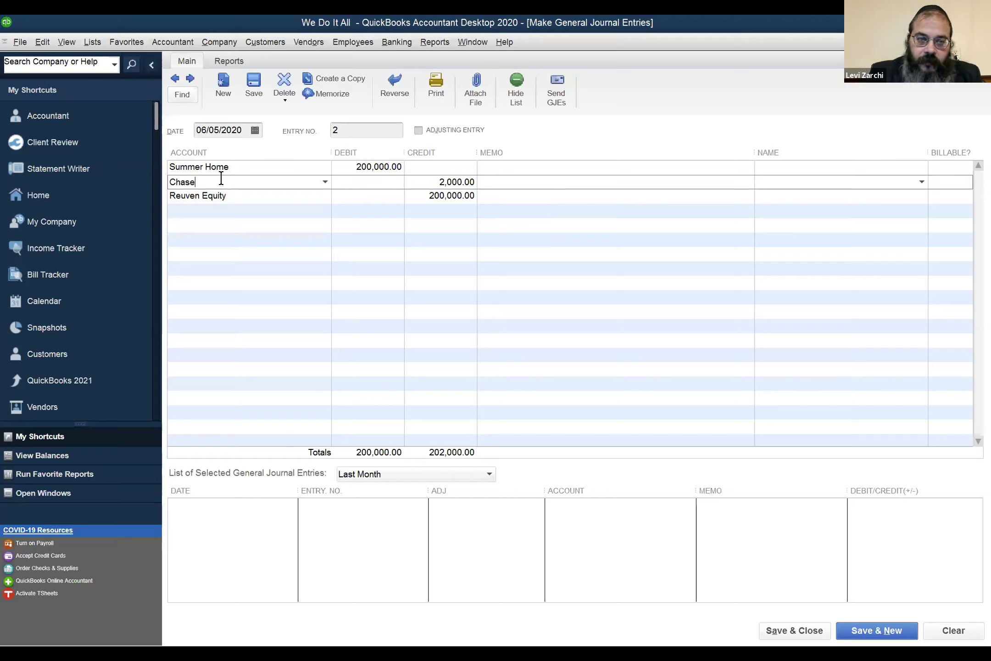
text(Mortgage)
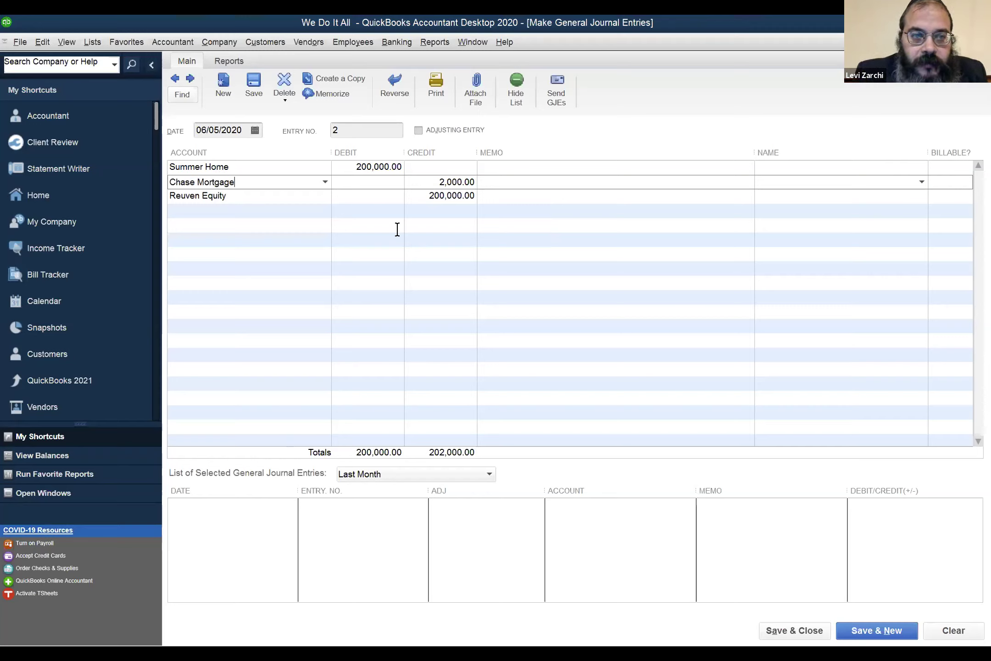
Set up the missing Chase Mortgage account as a new account of type Long Term Liability and save it
click(427, 232)
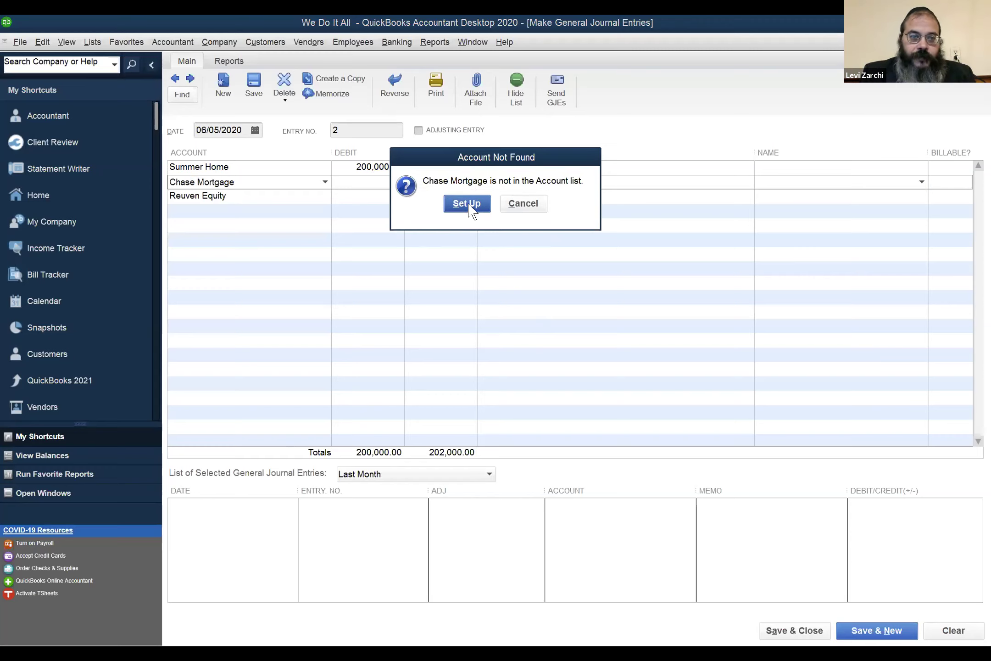
key(Return)
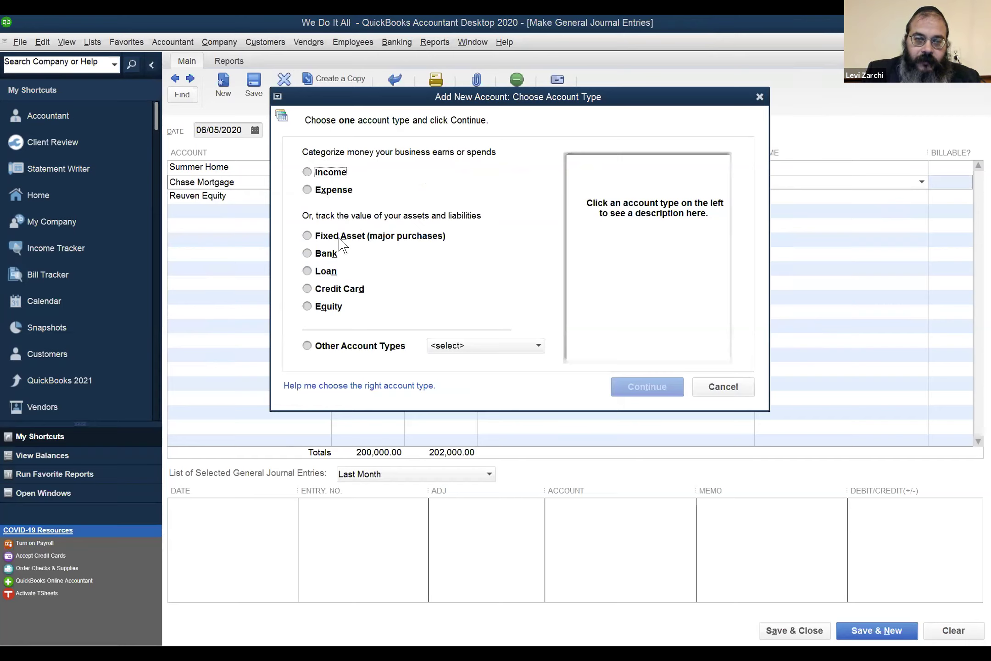
click(335, 272)
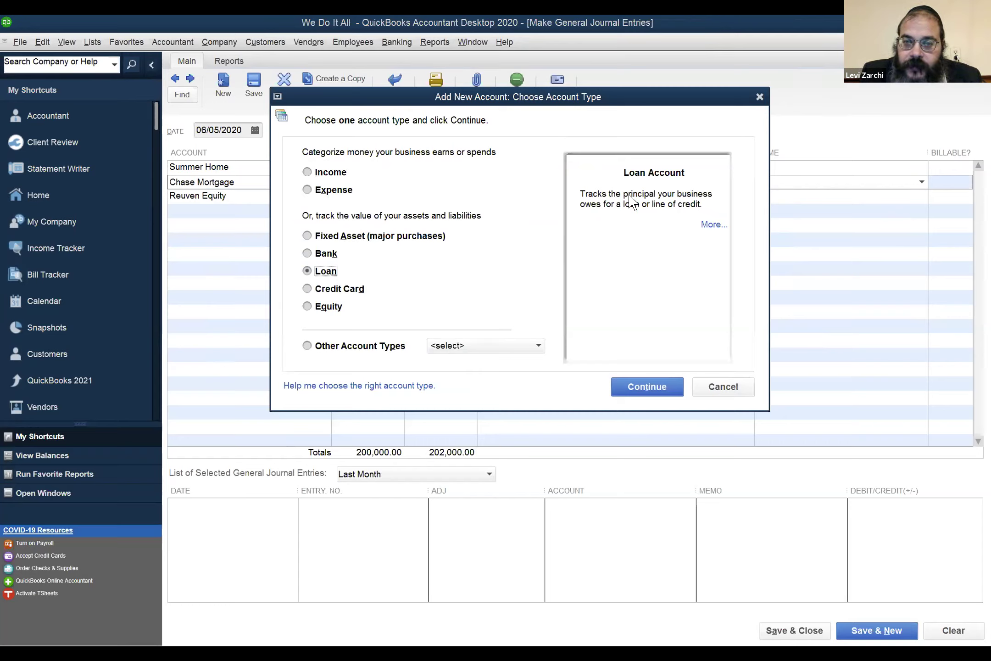
click(478, 349)
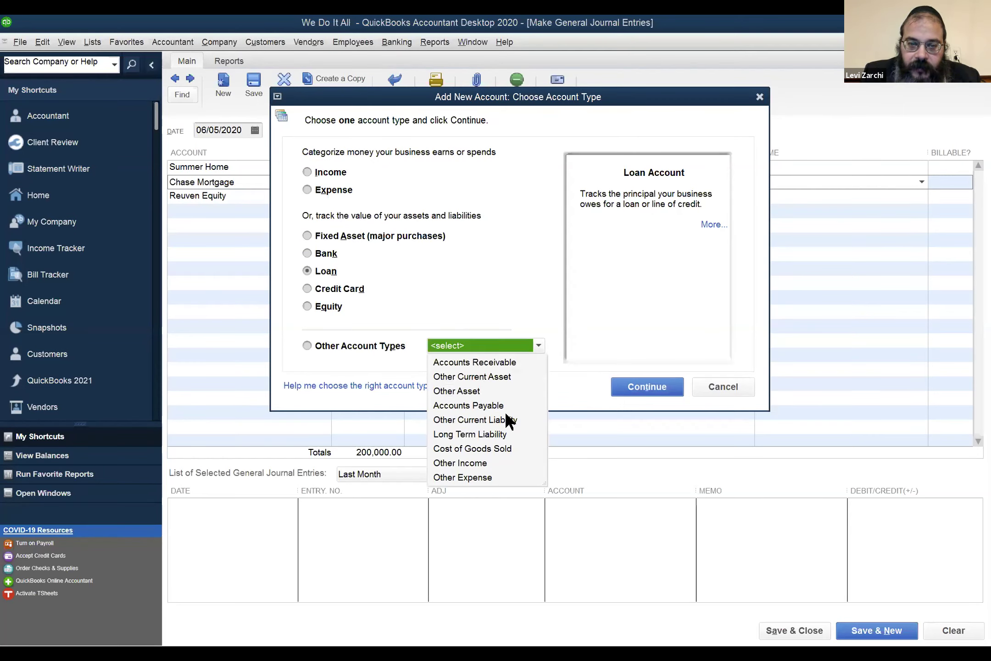
click(507, 438)
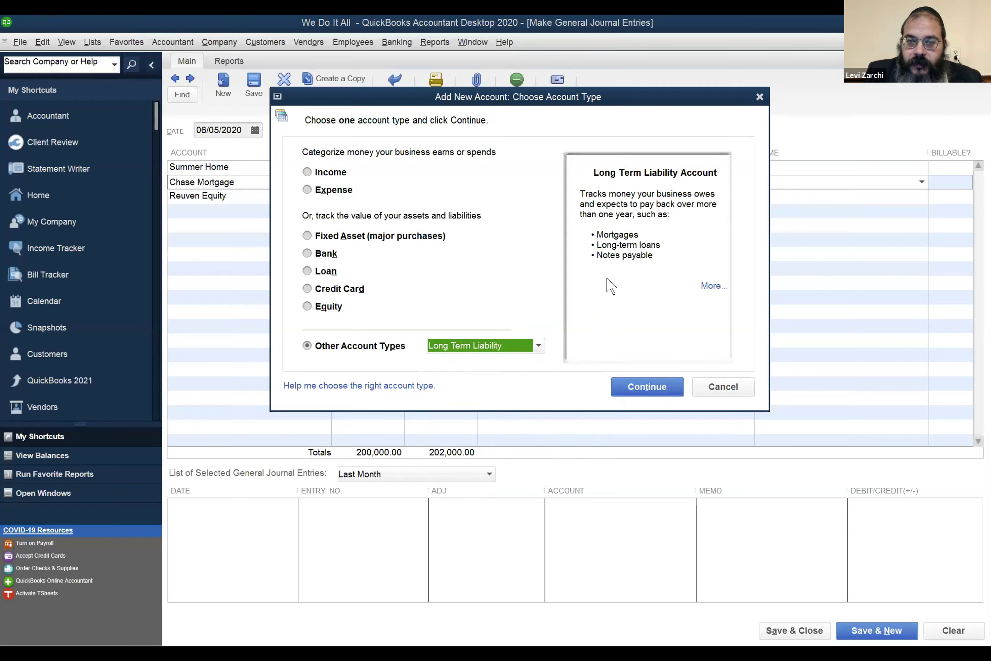
click(459, 347)
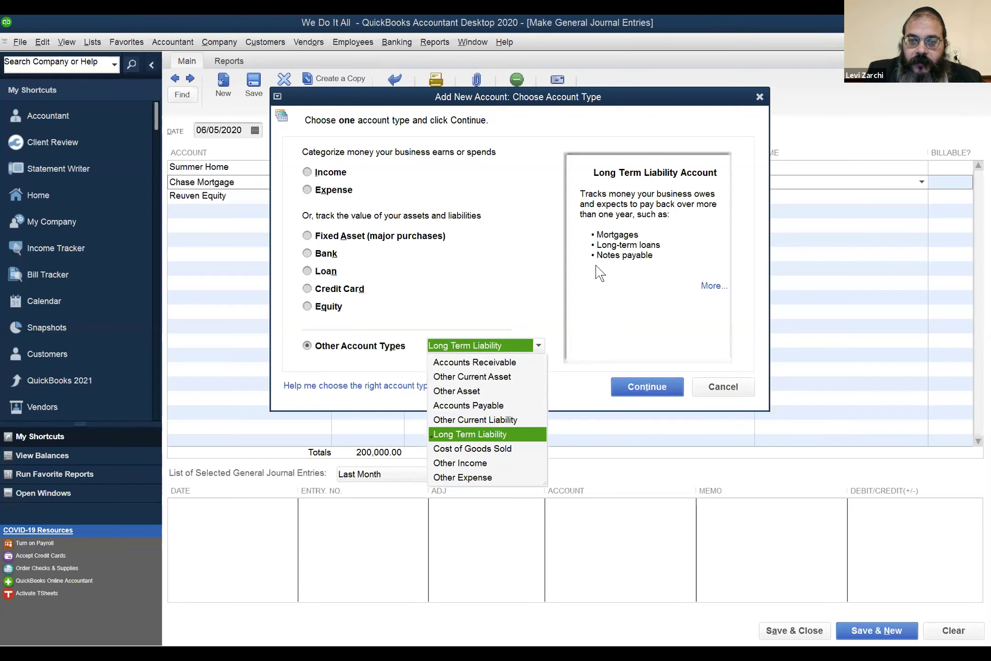
click(469, 419)
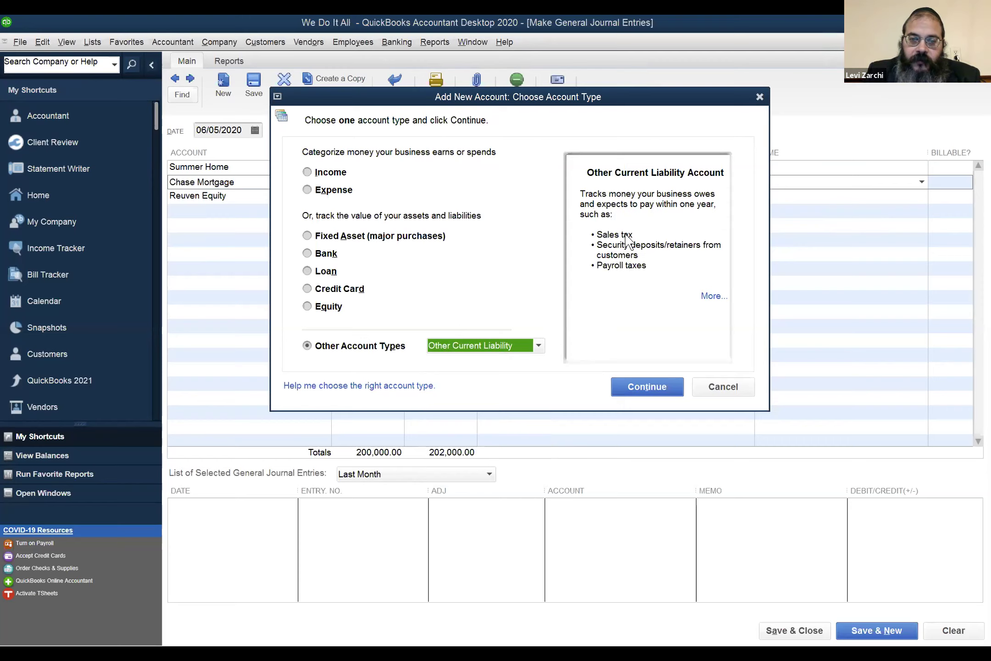
click(467, 350)
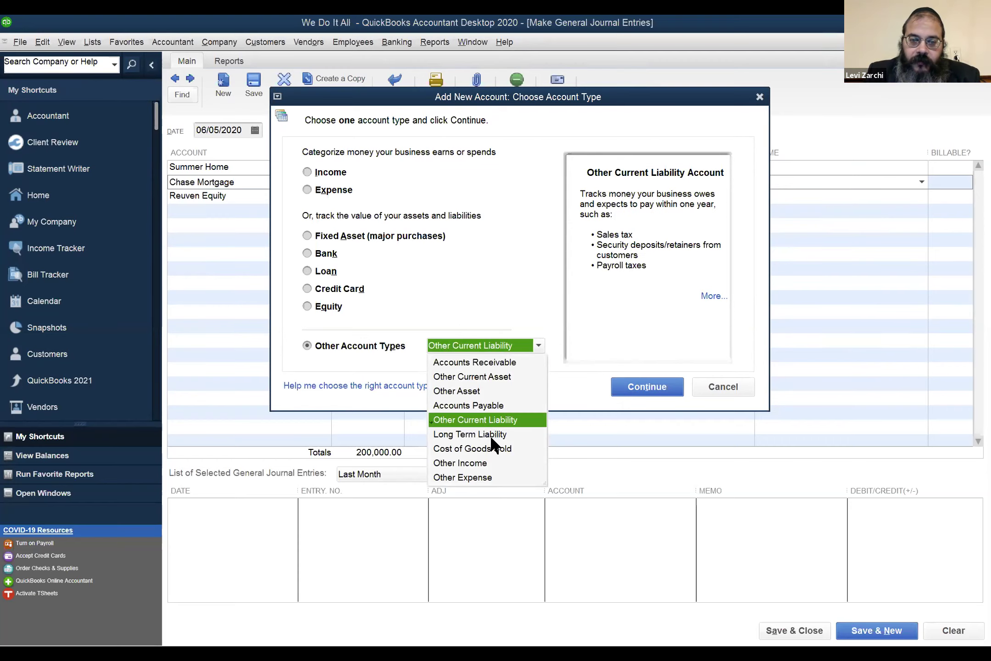
click(494, 434)
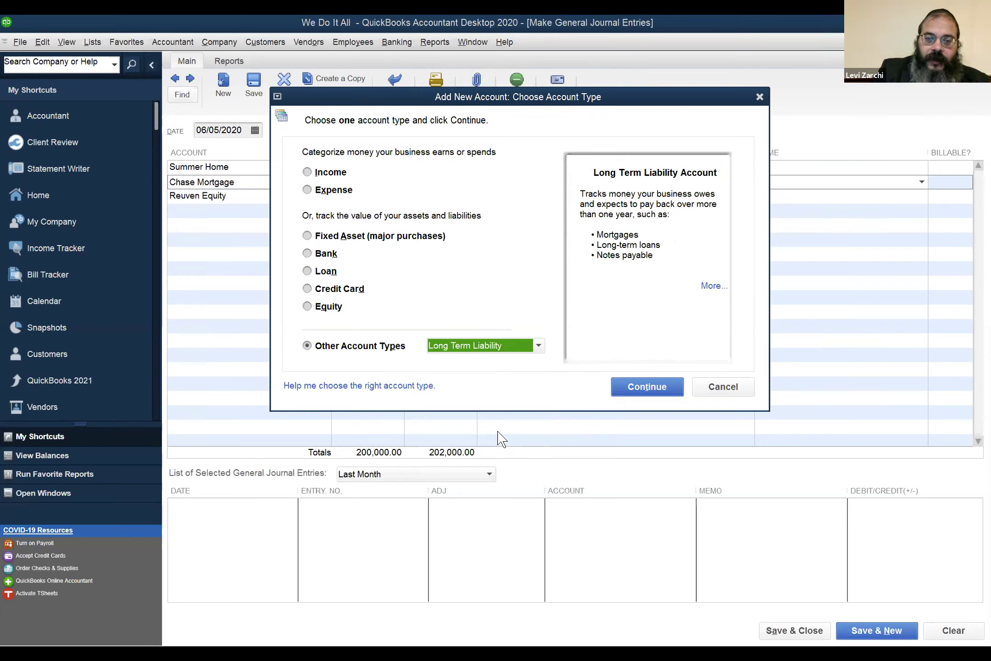
click(643, 390)
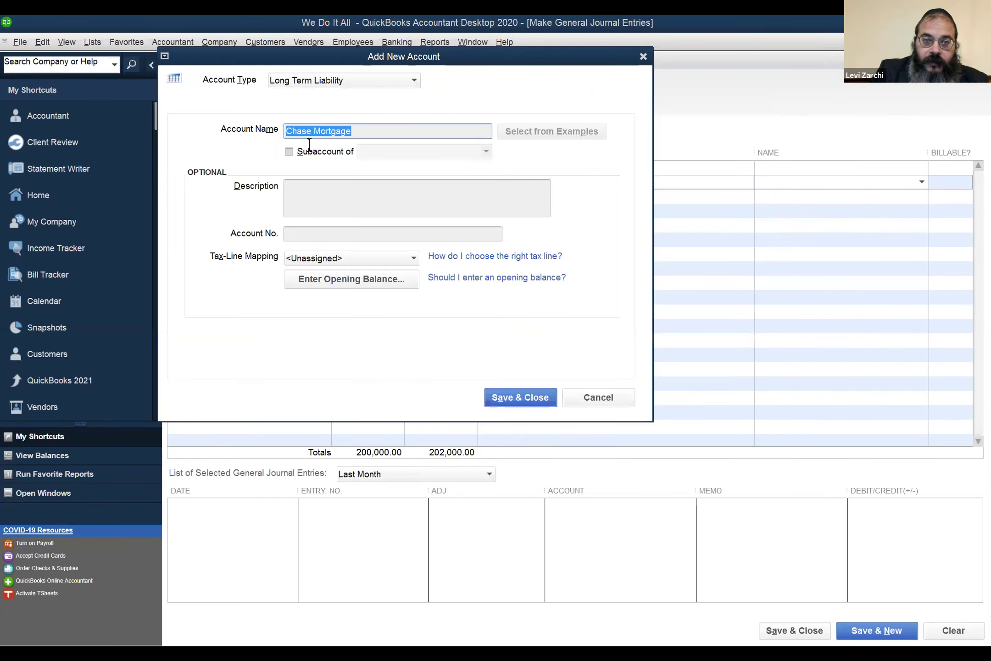
click(497, 400)
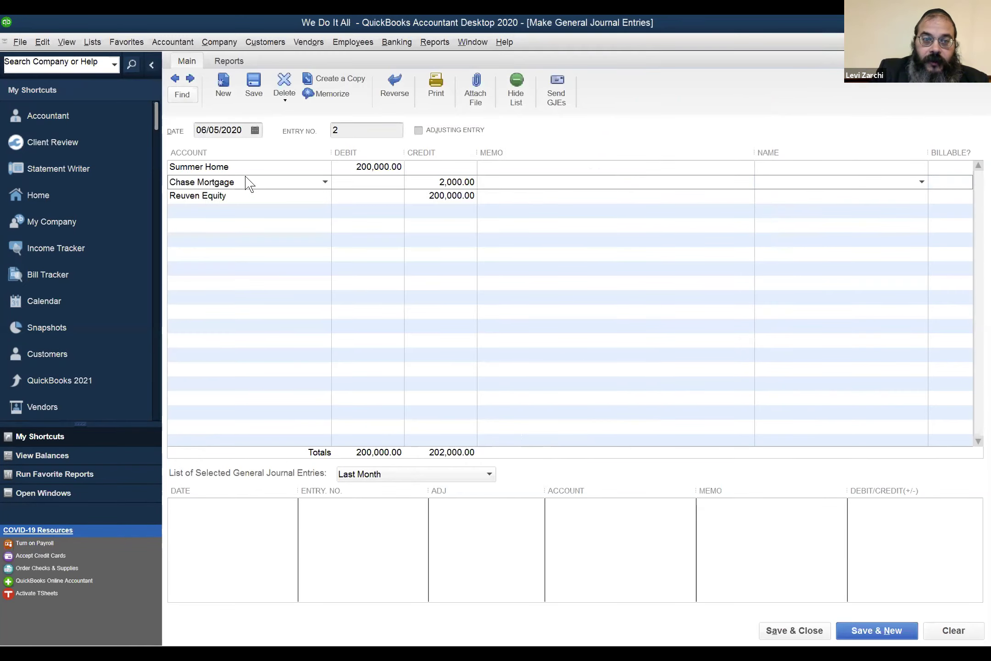
Check the account types of Summer Home, Chase Mortgage and the member equity account on the journal entry's three lines
click(255, 169)
click(326, 168)
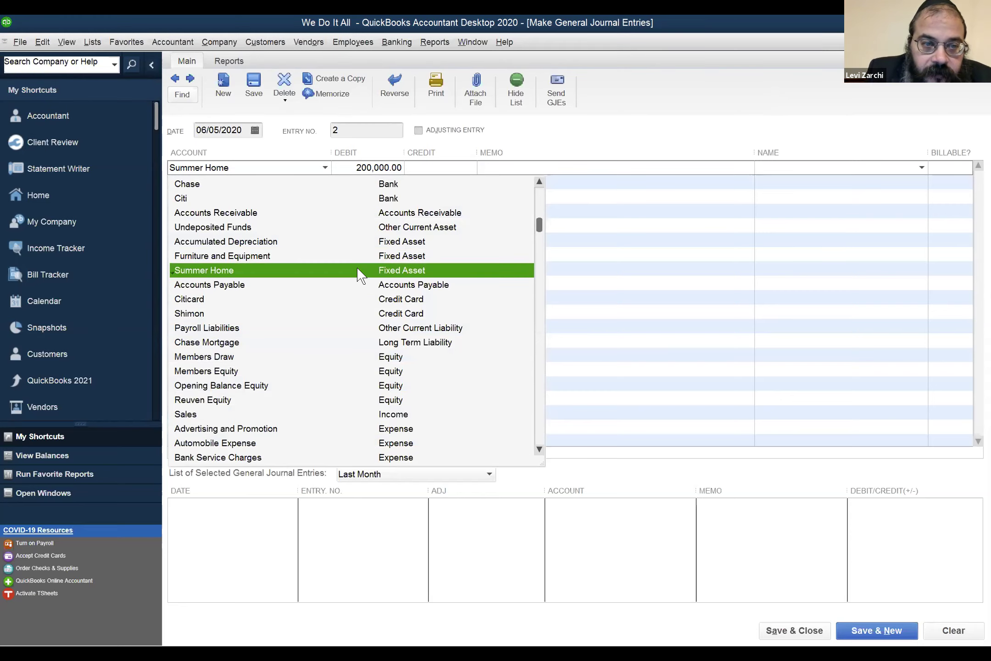
click(297, 177)
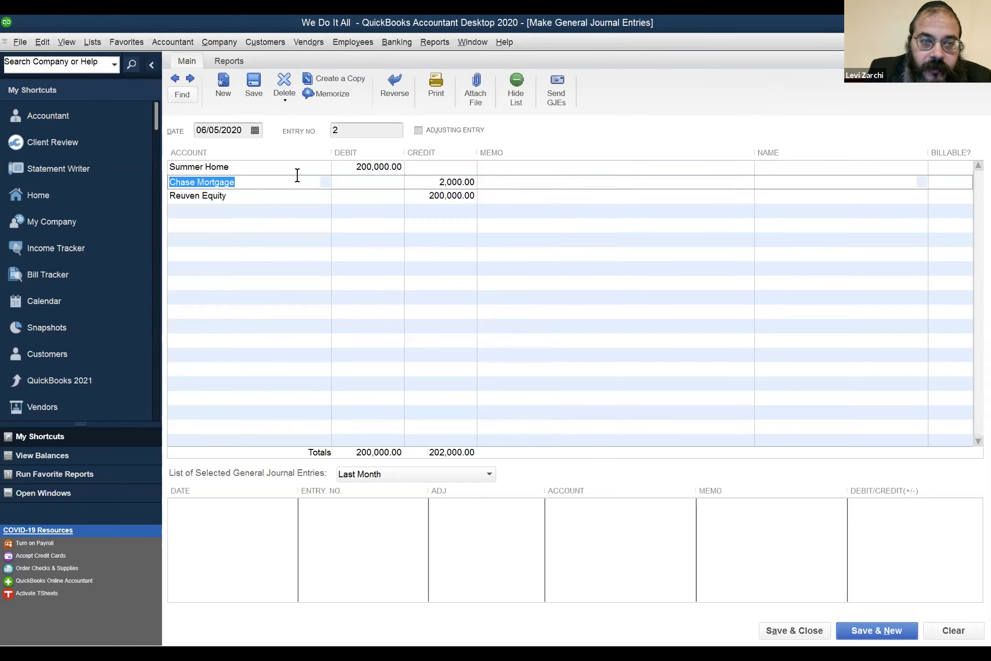
click(325, 181)
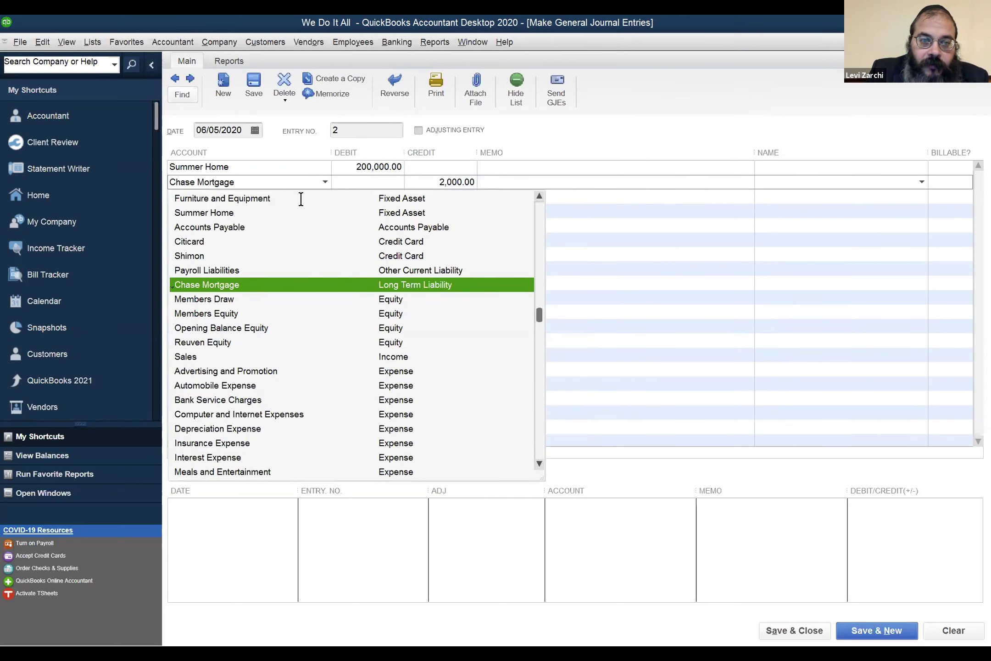
click(326, 197)
click(326, 197)
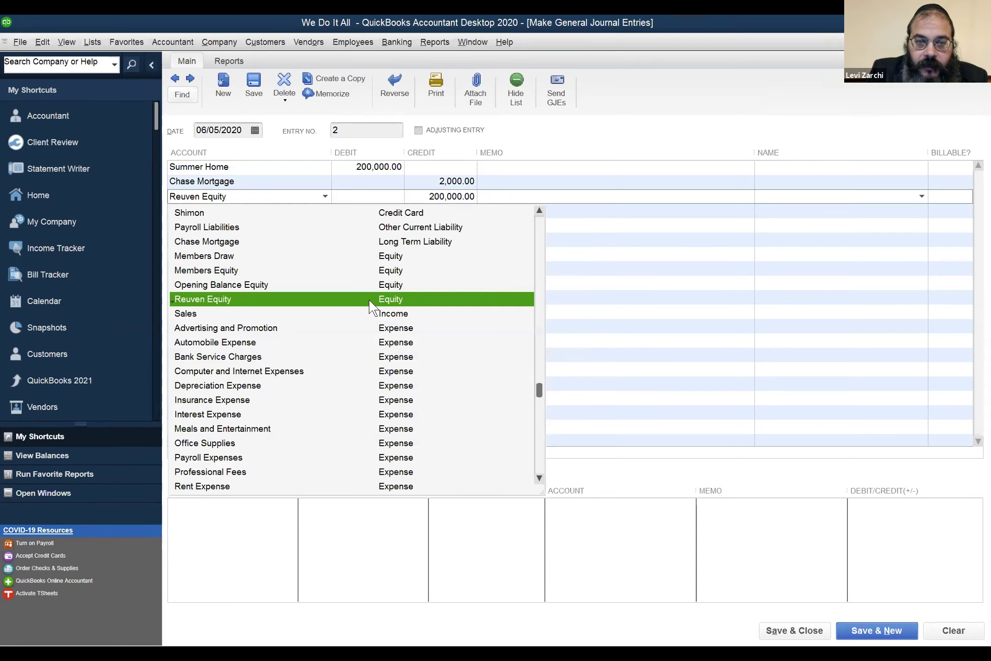
Set the Chase Mortgage line's credit to 180,000
click(425, 181)
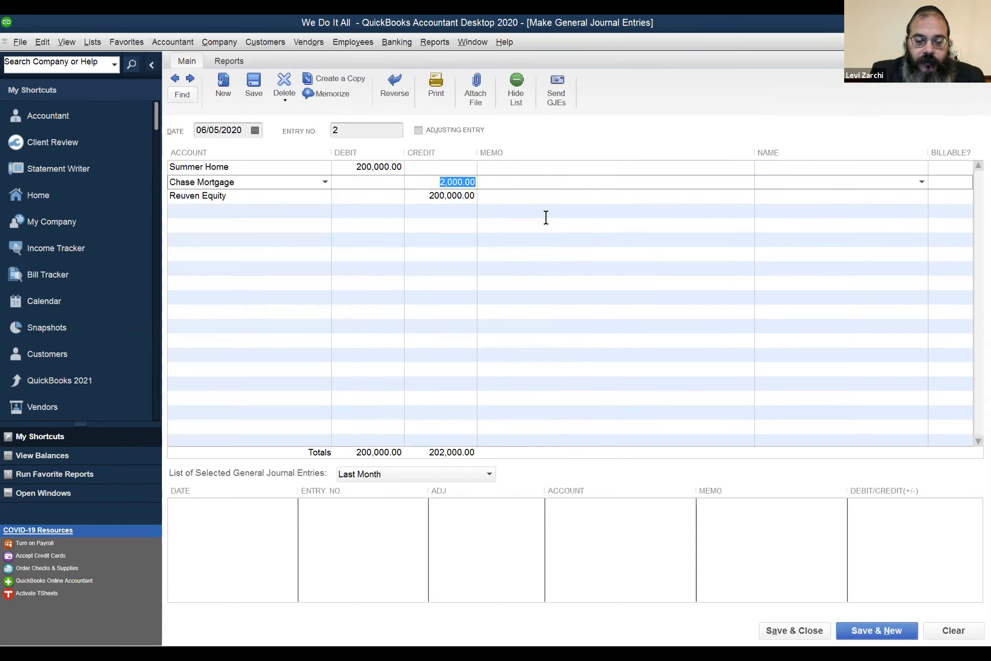
text(`1)
key(BackSpace)
text(180000)
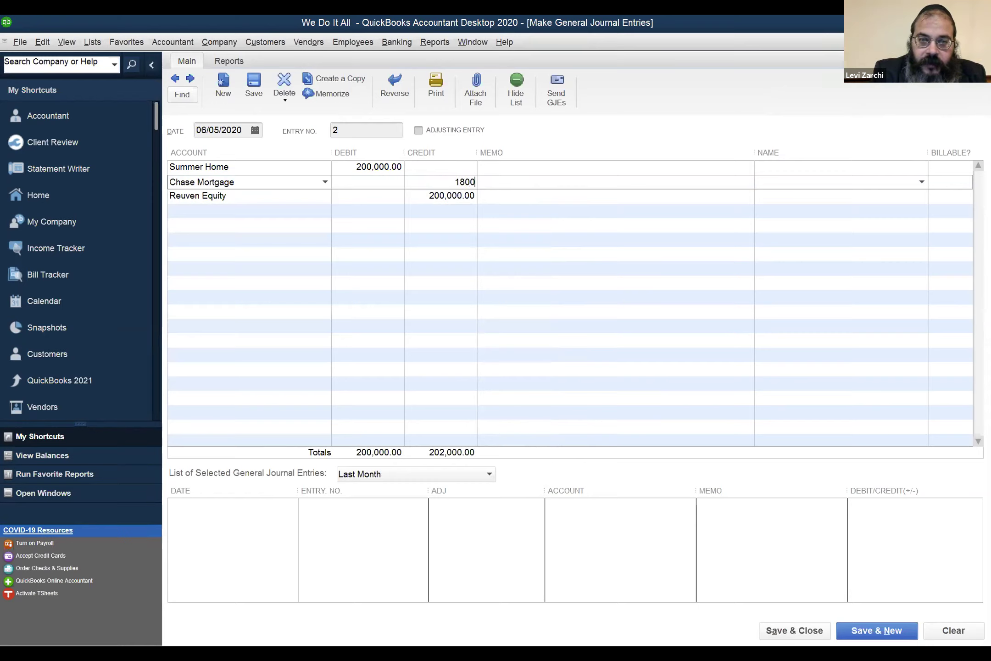
key(Tab)
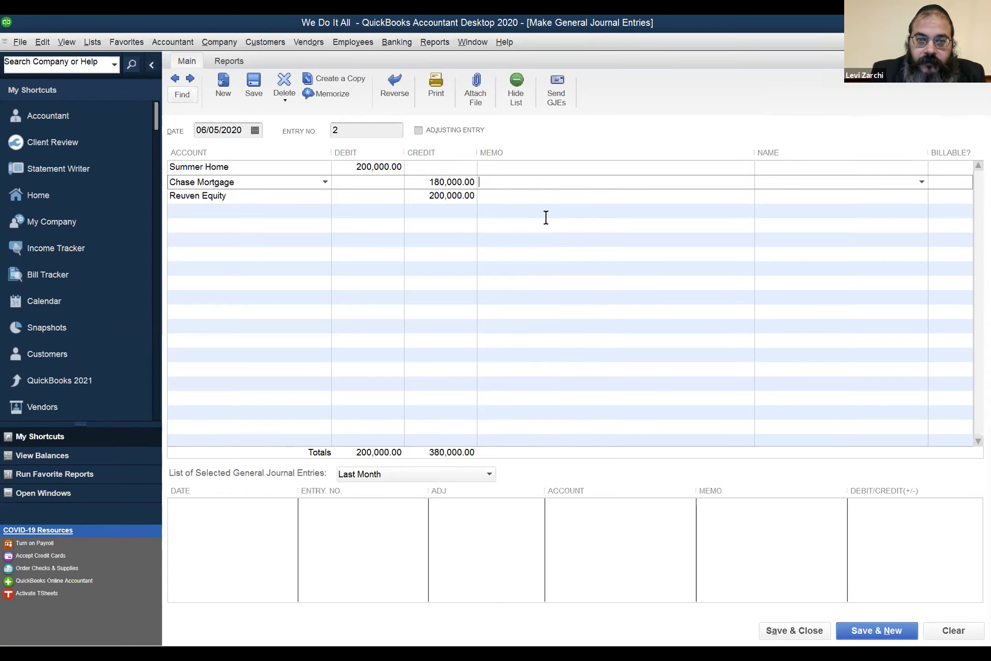
Set the member equity line's credit to 20,000
click(430, 195)
key(BackSpace)
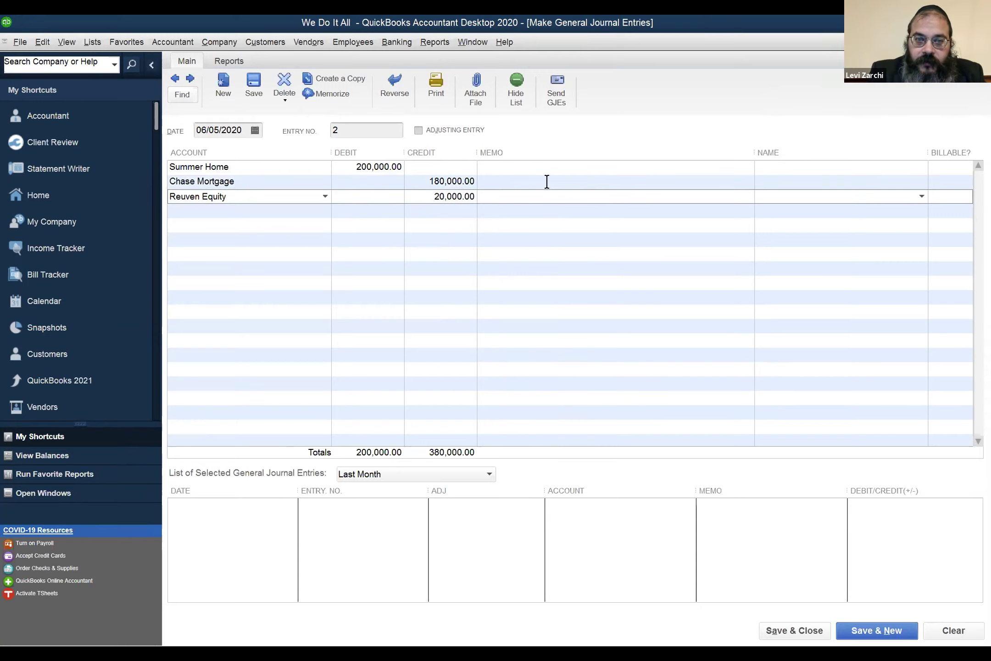
click(302, 212)
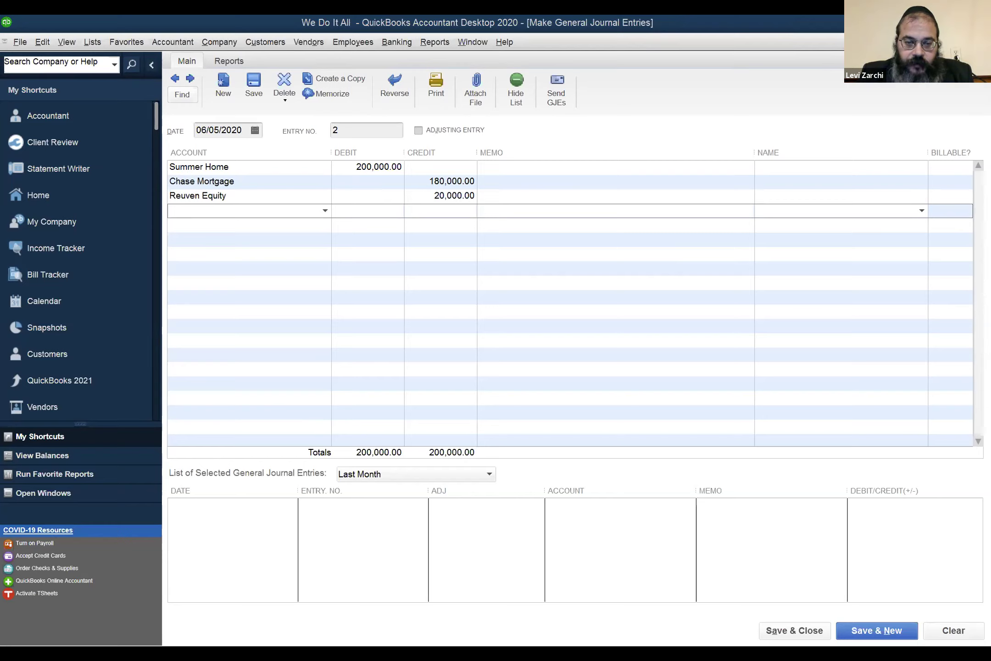
Set the journal entry's date to 06/08/2020
click(221, 151)
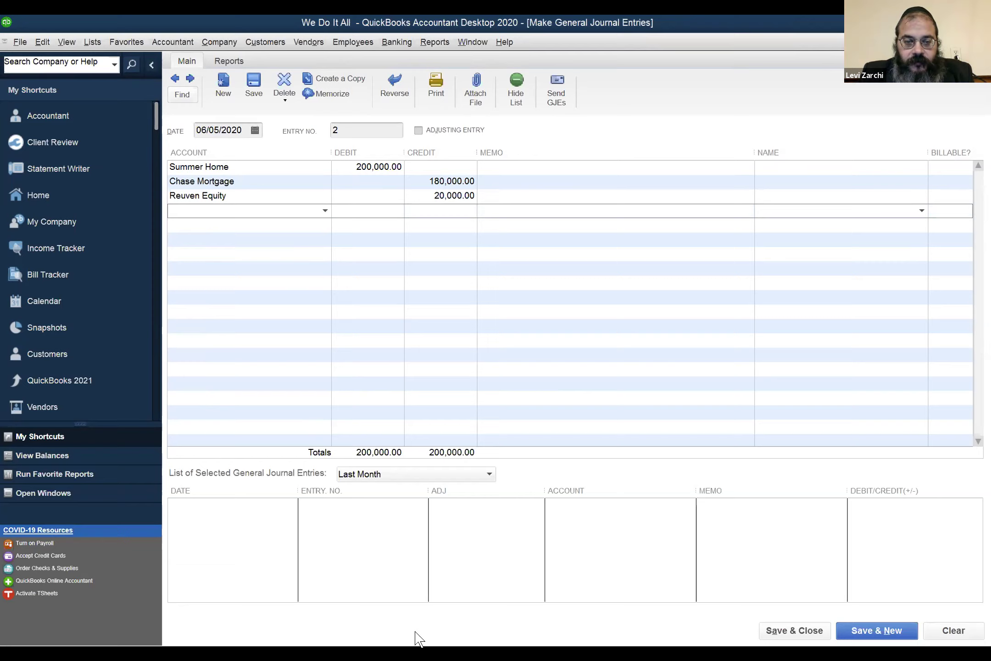
click(218, 133)
key(plus)
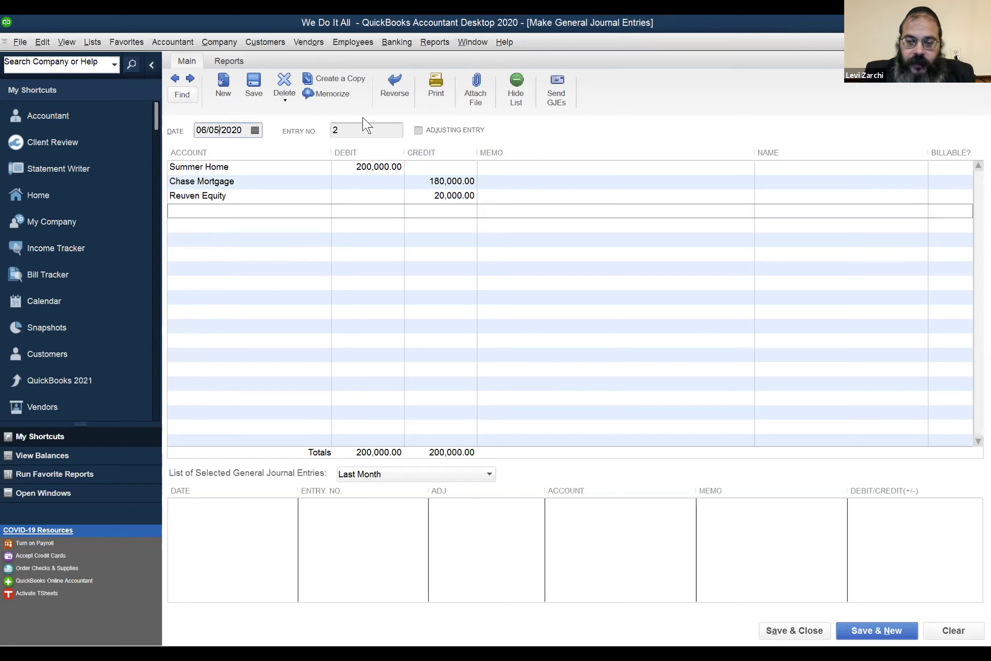
key(Tab)
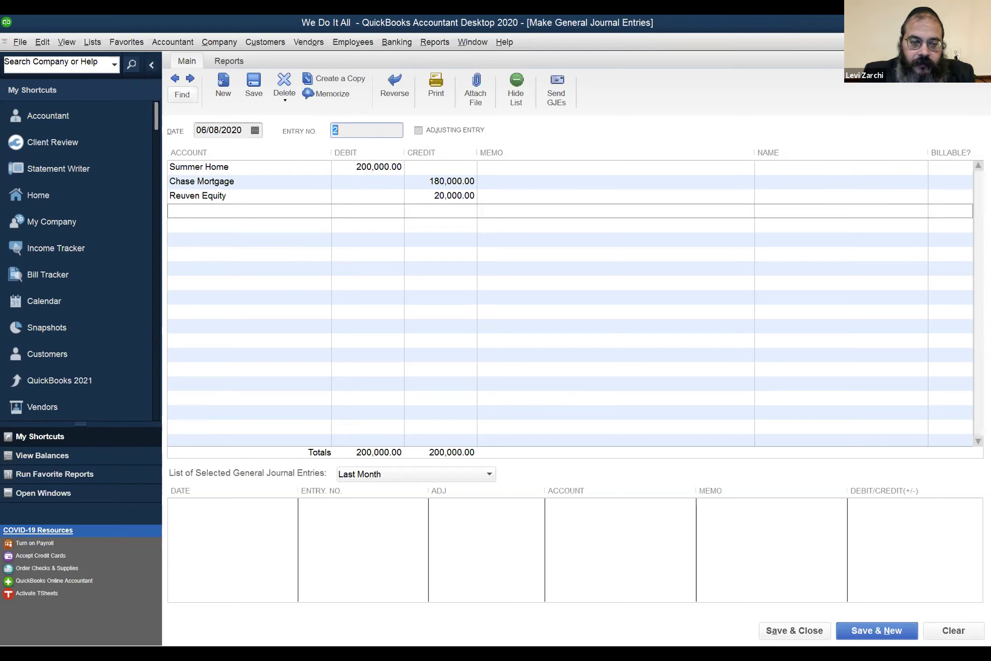
Review the journal entry line by line, examining the account type assigned to the home, the mortgage and the member equity account
click(248, 211)
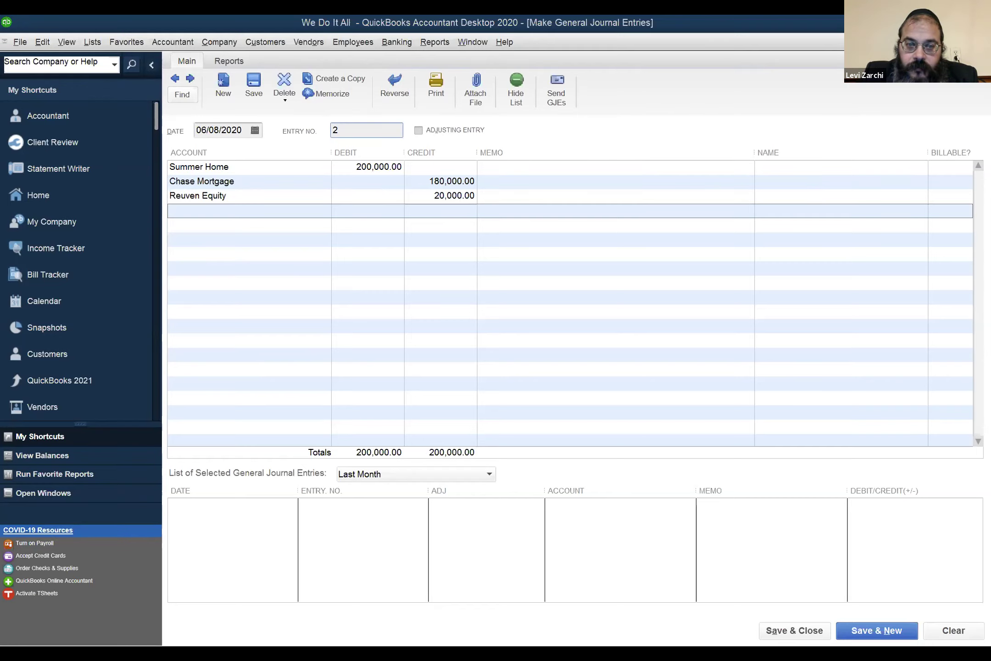
click(246, 264)
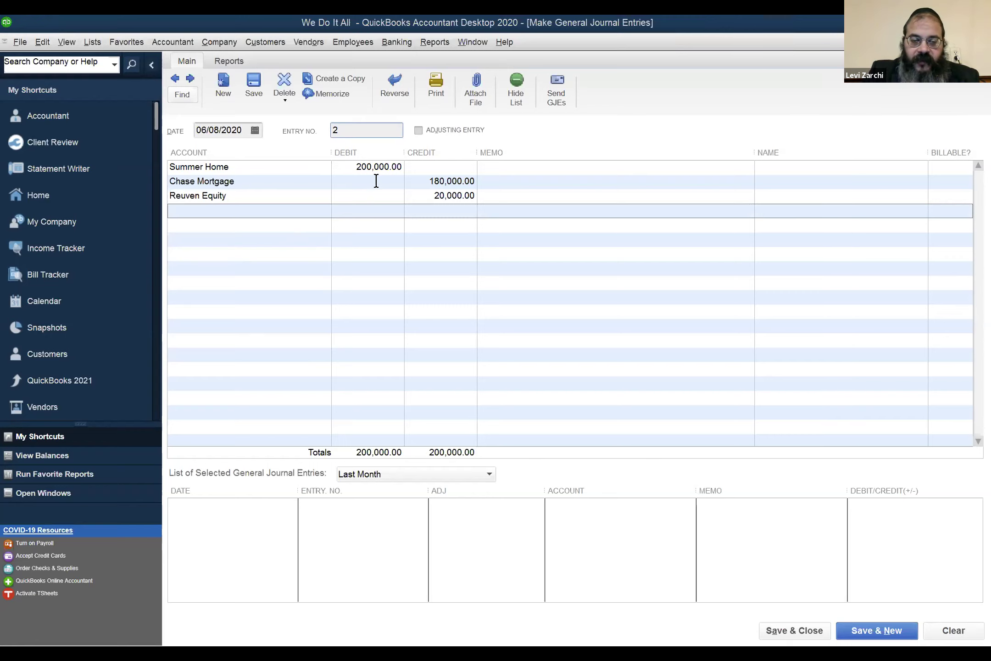
click(351, 168)
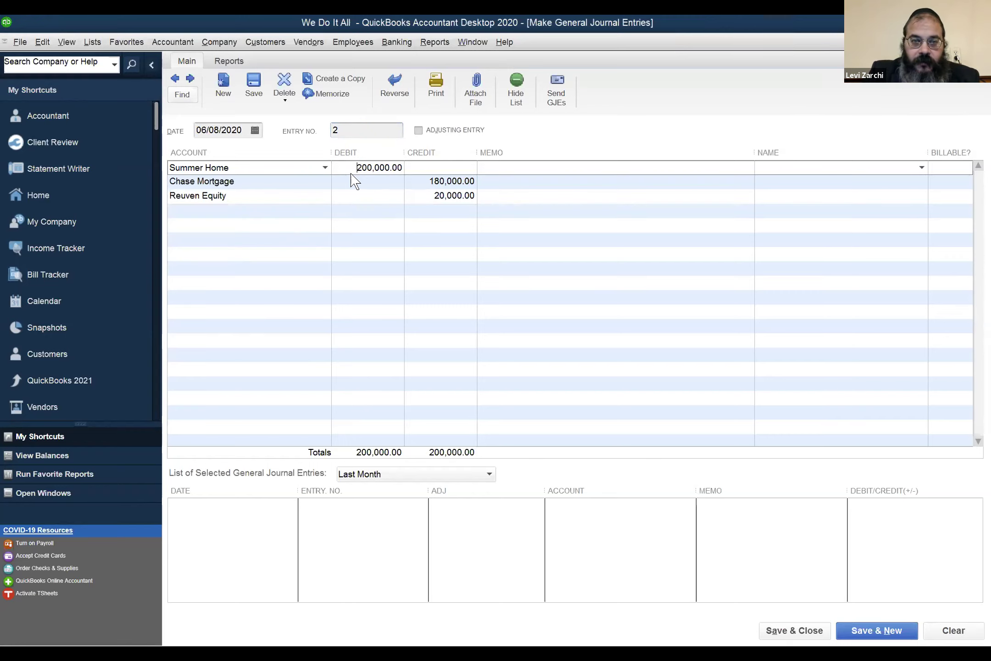
click(325, 167)
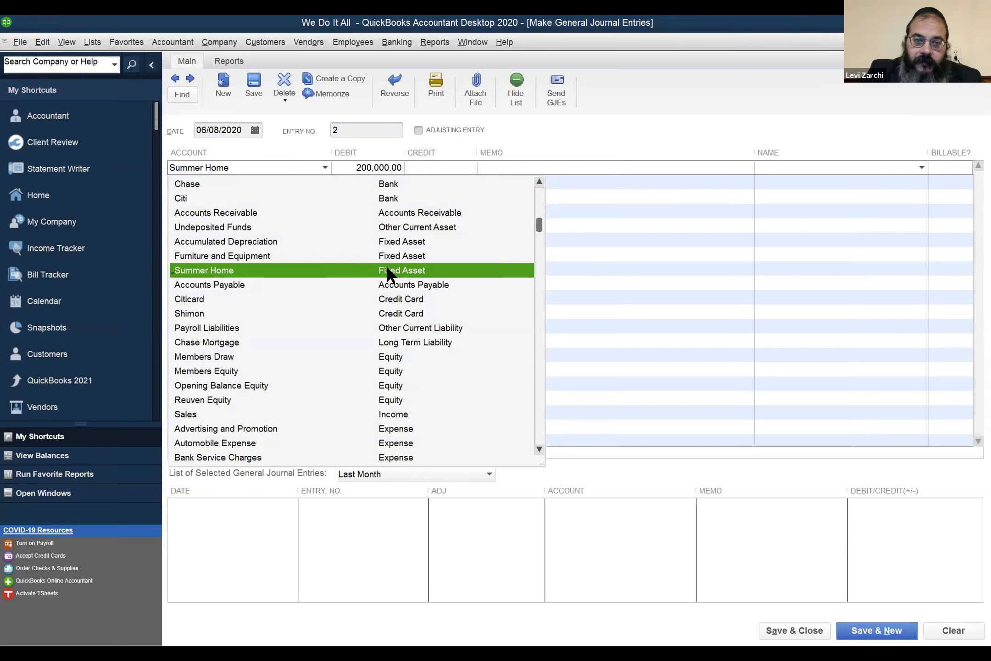
click(294, 180)
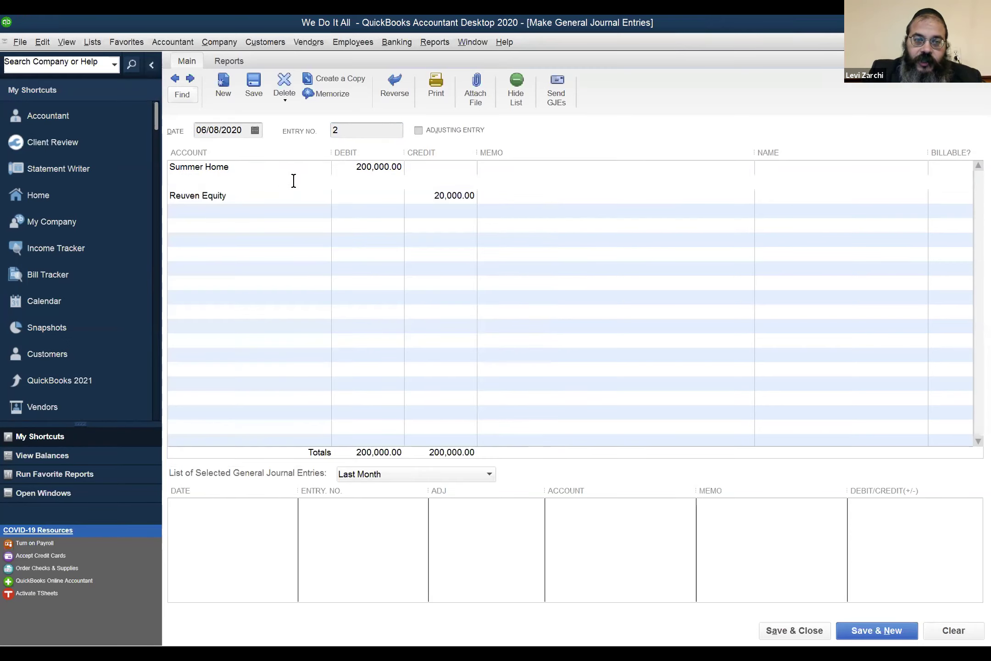
click(325, 183)
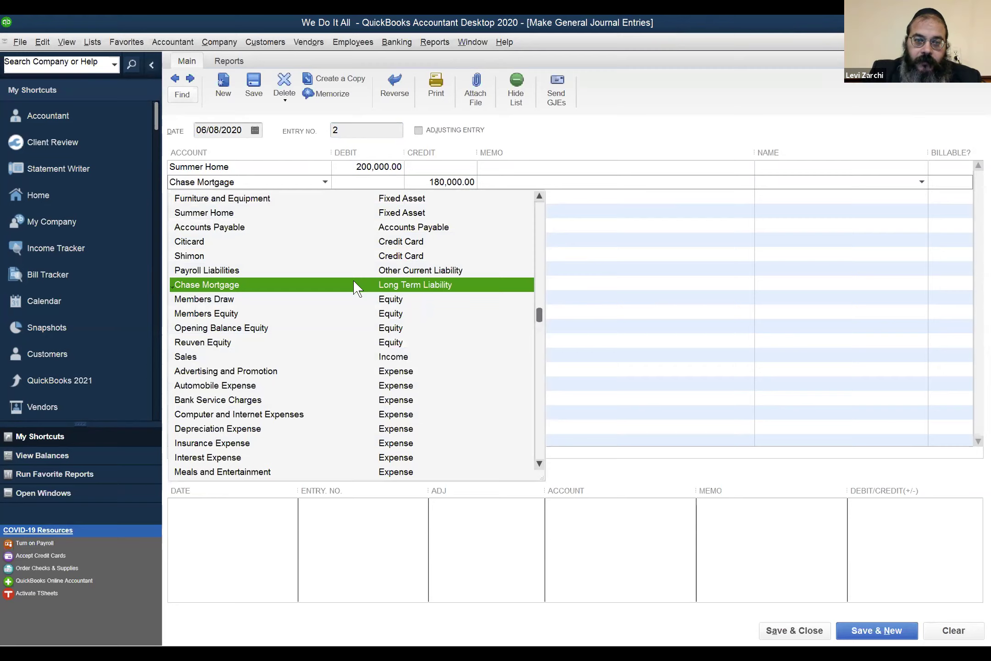
click(426, 192)
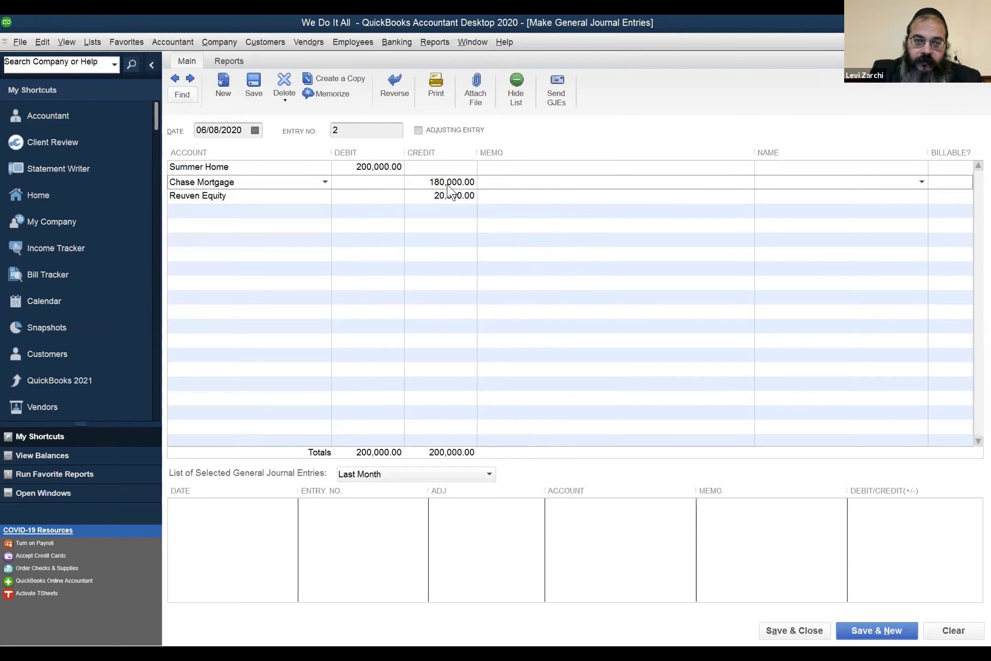
click(303, 196)
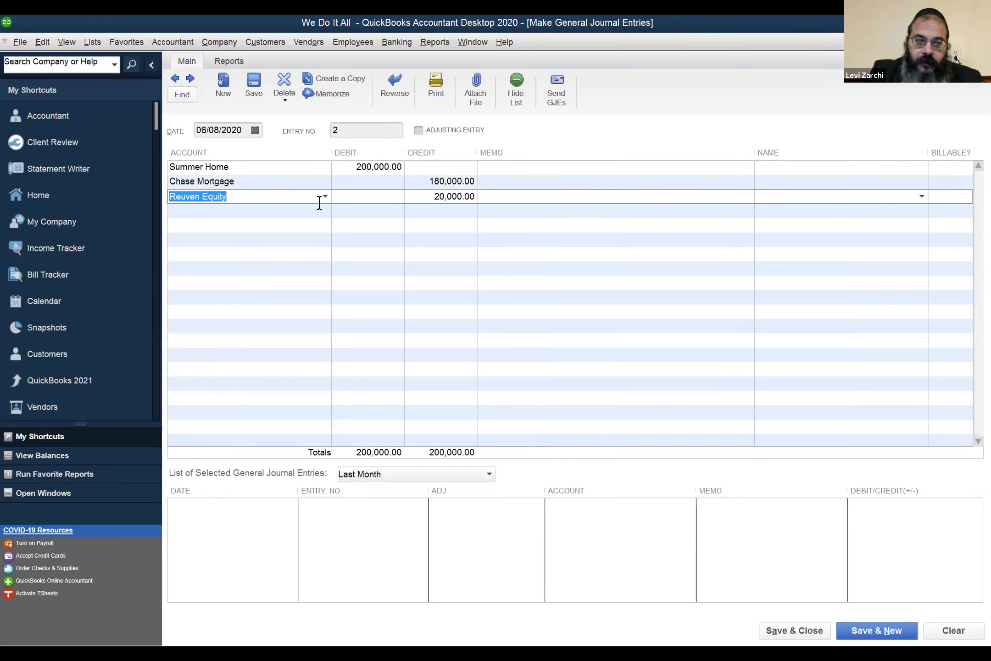
click(324, 196)
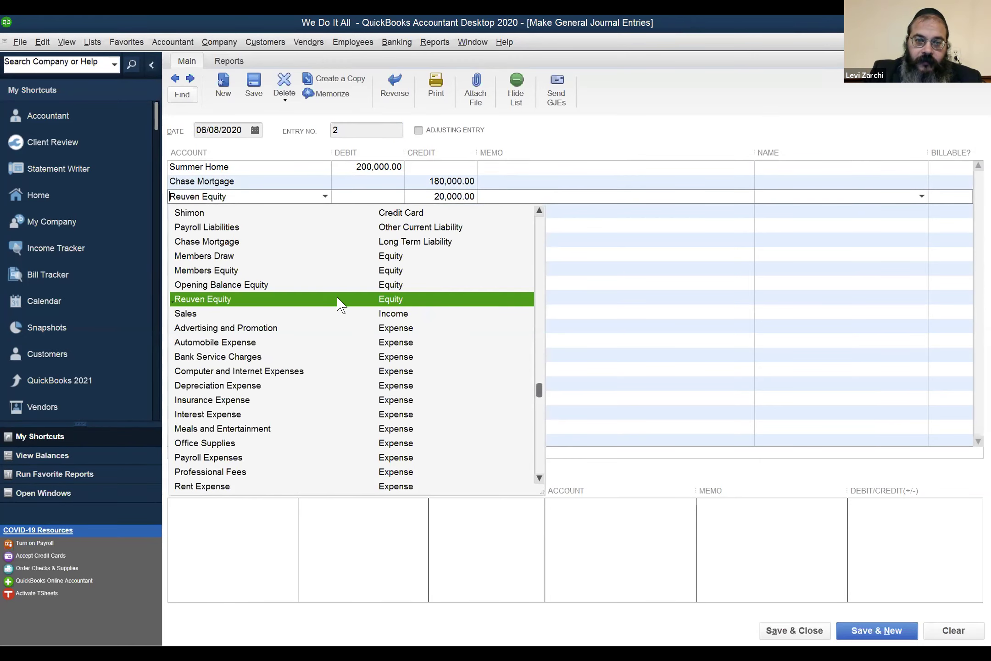
key(Escape)
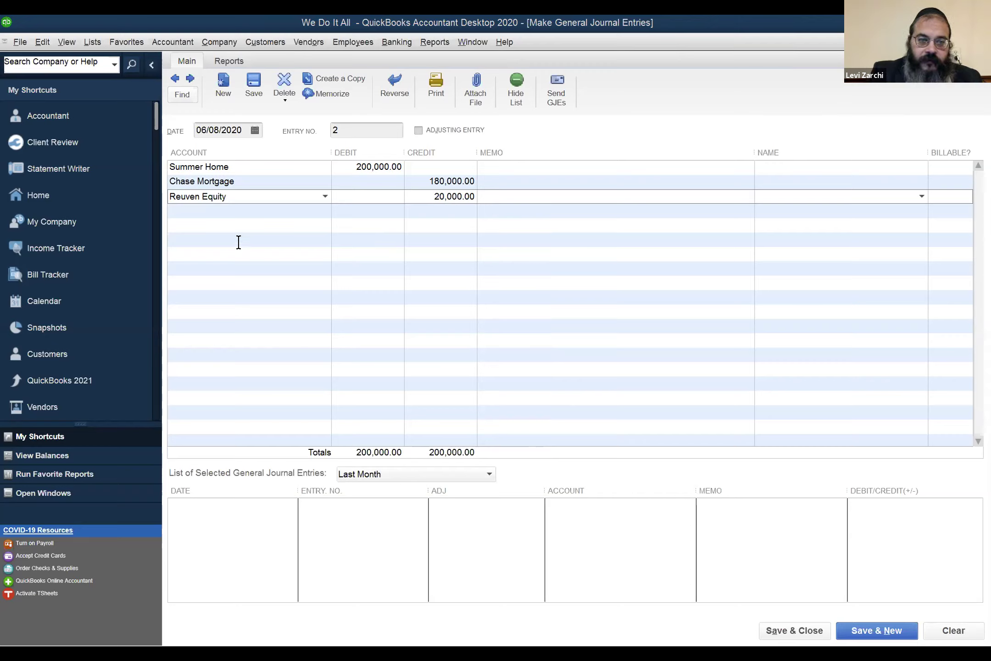
Add a second Summer Home line with a 2,000 debit below the member equity line of the journal entry
click(253, 209)
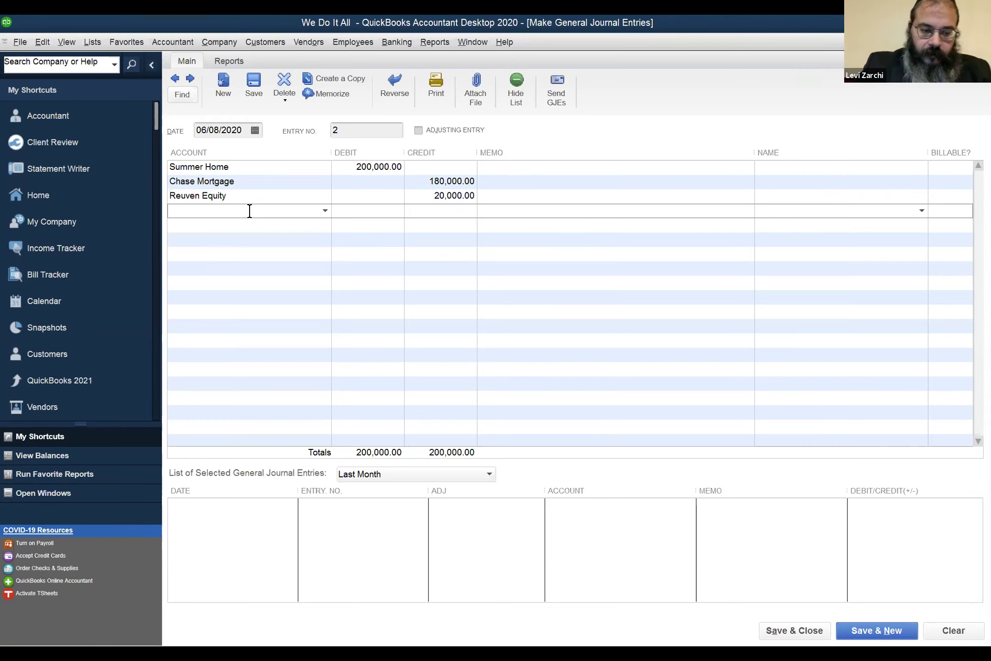
click(241, 209)
text(S)
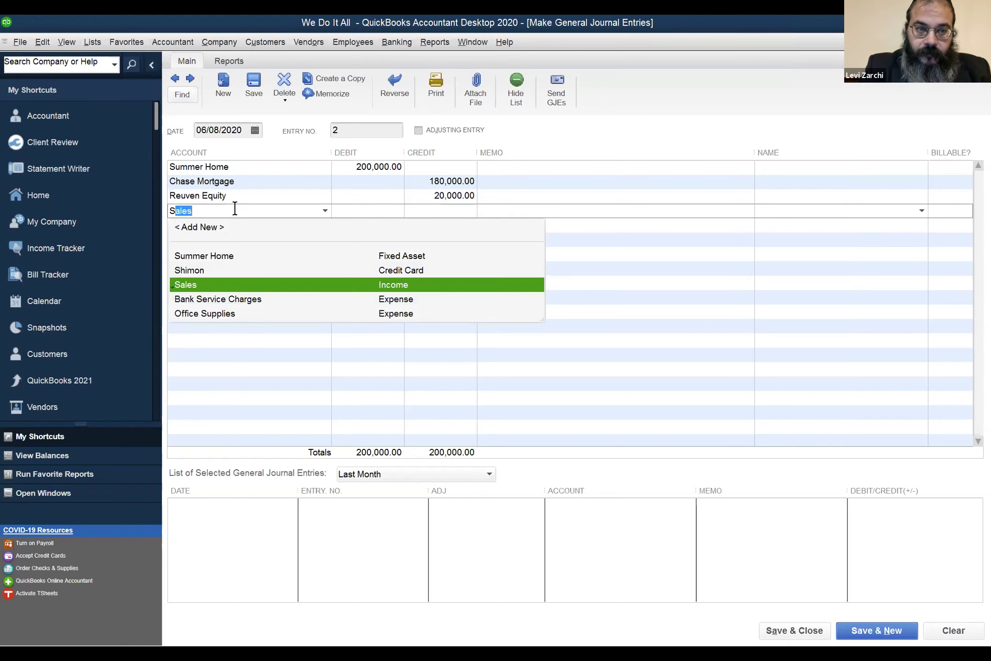
text(ummer Home)
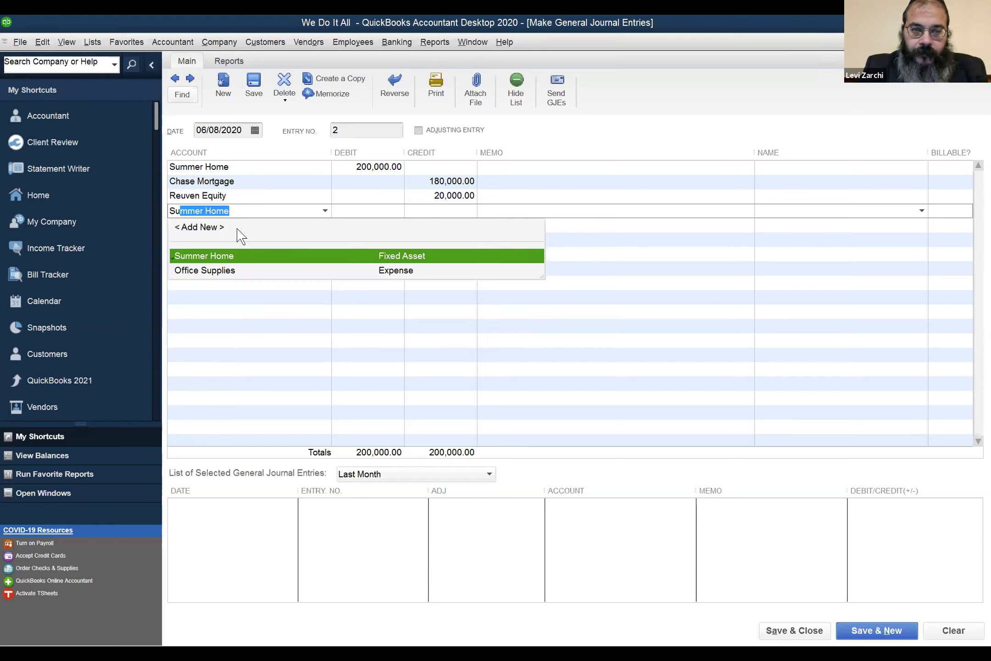
click(370, 256)
key(Tab)
text(2000)
key(Tab)
key(Tab)
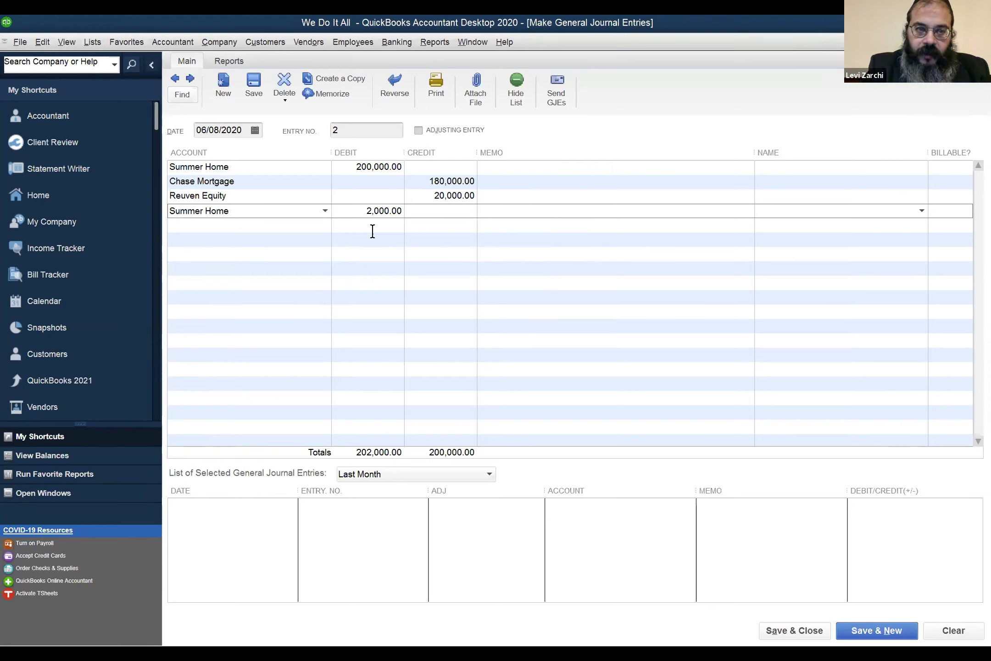
Enter the memo "Closing fees" on the 2,000 Summer Home debit line
text(C)
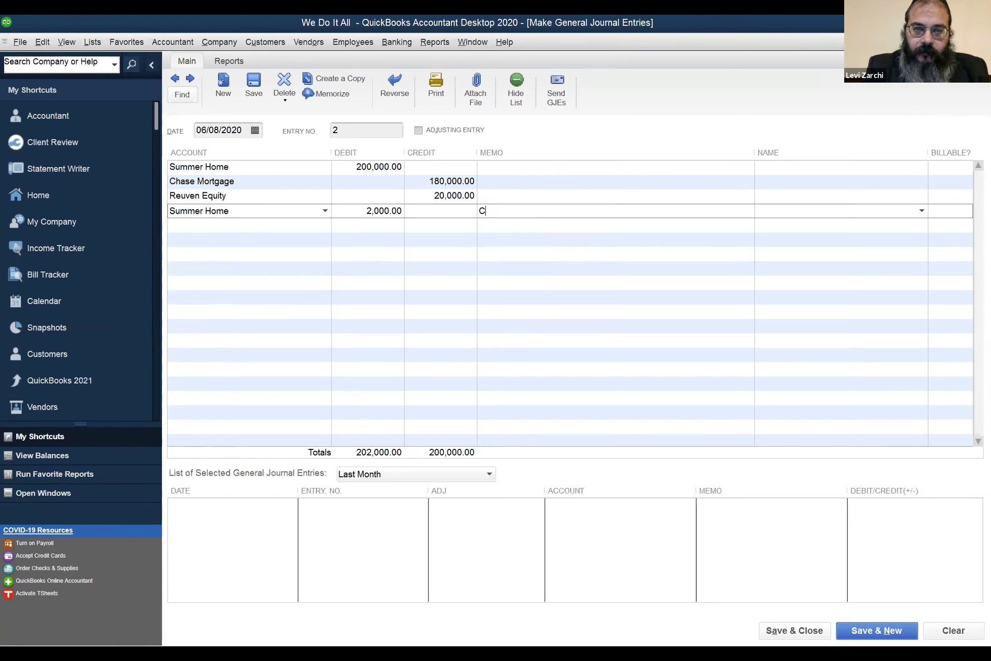
text(lo)
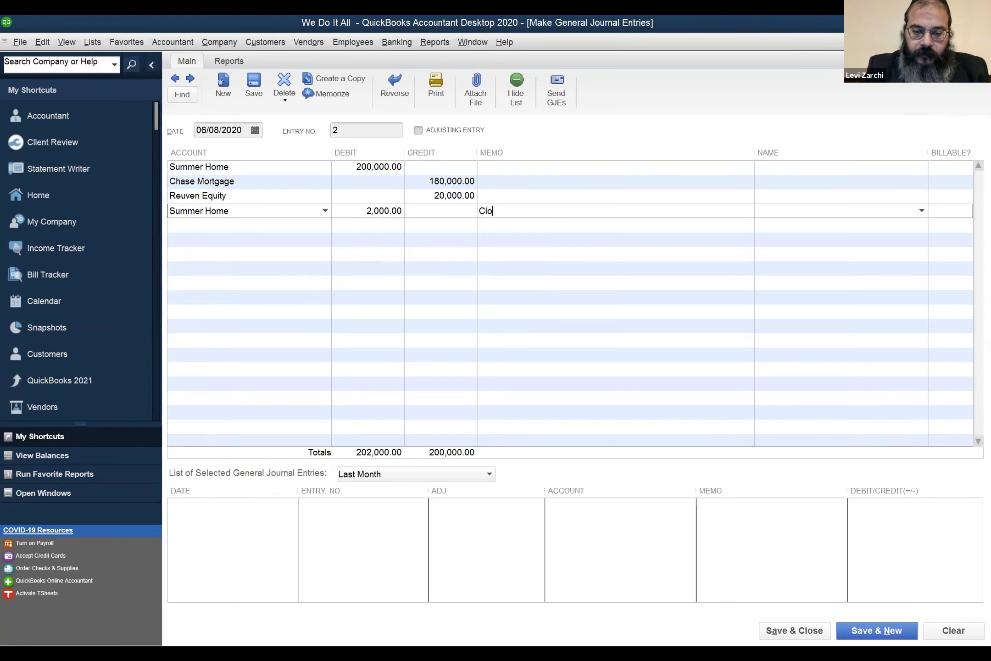
text(sing fees)
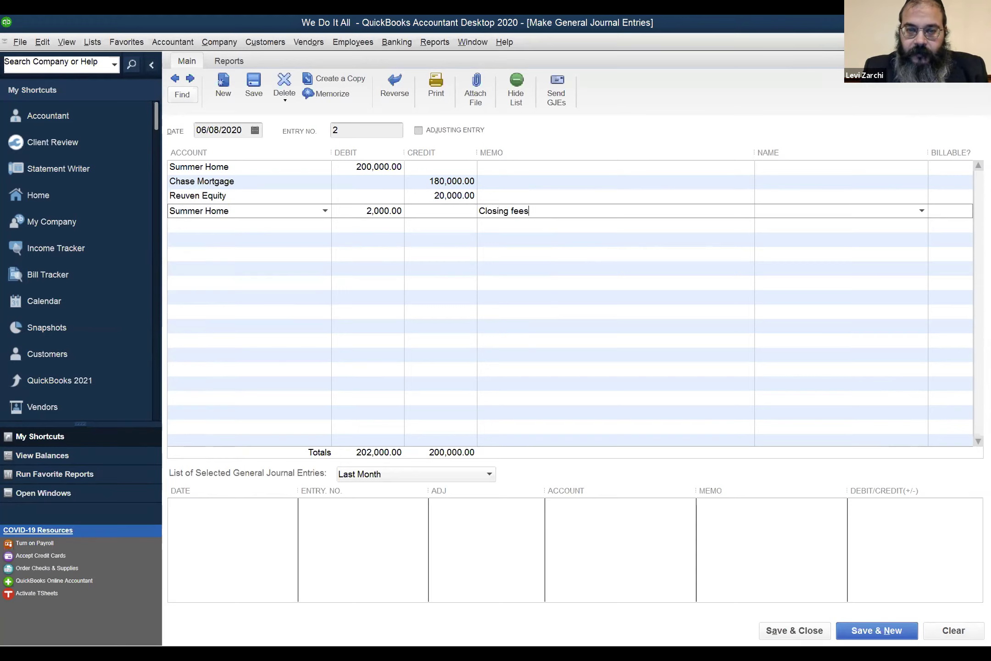
Enter the memo "Down Payment" on the 20,000 member equity credit line
key(Up)
text(Down Pay)
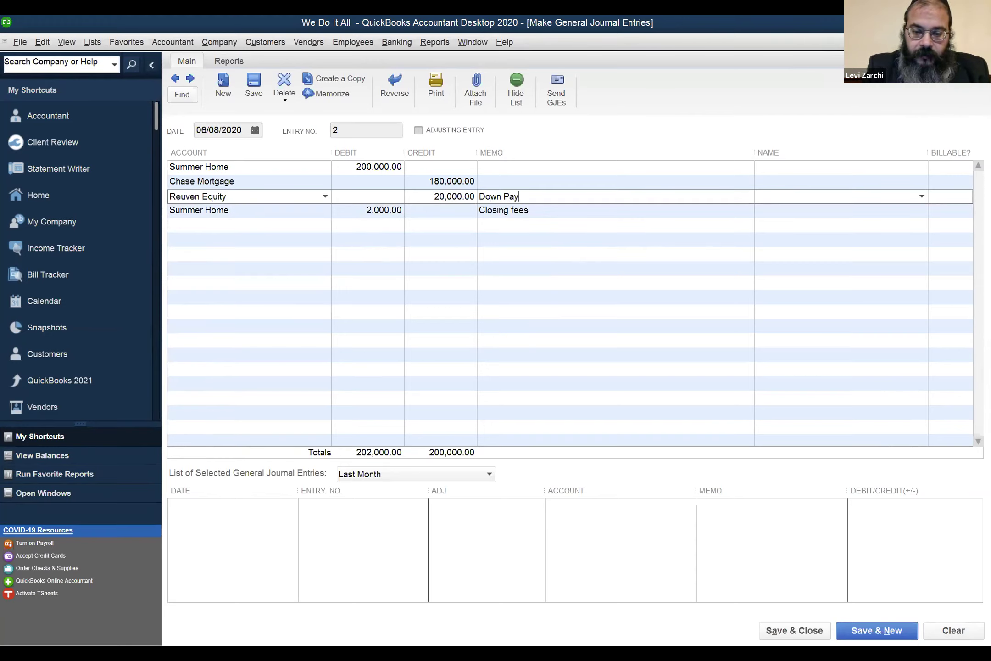
text(ment)
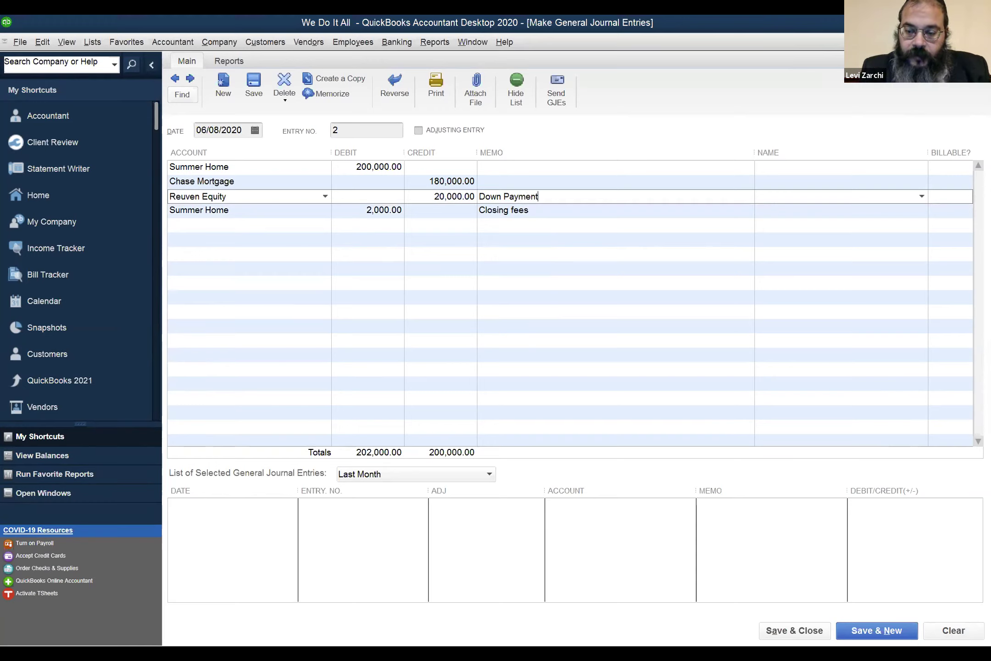
key(Up)
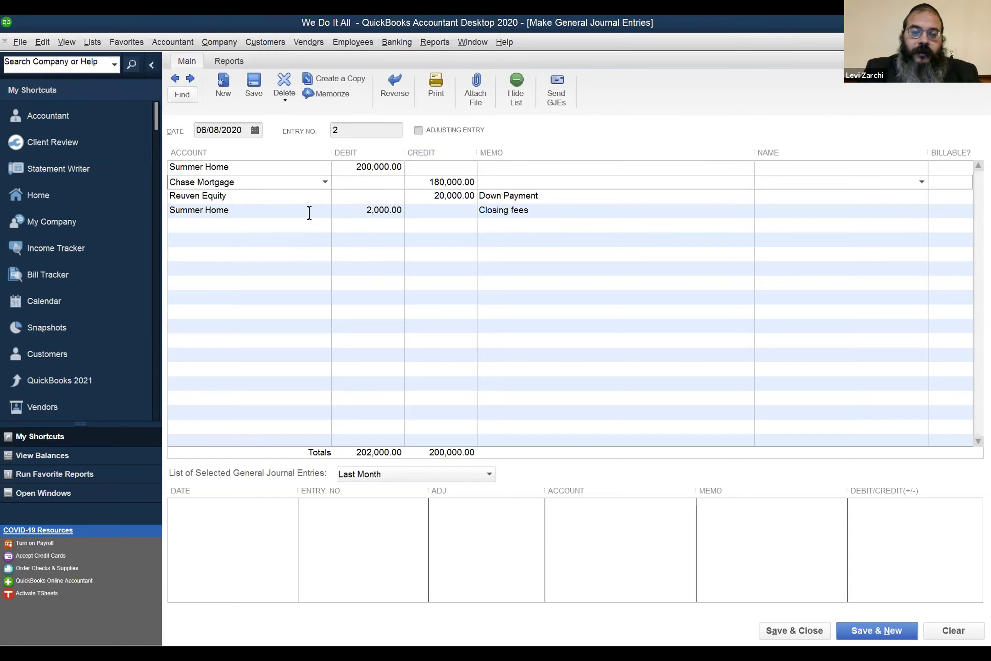
click(570, 195)
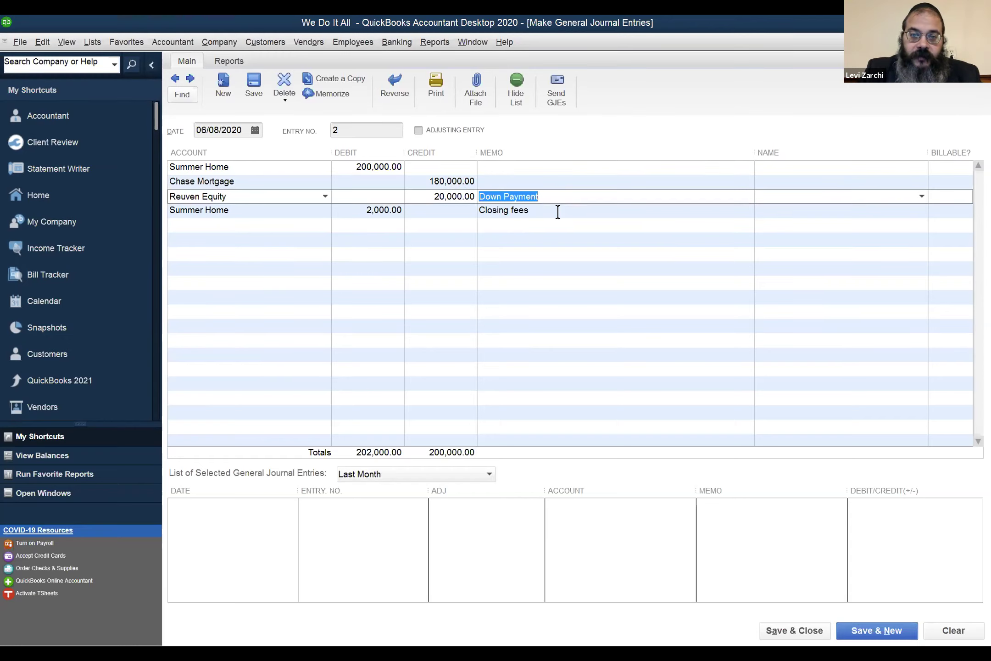
key(Down)
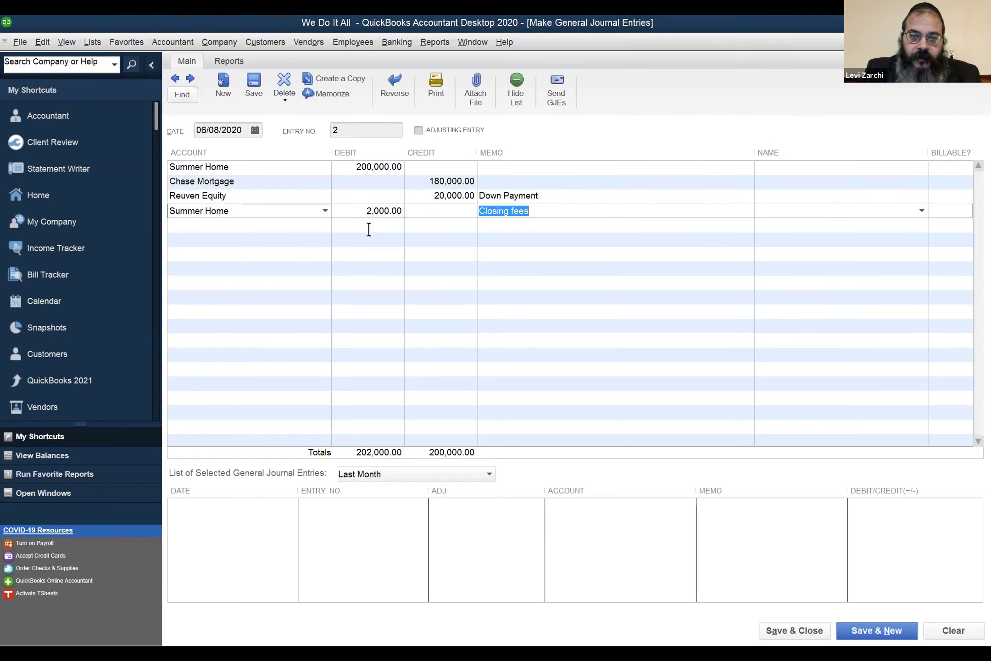
Add a balancing line that credits 2,000 to the member's individual equity account for the closing fees
click(304, 227)
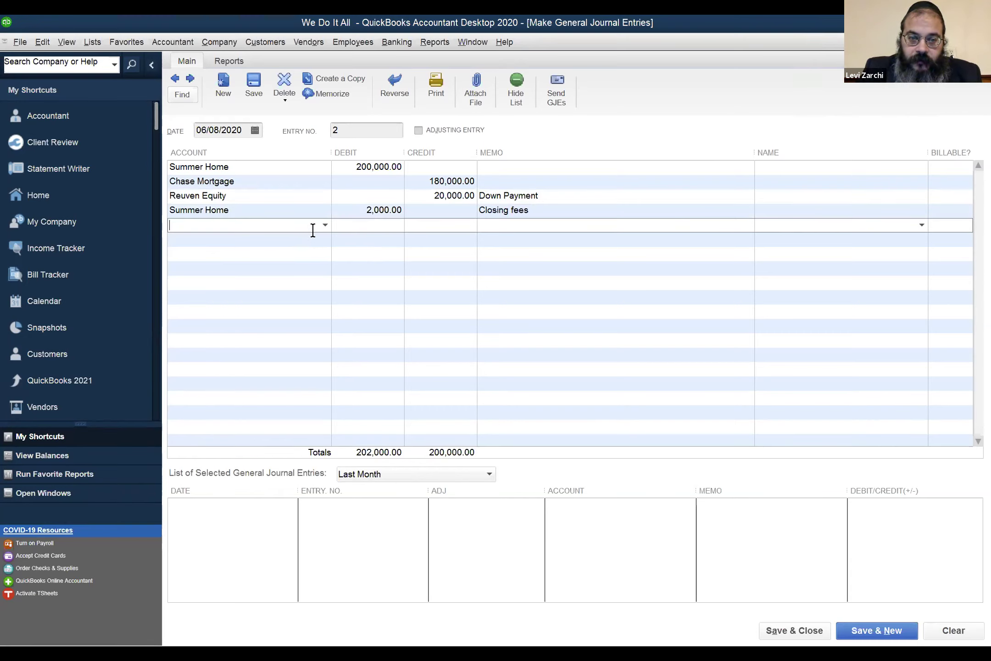
key(Down)
click(458, 239)
double_click(458, 239)
key(Delete)
click(461, 228)
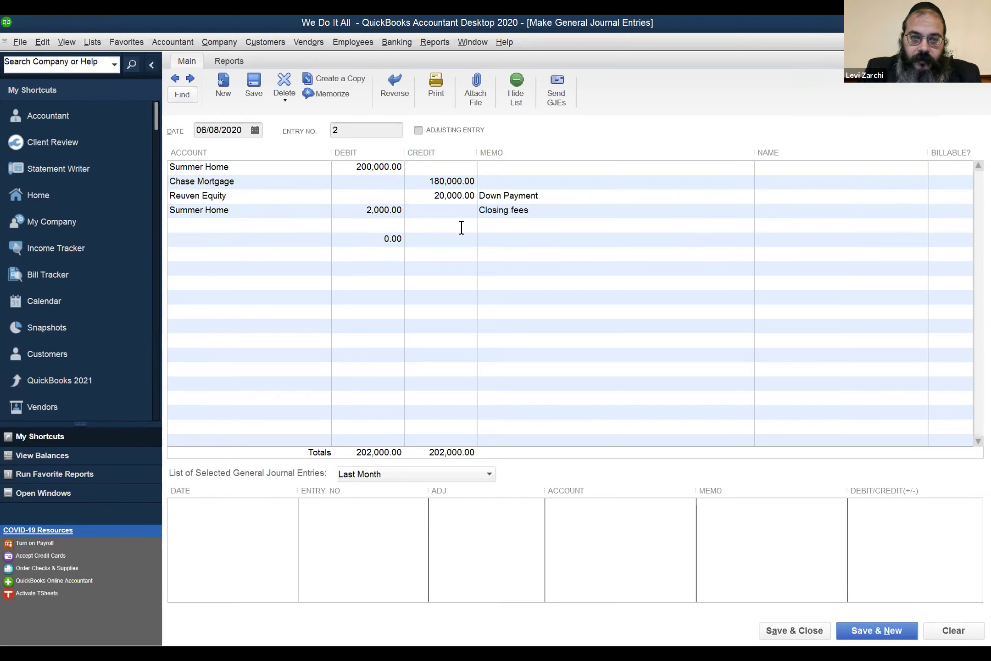
click(219, 223)
text(eq)
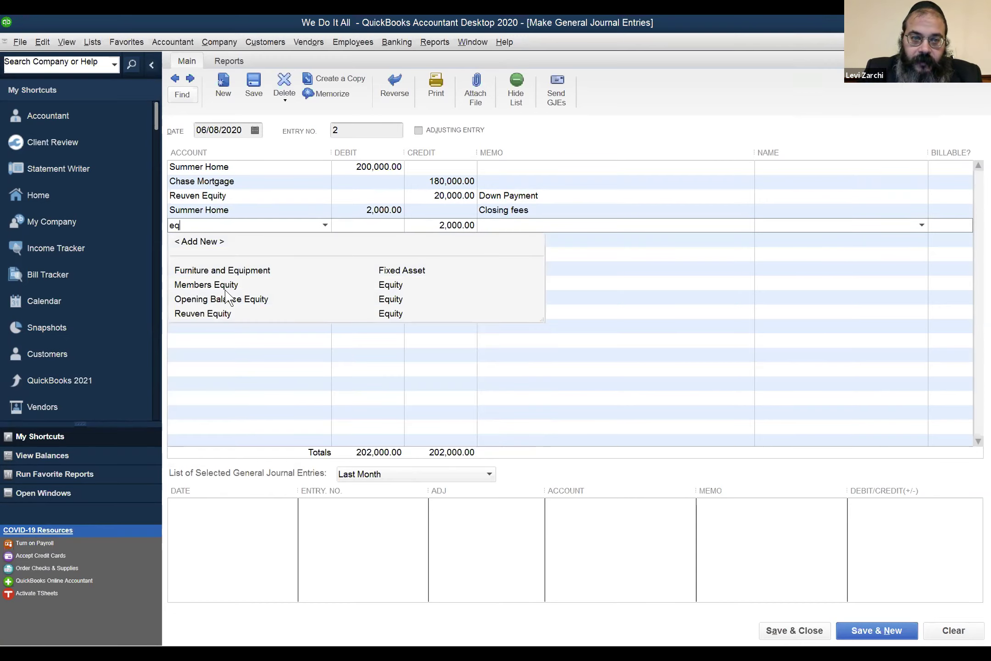
click(230, 314)
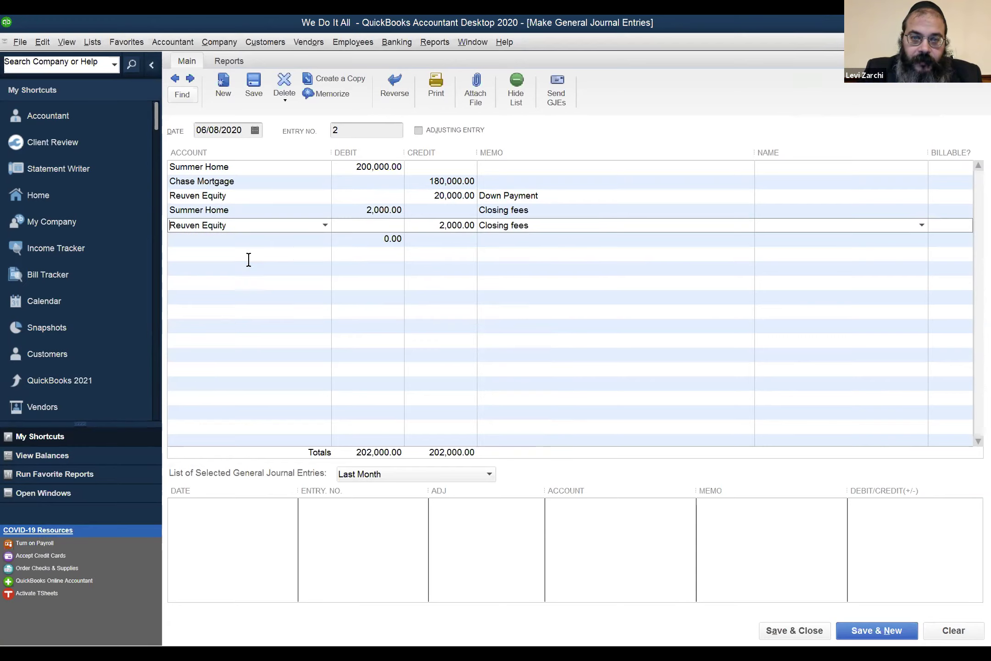
click(549, 226)
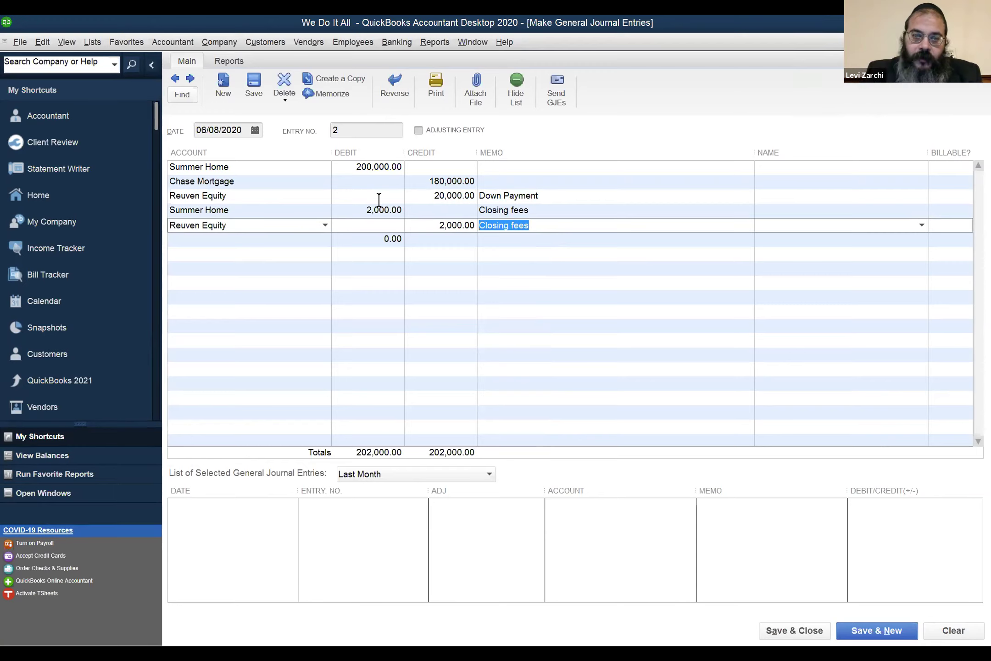
click(259, 250)
click(263, 238)
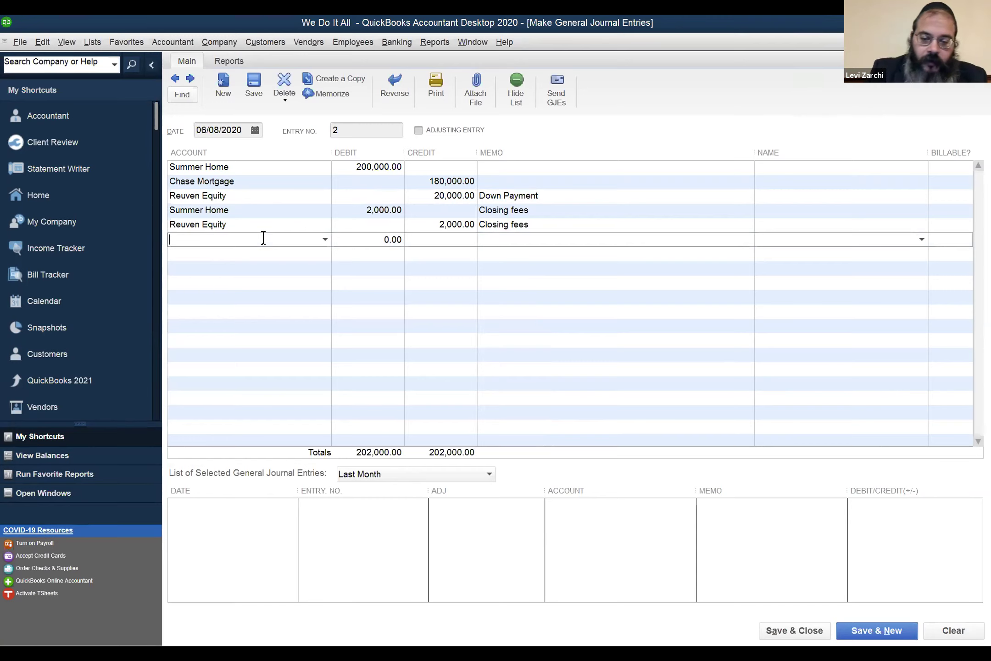
text(HO)
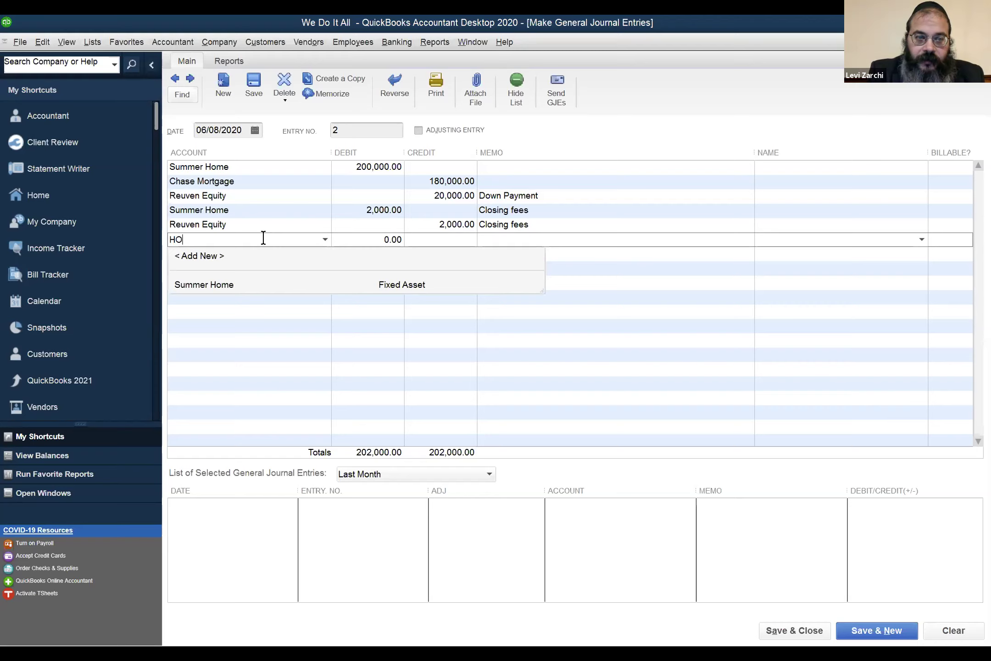
text(A)
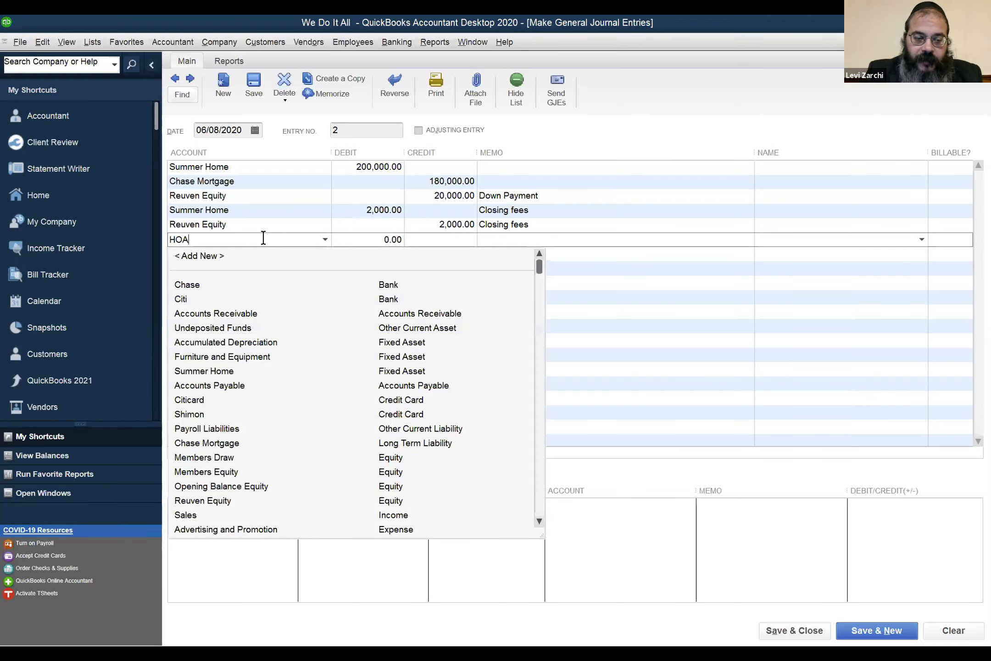
click(454, 239)
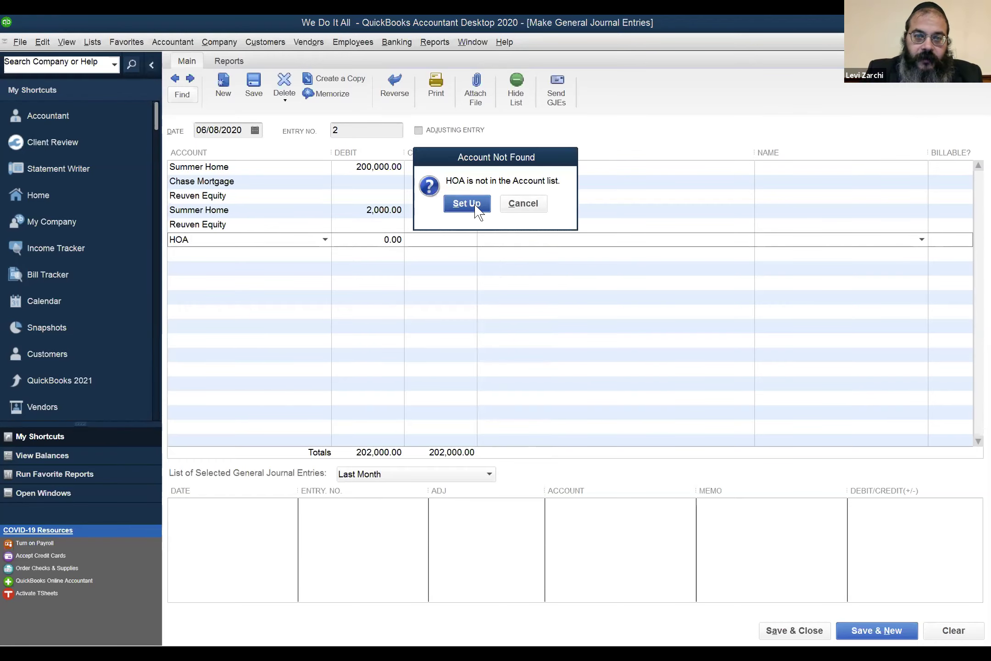
click(515, 214)
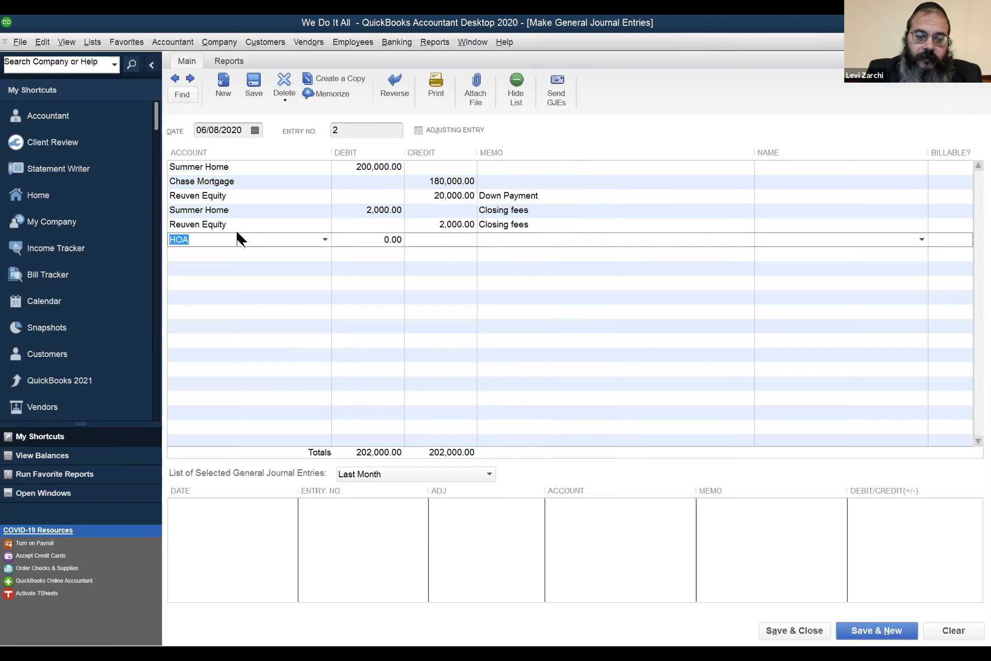
text(Rent Expense)
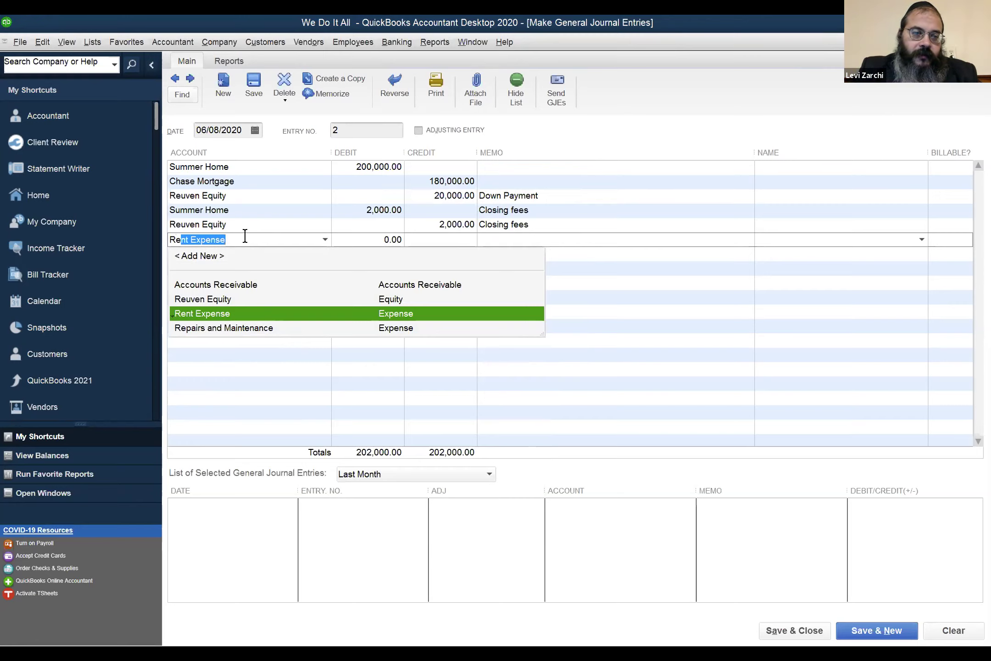
drag(243, 238, 141, 238)
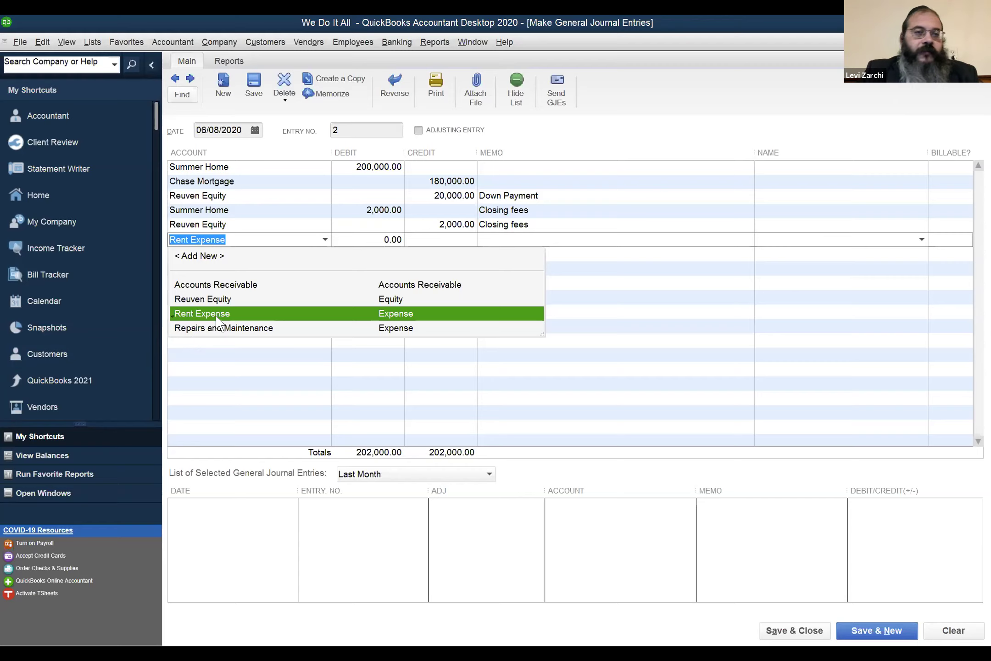
click(242, 240)
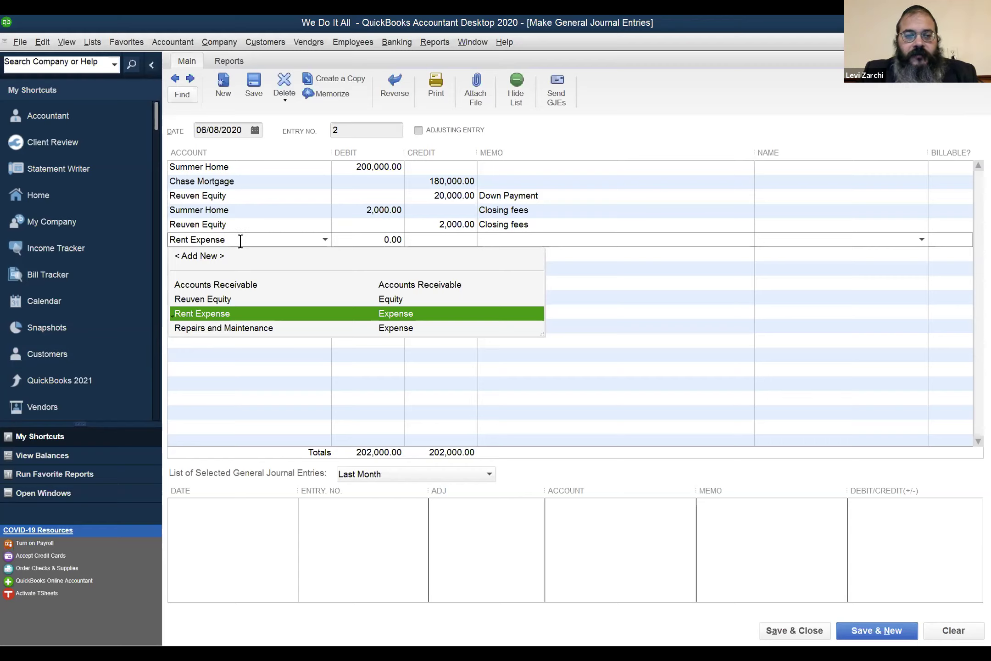
drag(224, 240, 111, 216)
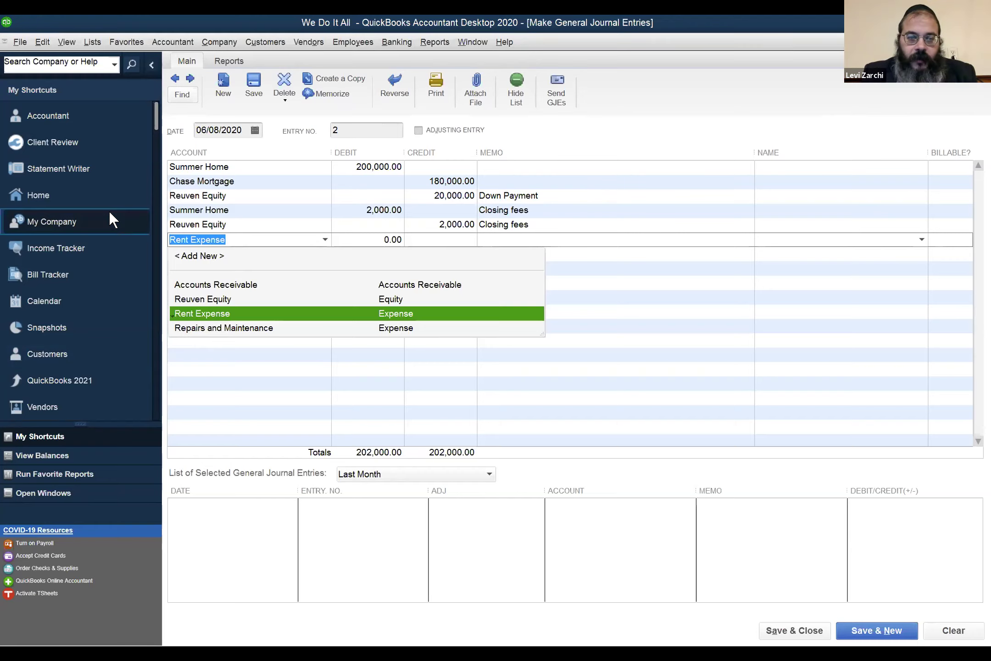
Create a new expense account named HOA from the account field of the next journal line
text(HO)
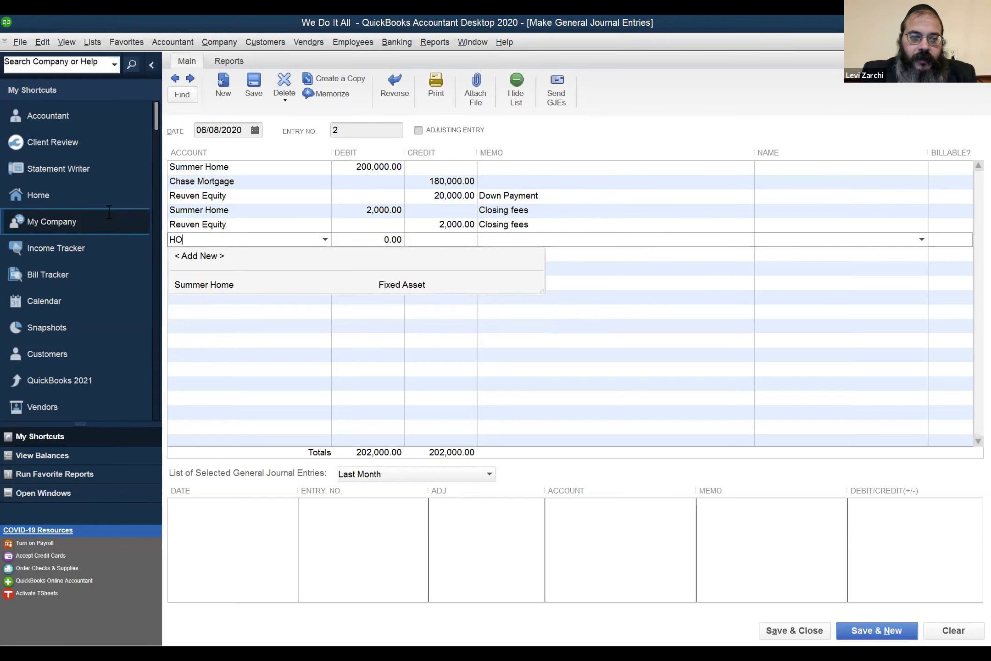
text(A)
click(476, 211)
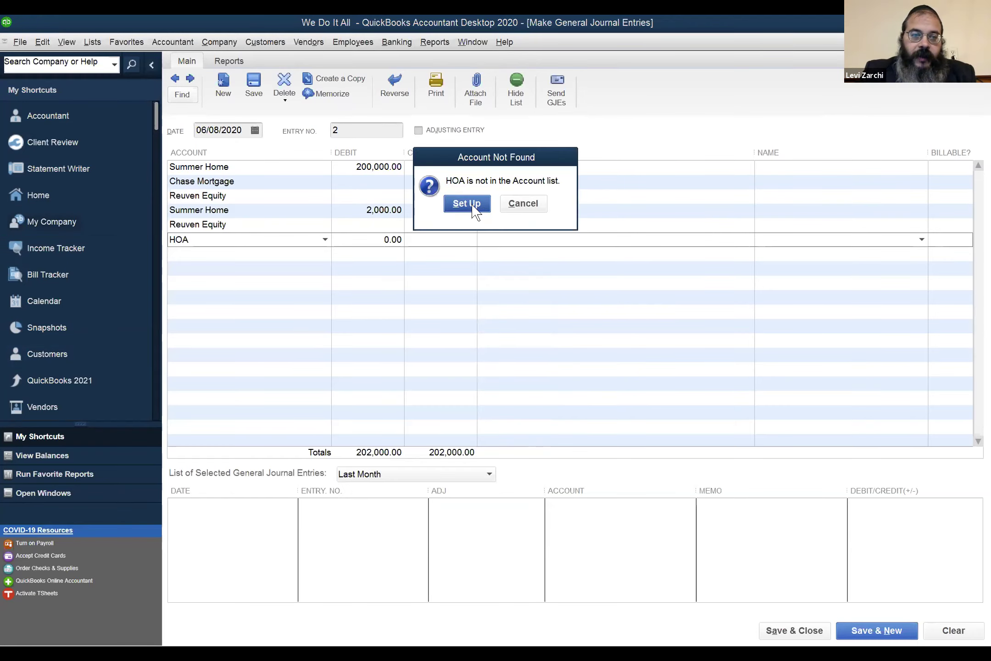
click(458, 208)
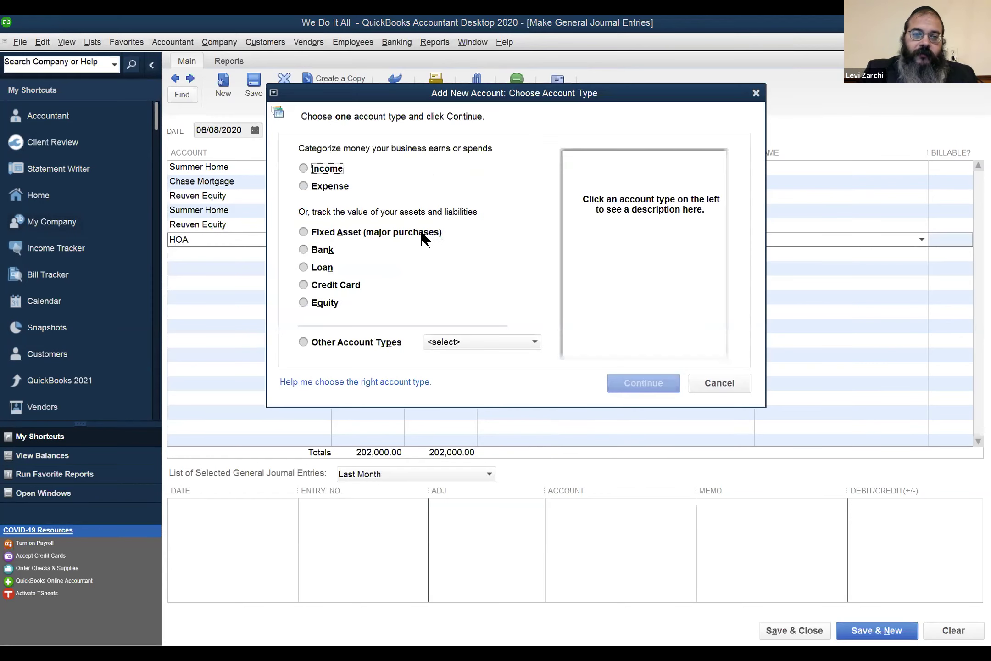
click(339, 186)
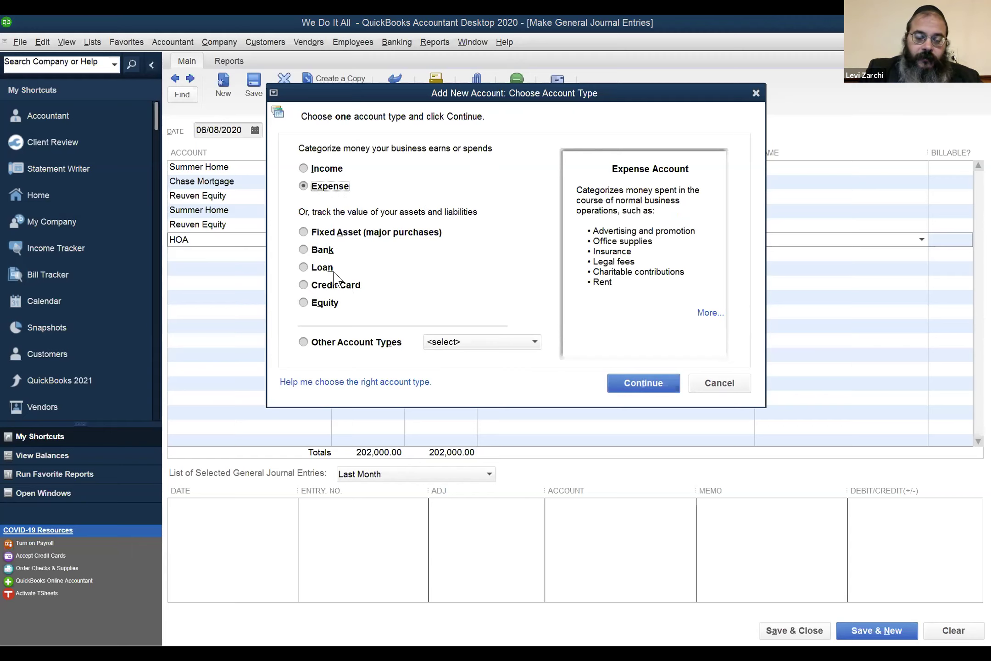
click(459, 344)
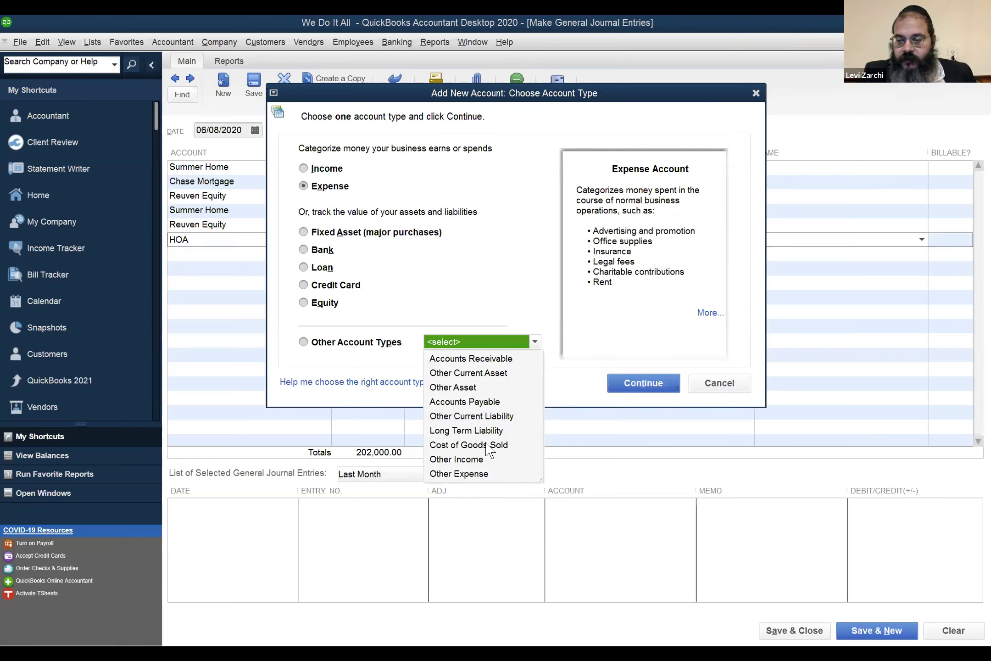
click(435, 266)
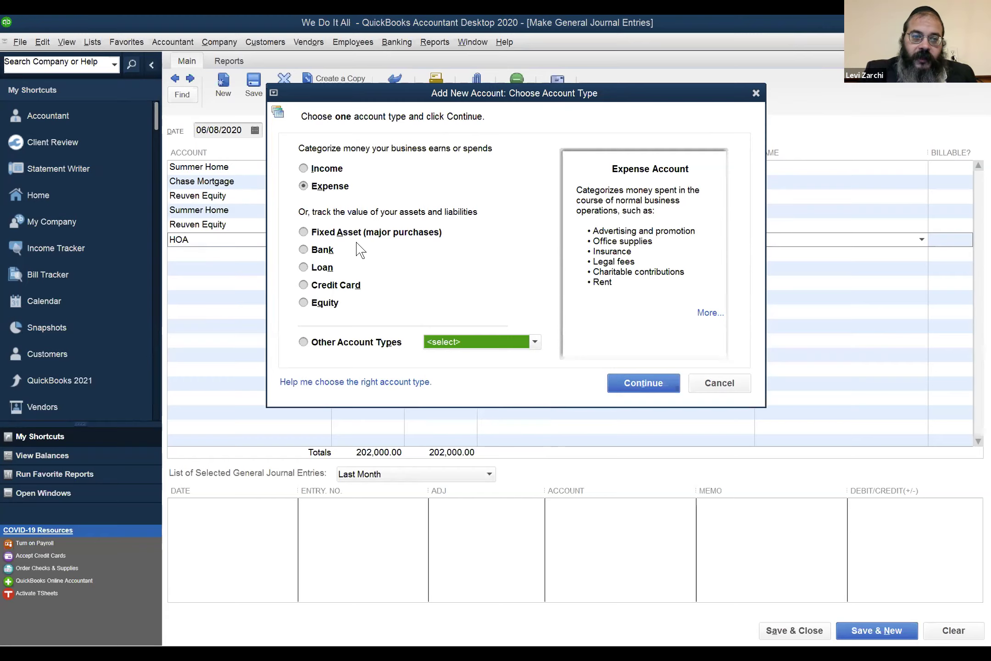
click(330, 187)
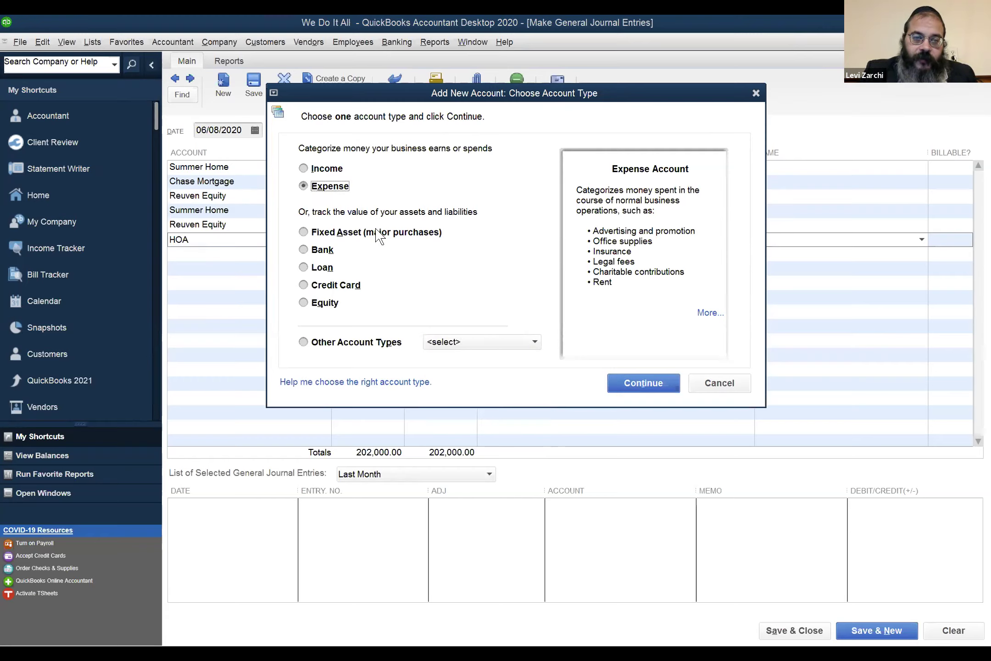
click(638, 386)
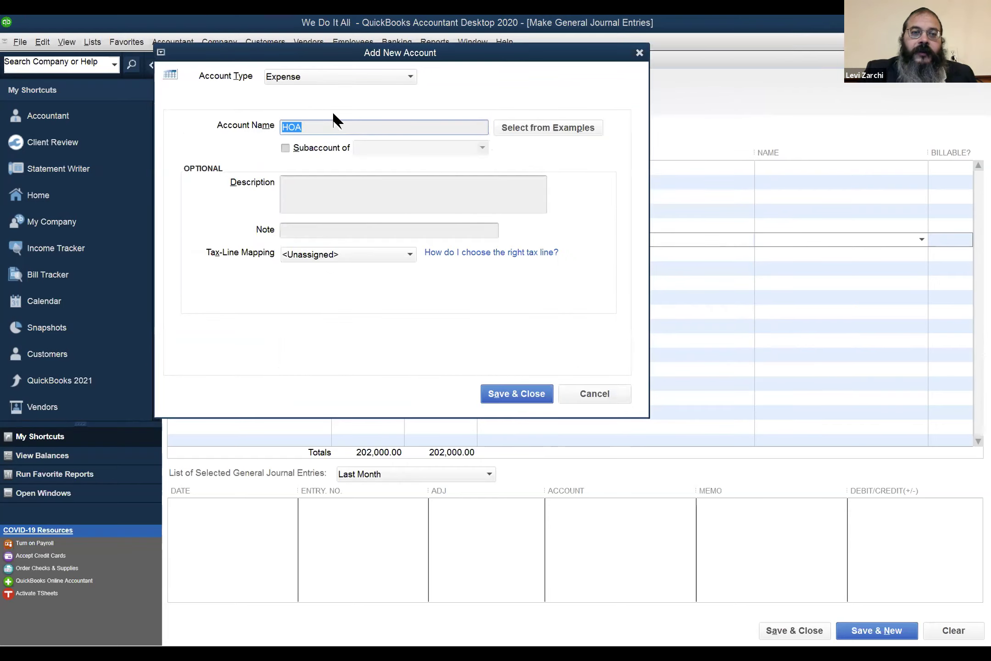
click(343, 127)
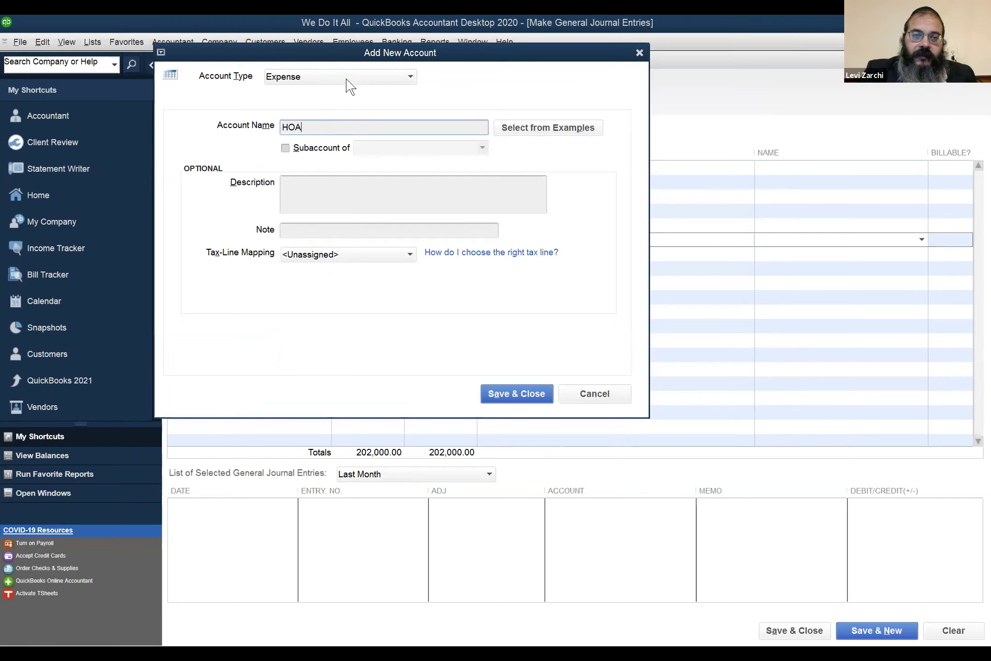
click(506, 394)
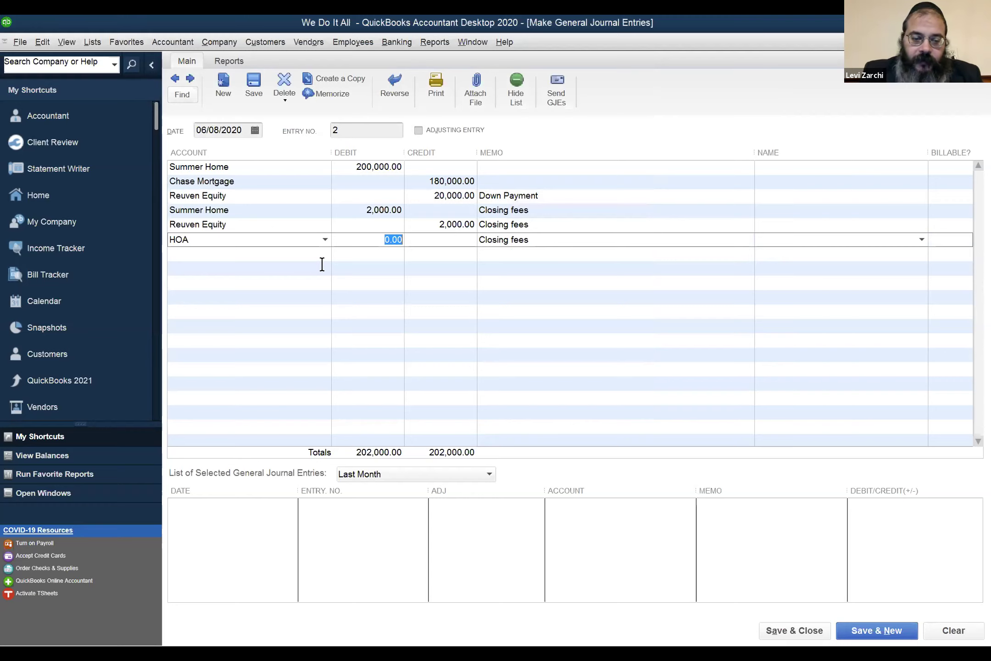
Enter a 2,500 debit on the HOA line of the journal entry
text(2500)
key(Tab)
key(Tab)
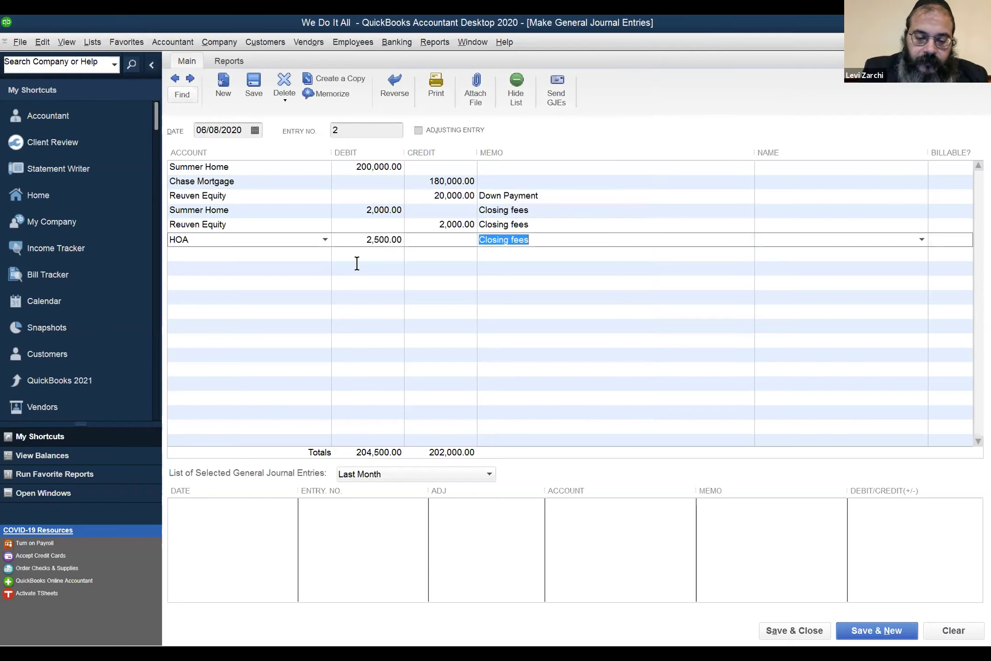
Replace the memo on the HOA line with "Home Owner's Association"
text(Home)
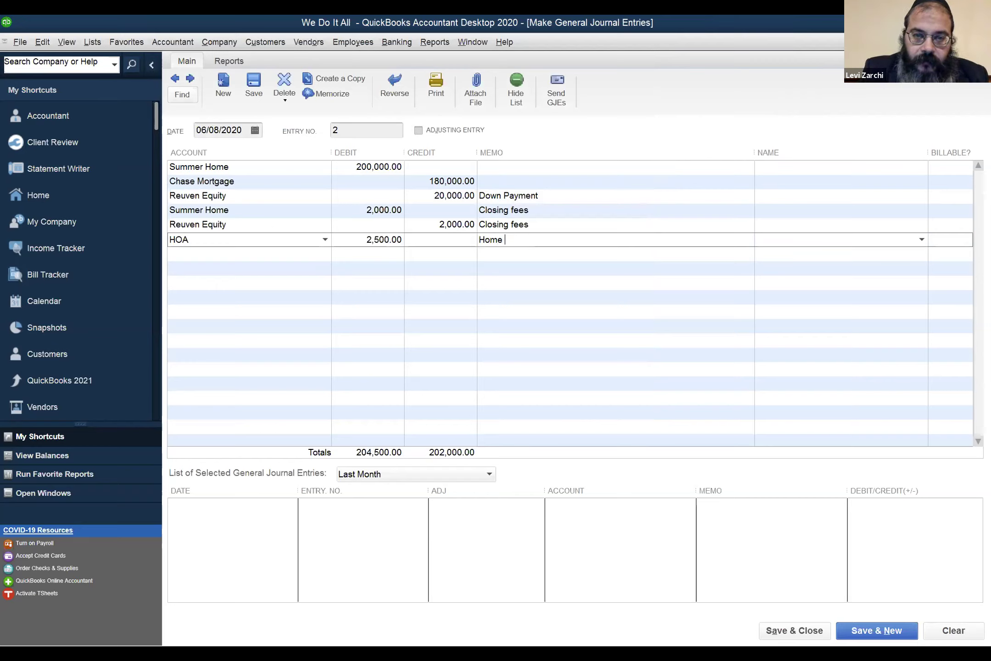
text( Owne)
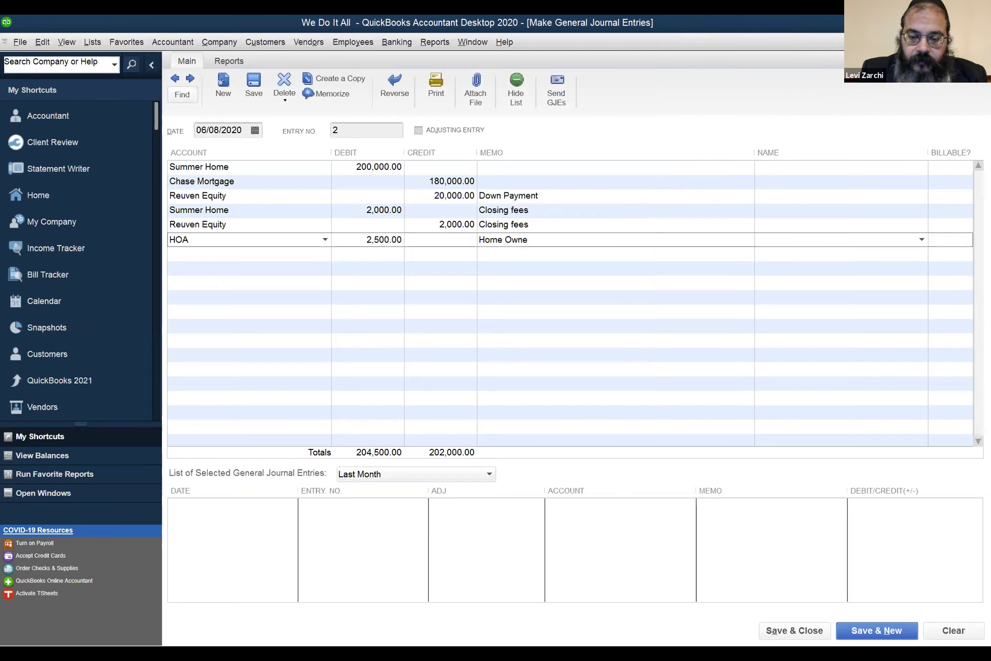
text(r's As)
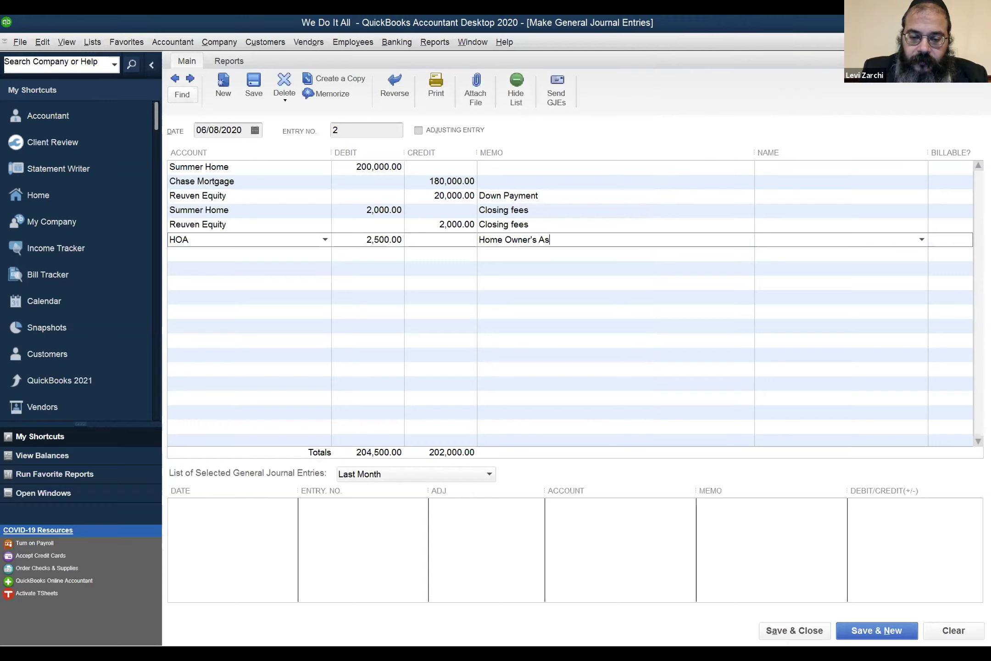
text(ociation)
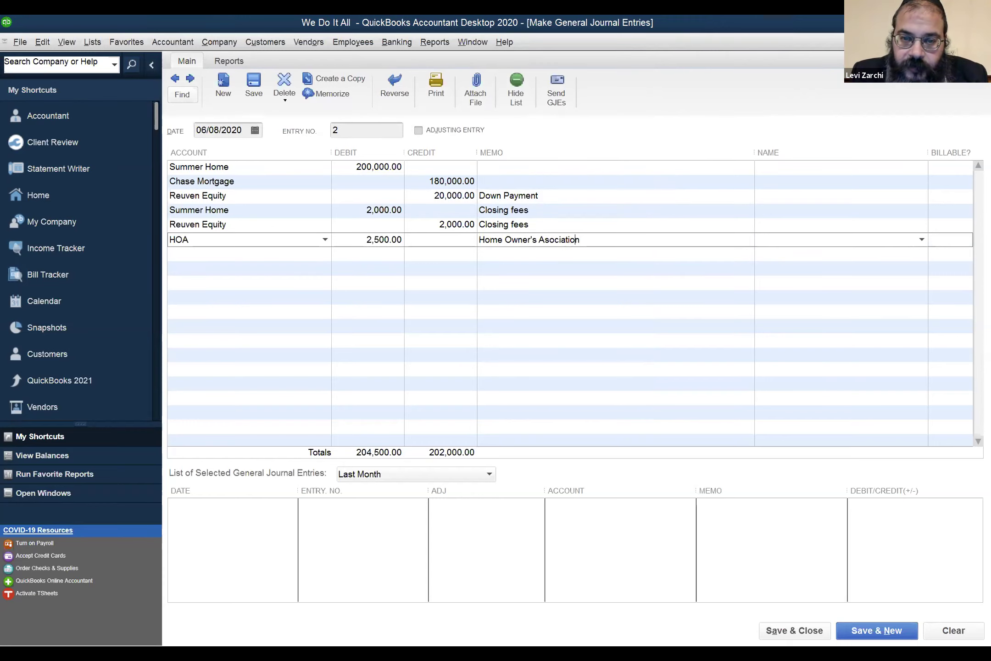
click(560, 239)
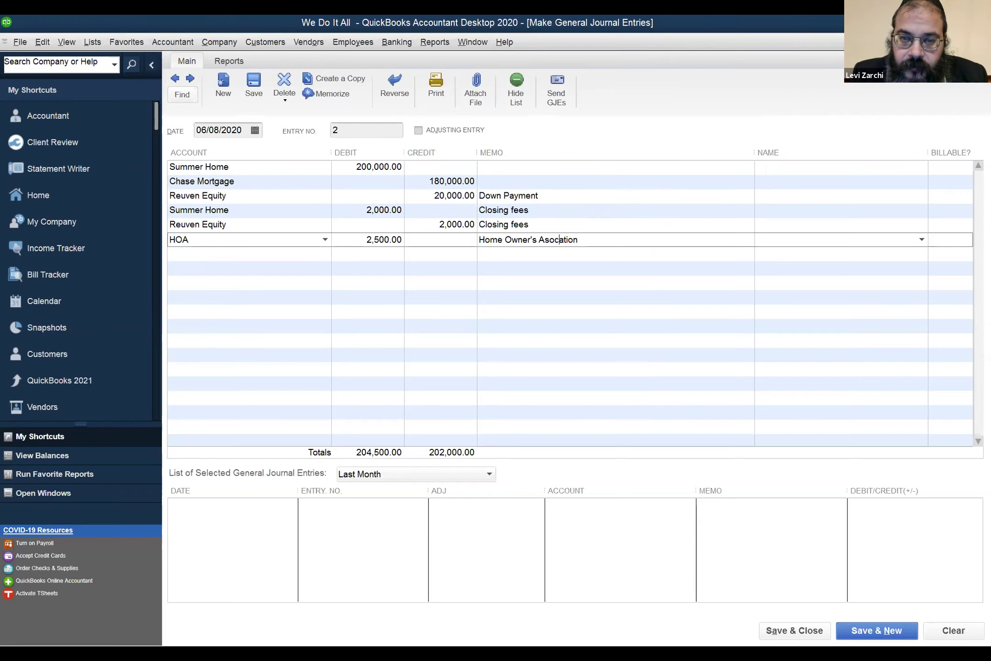
key(Right)
key(Right)
text(s)
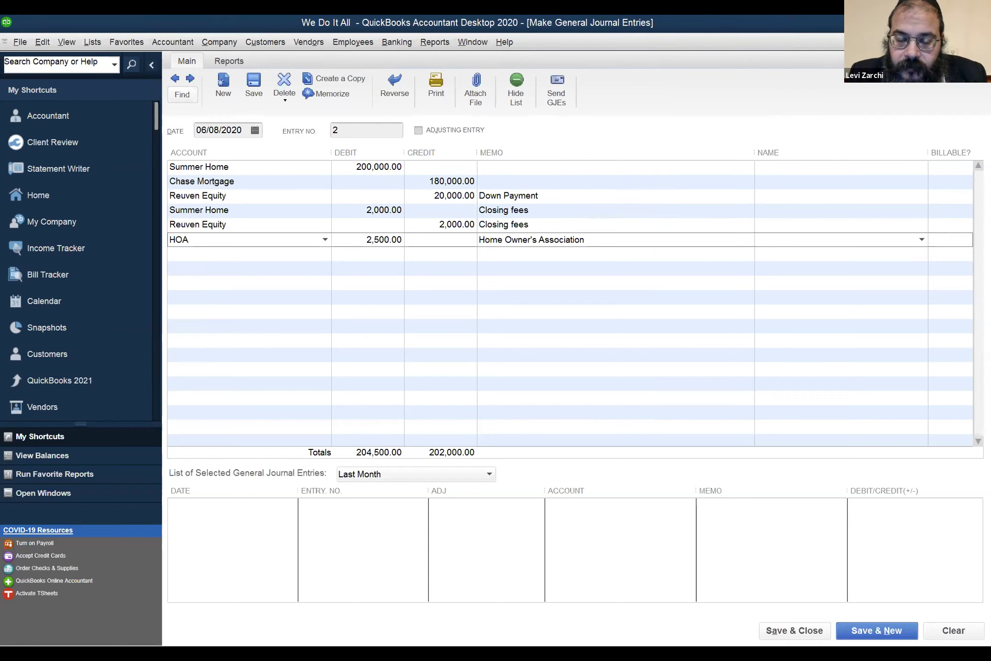
key(Tab)
key(Tab)
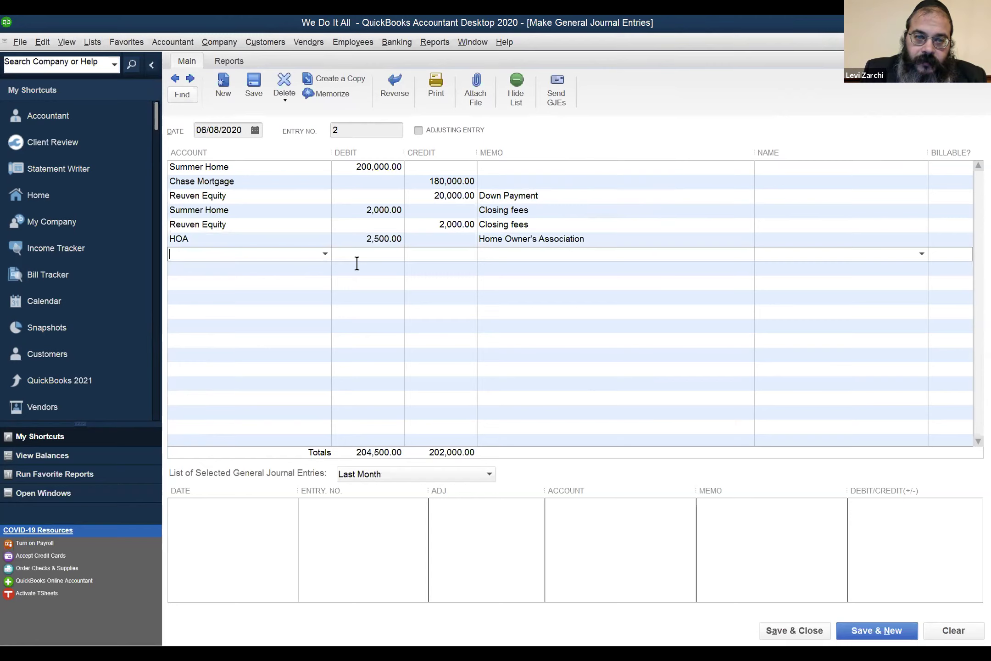
Add a balancing line that credits 2,500 to the member's individual equity account, and clear its memo
text(e)
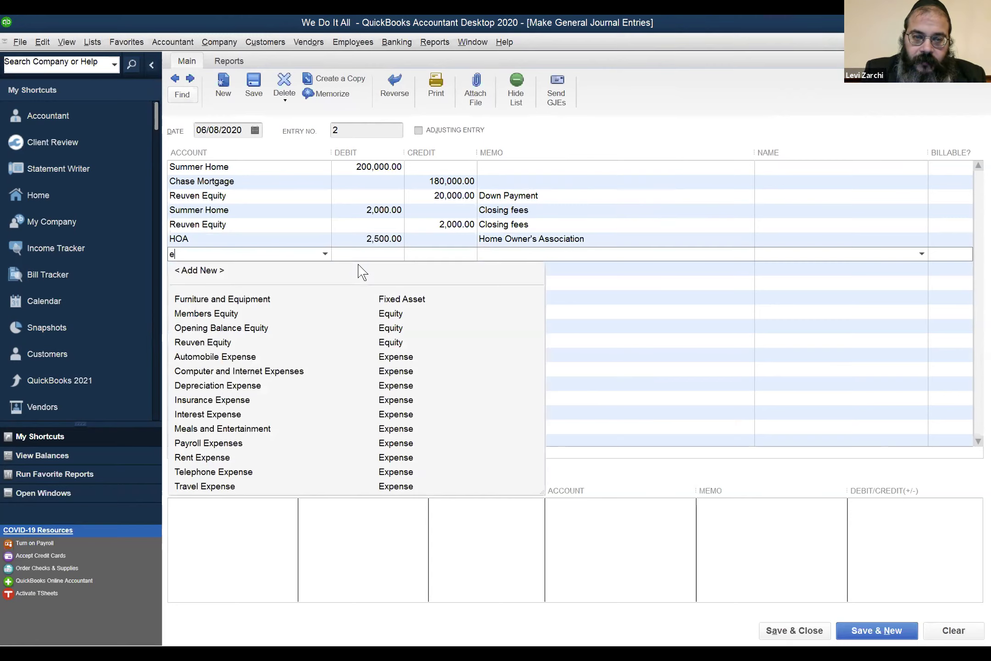
text(q)
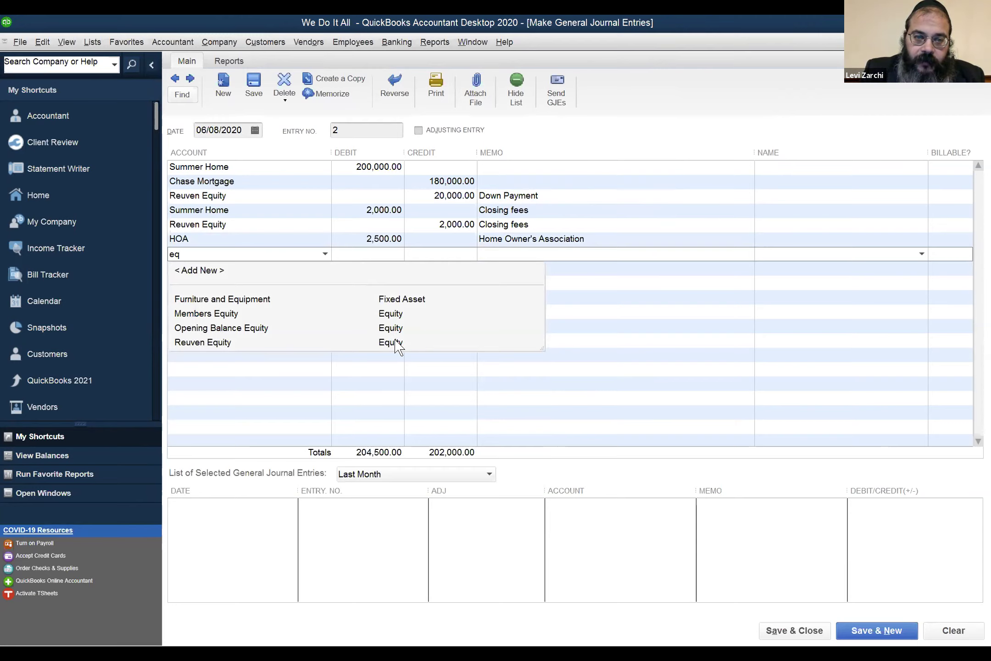
click(441, 252)
text(25500)
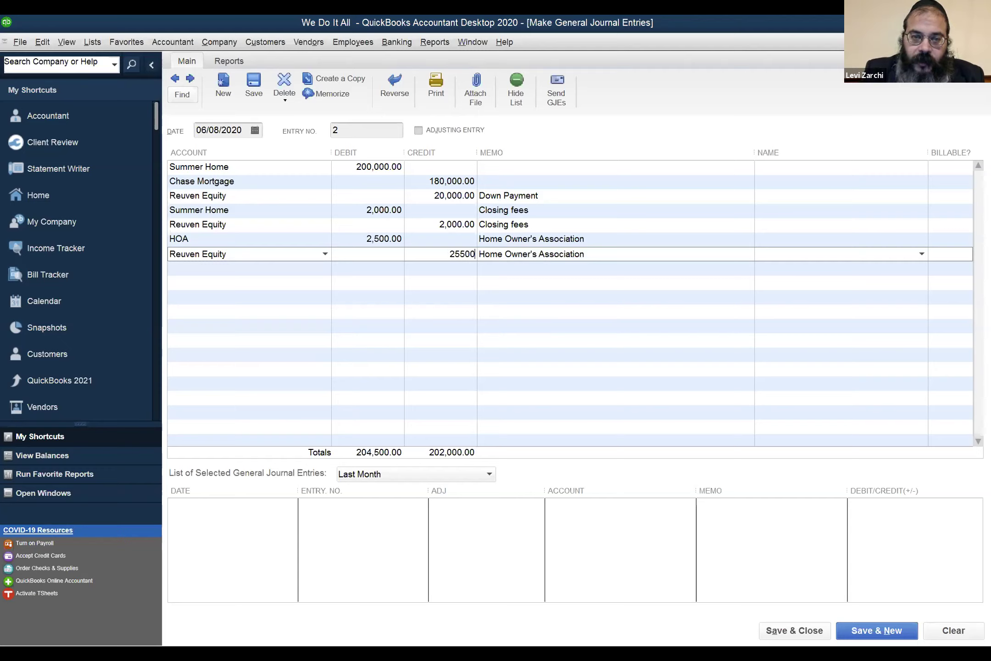
key(BackSpace)
key(BackSpace)
key(BackSpace)
text(00)
key(Tab)
key(Delete)
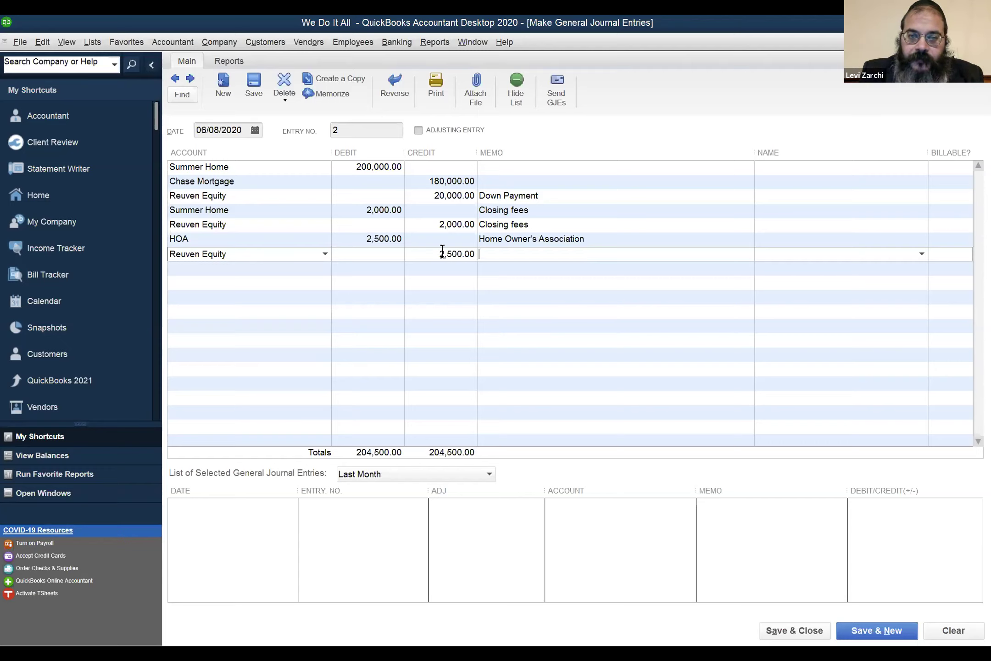
key(Tab)
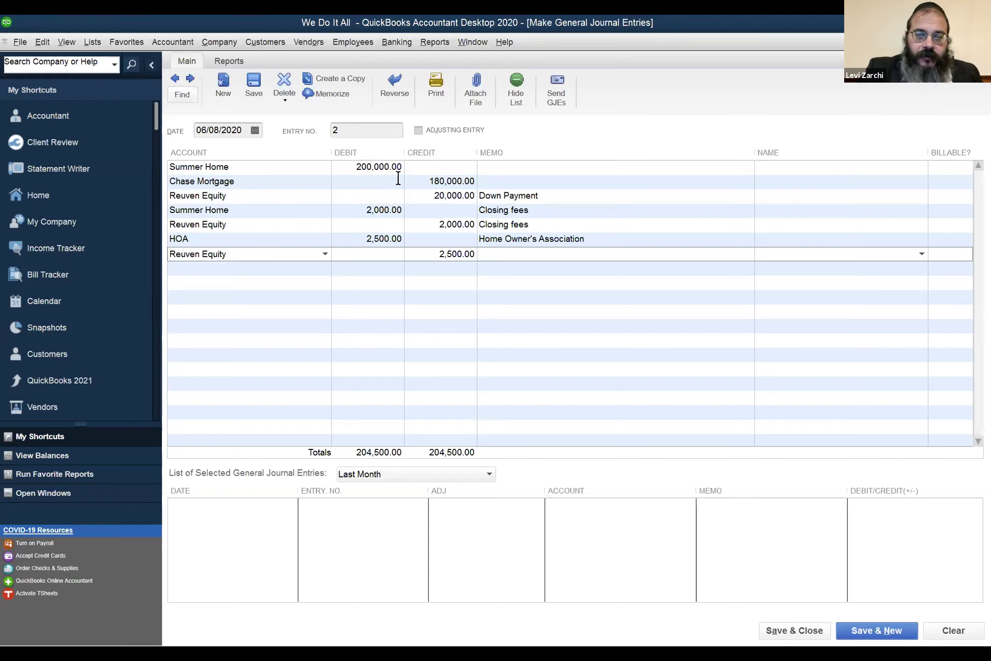
click(274, 270)
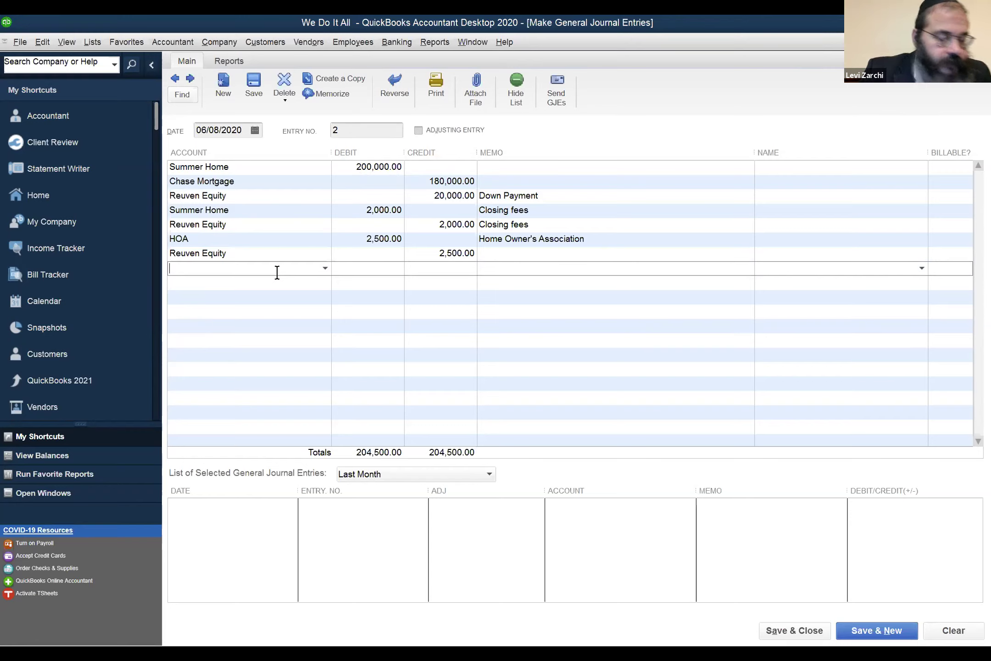
text(T)
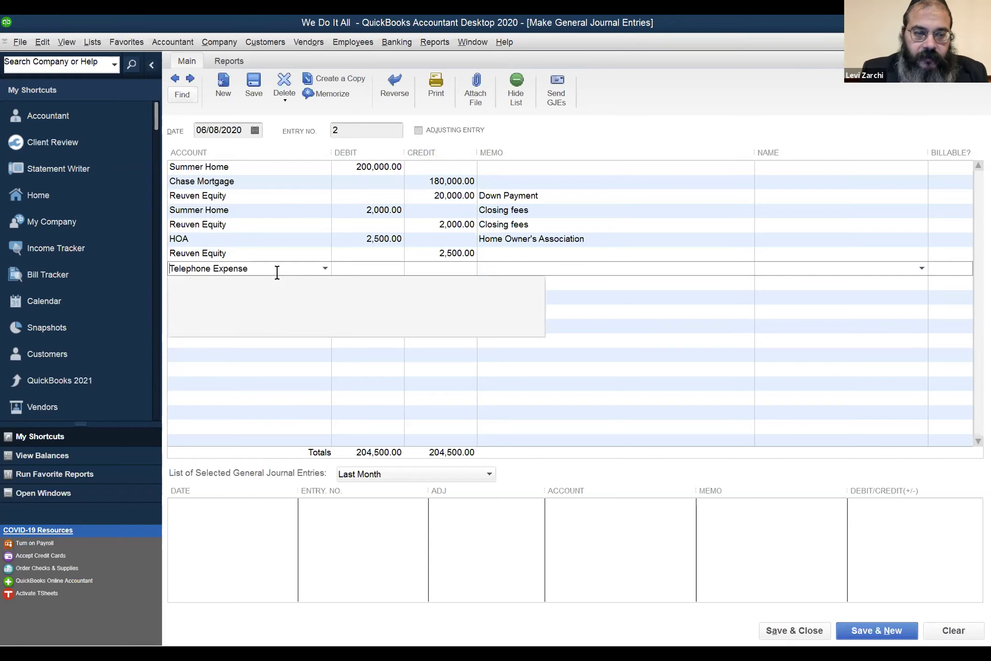
text(a)
key(BackSpace)
key(BackSpace)
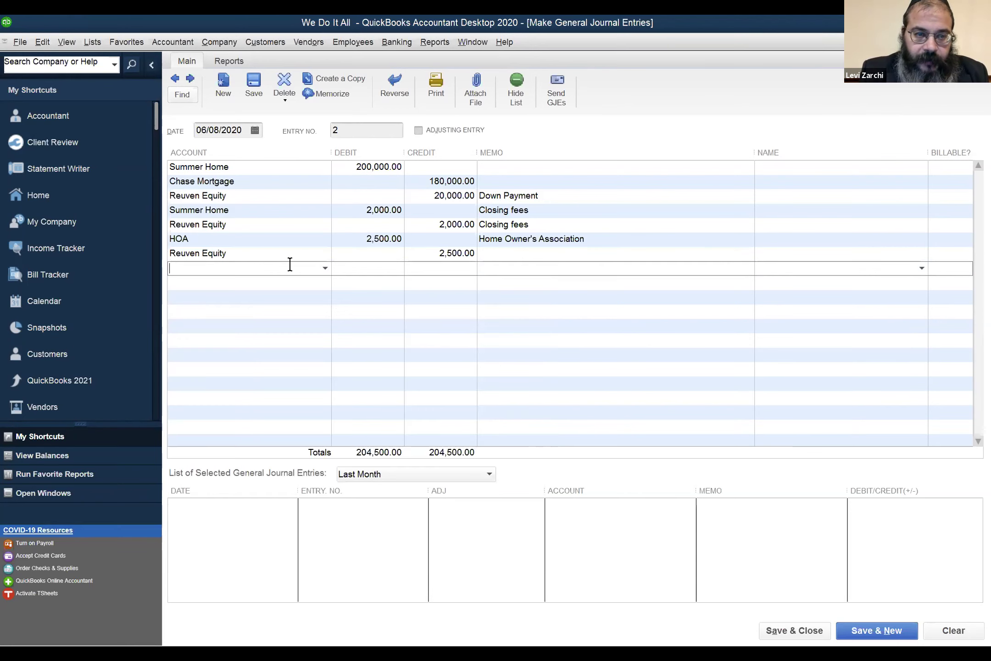
Create an expense account named Property Tax from the next journal line and debit 2,700 to it
text(P)
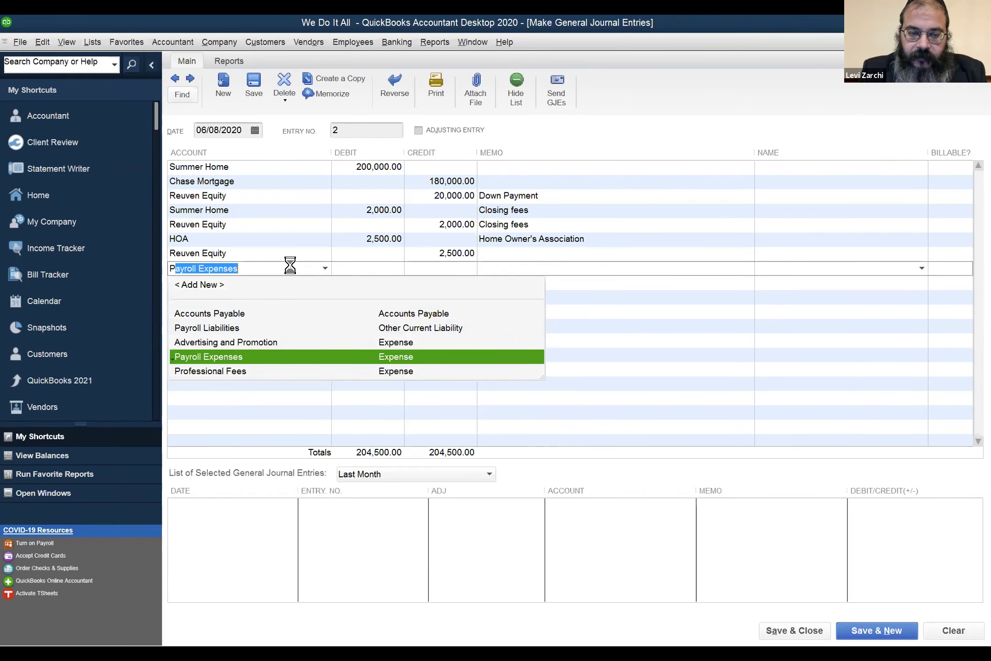
text(roperty TAx)
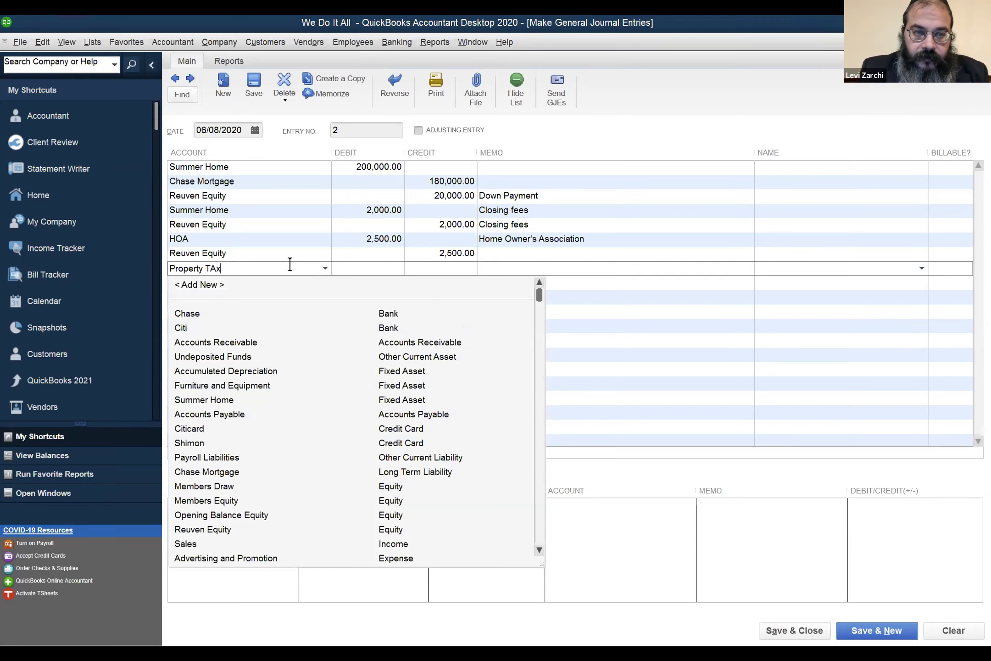
key(Tab)
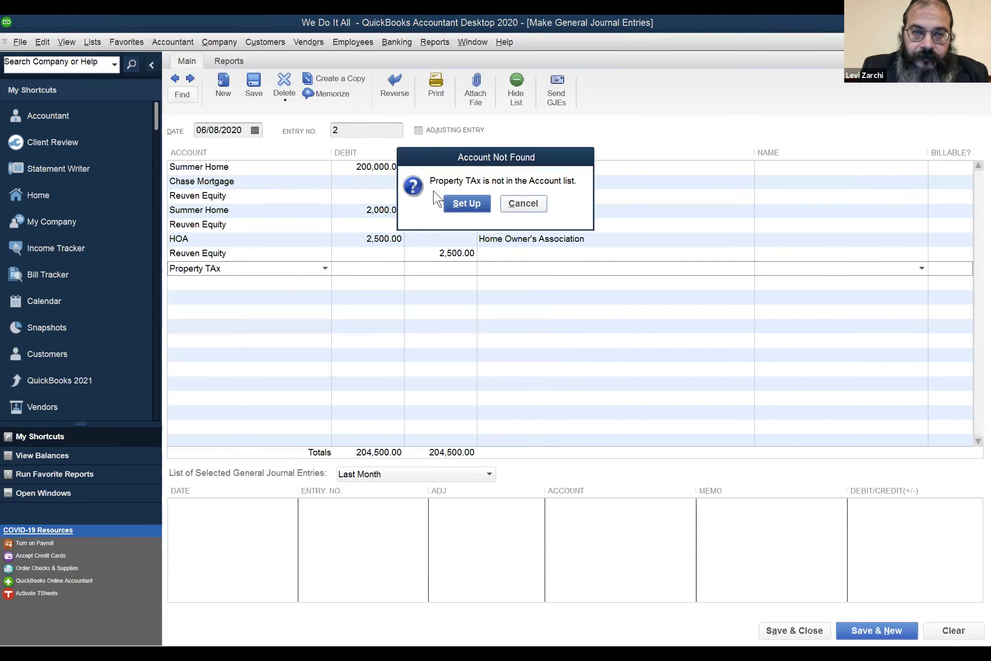
click(476, 207)
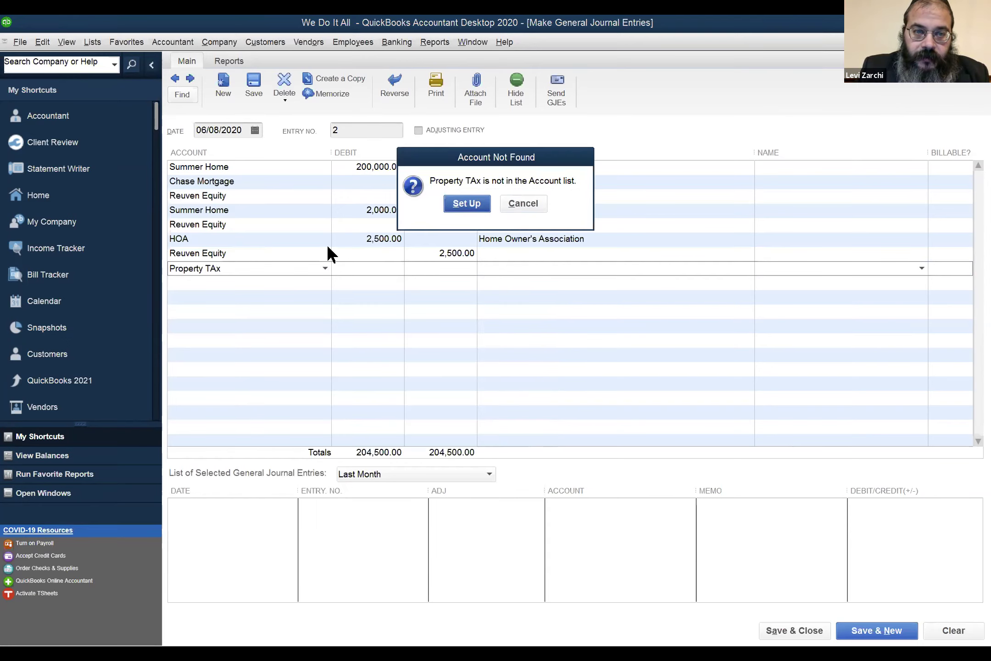
click(327, 183)
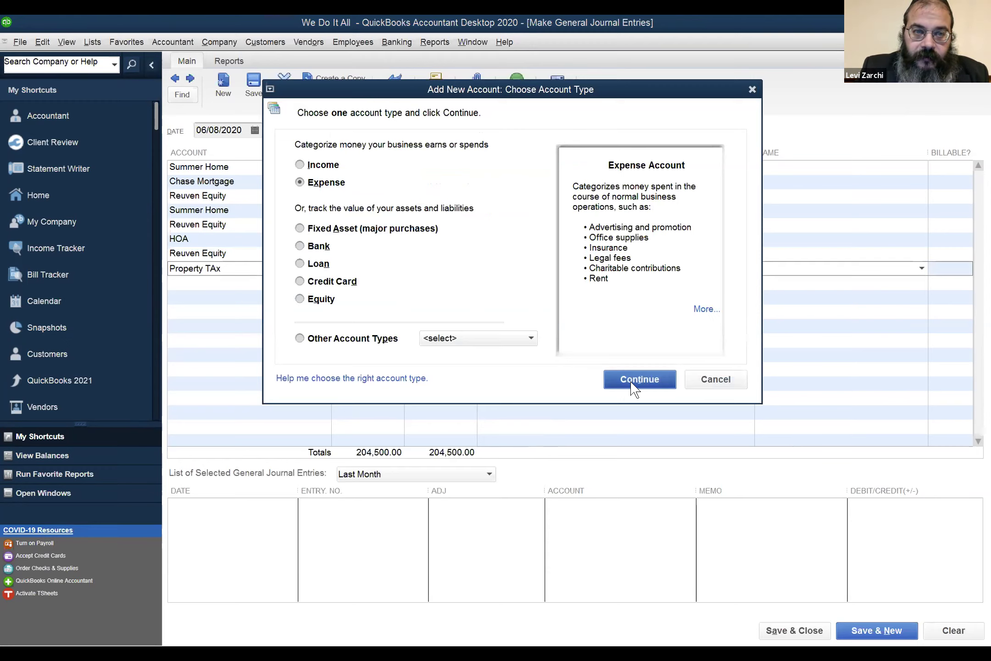
key(Return)
drag(320, 123, 326, 123)
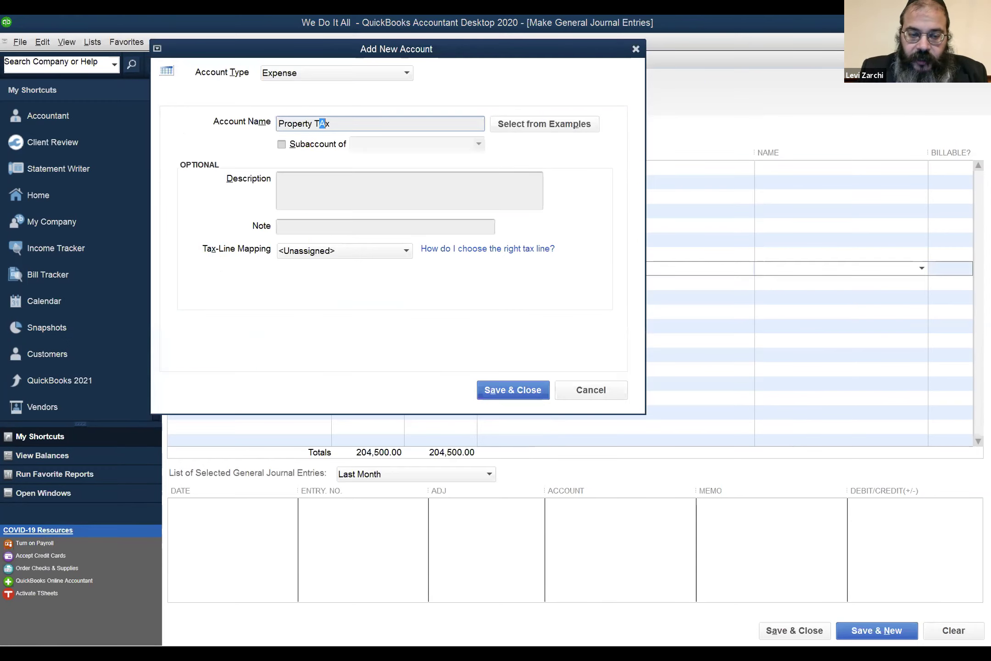
text(a)
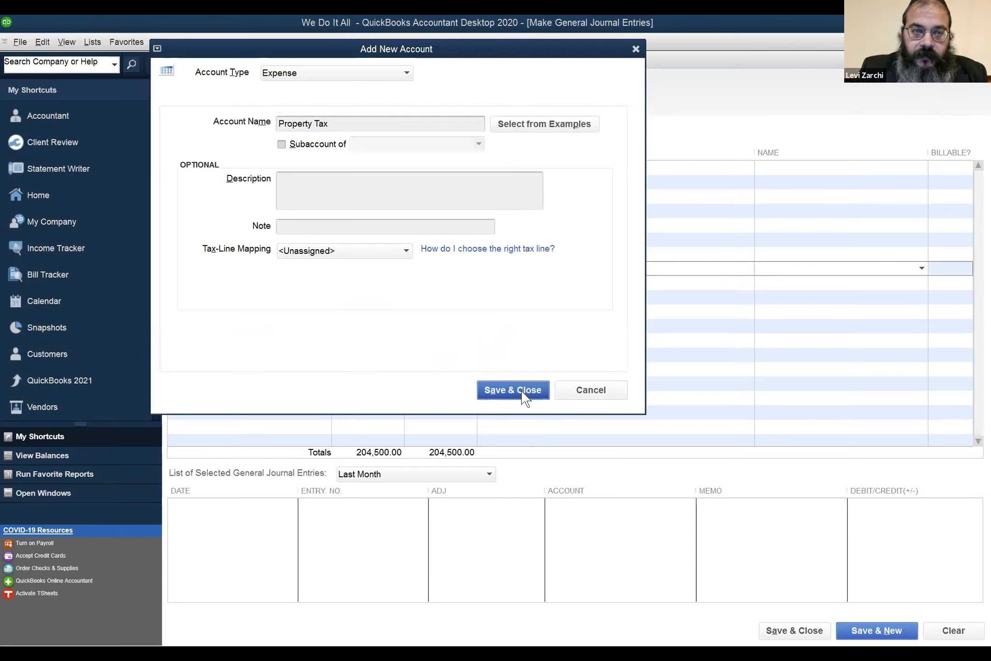
key(Return)
text(2,700)
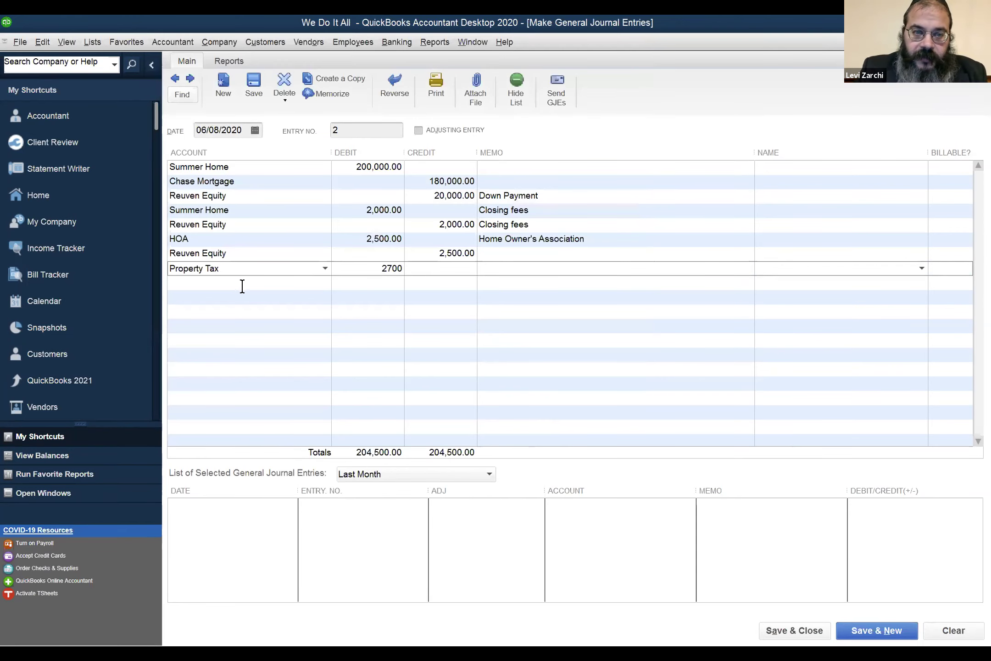
click(245, 283)
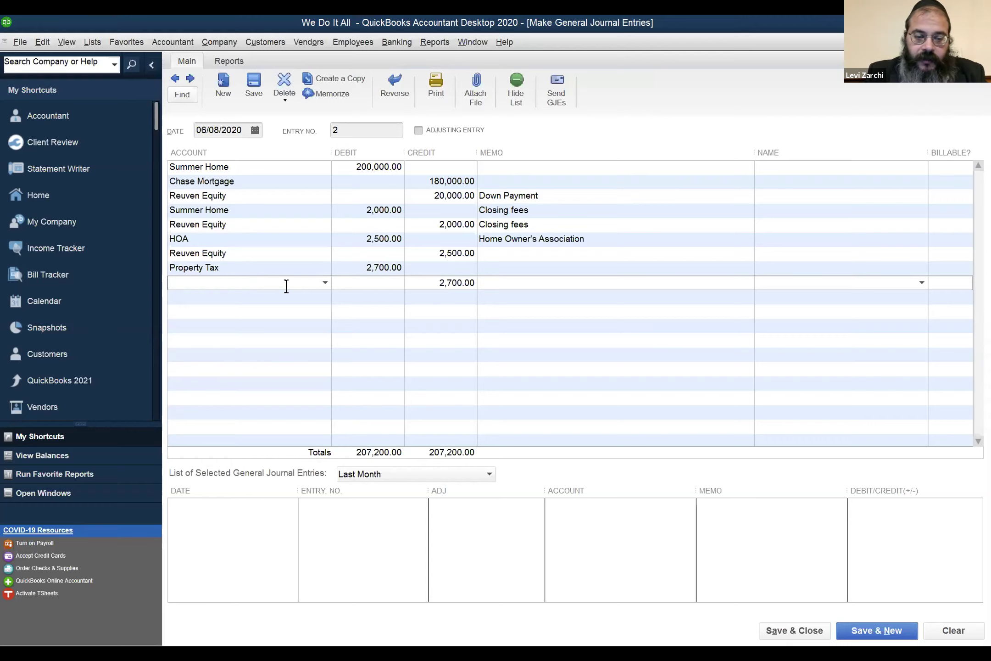
Balance the property tax debit by assigning the 2,700 credit line to the member's individual equity account
text(eq)
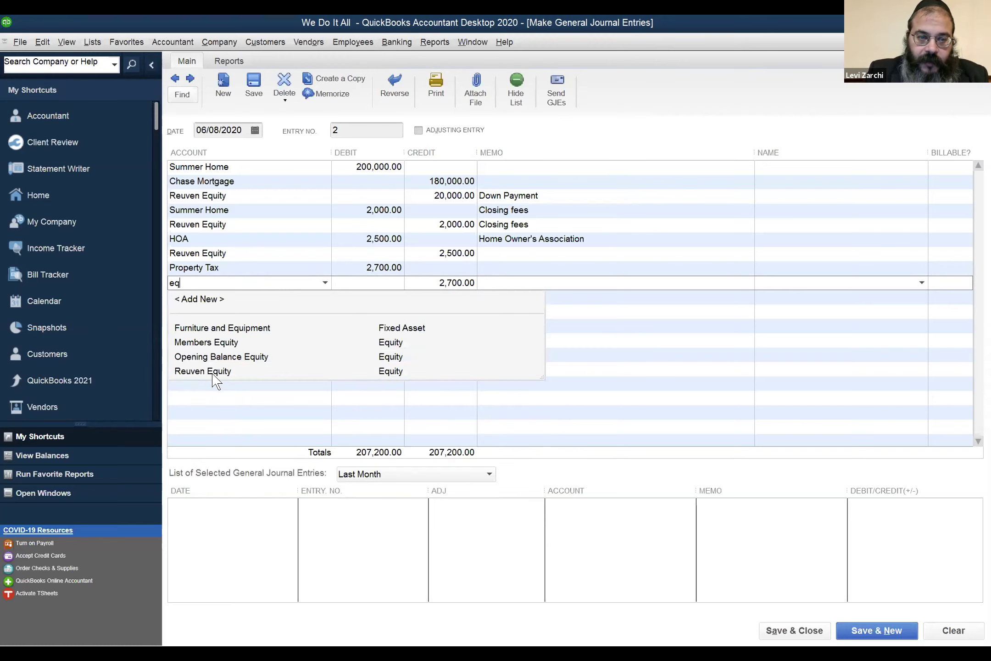
key(Tab)
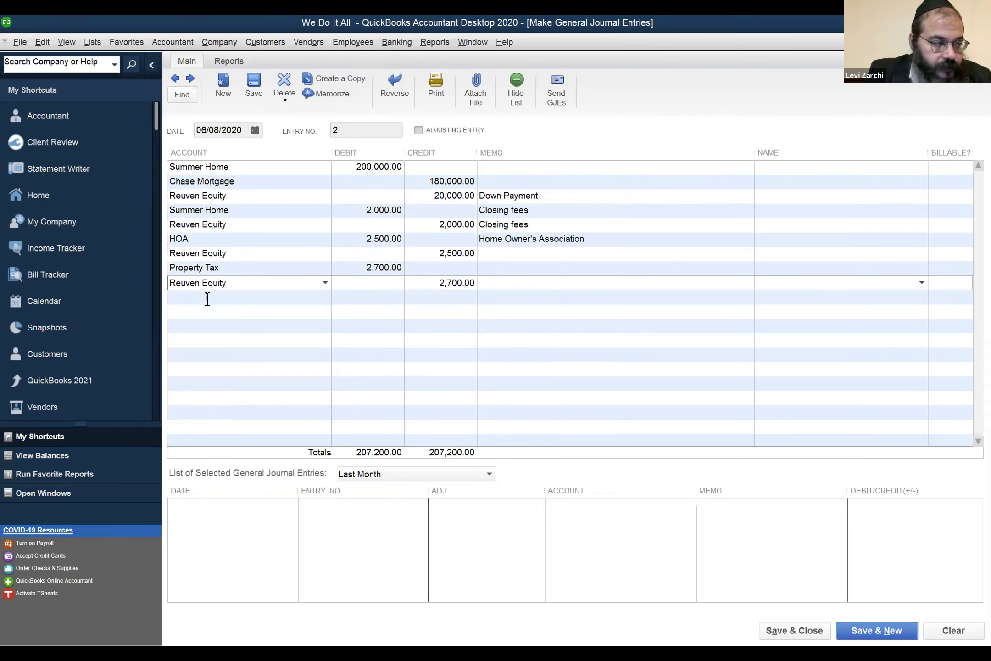
Add an Interest Expense line to the journal entry with a 500 debit and the memo "Short Interest"
click(222, 298)
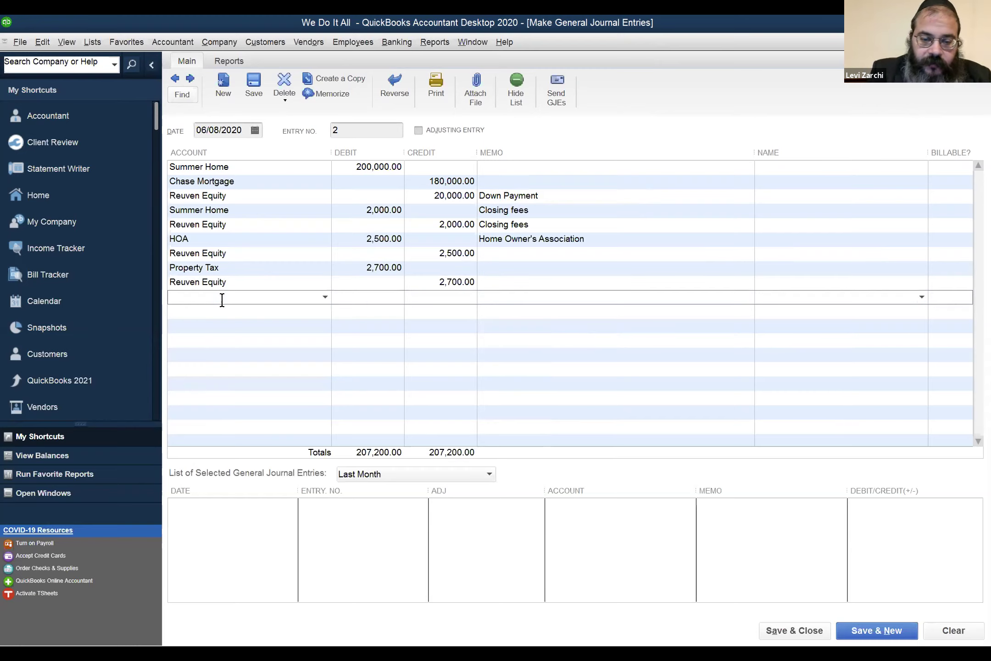
text(In)
text(t)
key(Tab)
text(500)
key(Tab)
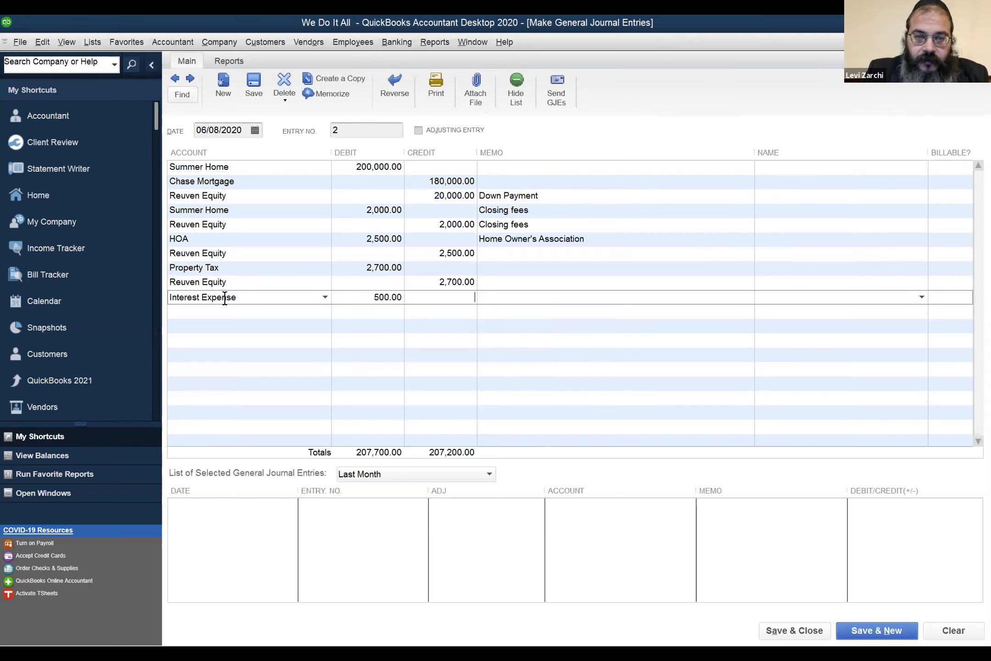
key(Tab)
text(Sho)
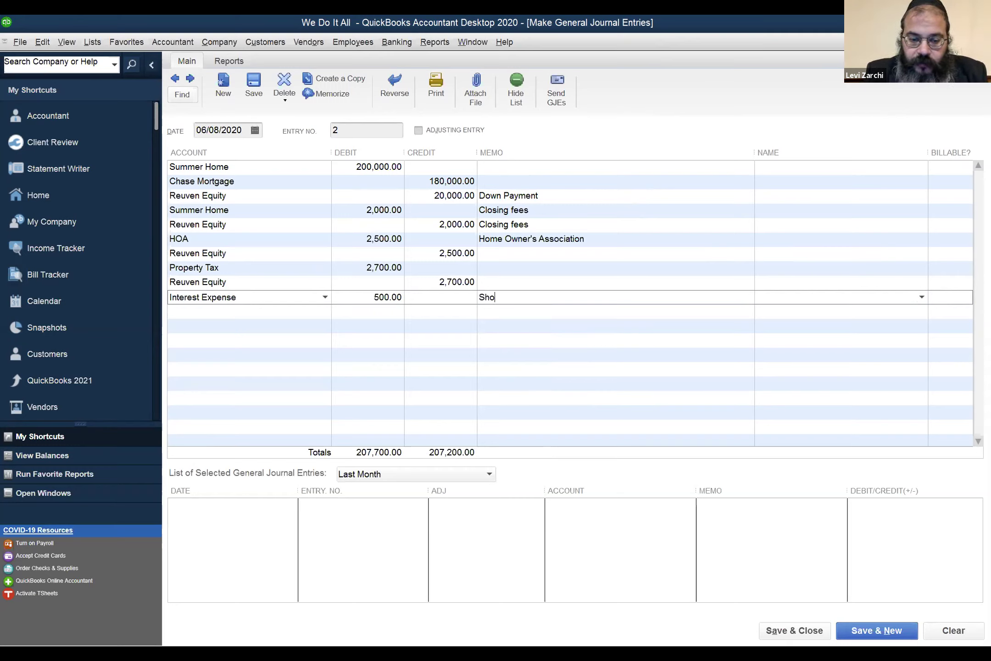
text(rt Interest)
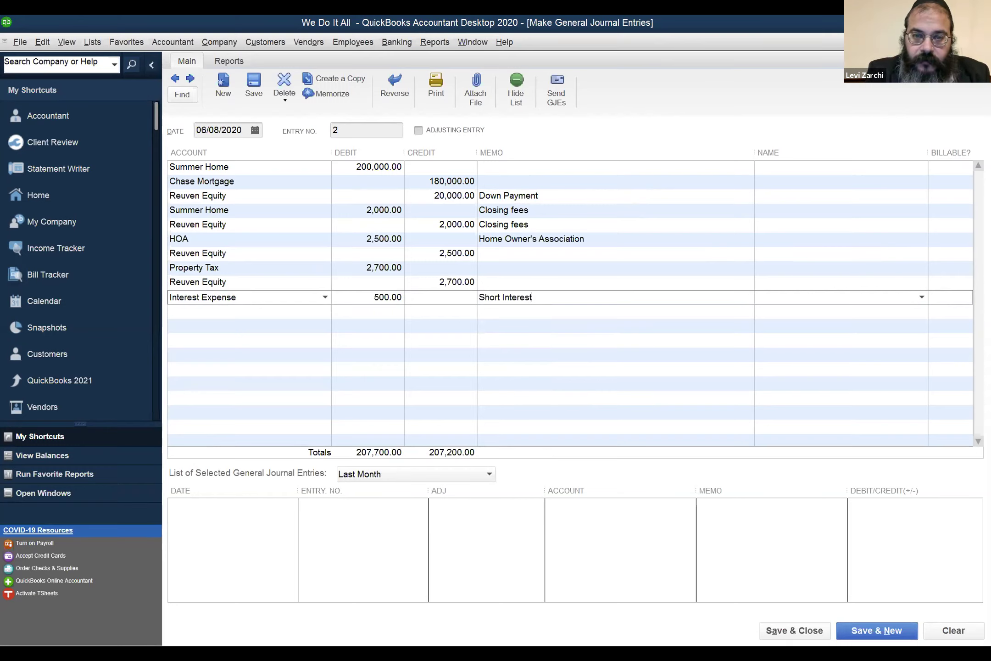
click(564, 268)
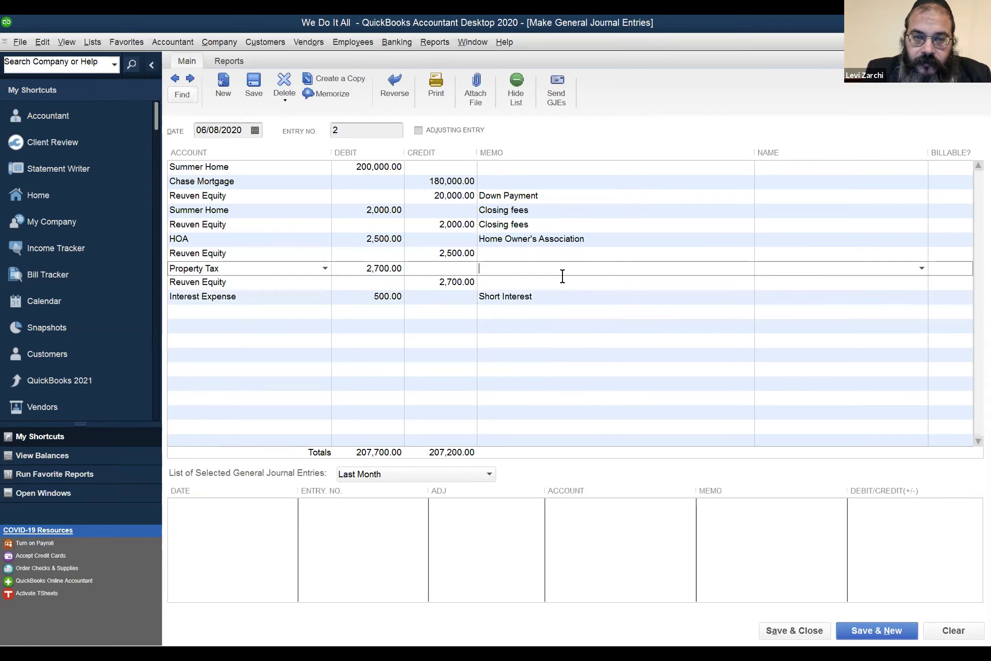
Add a balancing line that credits 500 to the member's individual equity account with the memo "Short Interest"
click(226, 312)
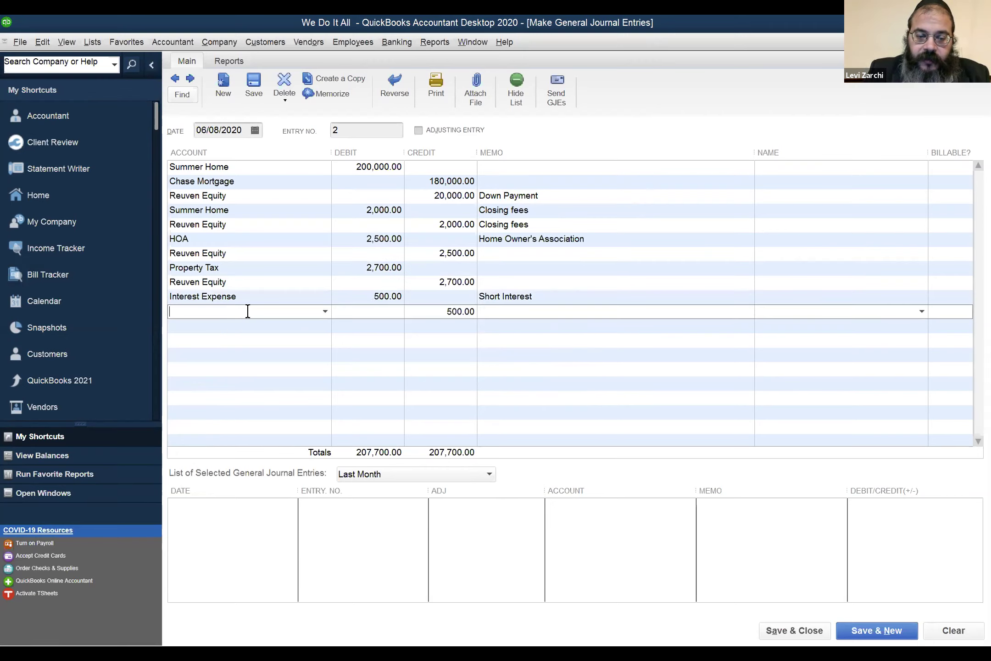
text(en Equity)
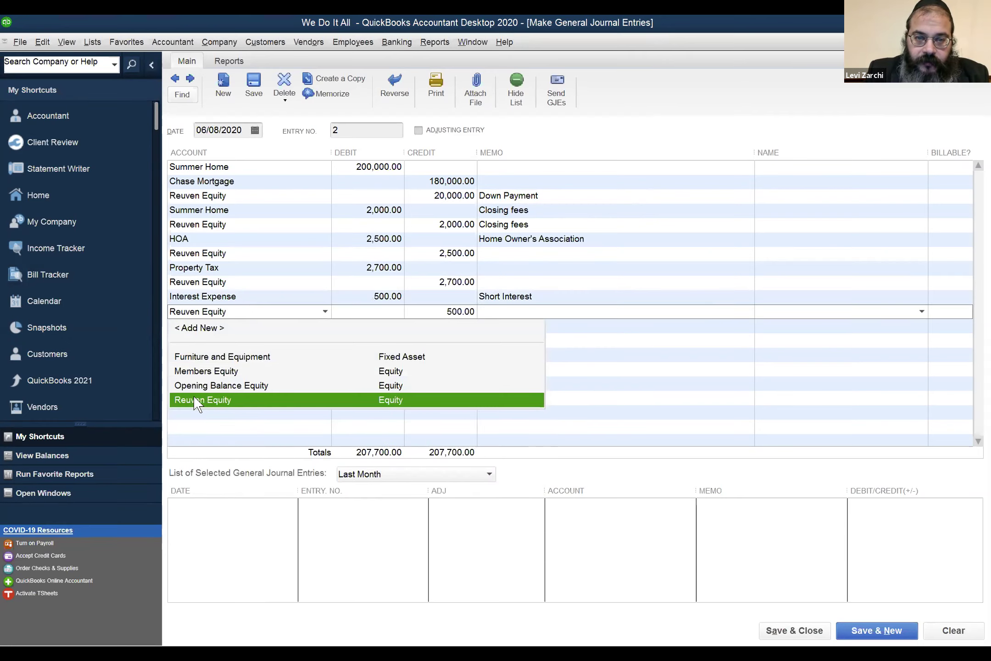
click(195, 401)
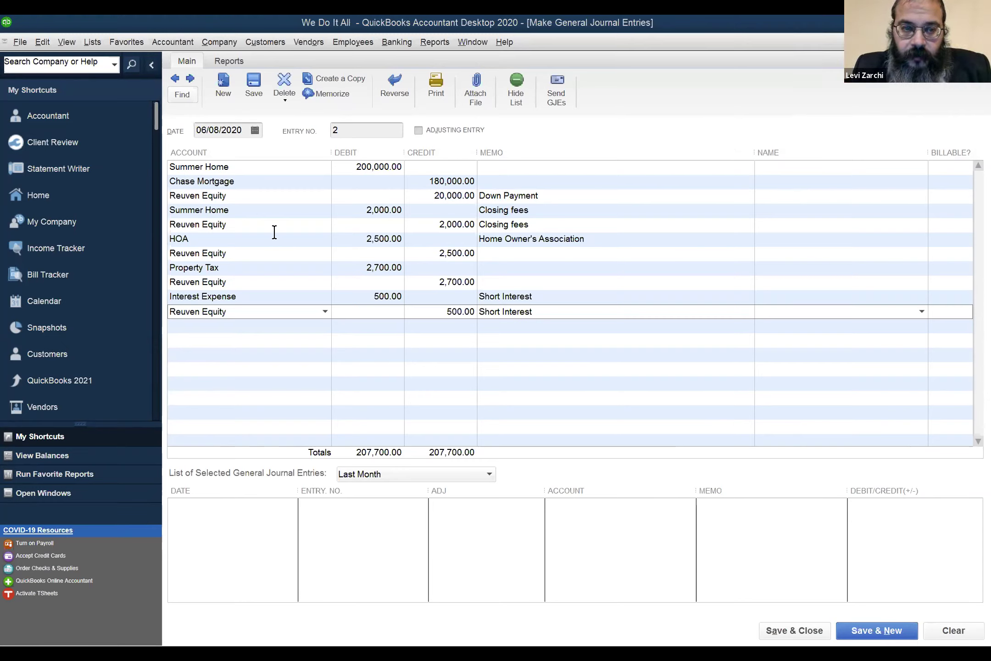
Look up the HOA account in the account list to check its type, keeping the line's current account
click(320, 242)
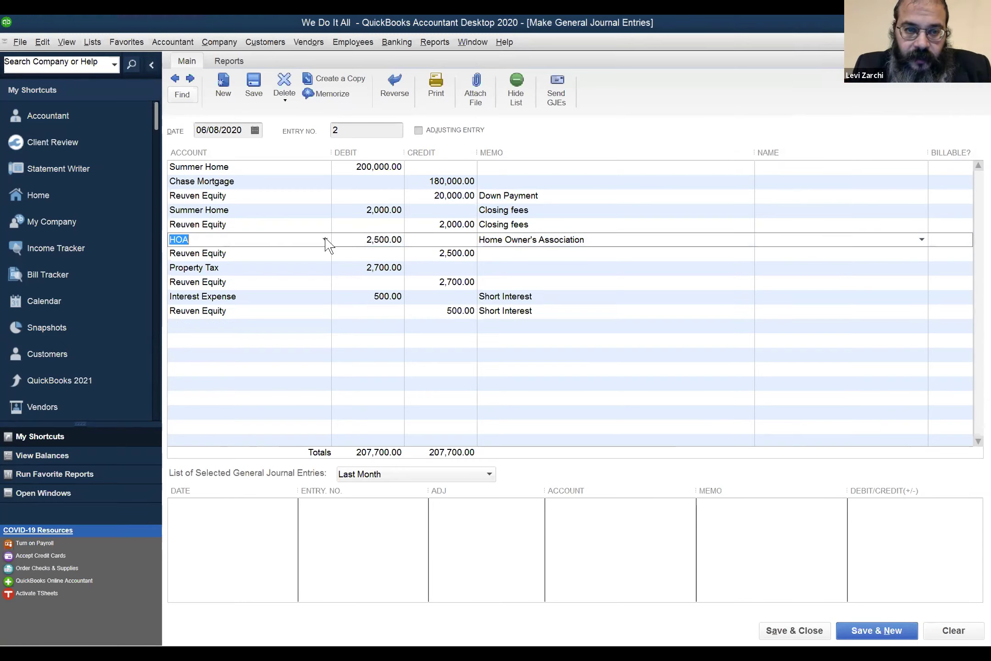
click(325, 240)
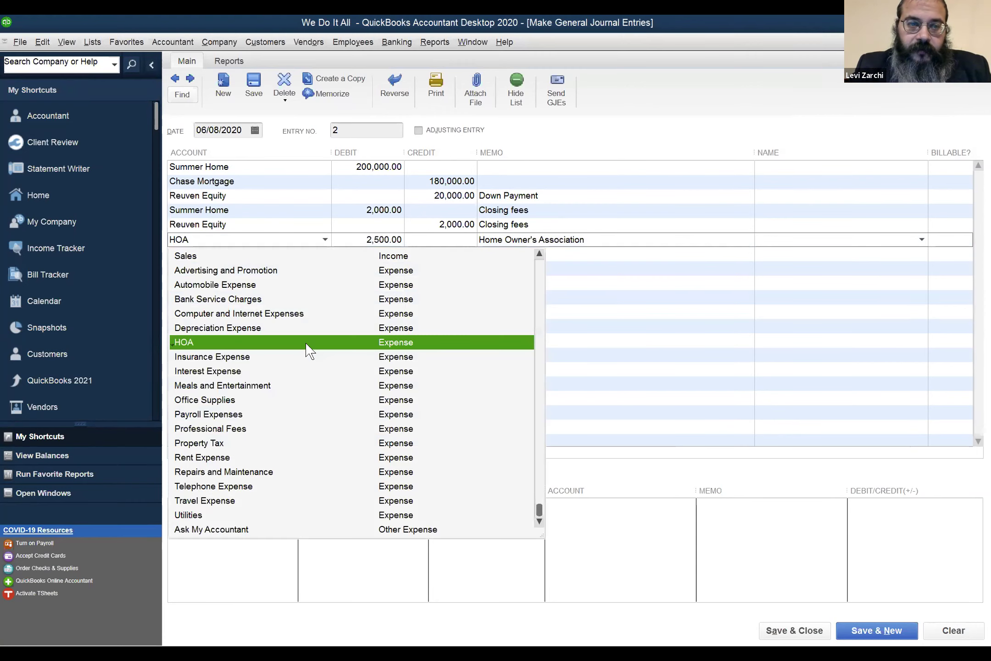
key(Escape)
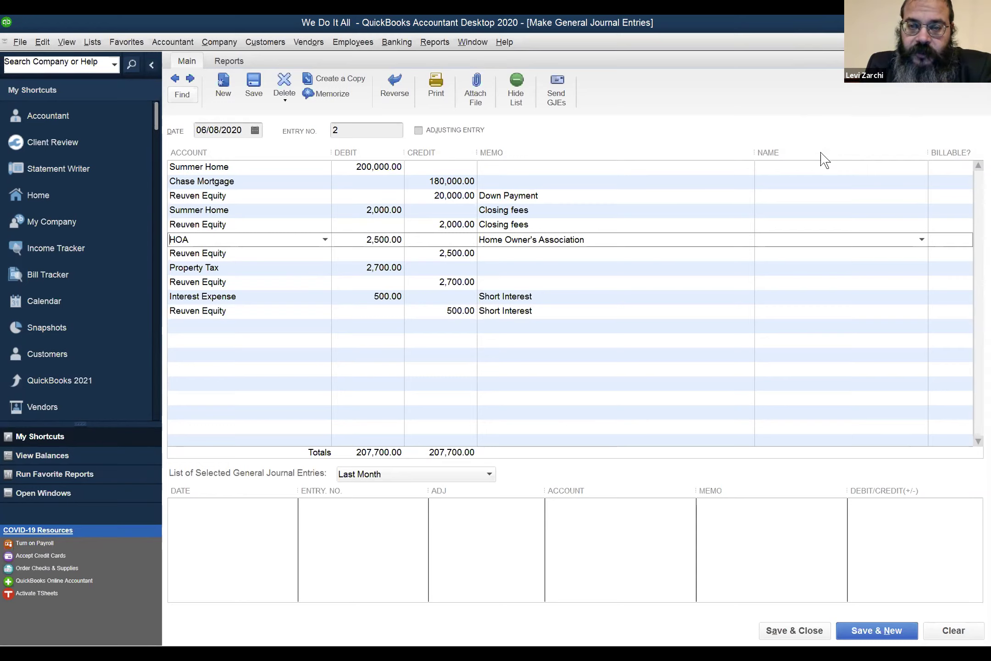
key(Tab)
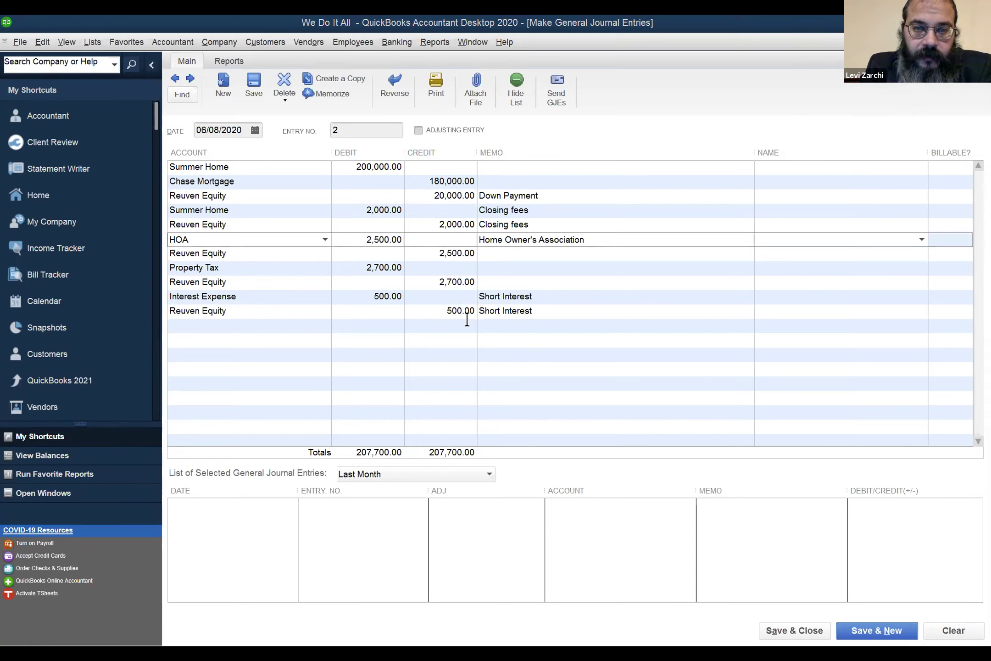
Review the member's equity credit lines, the closing fees lines and the date of the journal entry
click(452, 196)
drag(452, 226, 454, 225)
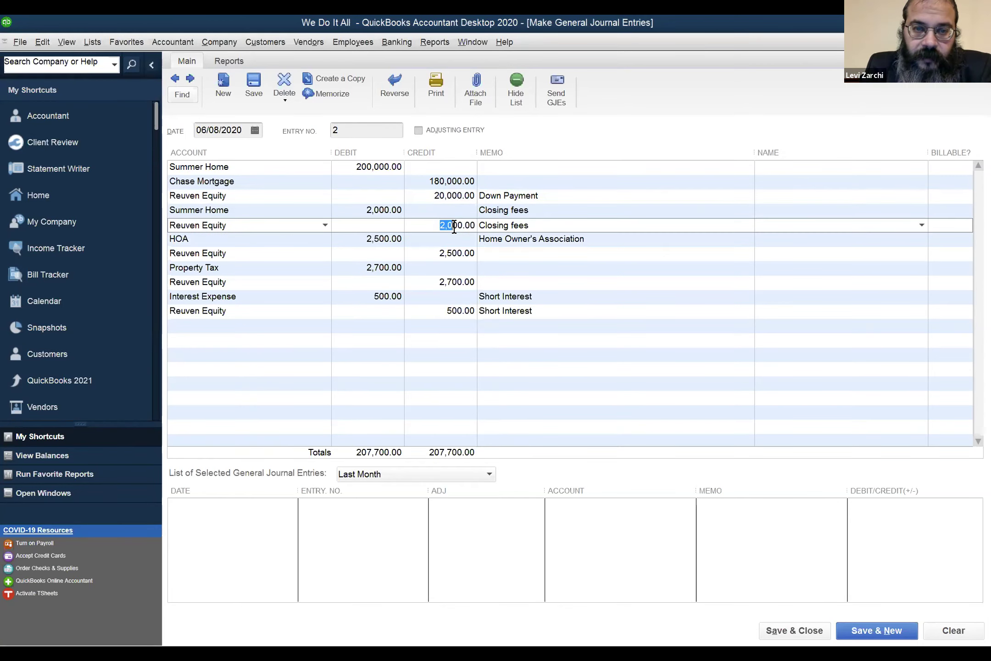
click(453, 254)
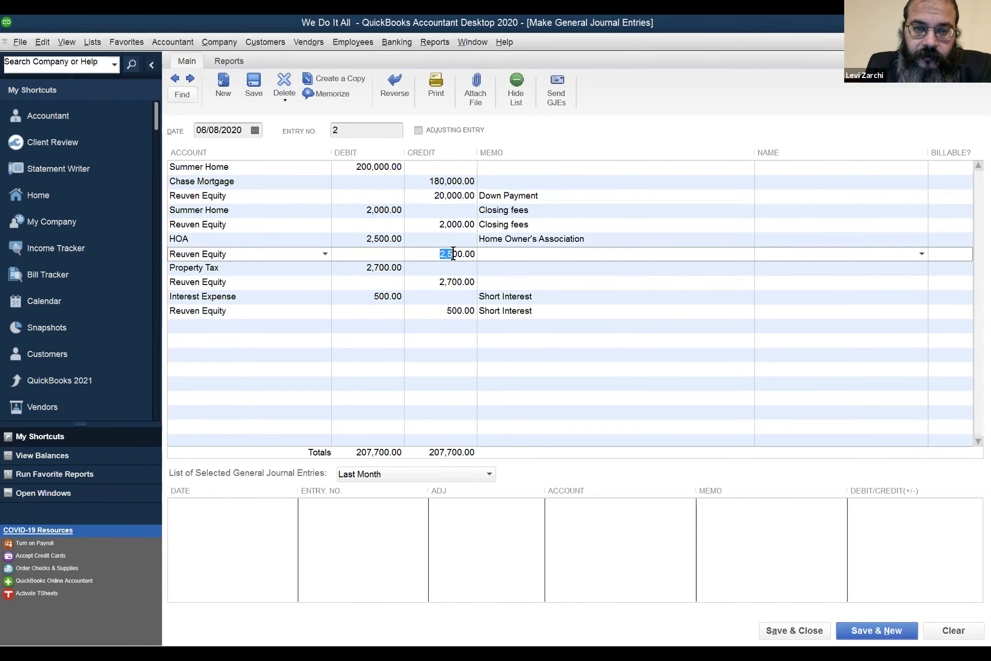
click(463, 306)
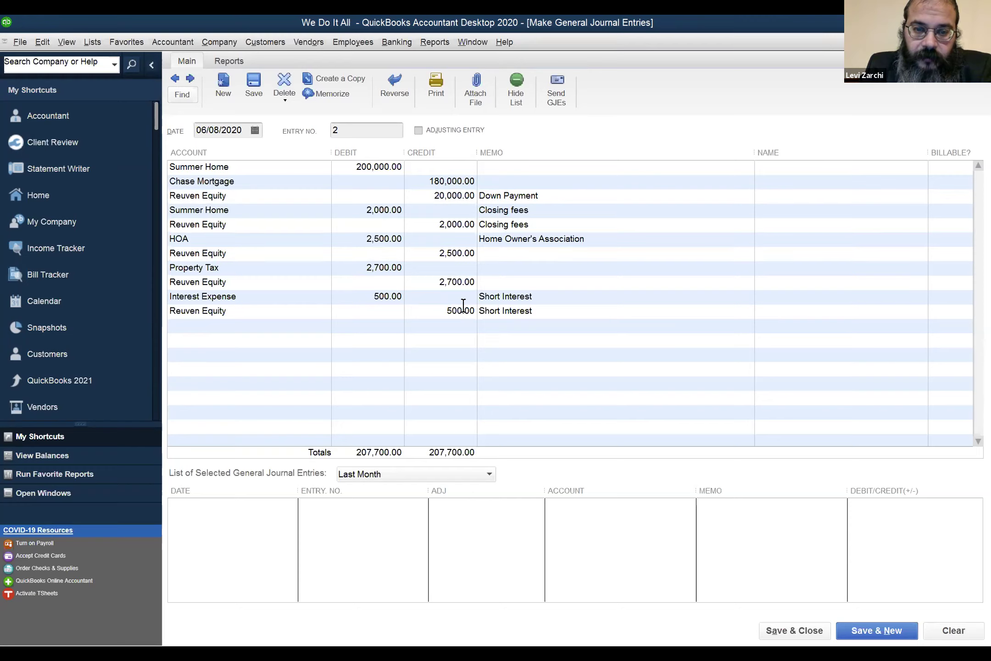
click(462, 282)
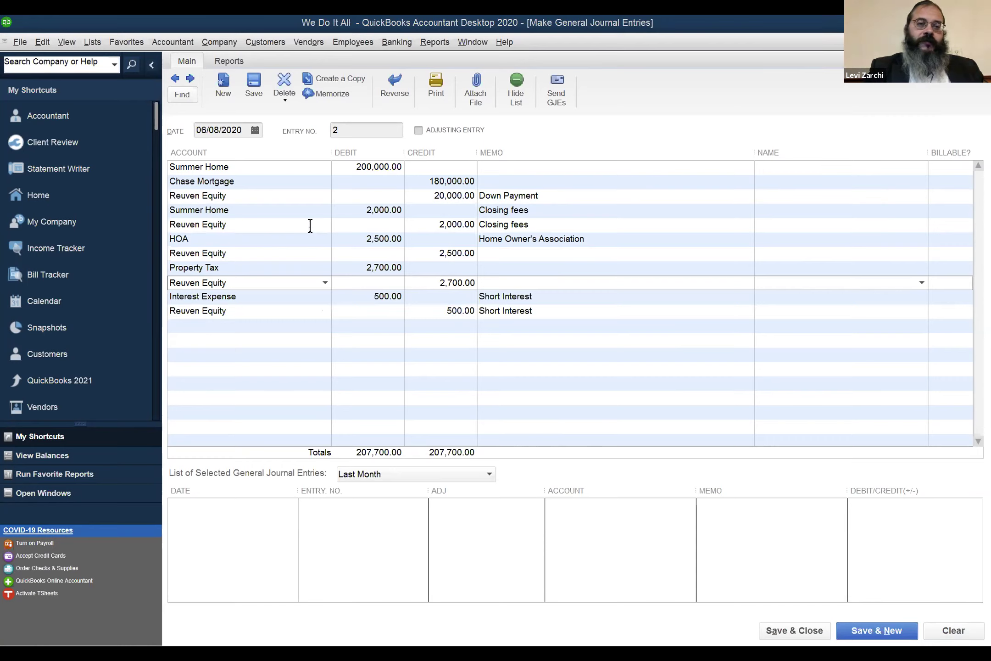
key(Up)
key(Up)
key(Up)
key(Up)
key(Up)
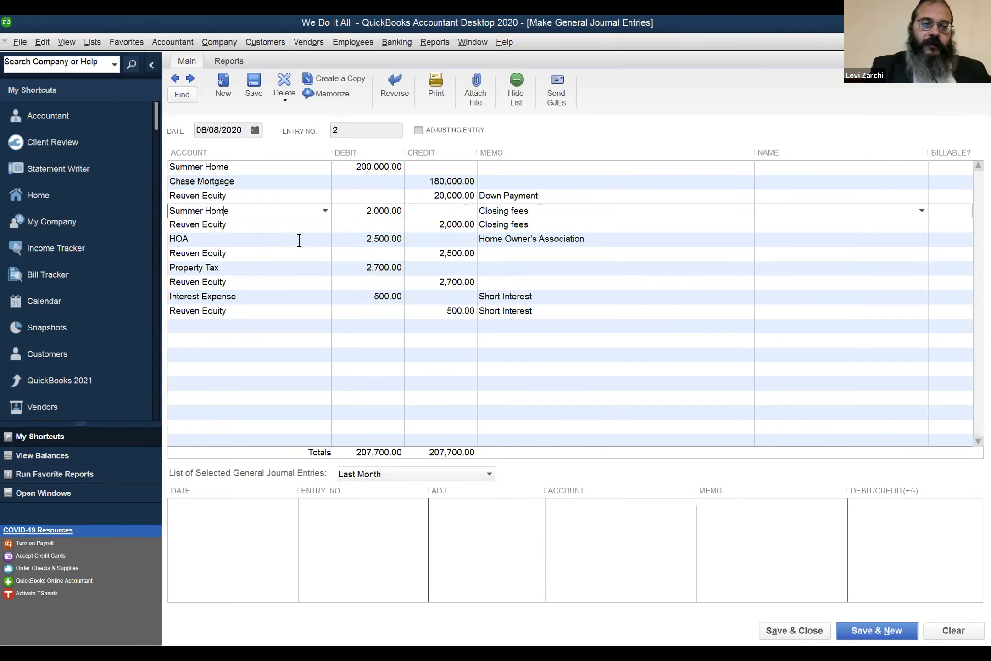
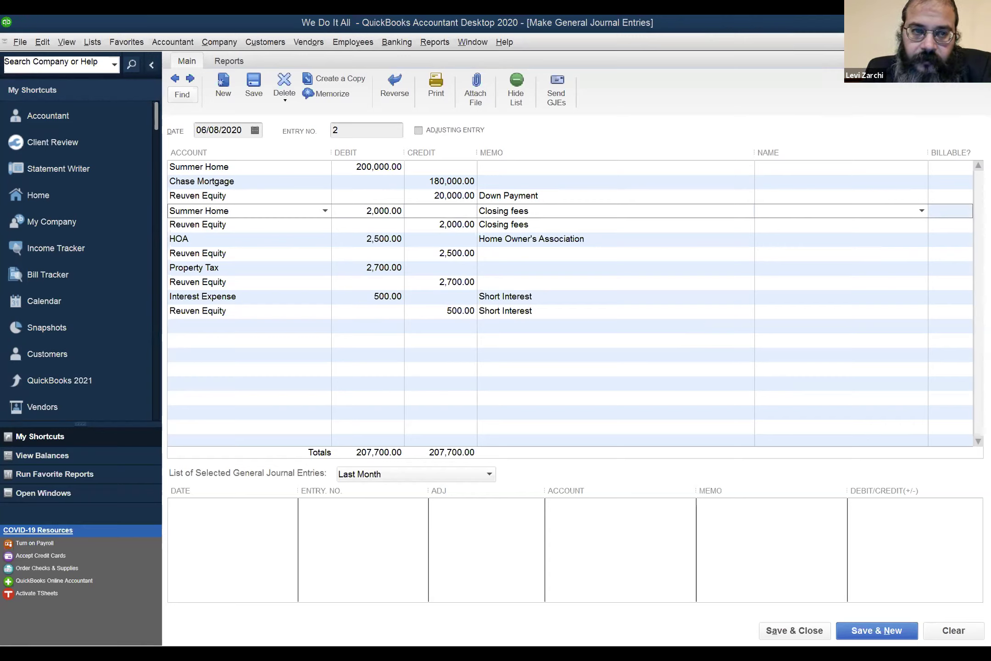
click(225, 130)
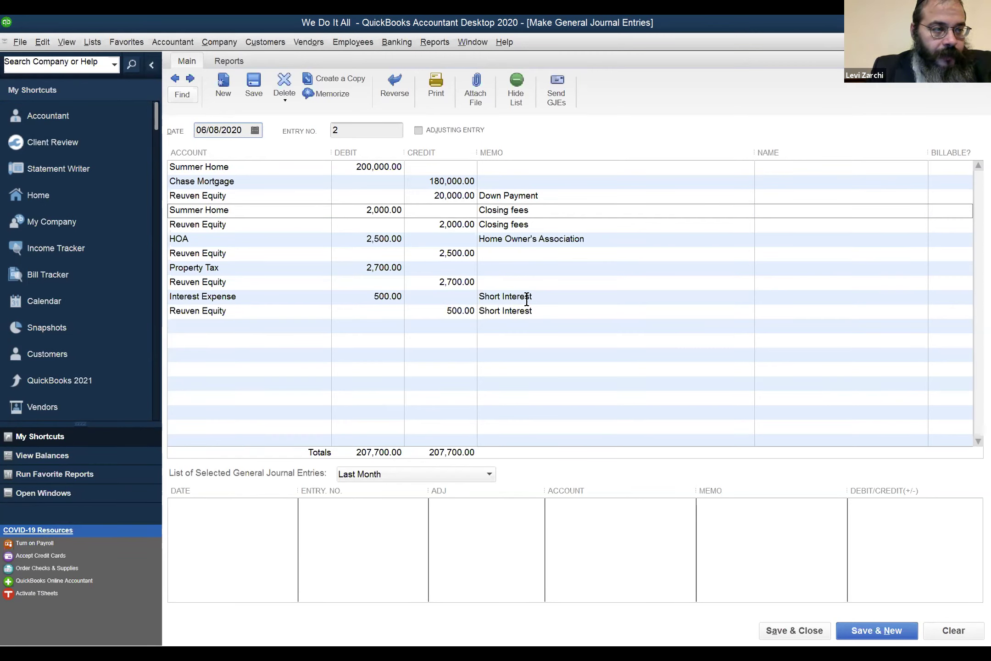
click(205, 225)
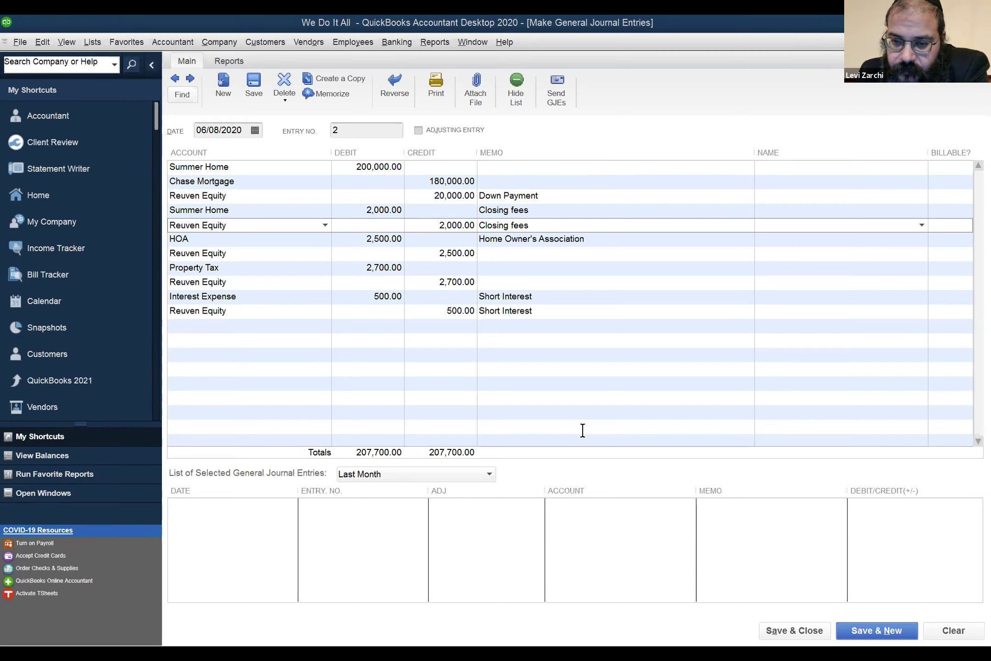
Save and close the journal entry, confirming the past-dated transaction and dismissing the fixed asset notice
click(350, 370)
click(795, 632)
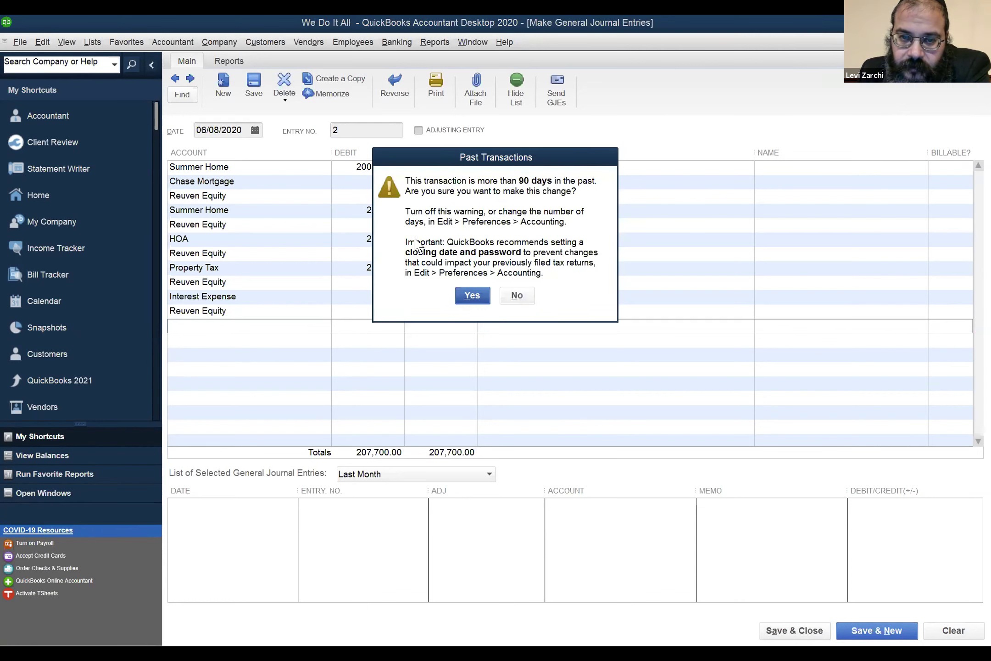
drag(500, 160, 404, 174)
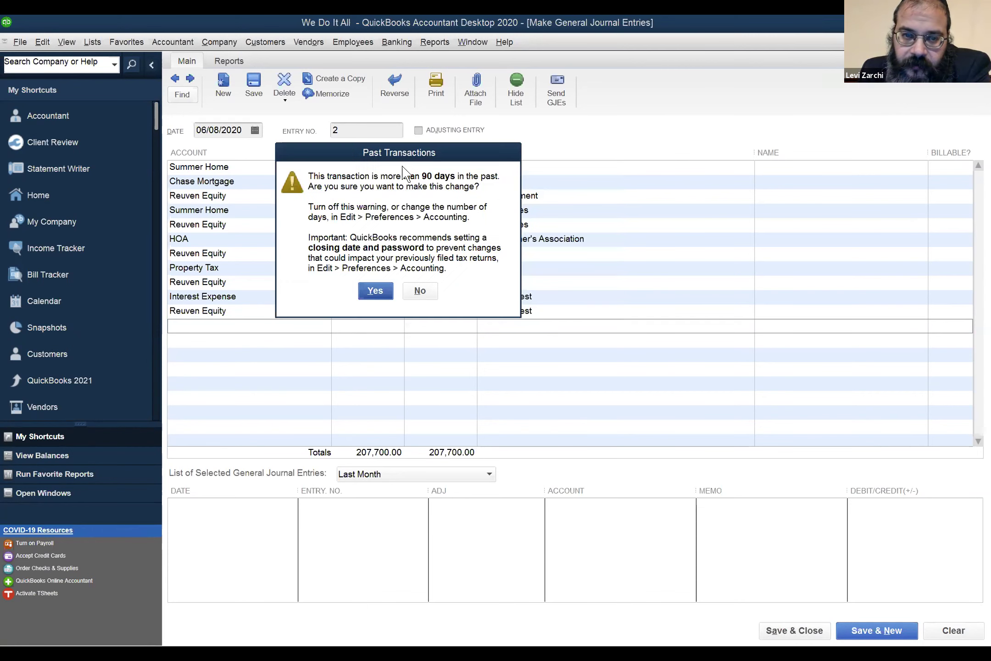
click(374, 291)
click(372, 272)
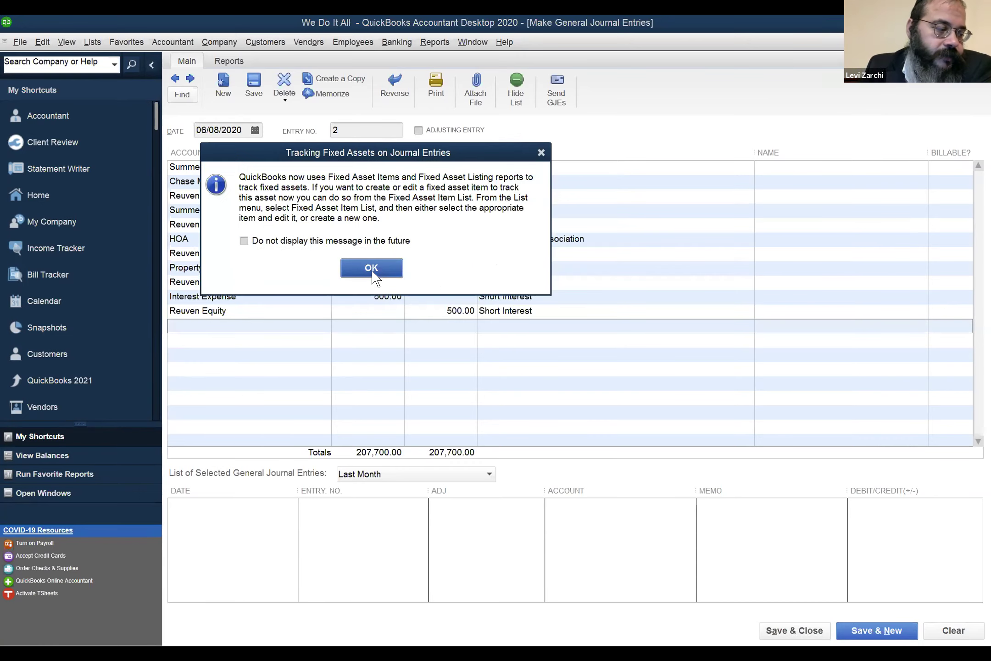
click(372, 271)
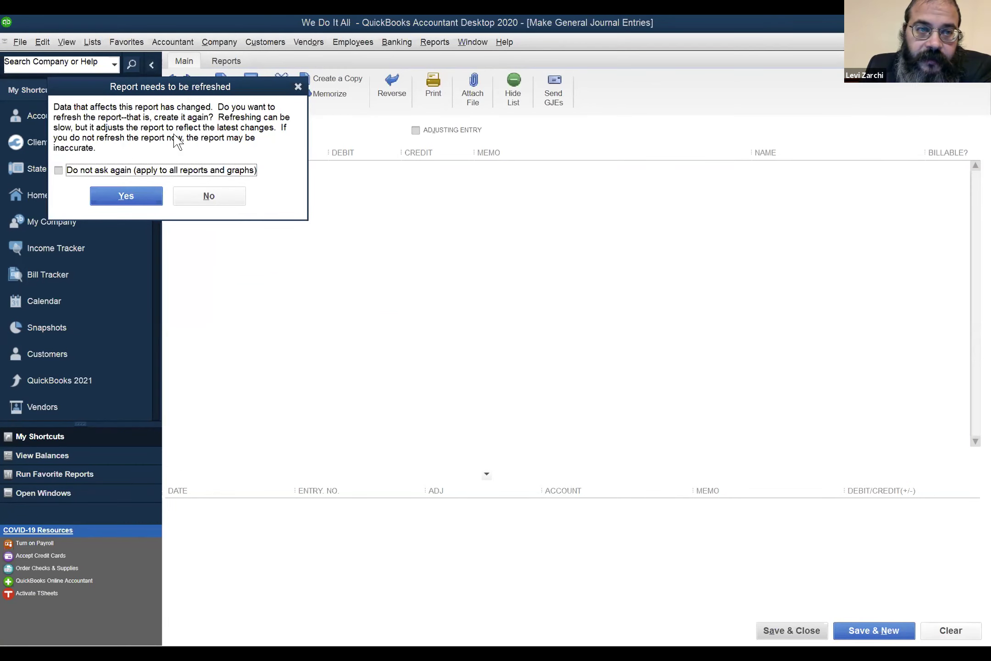
Refresh the balance sheet and drill down from Members Equity to the 11/04/2020 deposit
click(127, 198)
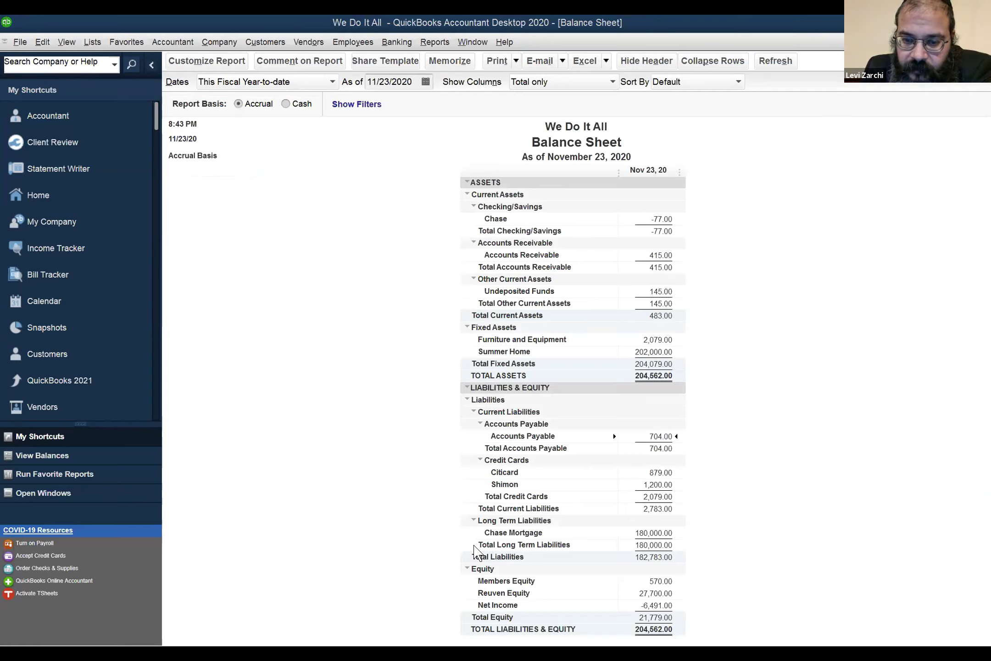
click(665, 594)
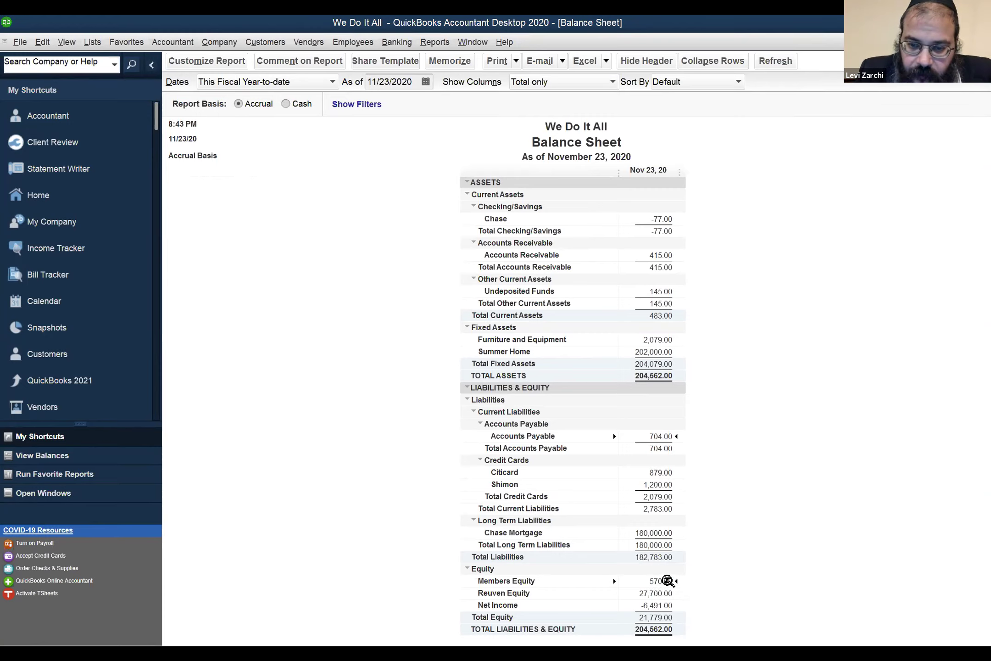
double_click(671, 580)
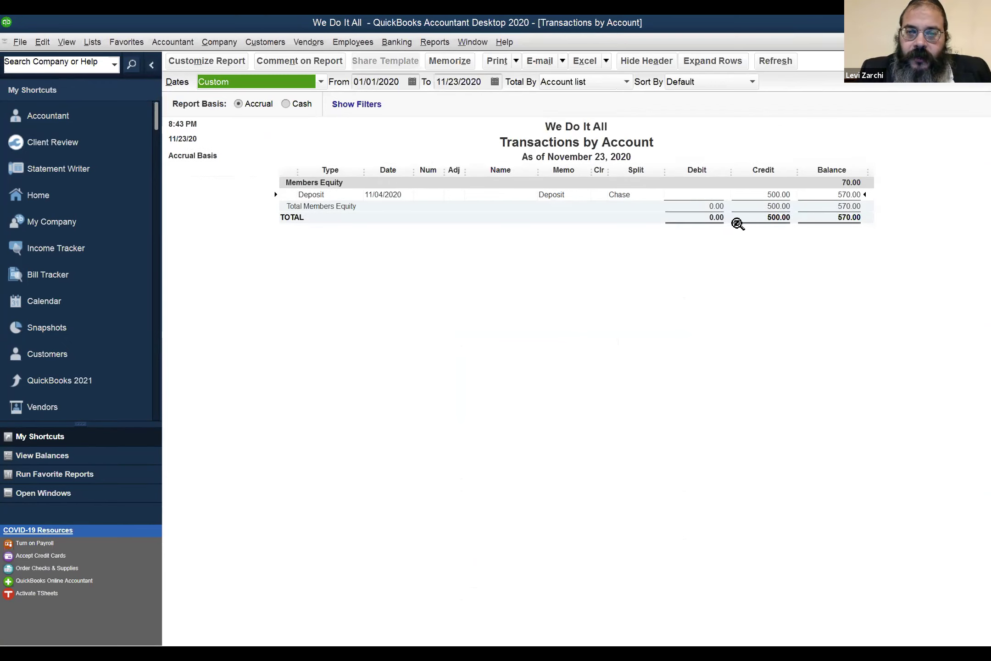
double_click(769, 194)
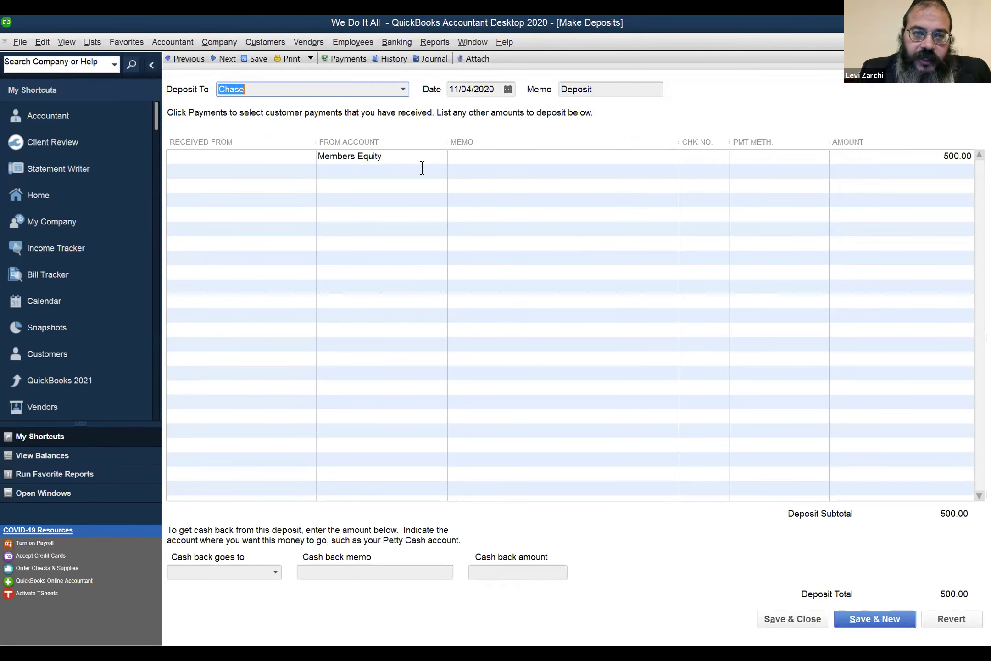
Set the deposit line's From Account to the member's individual equity account, cancelling the prompt to record the change
click(418, 156)
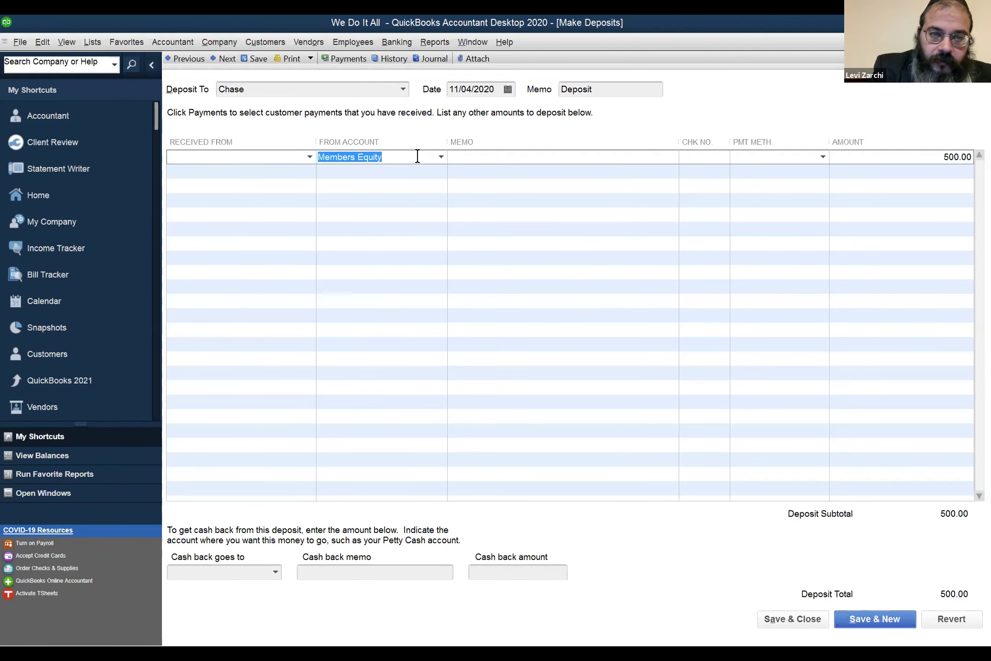
text(Reuven)
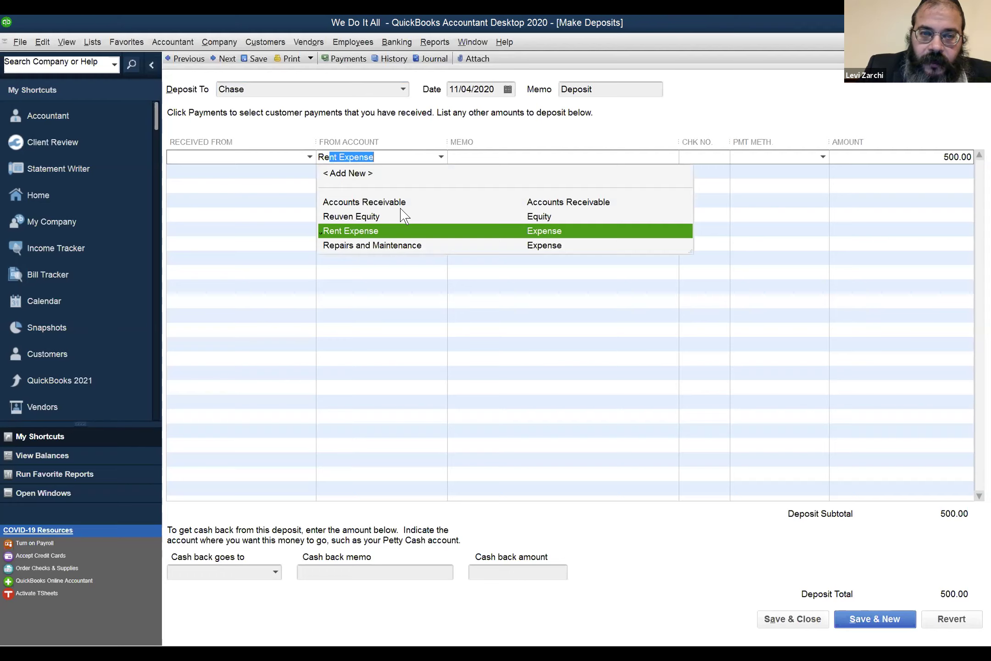
click(404, 216)
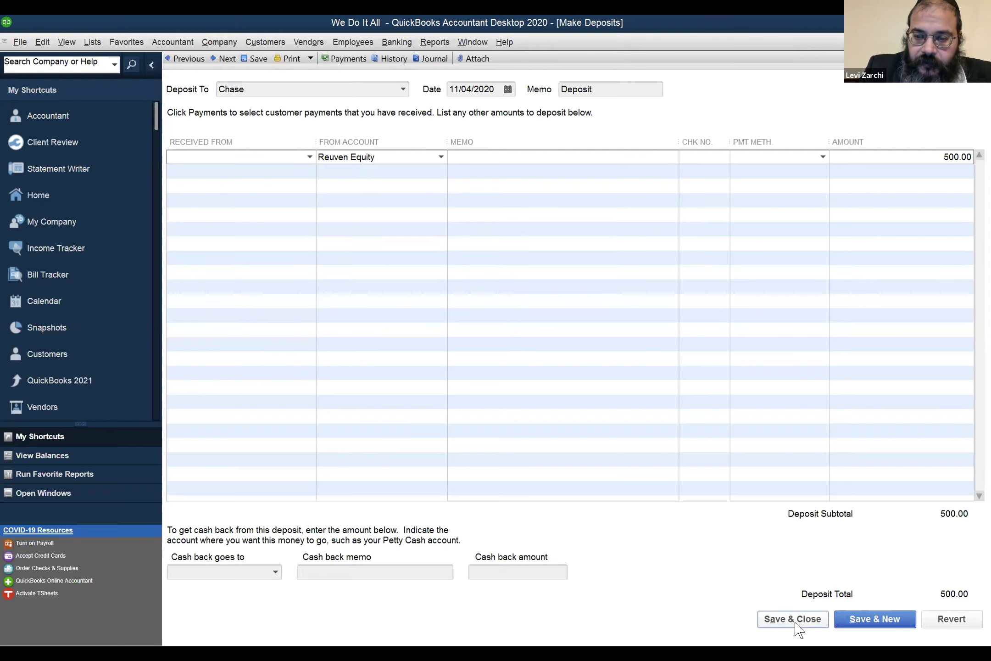
click(795, 623)
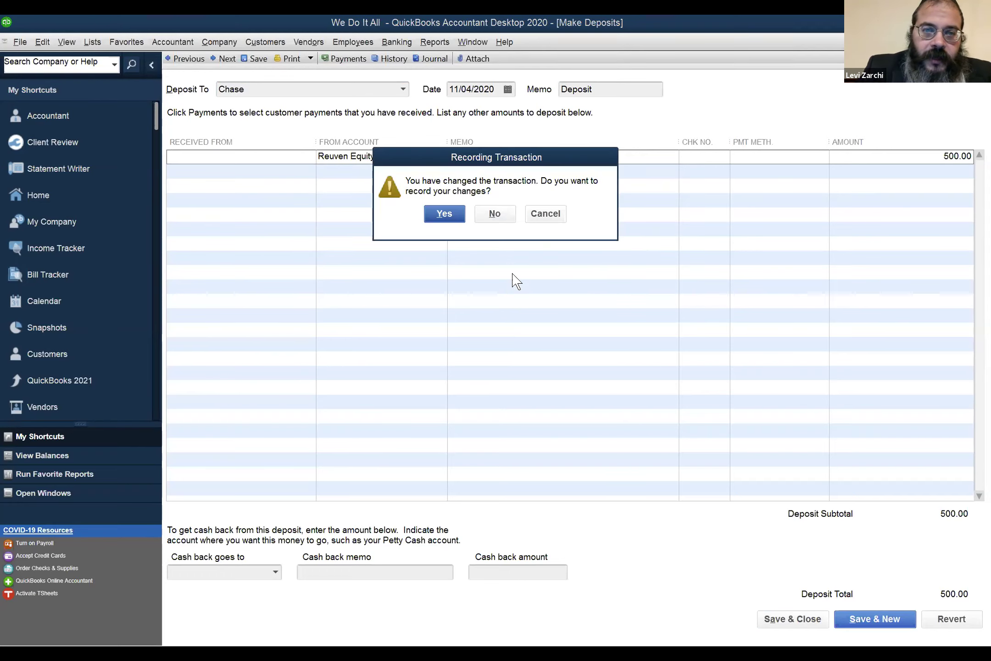
drag(534, 164, 704, 274)
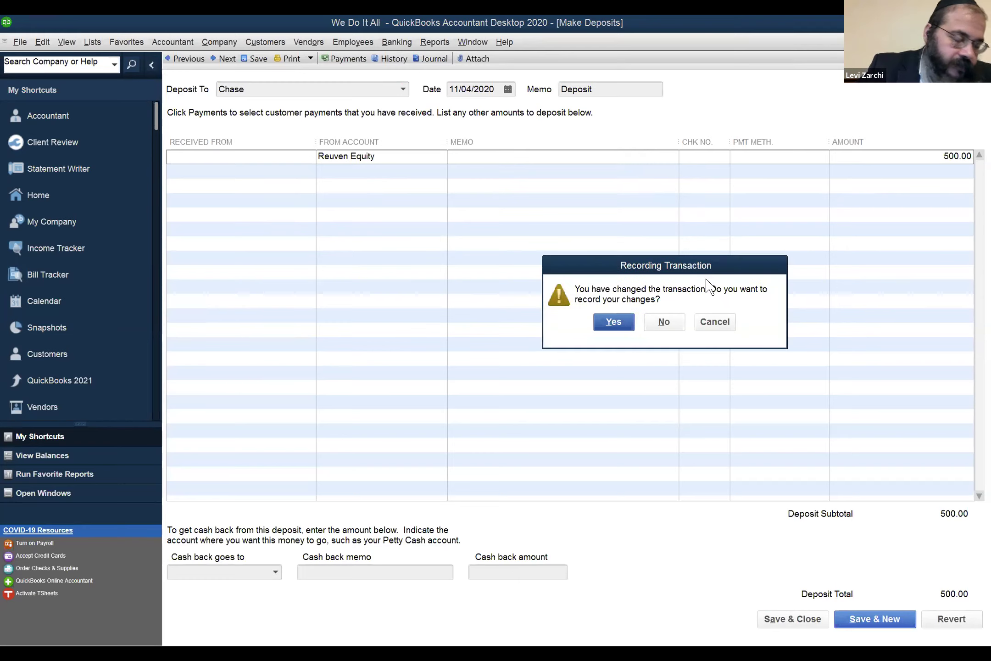
click(715, 321)
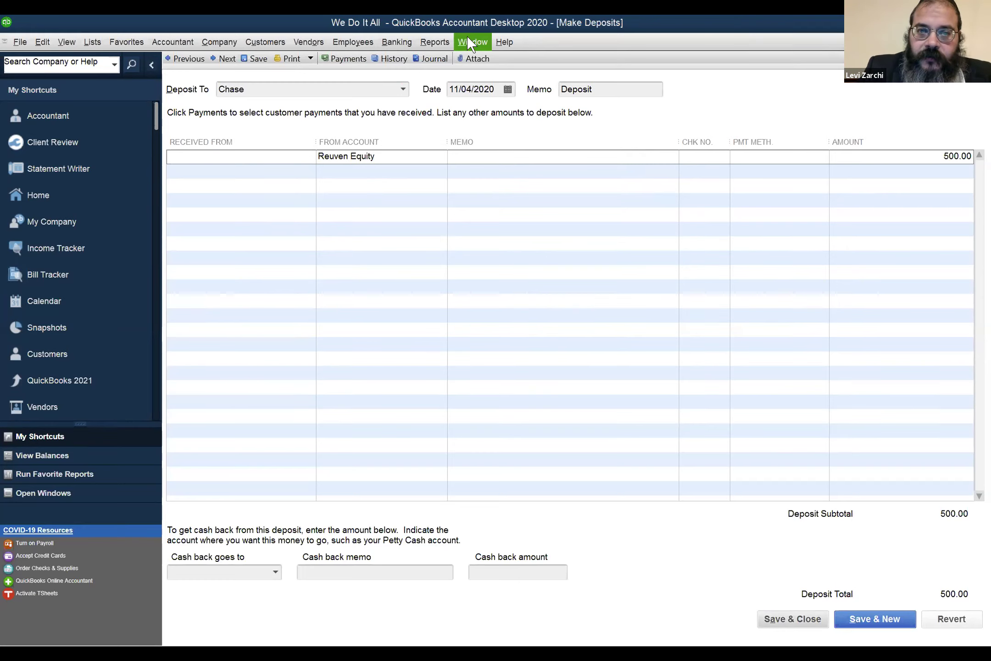
Check both equity balances on the balance sheet, and drill down from Members Equity back to the edited 11/04/2020 deposit
click(473, 41)
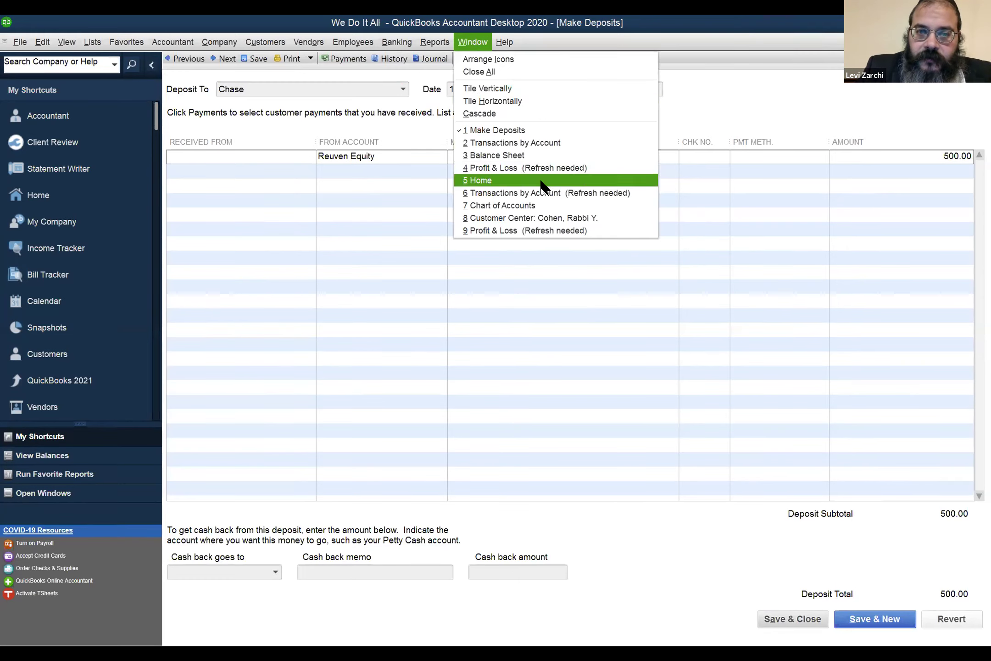
click(560, 157)
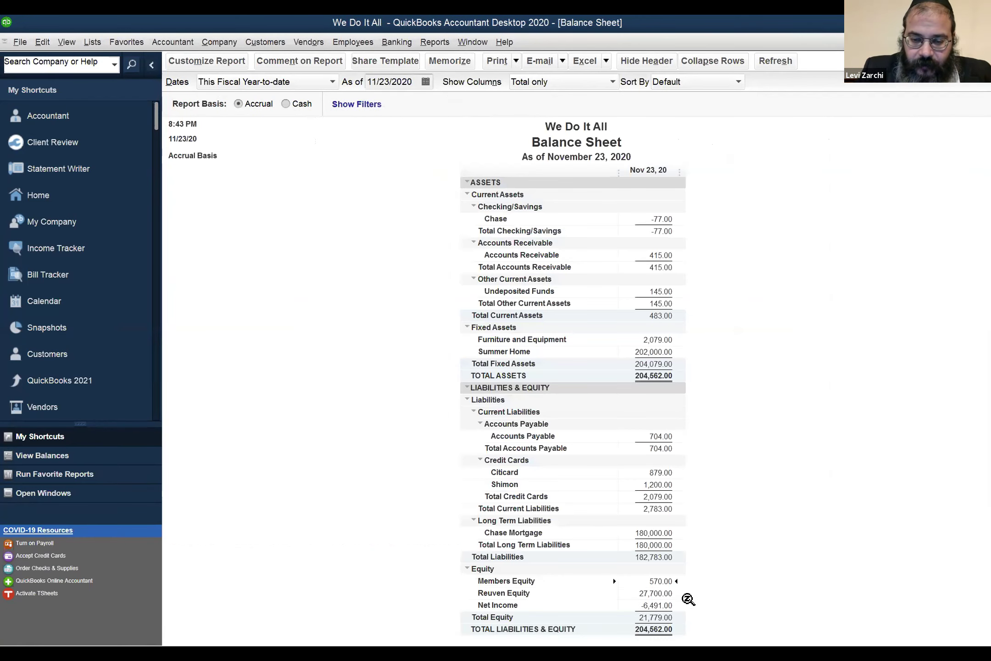
click(652, 595)
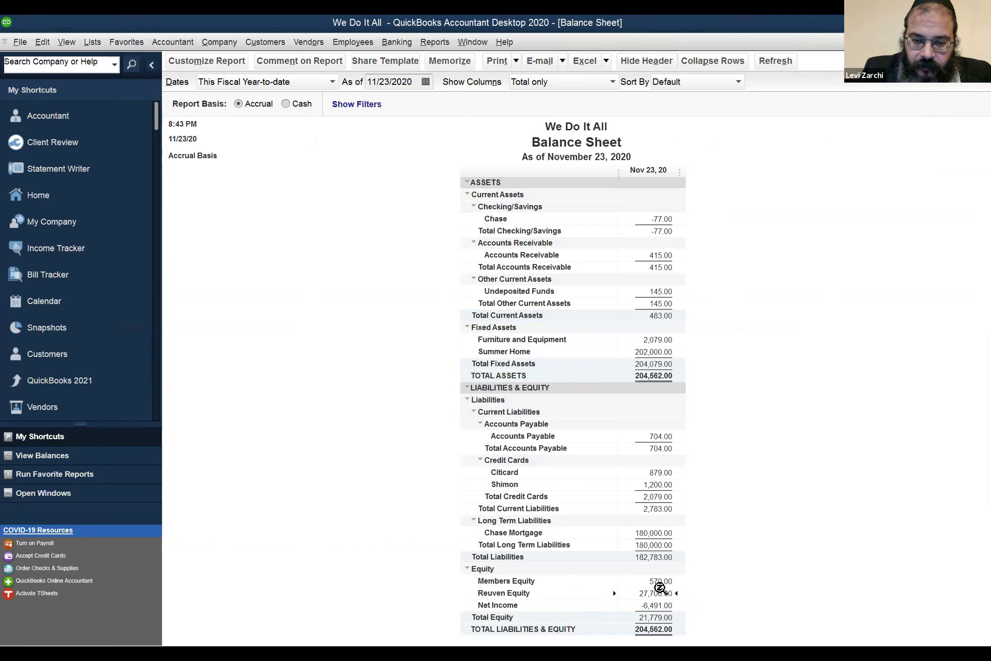
click(666, 581)
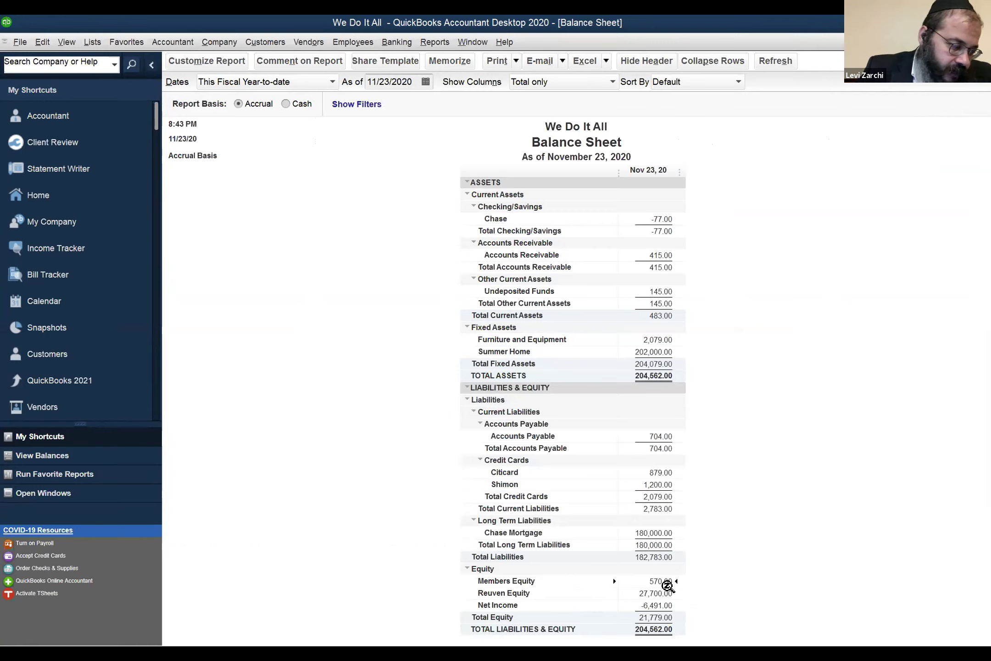
double_click(658, 580)
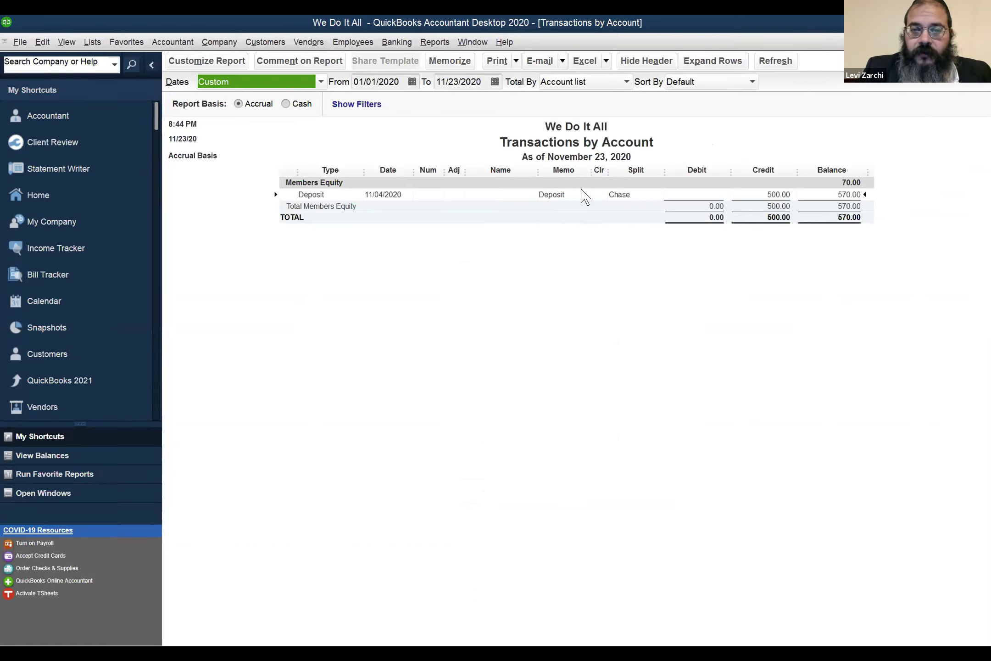
double_click(553, 196)
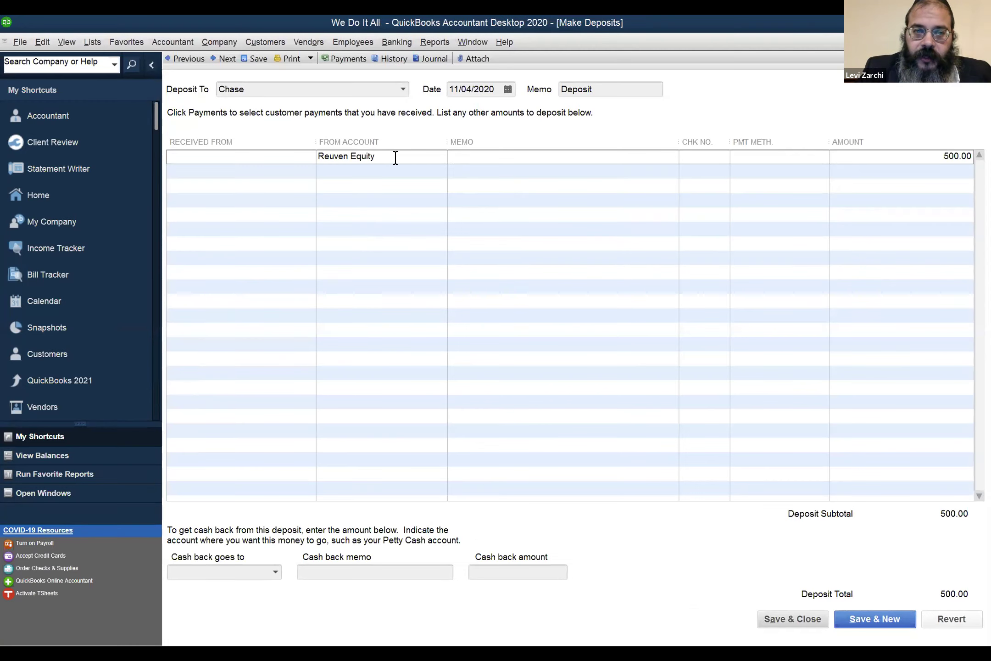
Save and close the deposit with its changes recorded, refreshing and closing the Members Equity transactions report
click(395, 157)
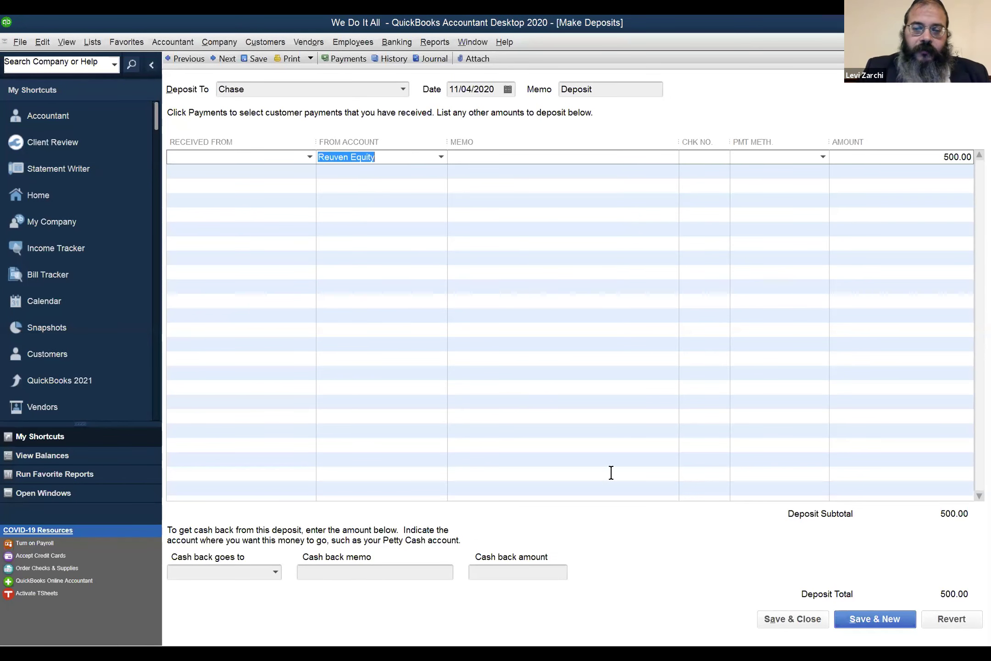
click(779, 626)
click(444, 216)
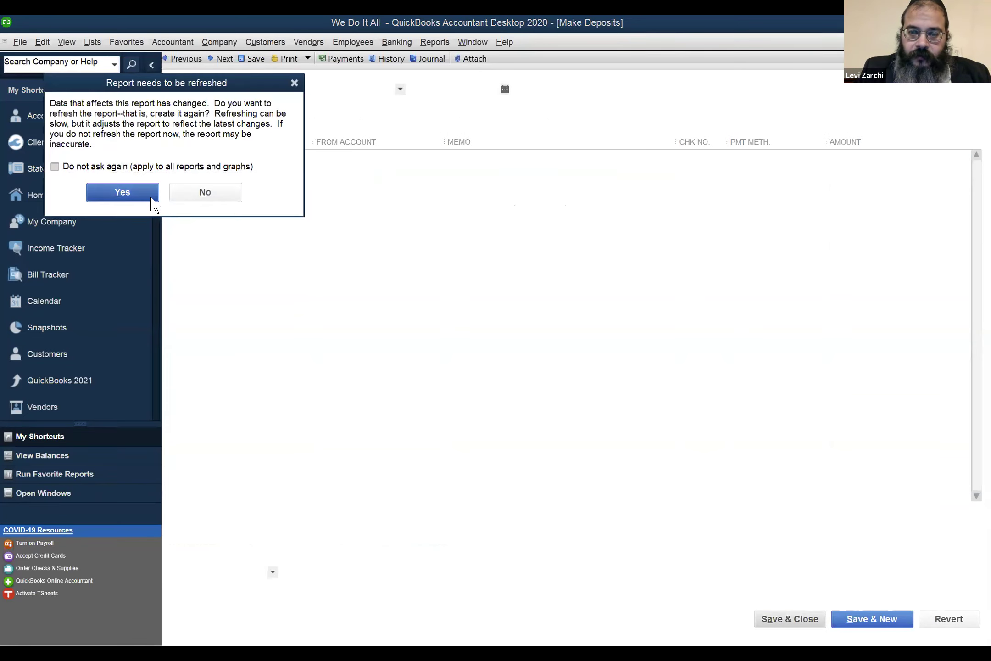
click(152, 199)
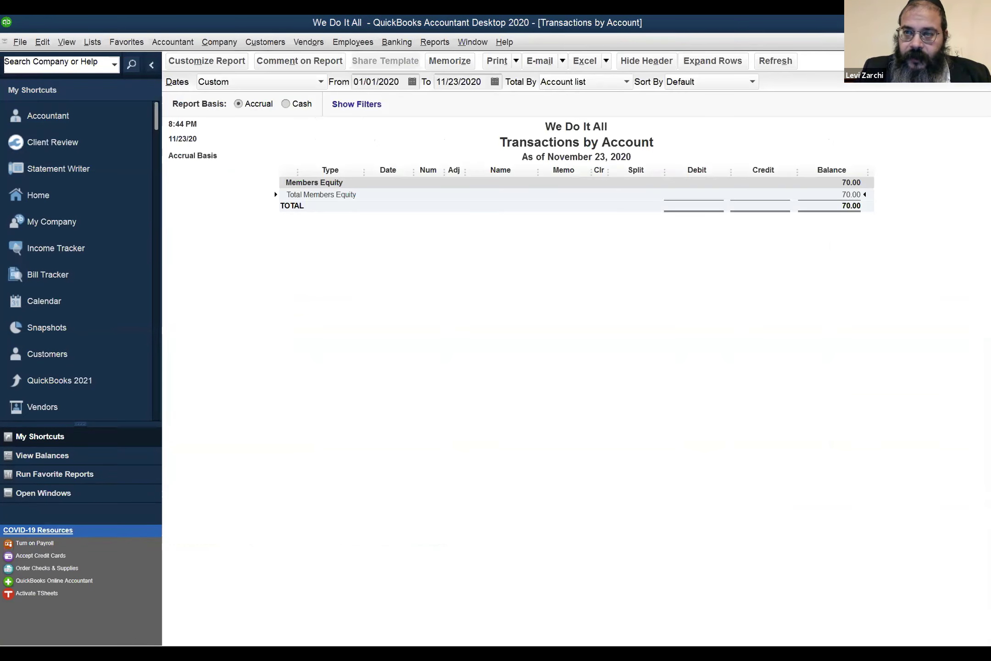
key(Escape)
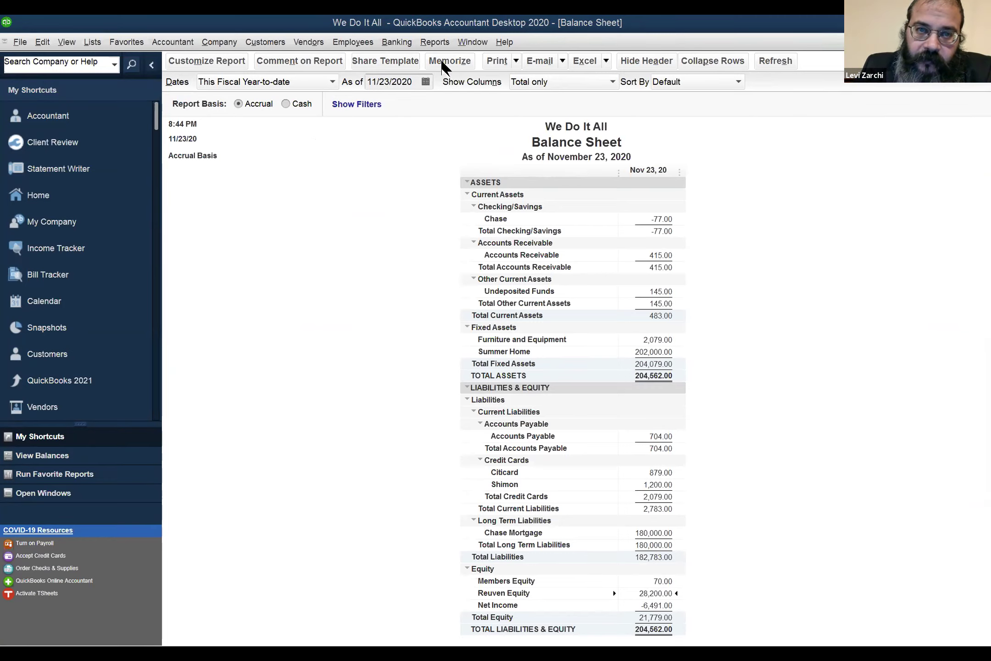
Run the standard Balance Sheet report from the company and financial reports
click(448, 44)
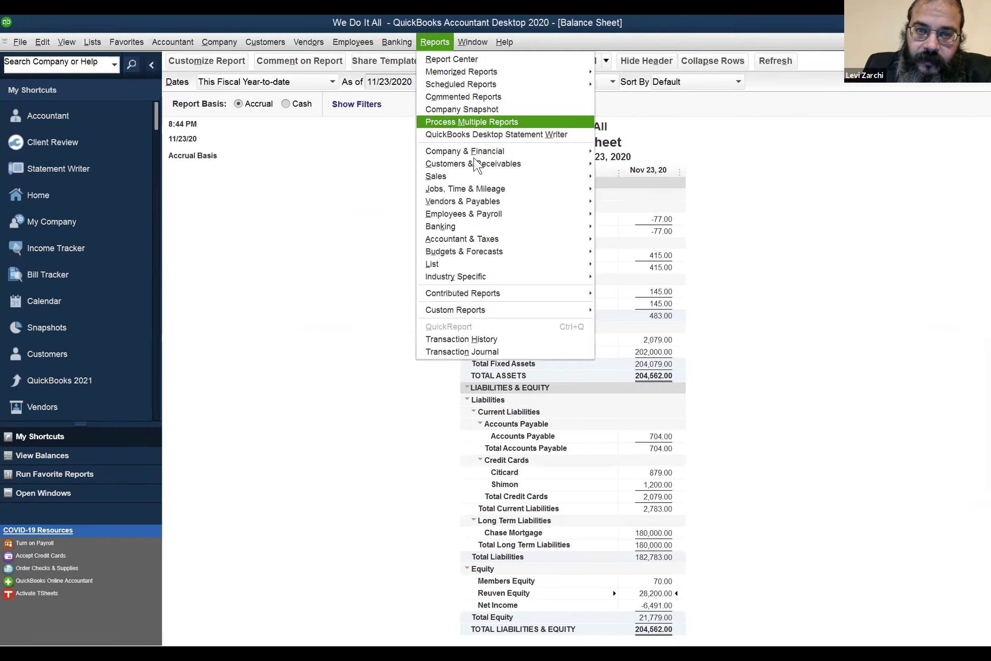
mouse_move(486, 154)
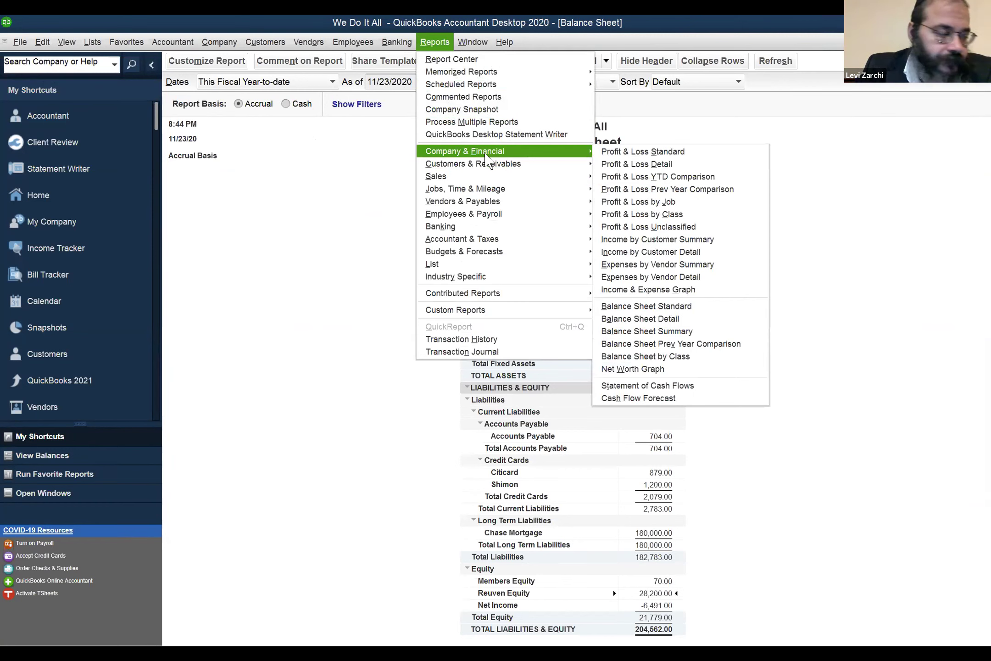
click(709, 314)
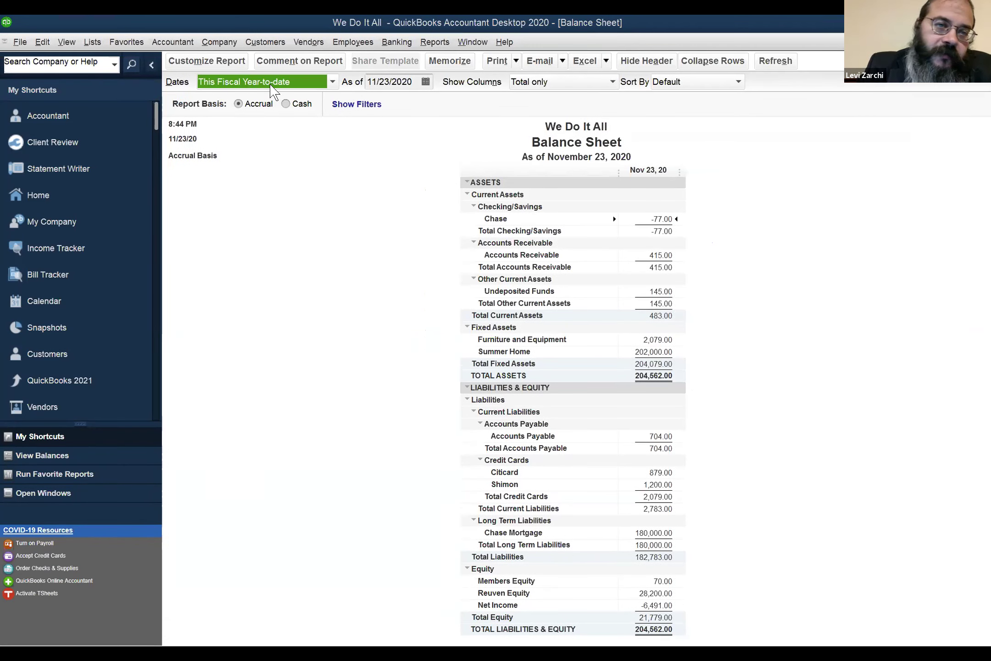
View the balance sheet for This Fiscal Year, and return its date range to This Fiscal Year-to-date
click(287, 85)
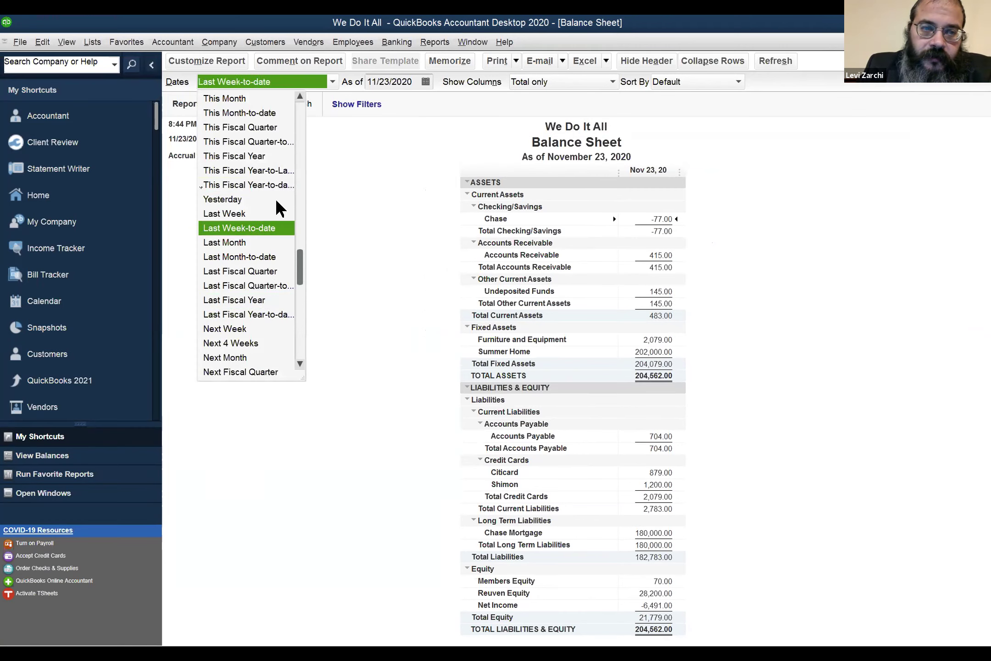
click(279, 157)
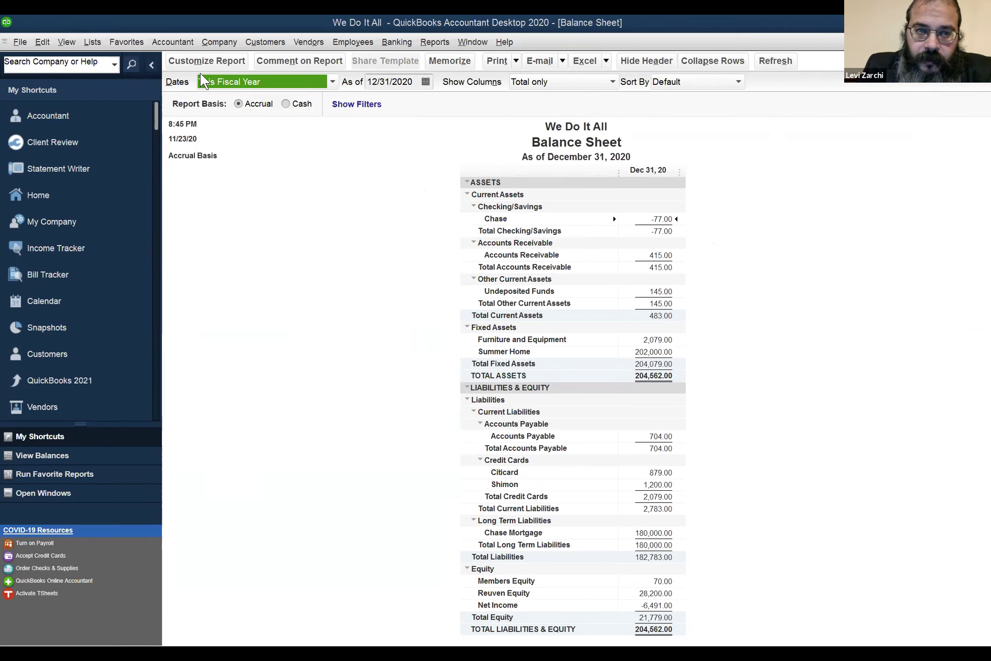
click(236, 85)
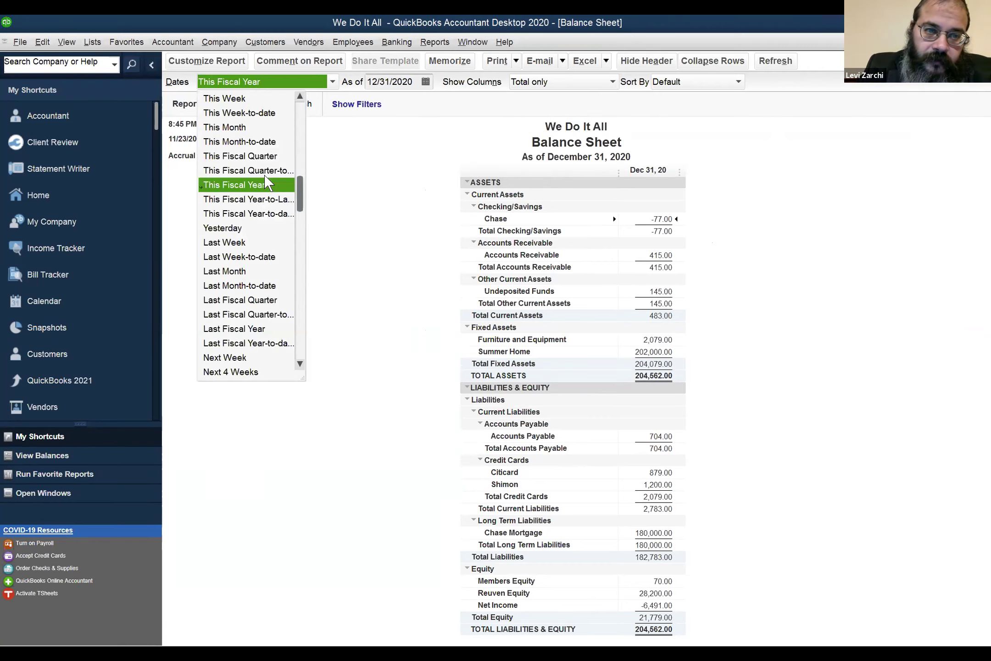
click(275, 216)
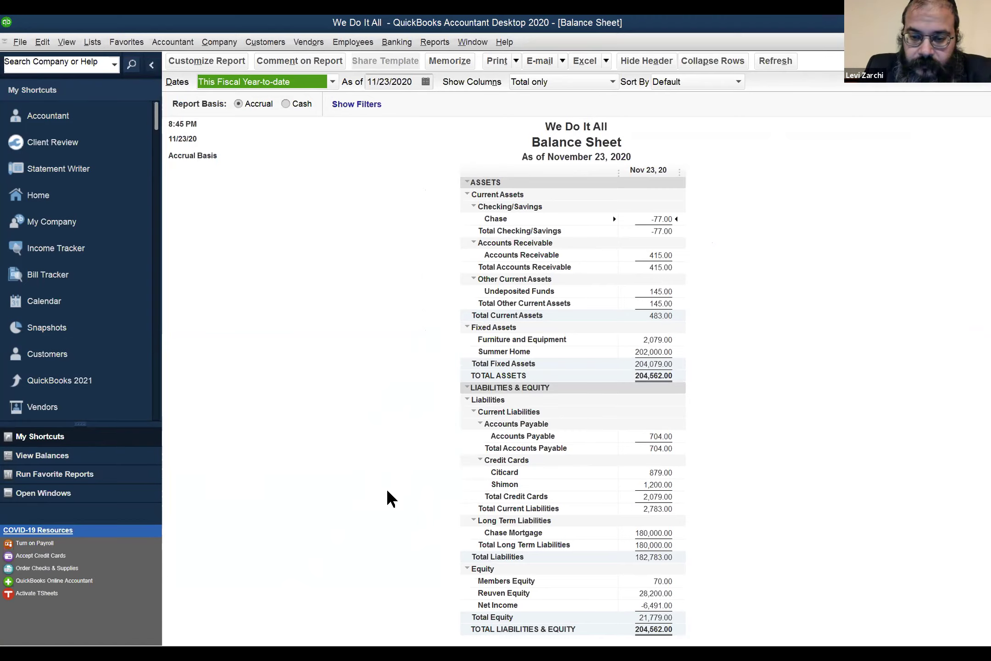
click(648, 420)
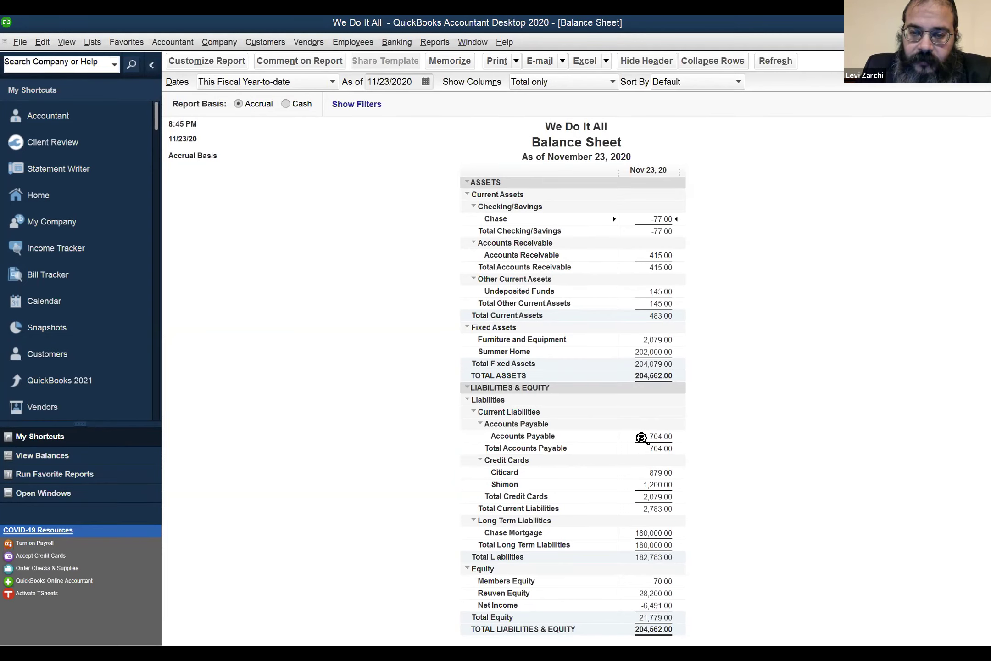
Collapse the Long Term Liabilities group in the balance sheet and switch to the already open Profit & Loss report
click(658, 353)
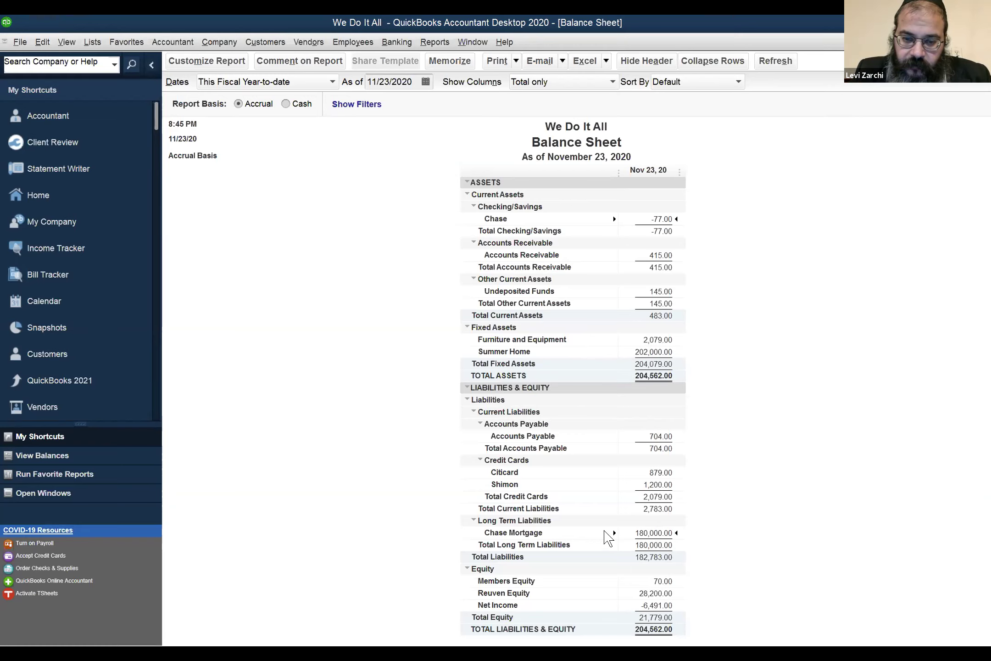
click(503, 520)
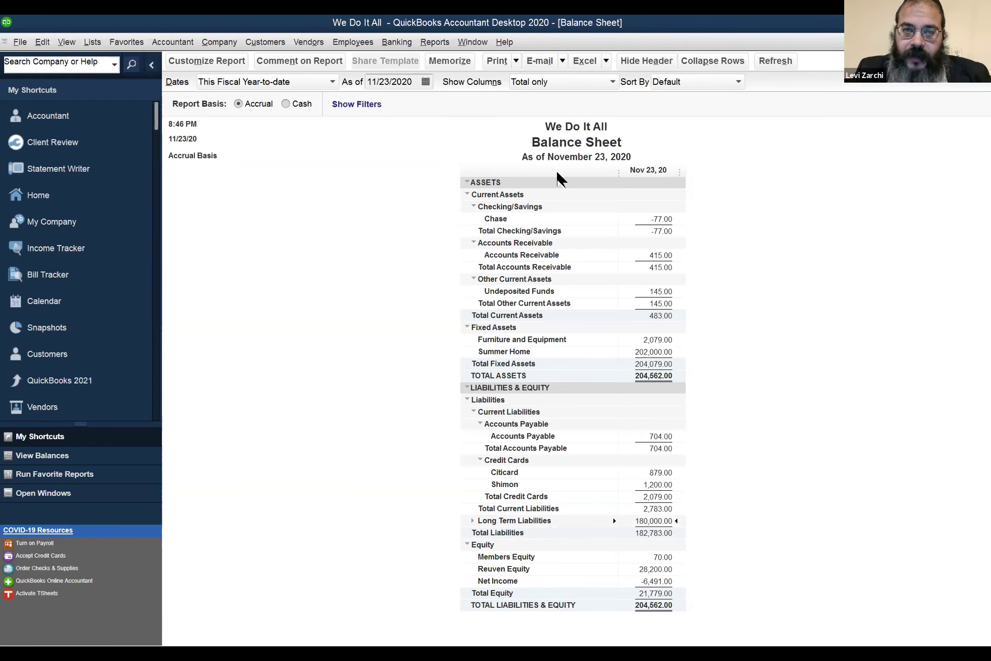
click(474, 43)
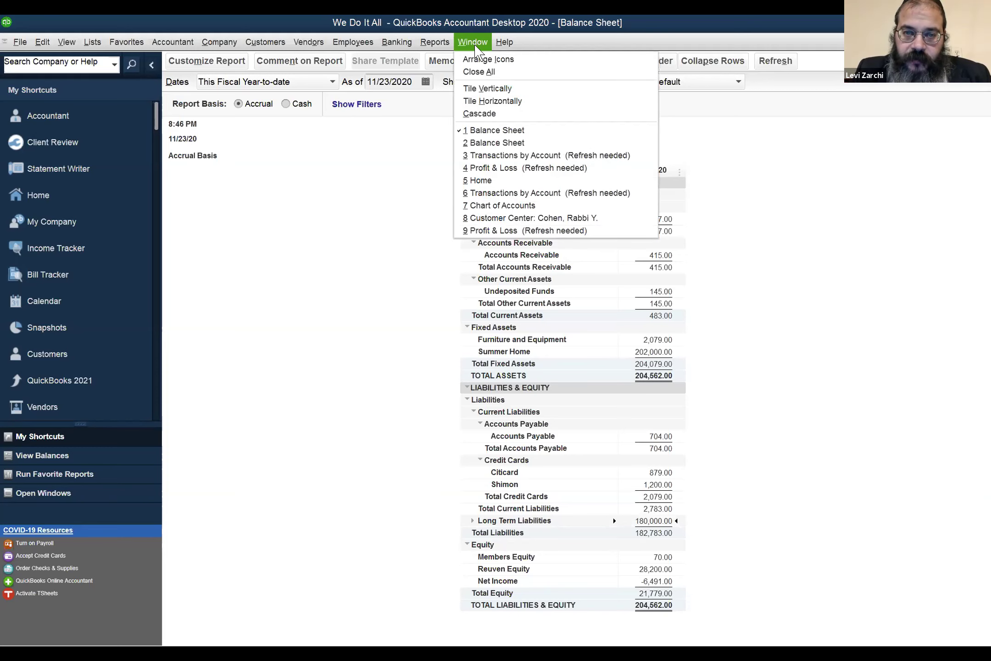
click(511, 171)
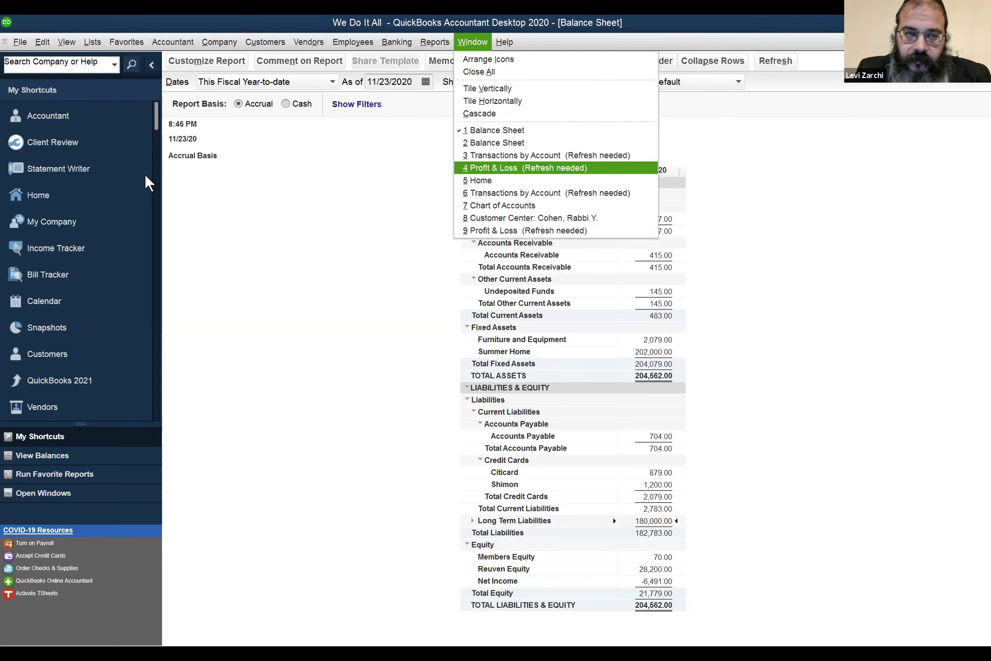
click(129, 193)
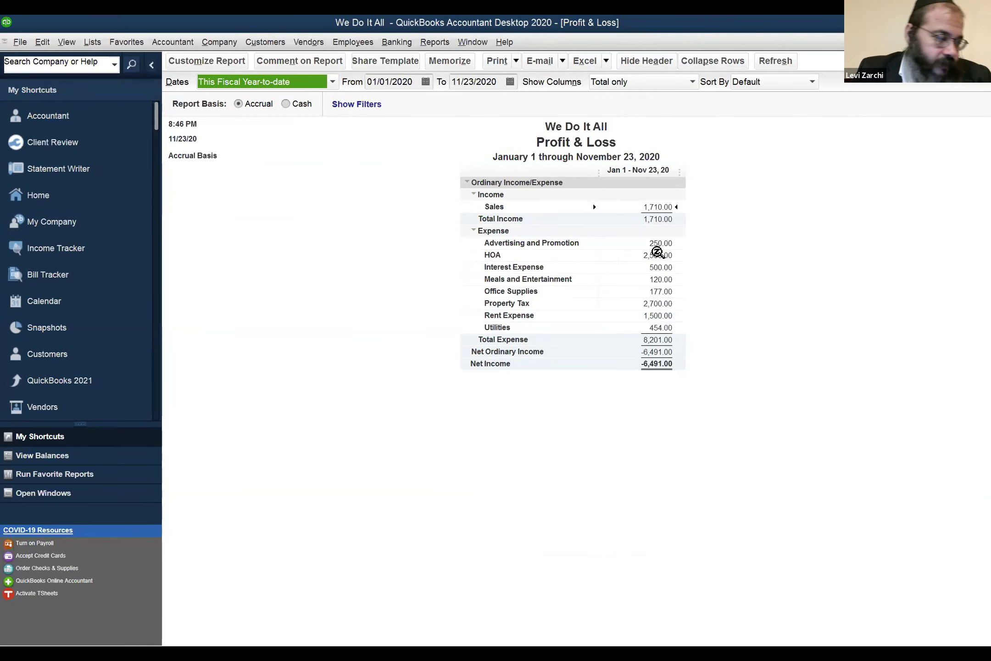
Create a standard Profit & Loss report for This Fiscal Year and select its Net Income amount
click(438, 41)
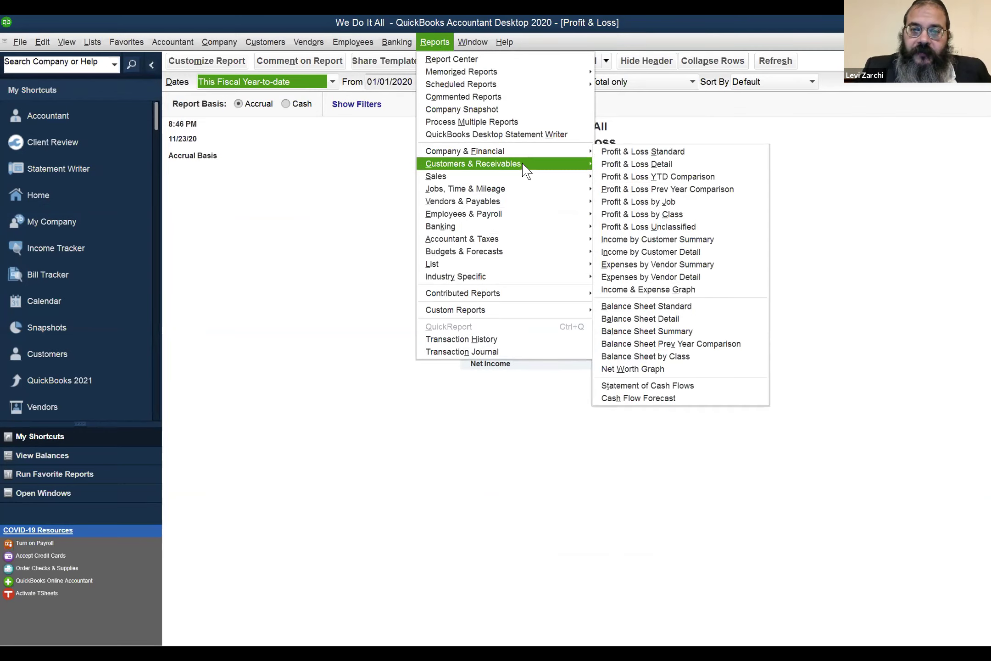
mouse_move(580, 152)
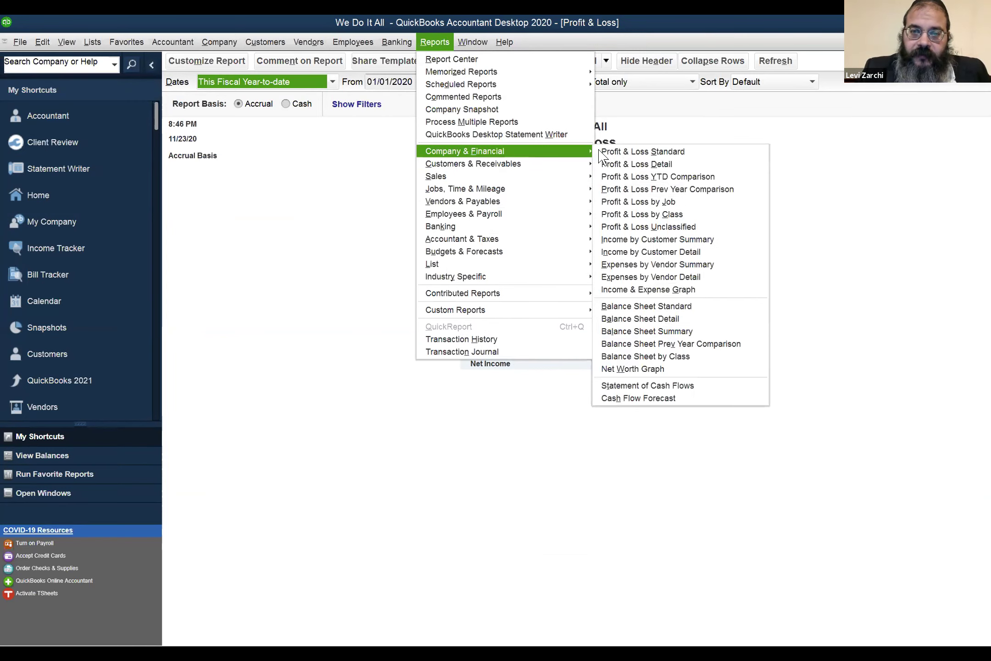
click(599, 156)
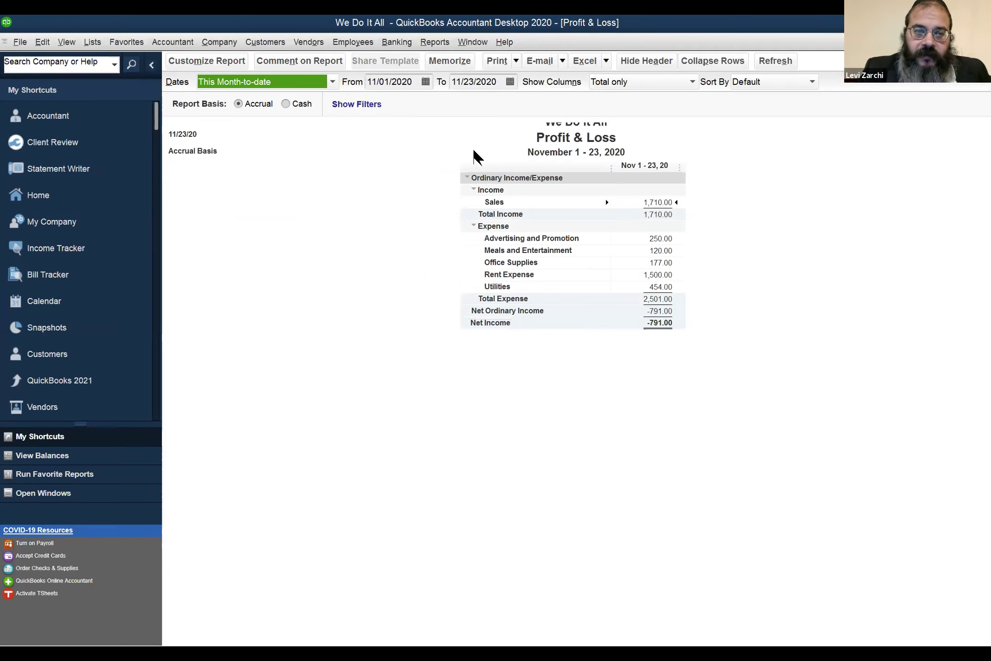
click(255, 84)
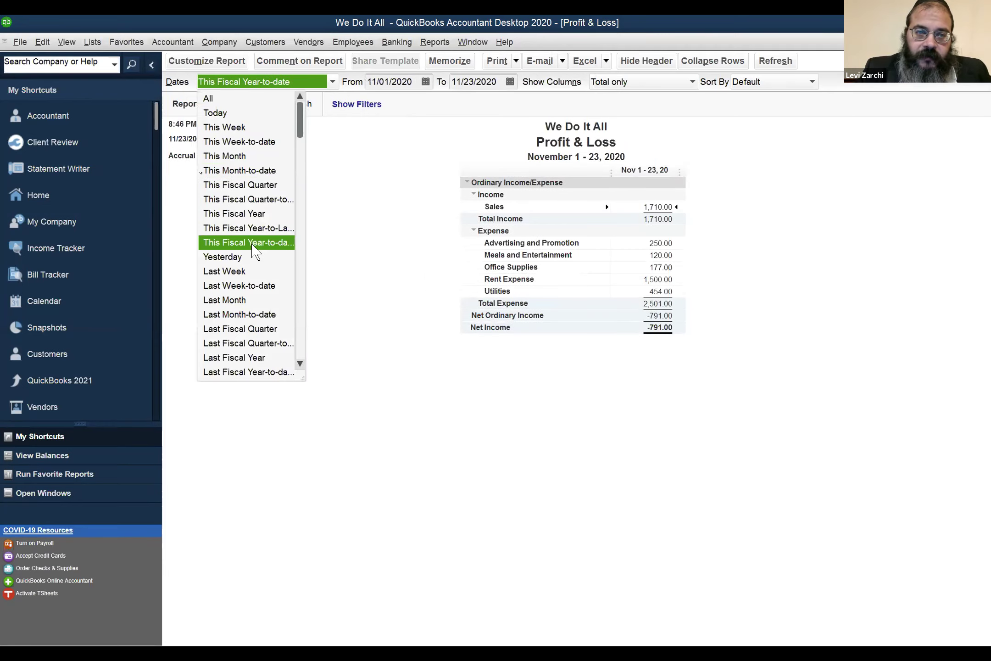
click(340, 291)
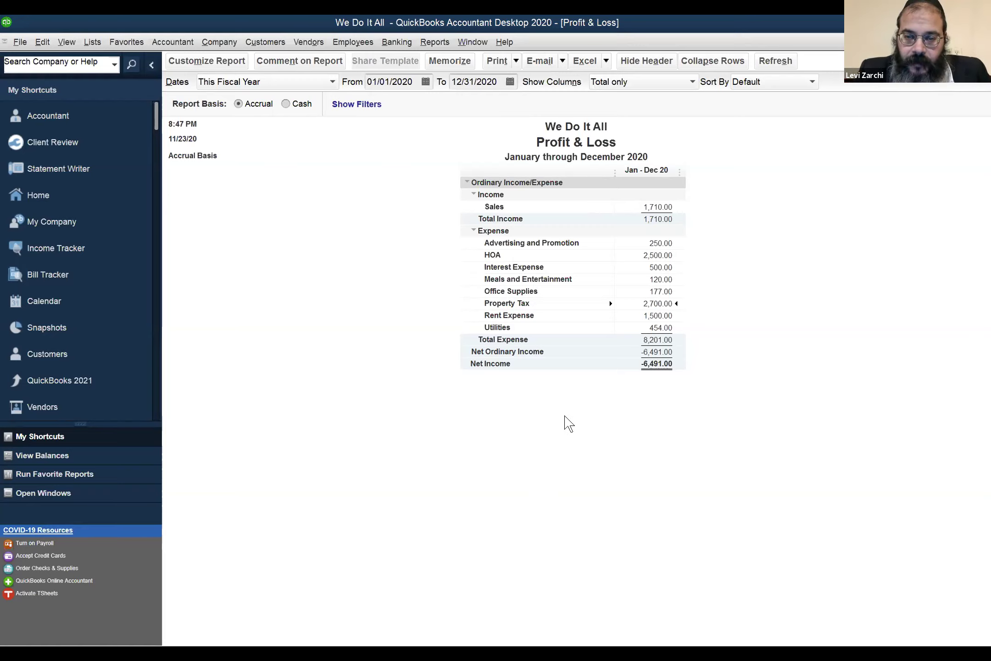
click(646, 366)
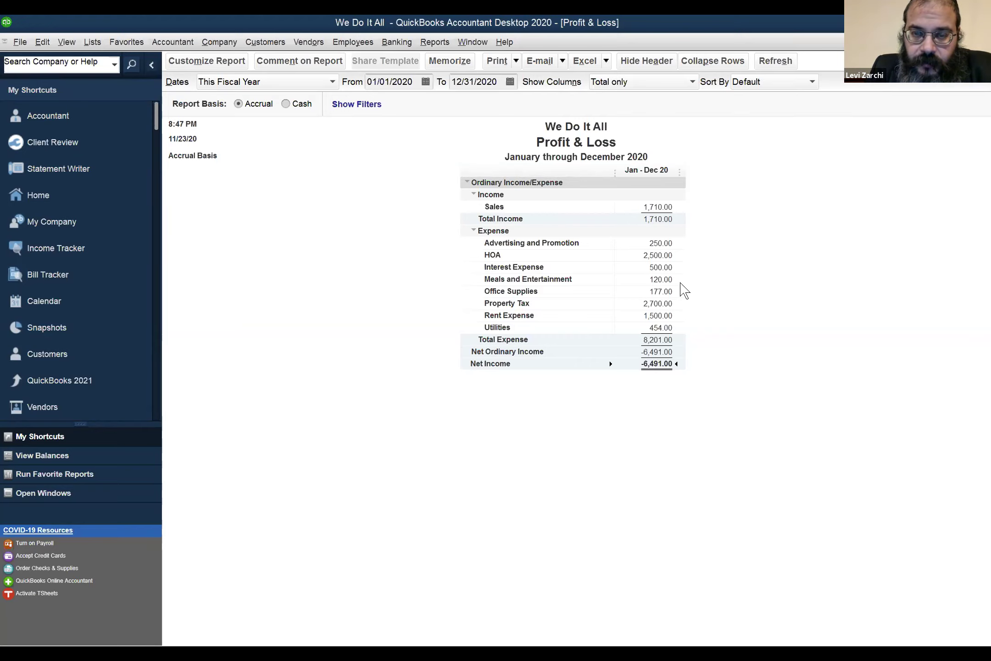
Return to the balance sheet and drill down into the transactions behind the Members Equity amount
click(472, 42)
click(520, 156)
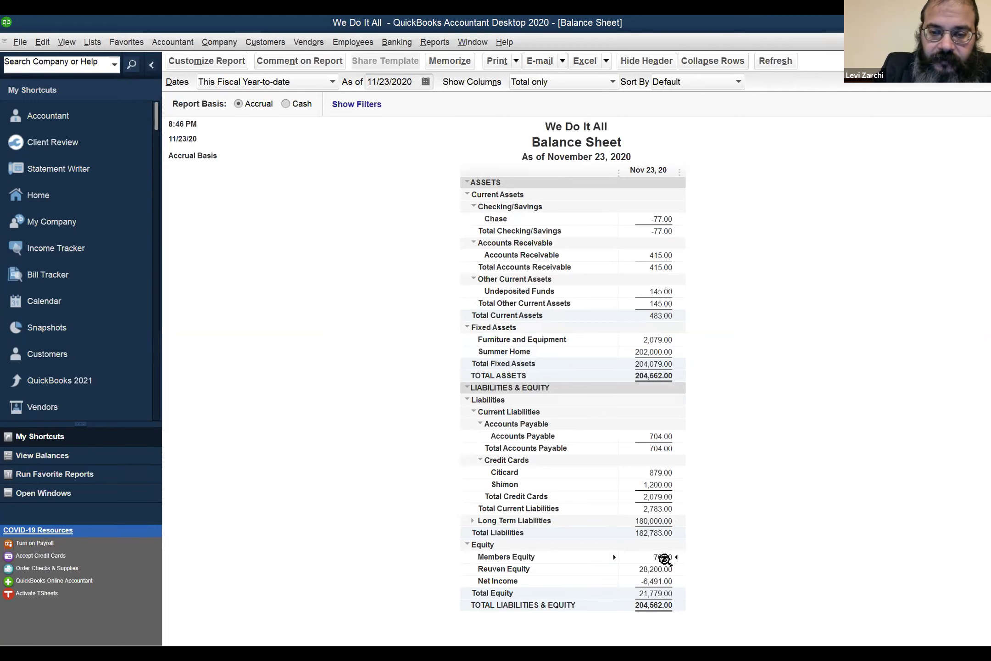
double_click(664, 558)
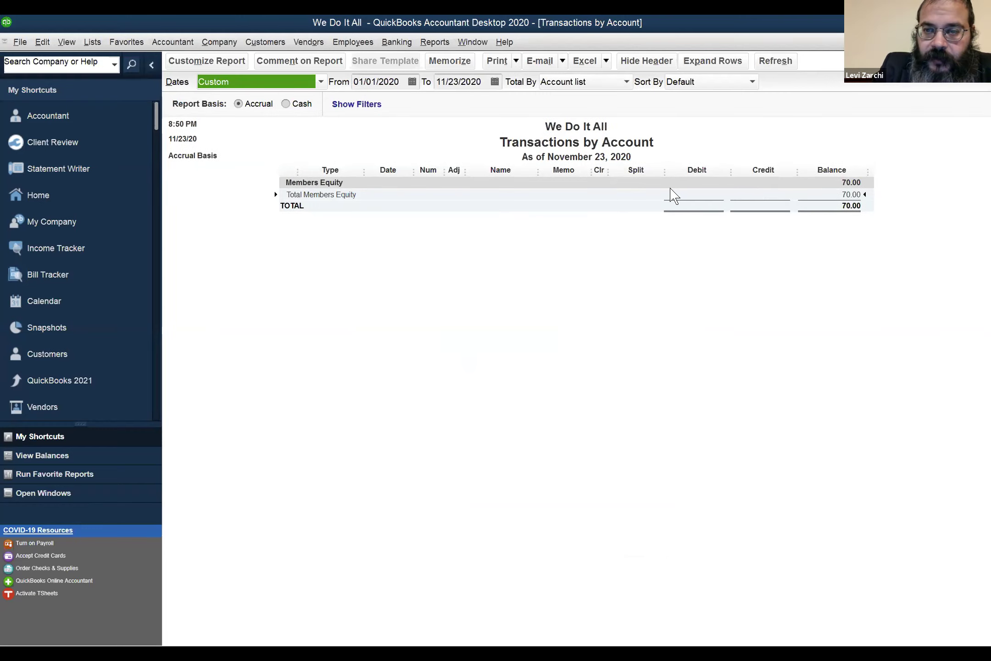
click(737, 194)
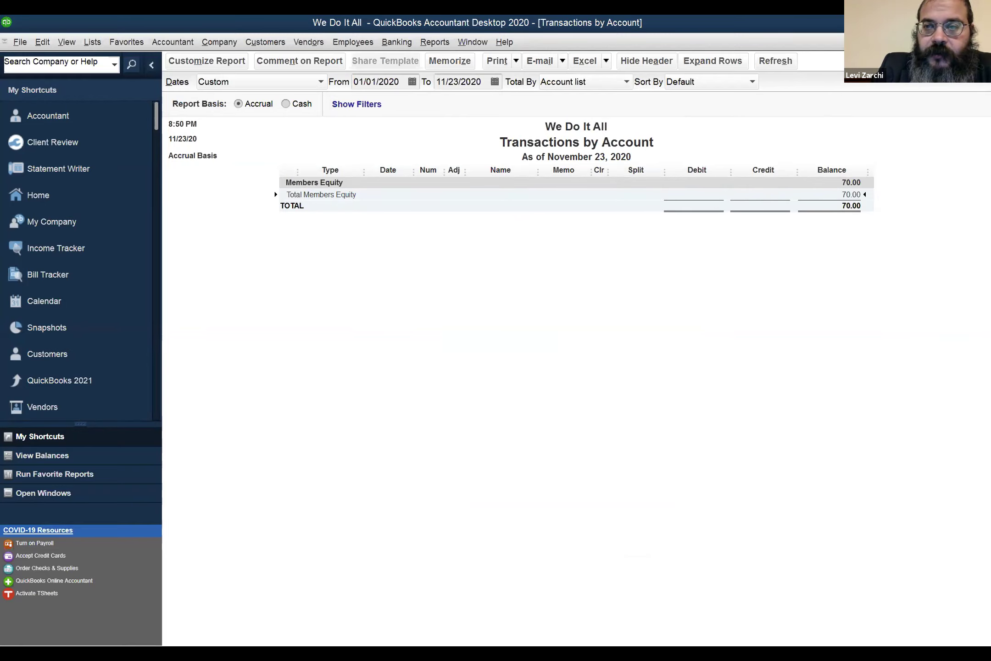
Open the account register for the Chase bank account
click(488, 46)
mouse_move(396, 43)
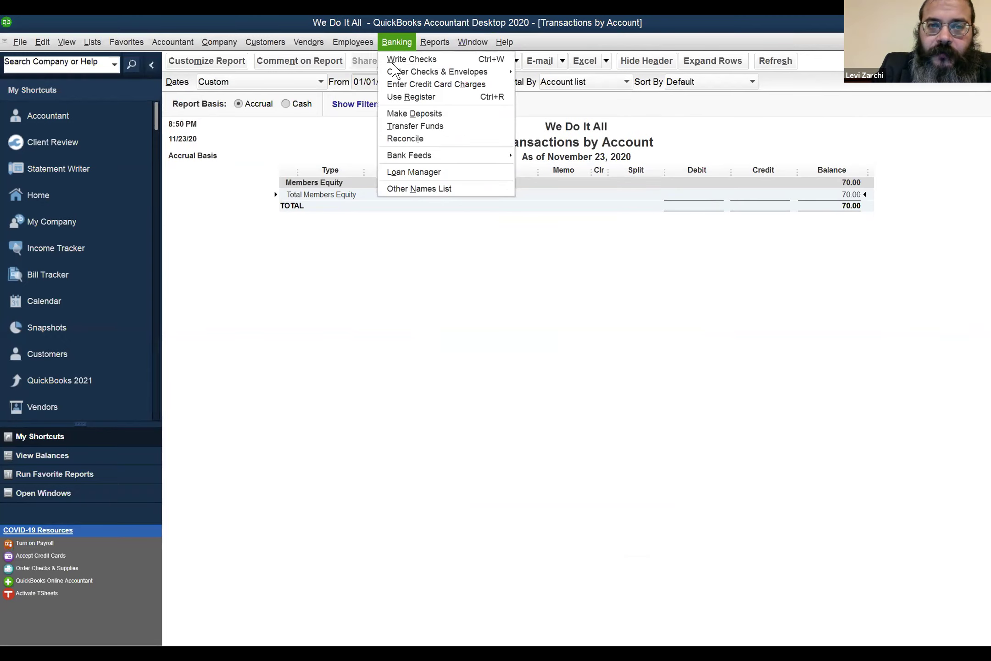
click(404, 46)
click(405, 48)
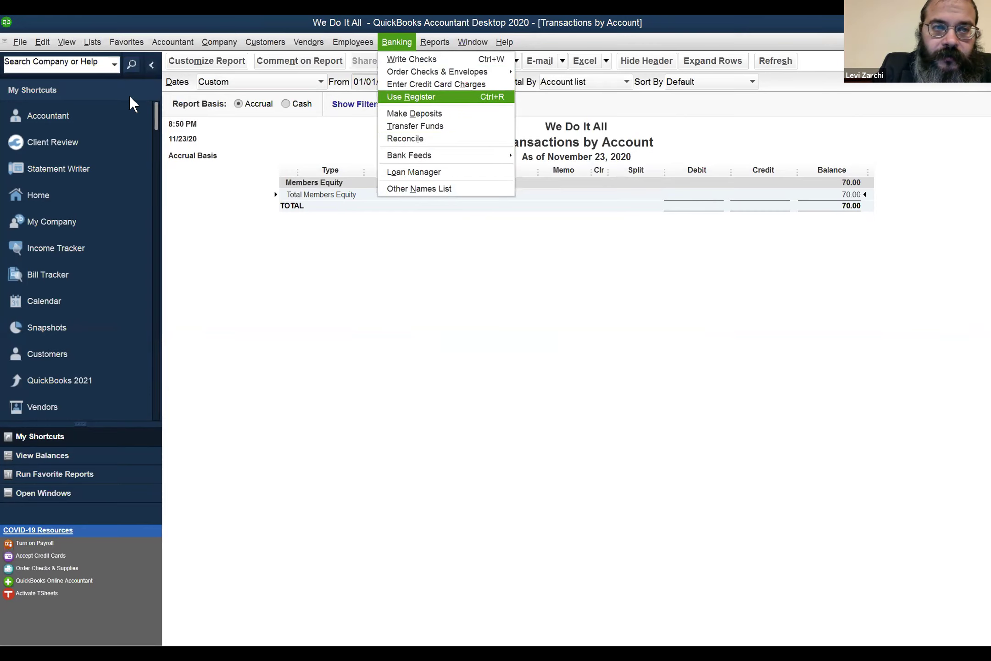
key(Return)
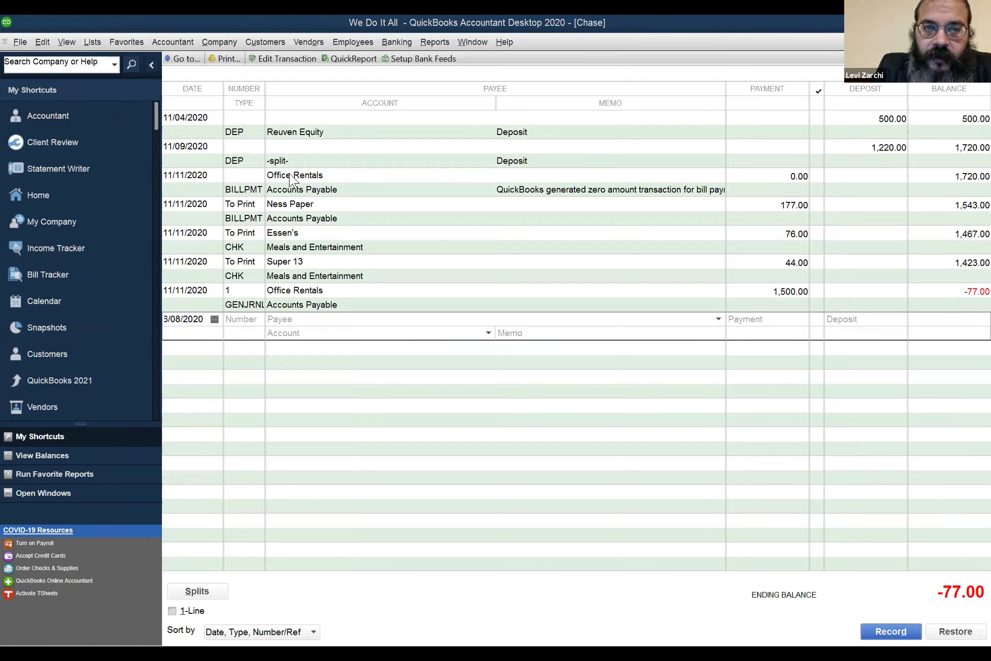
Change the 11/04/2020 deposit's account to Members Equity, and set it back to its original equity account
click(330, 131)
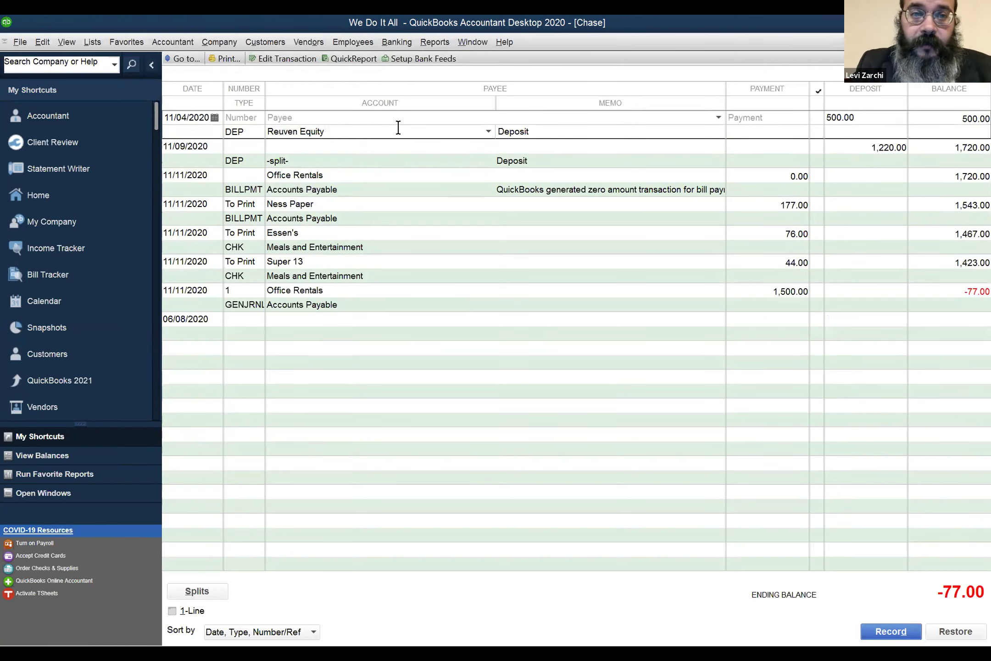
click(489, 132)
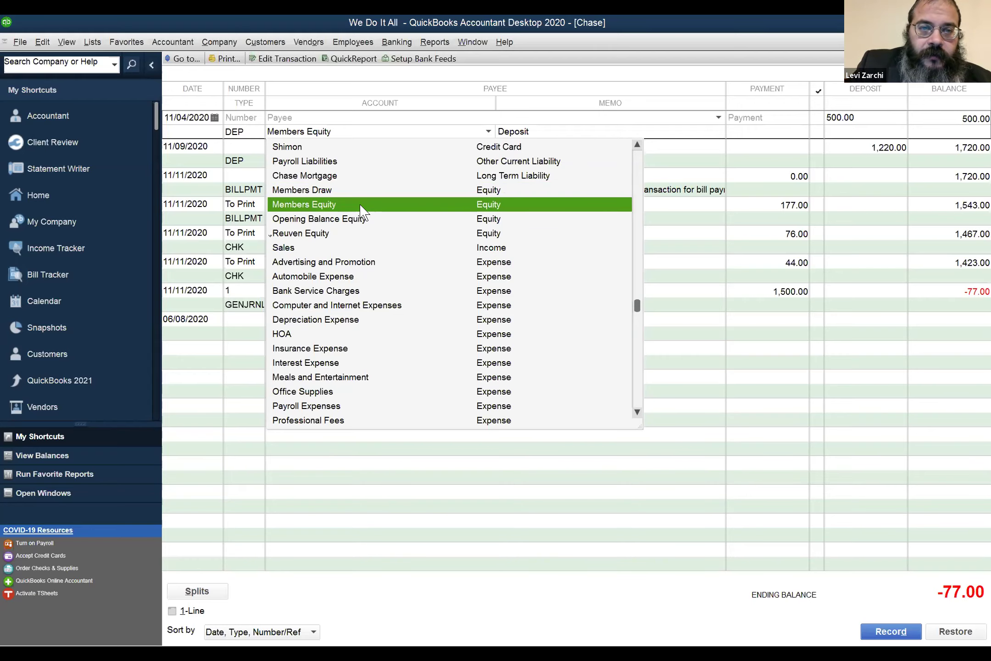
click(348, 127)
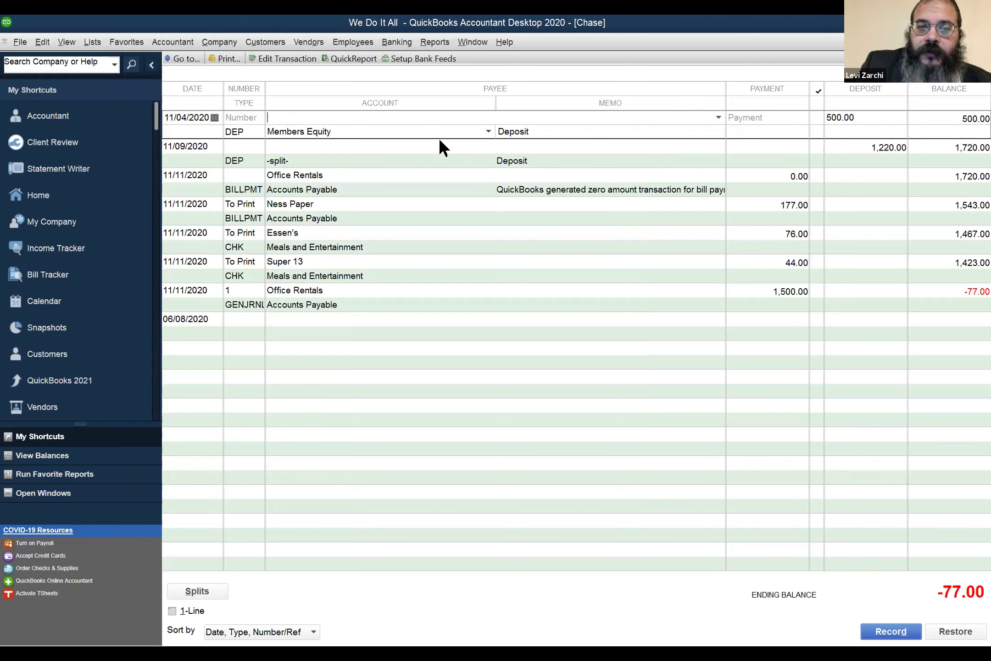
click(489, 132)
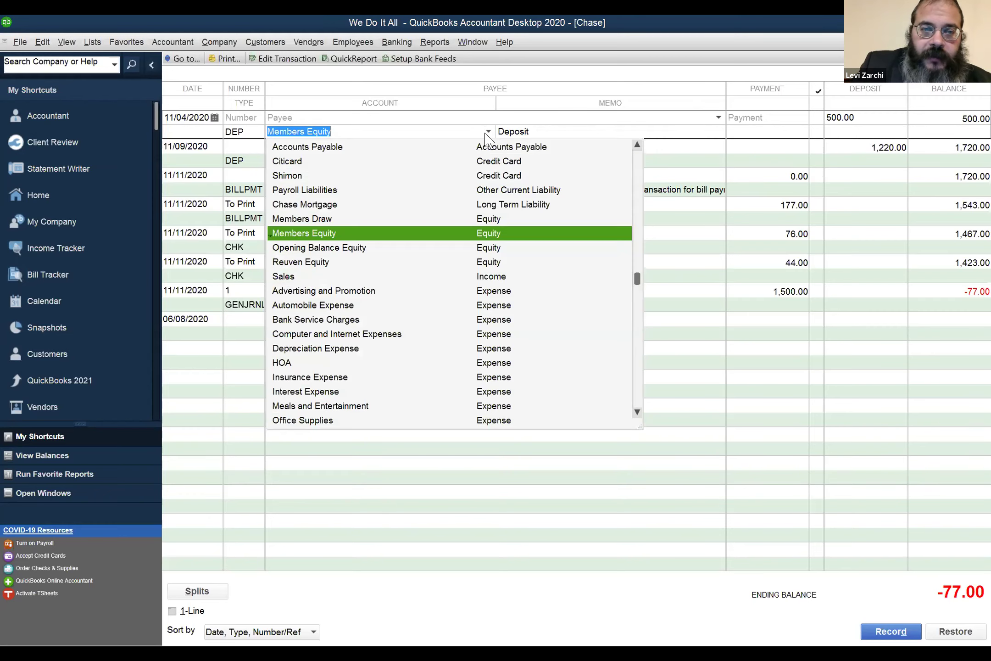
click(301, 262)
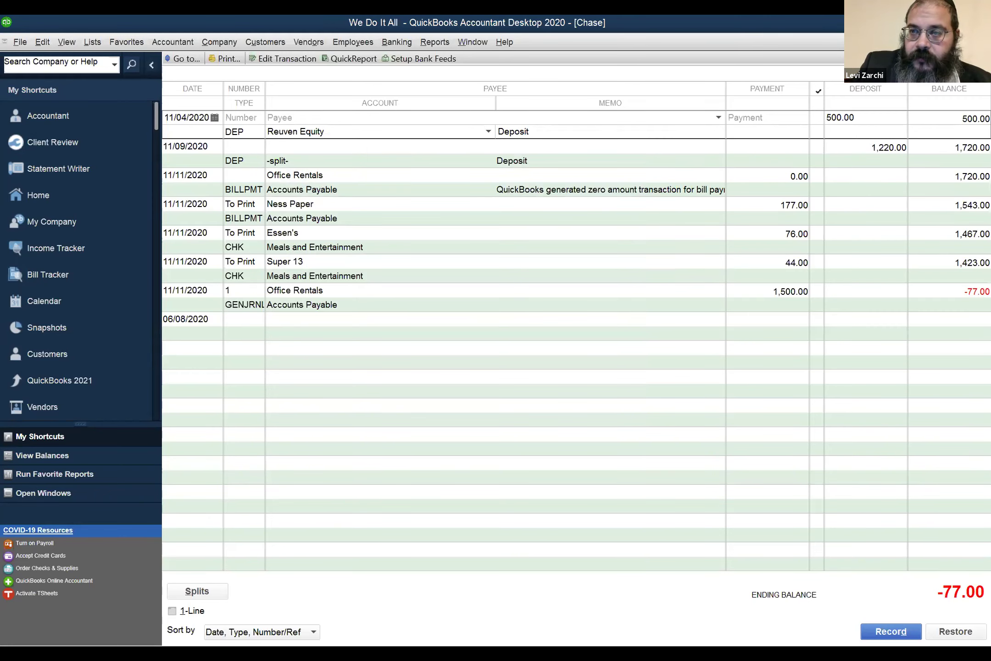
Close the Chase register and the Members Equity transaction report, and select Net Income in the balance sheet
key(ctrl+q)
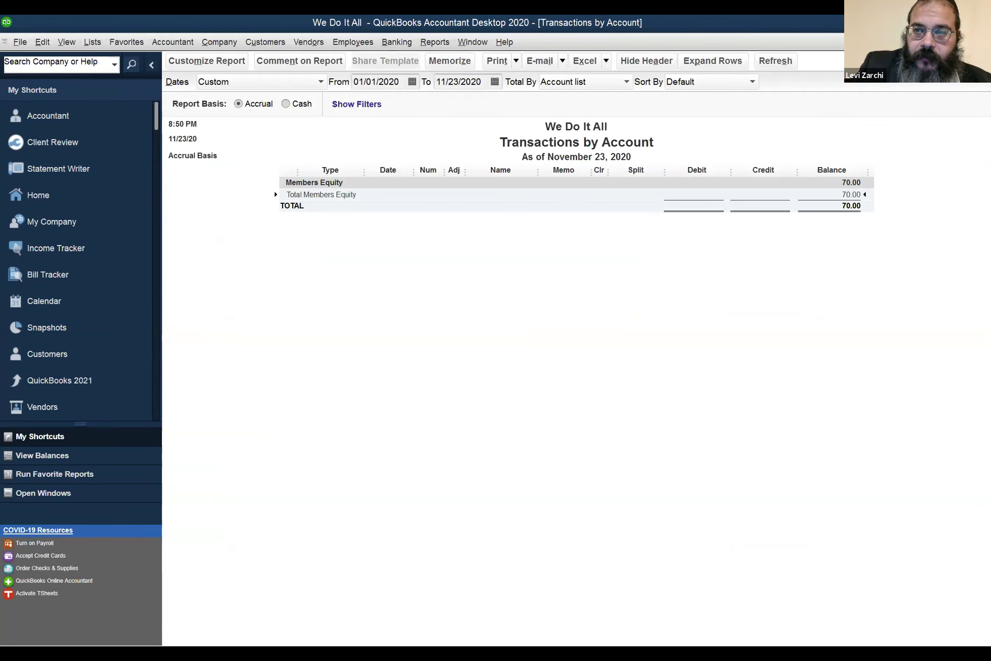
key(Escape)
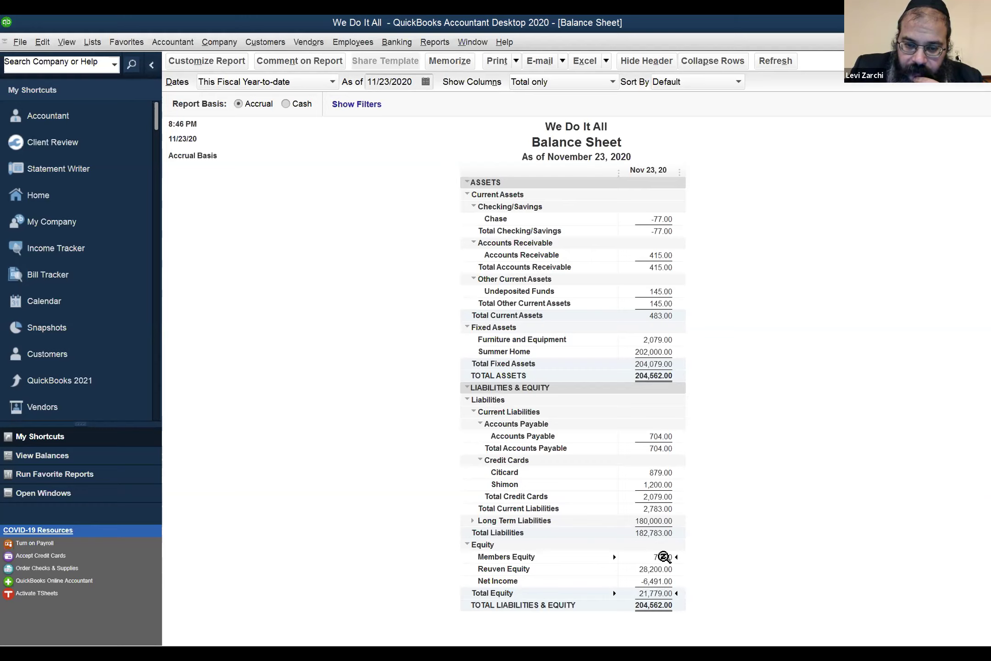
click(652, 582)
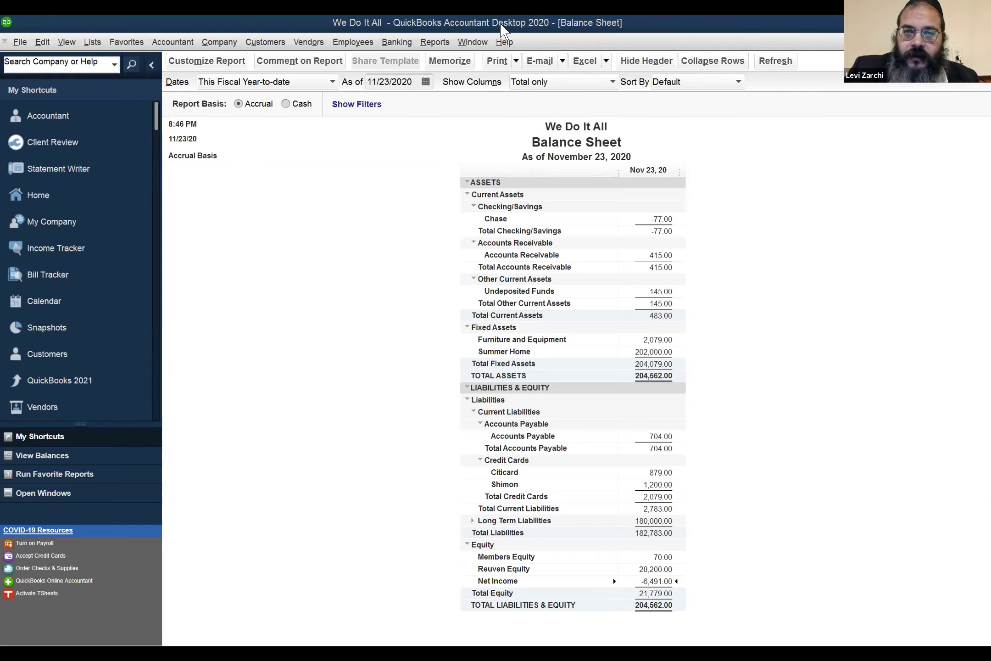
click(473, 44)
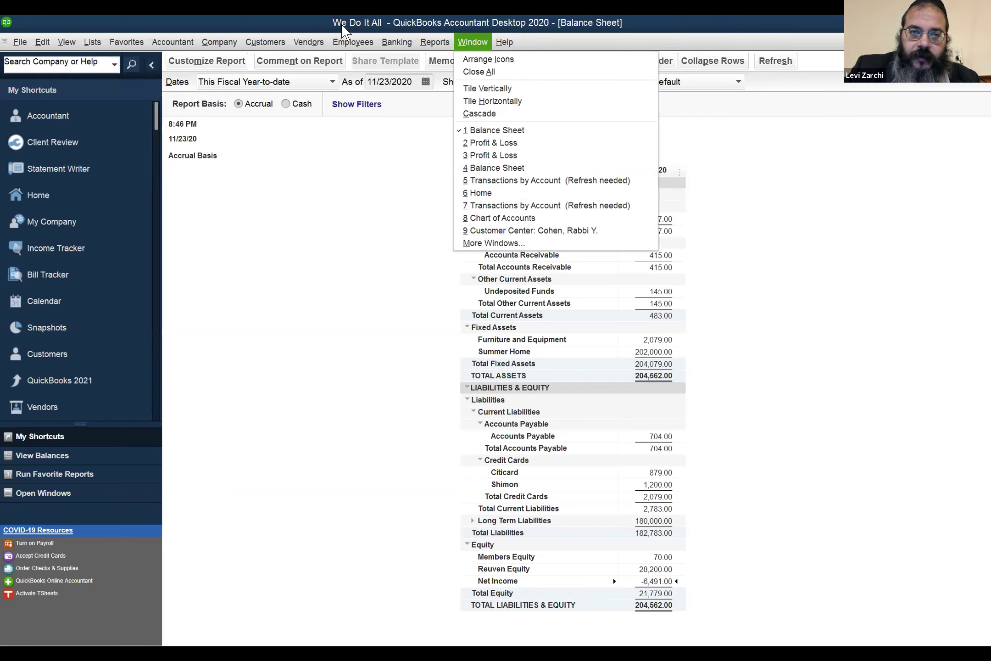
key(Left)
mouse_move(357, 41)
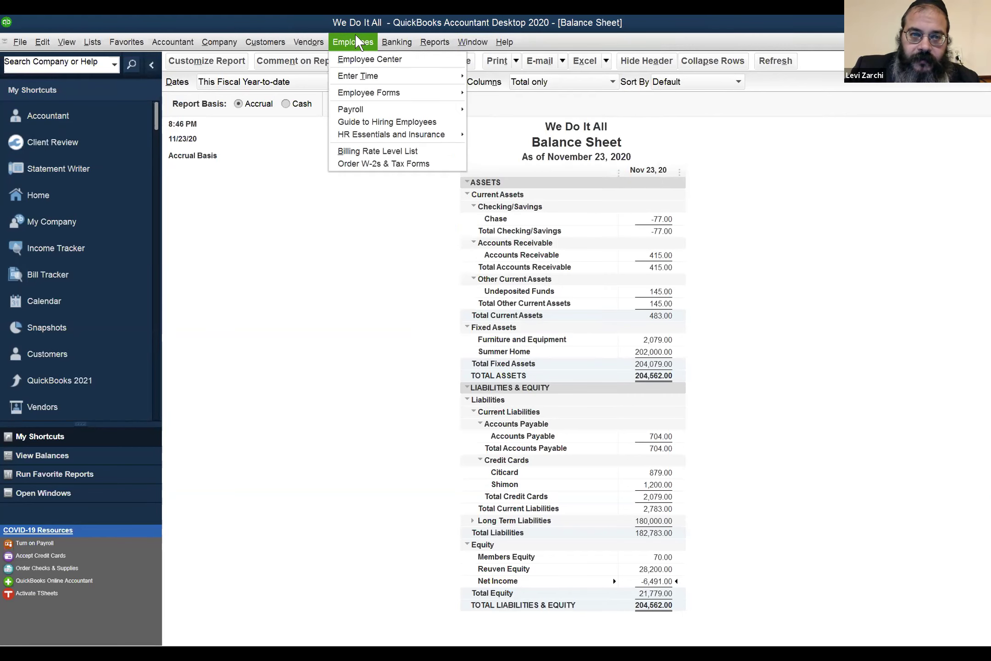
click(357, 42)
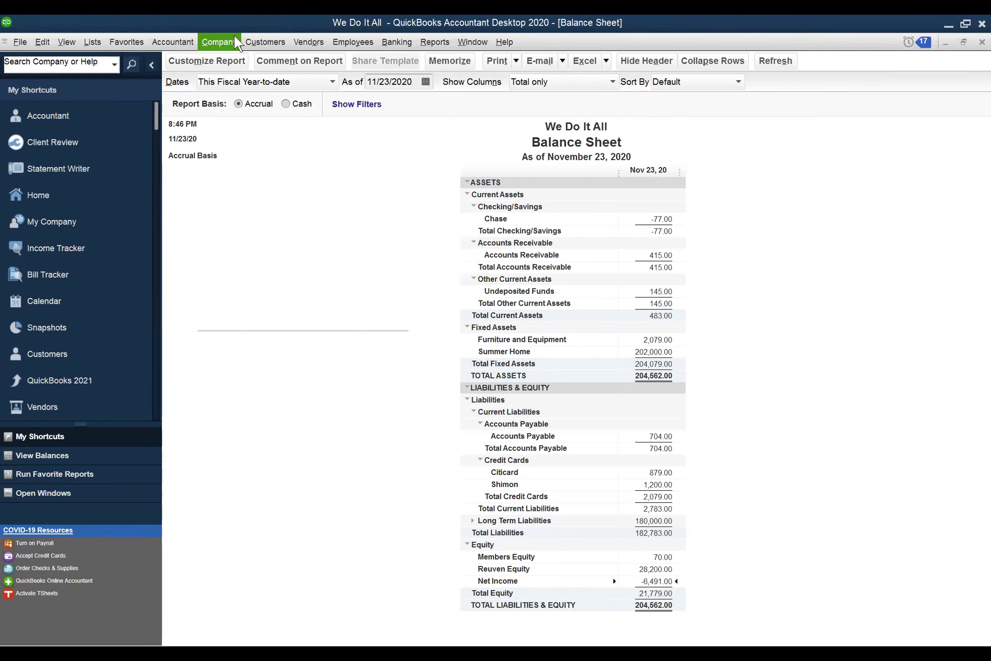
click(236, 43)
key(Right)
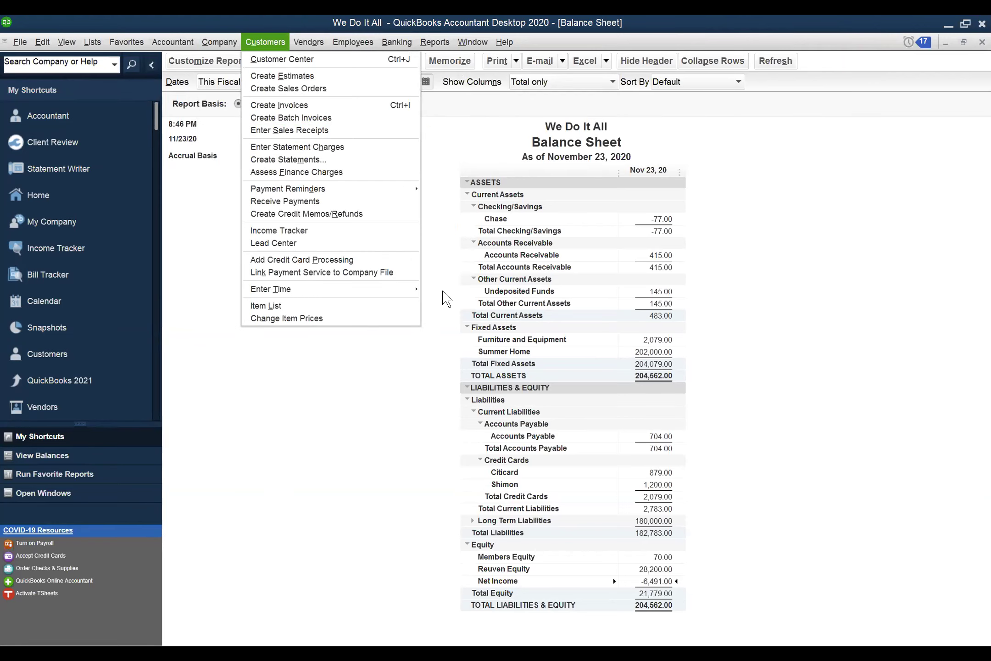
key(Escape)
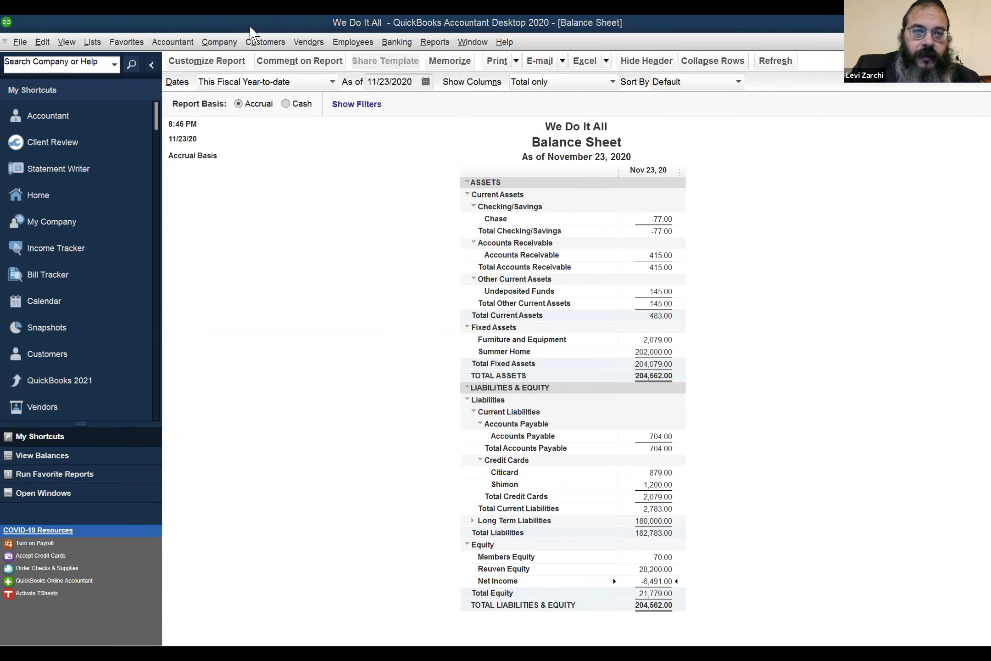
Open the general journal entry form and dismiss the notice about automatic entry numbering
key(Down)
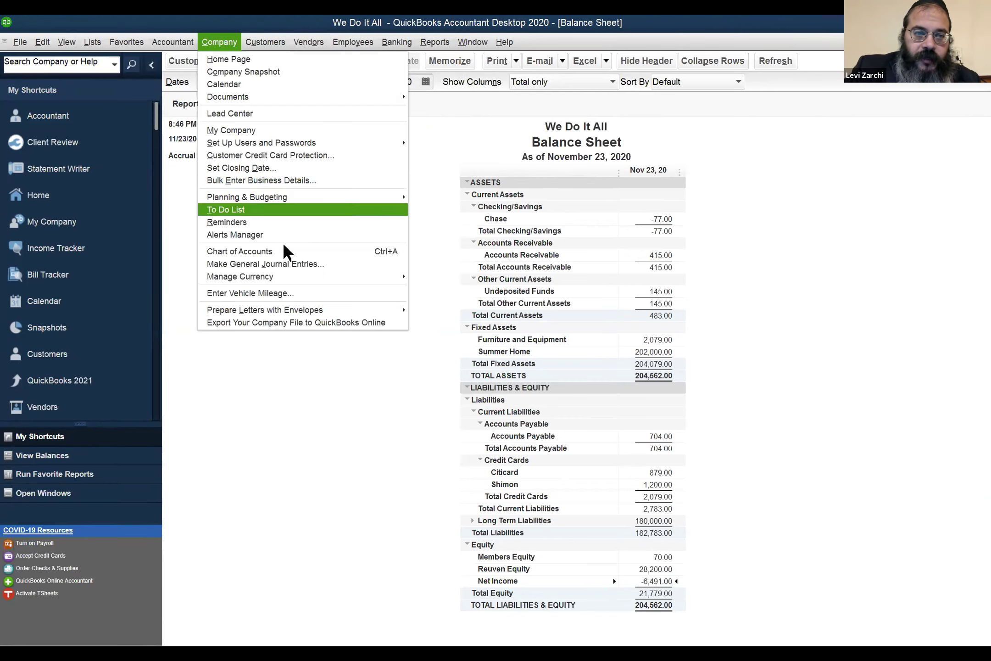
click(287, 262)
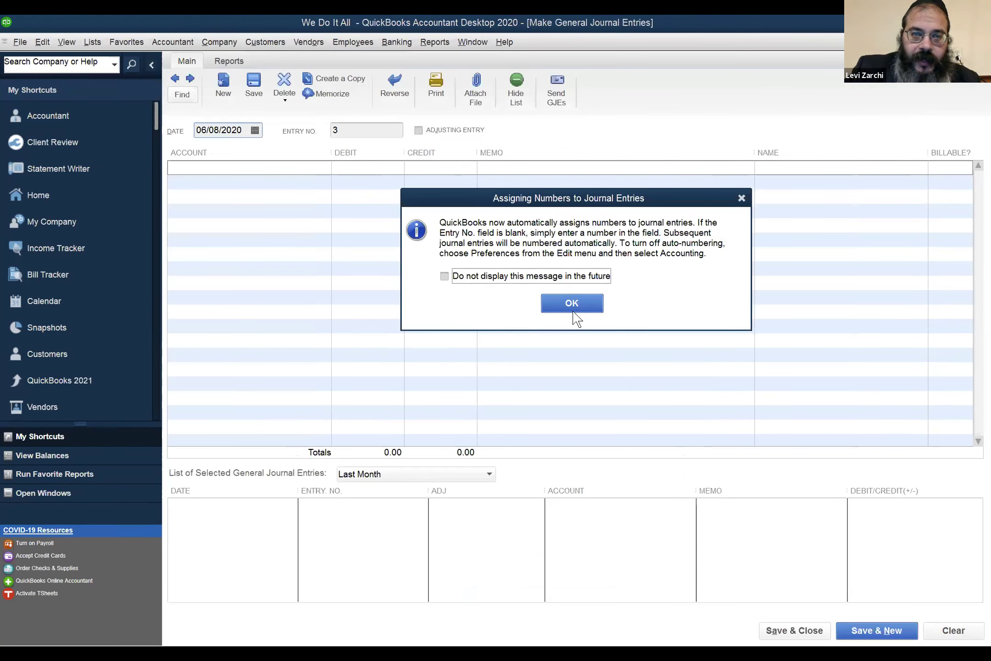
click(551, 304)
Go back through the saved journal entries to entry 1 and select its Chase line
click(172, 76)
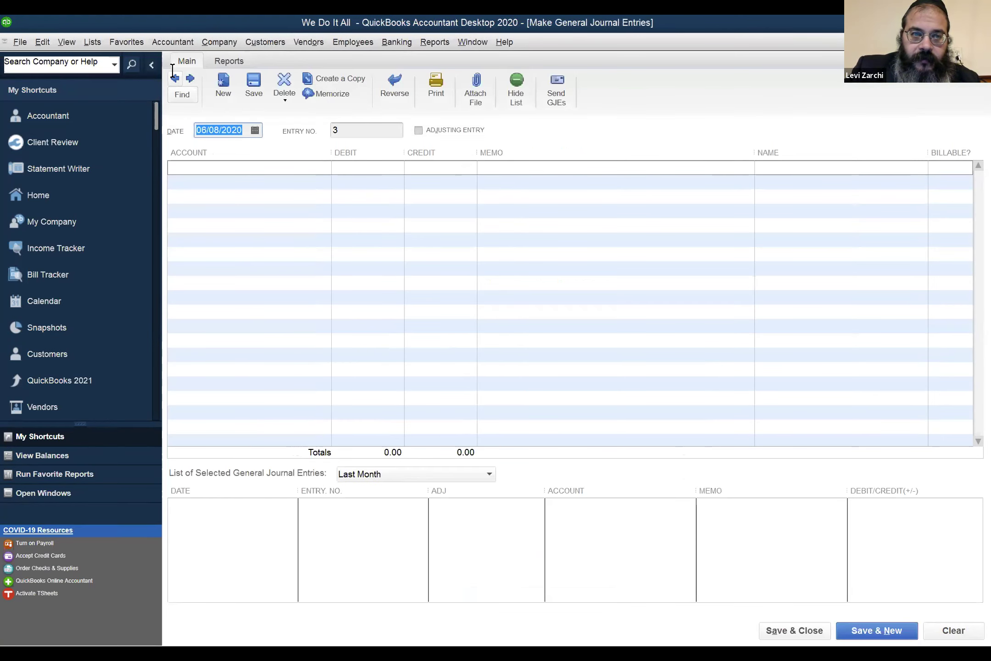
click(173, 76)
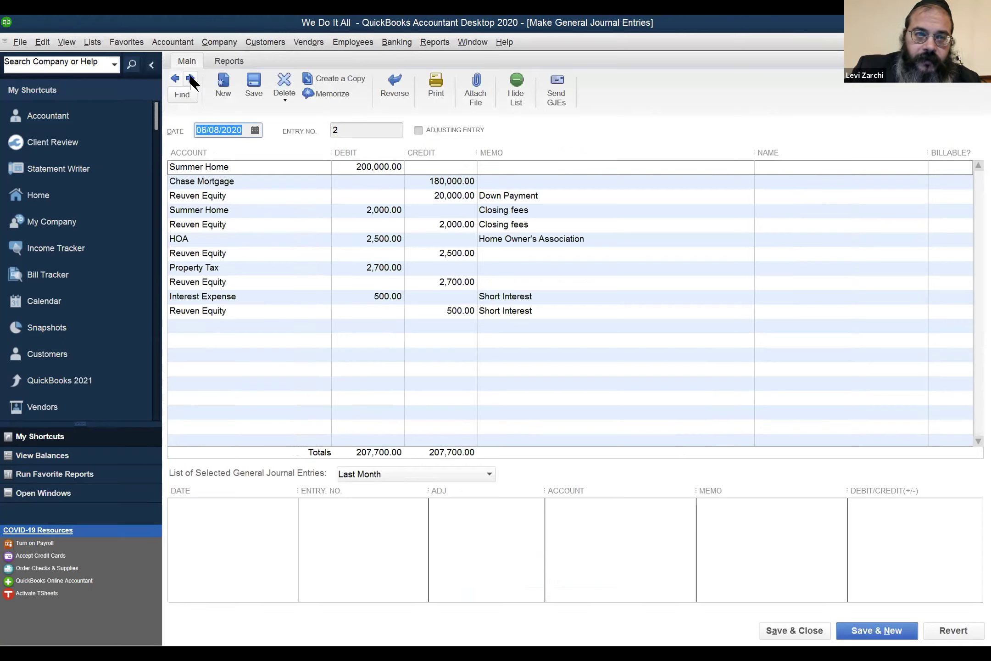
click(176, 78)
click(253, 182)
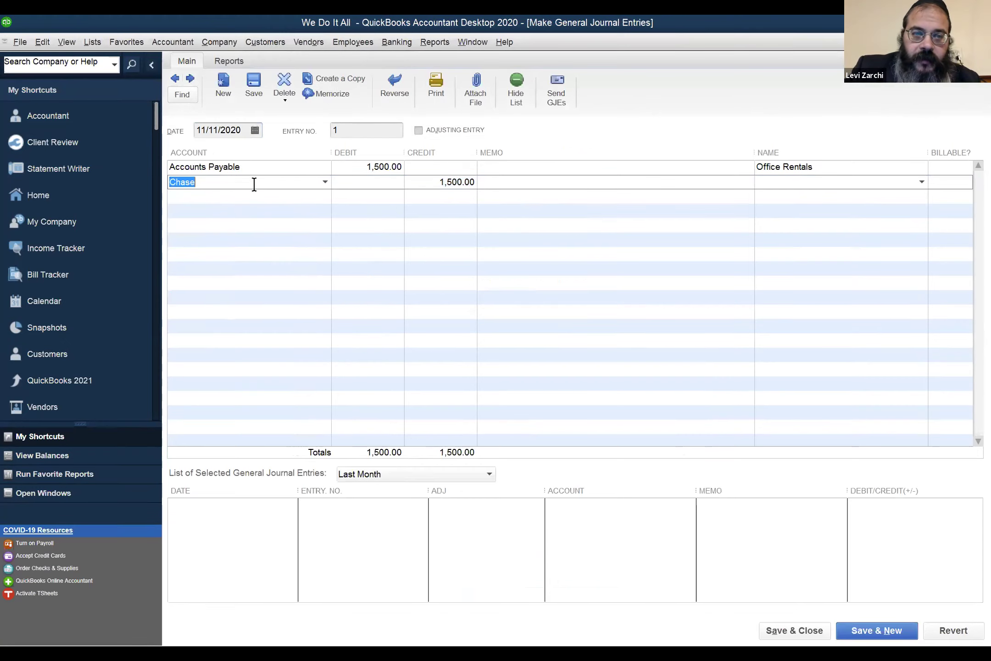
Leave the general journal entry and bring up the balance sheet report
click(248, 186)
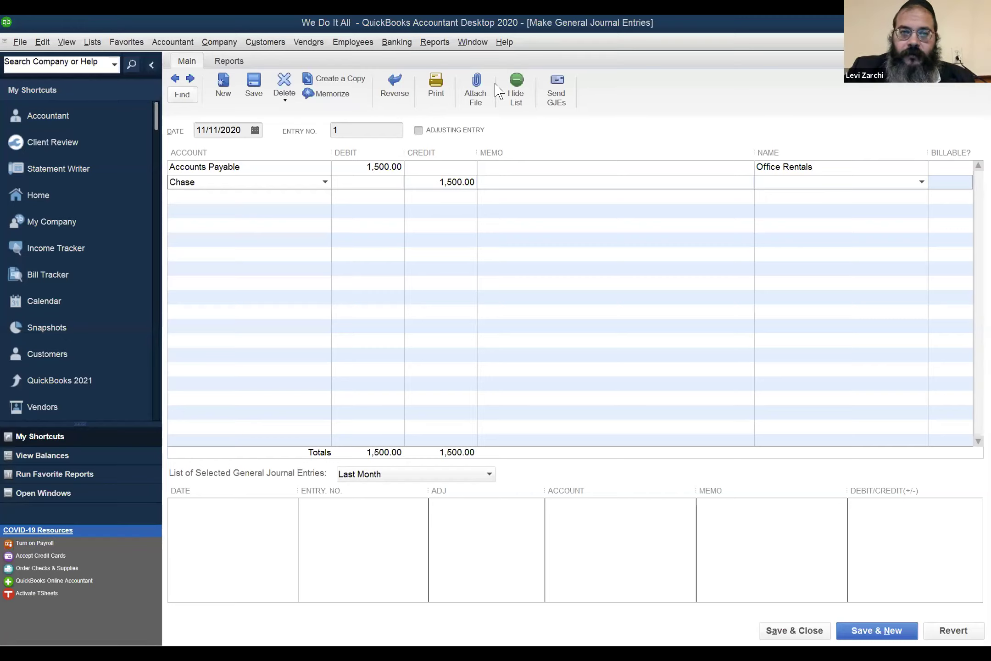
click(472, 41)
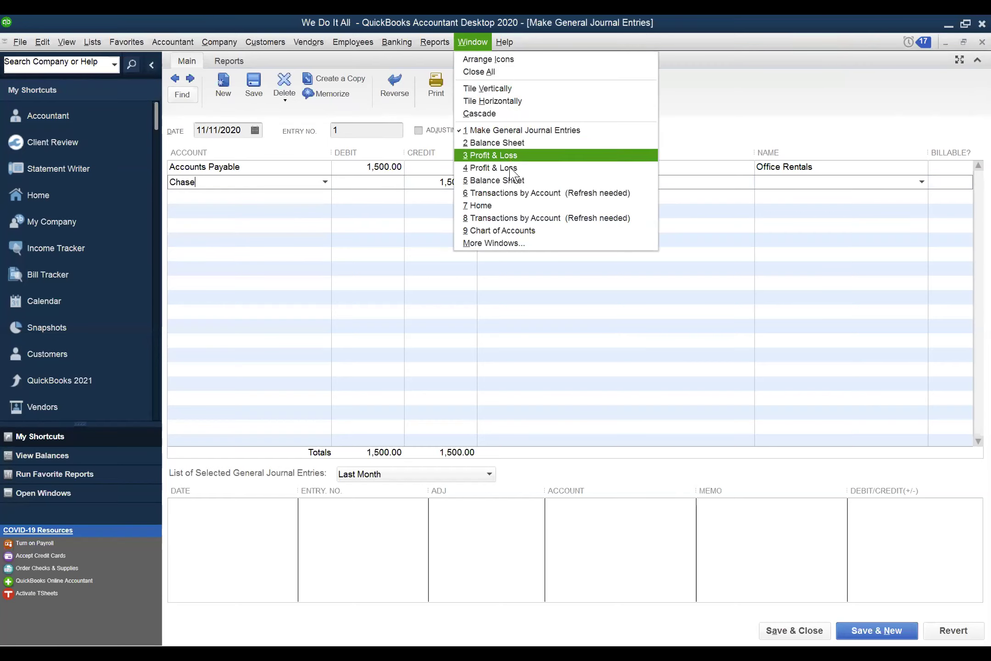
click(529, 145)
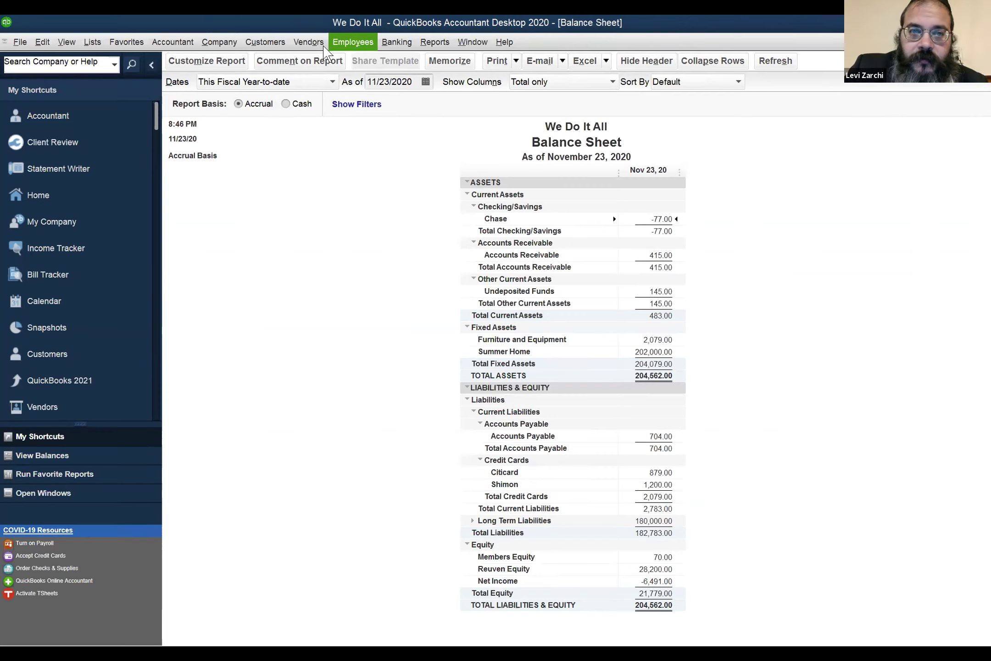
Collapse the shortcuts sidebar to widen the balance sheet
click(67, 42)
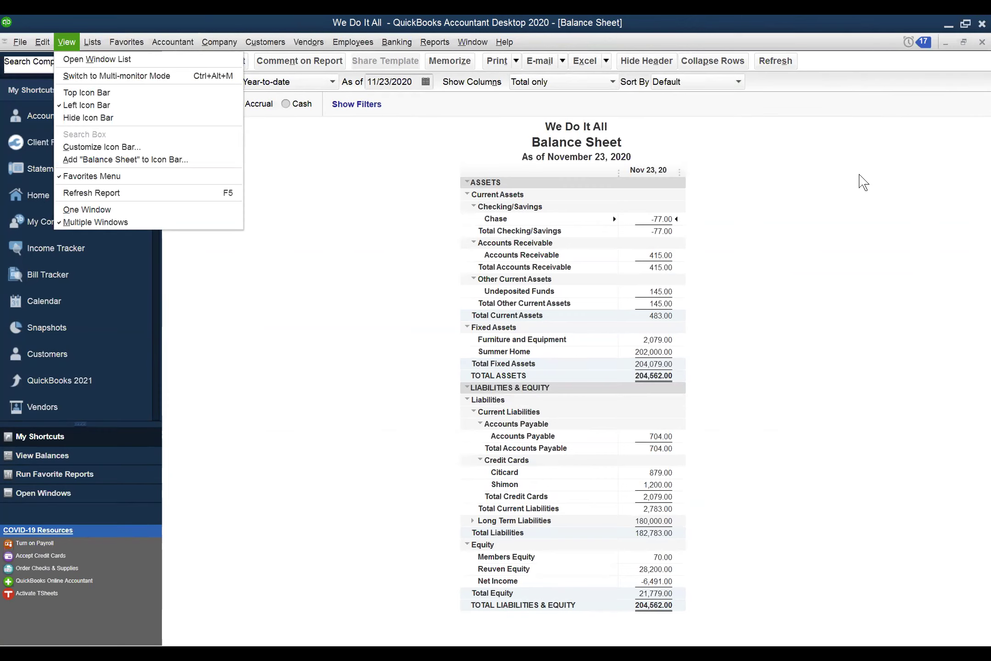
click(577, 120)
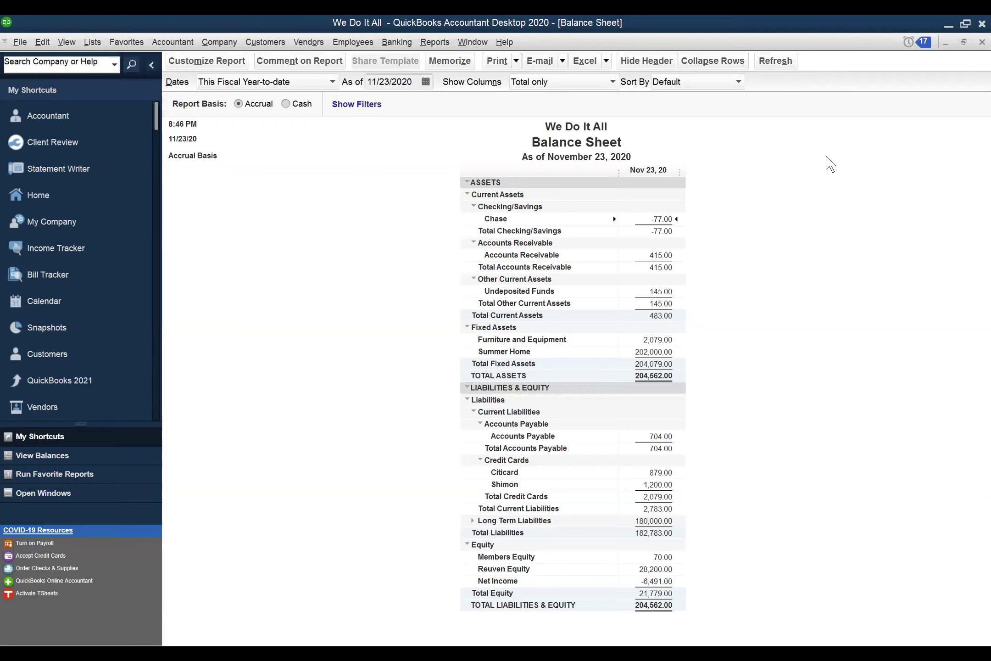
click(152, 65)
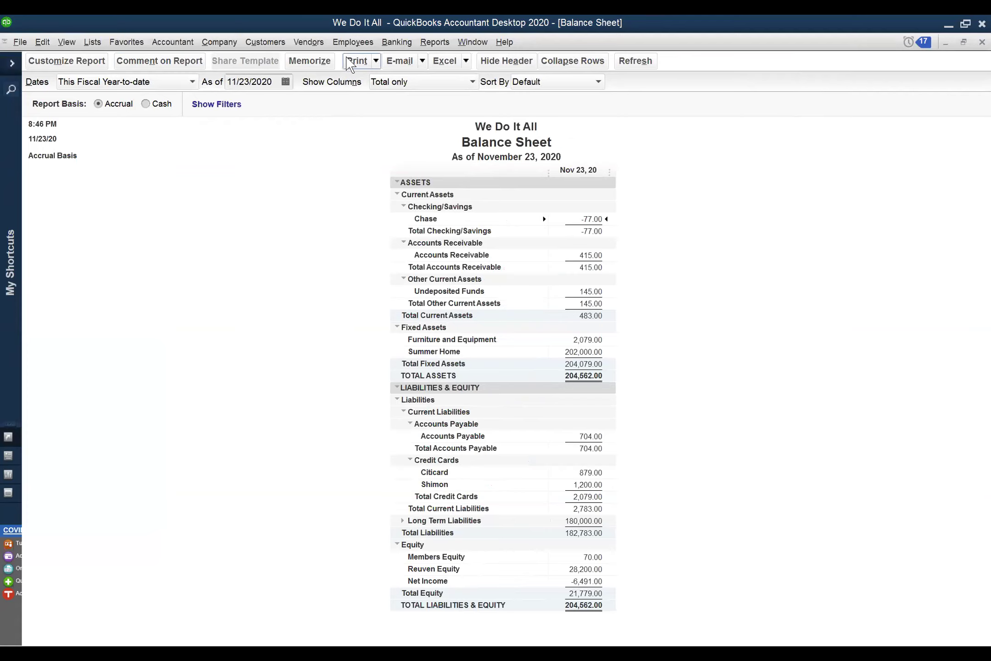
click(69, 42)
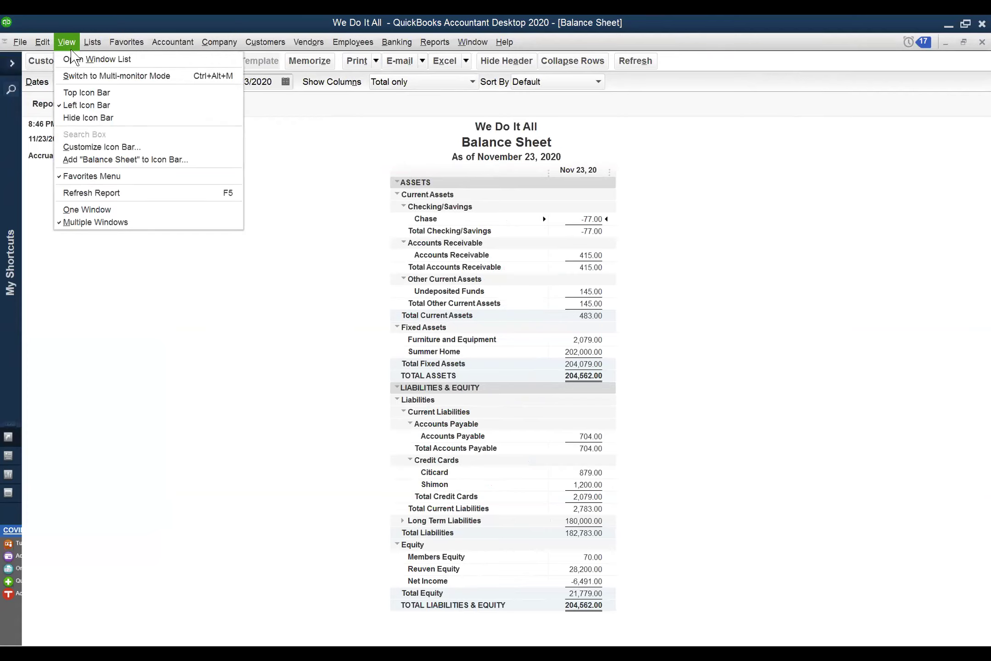
click(177, 260)
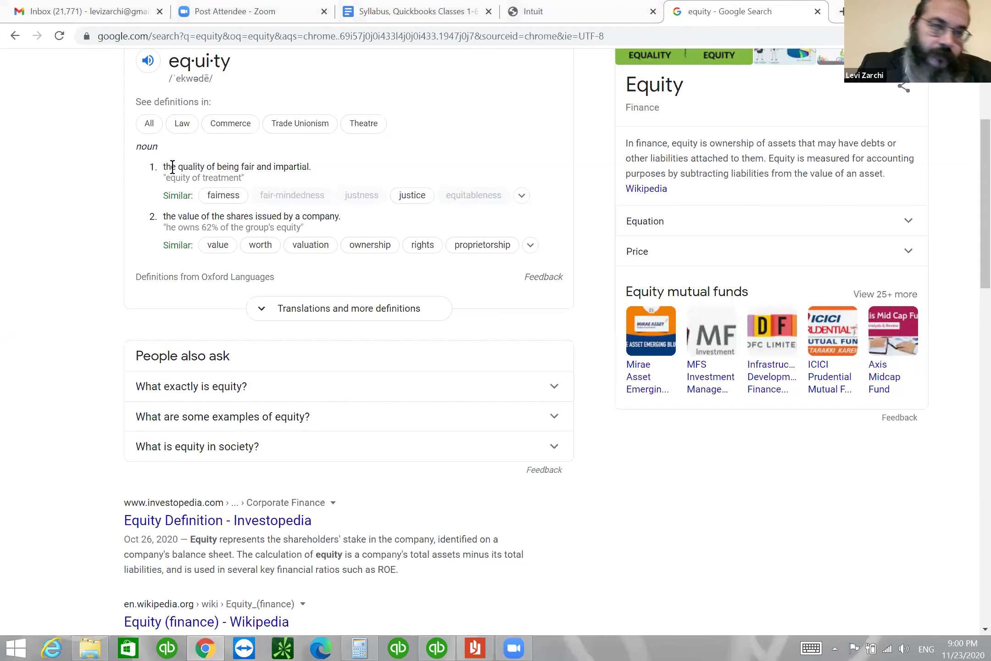
Highlight the first dictionary definition of equity in the search results and enlarge the page to 150%
drag(165, 168, 308, 167)
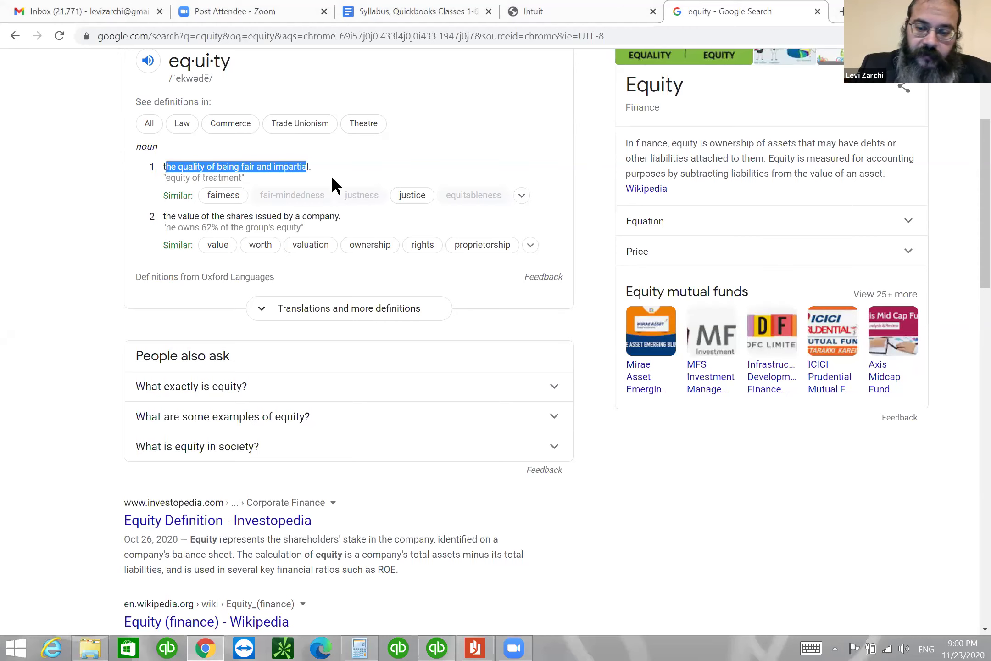
key(ctrl+plus)
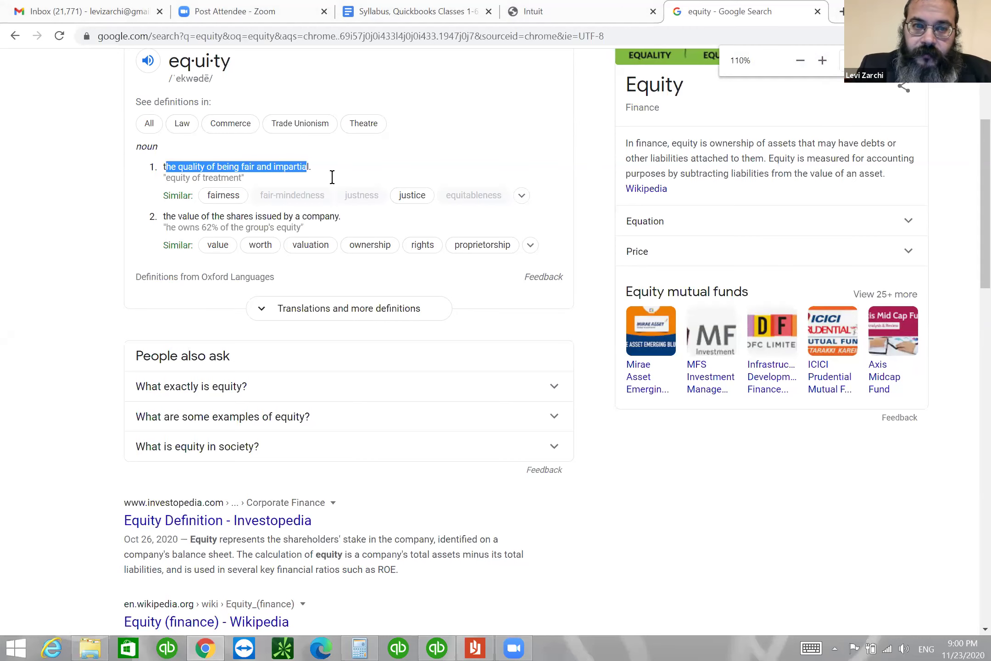
key(ctrl+plus)
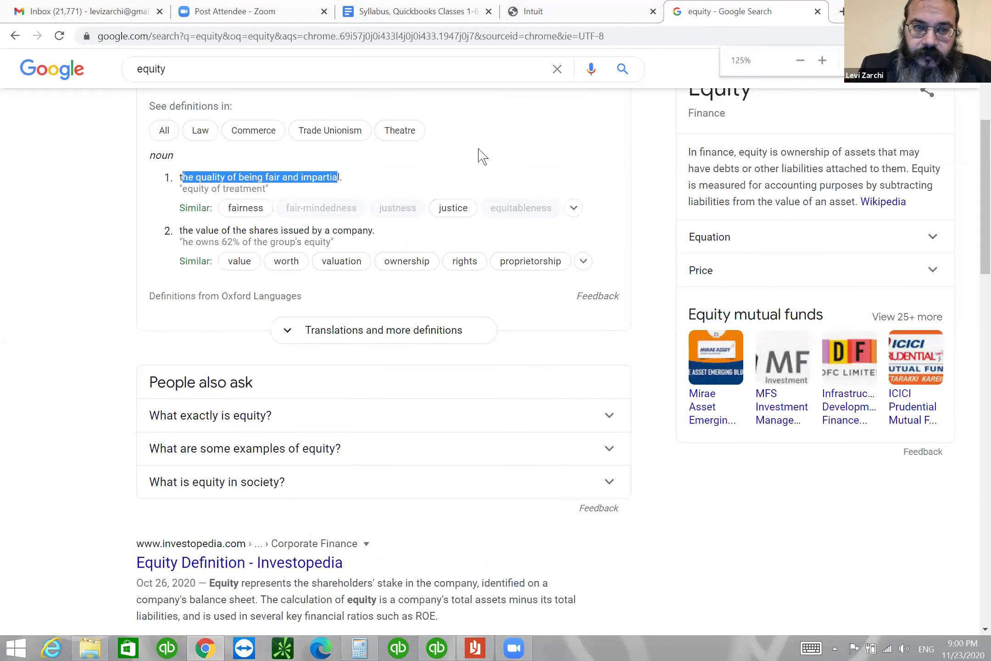
key(ctrl+plus)
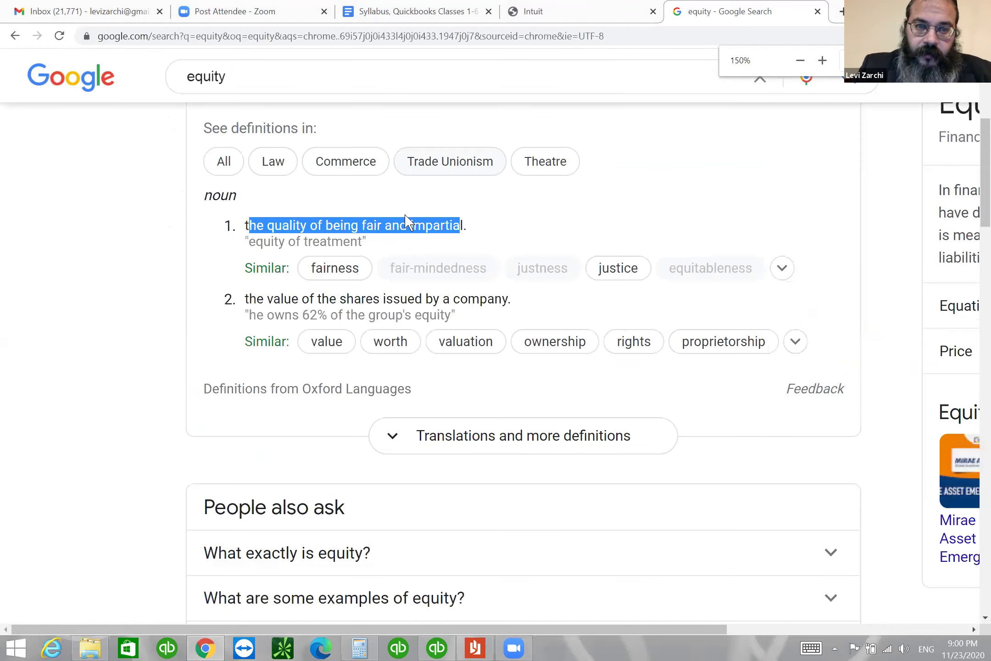
Examine the share-value definition of equity and the Investopedia summary of equity further down the results
scroll(339, 221, down, 1)
drag(273, 230, 420, 246)
click(293, 281)
scroll(294, 281, down, 1)
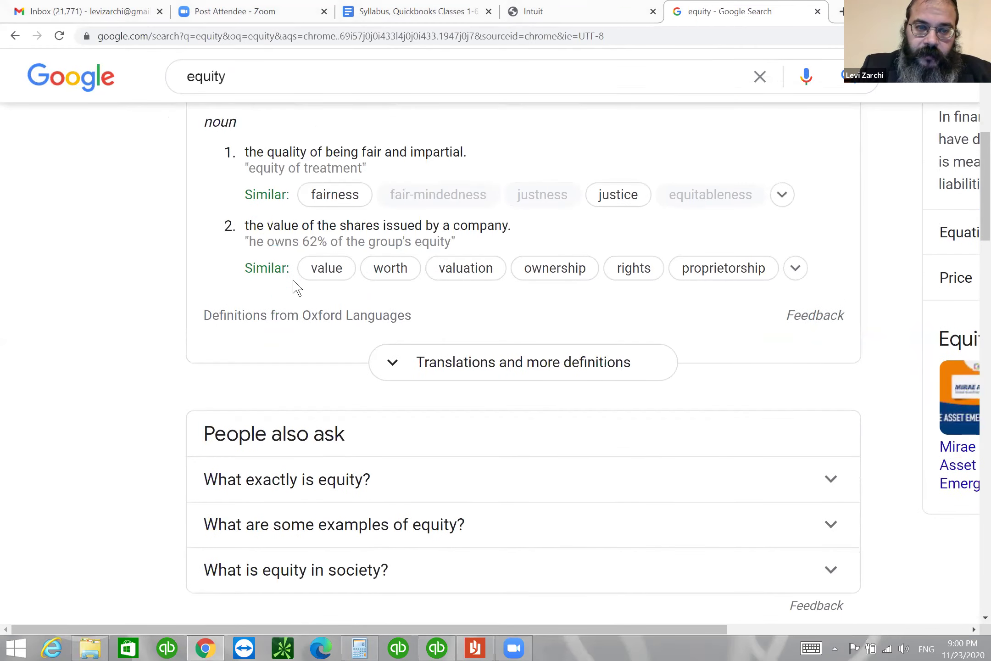
scroll(296, 287, down, 1)
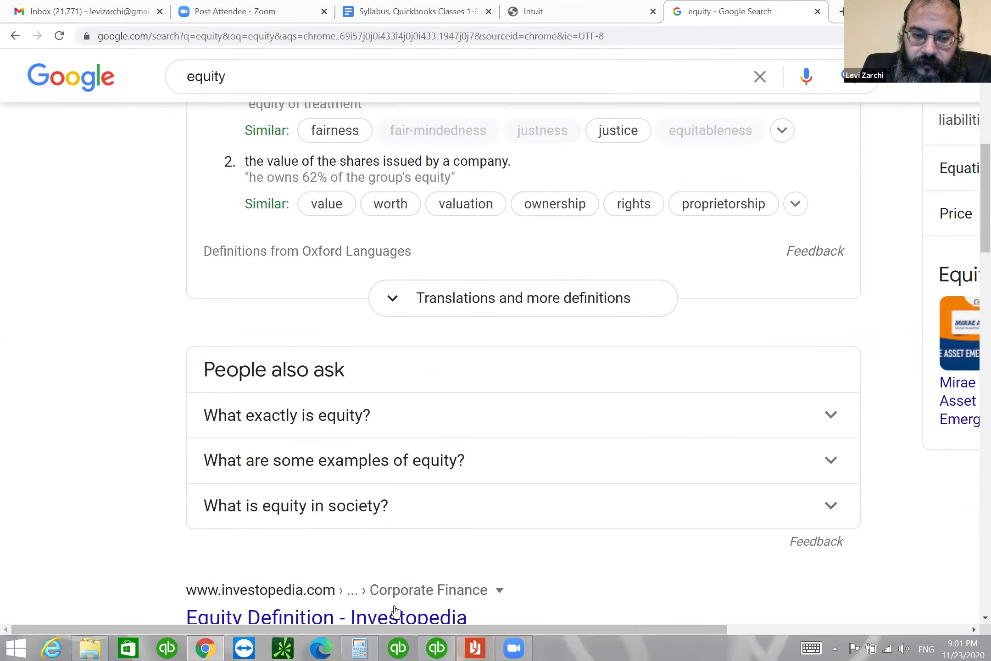
scroll(392, 592, down, 1)
scroll(395, 594, down, 1)
drag(319, 527, 553, 512)
click(556, 512)
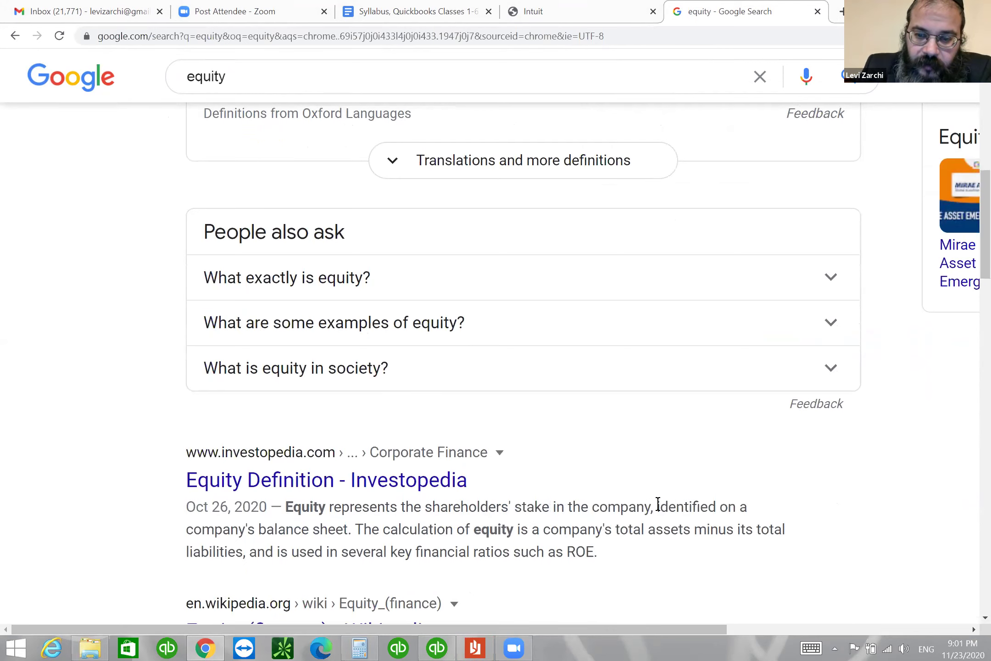
drag(298, 537, 305, 529)
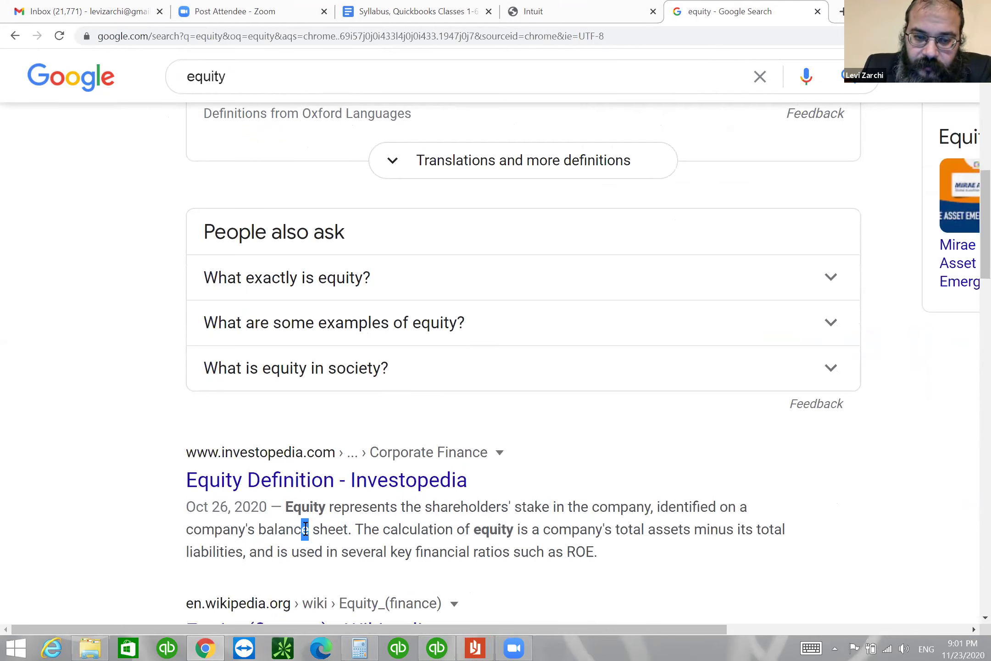
drag(408, 529, 370, 551)
click(381, 555)
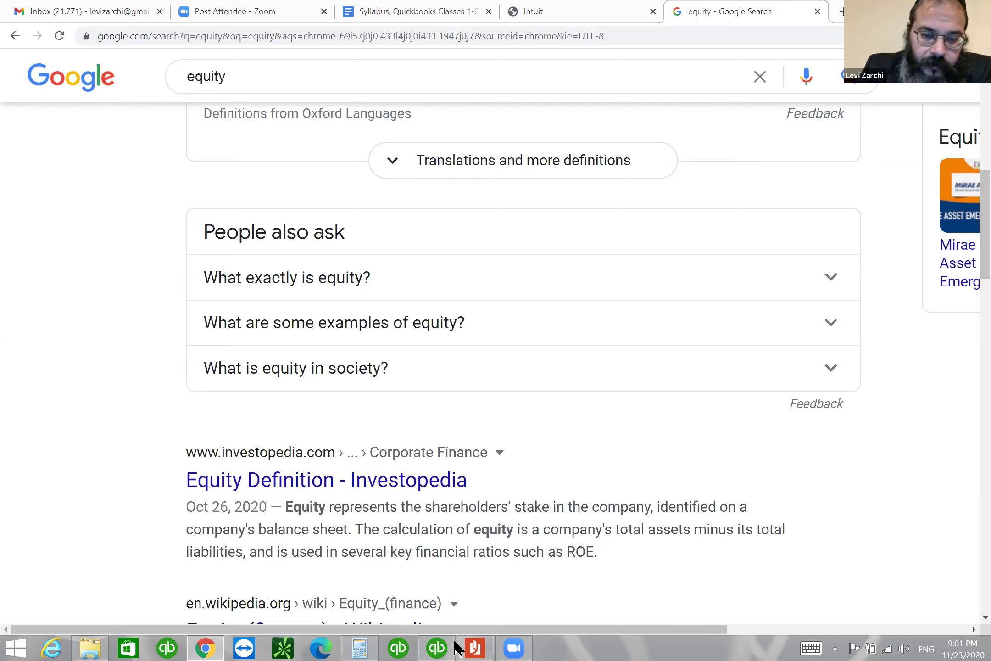
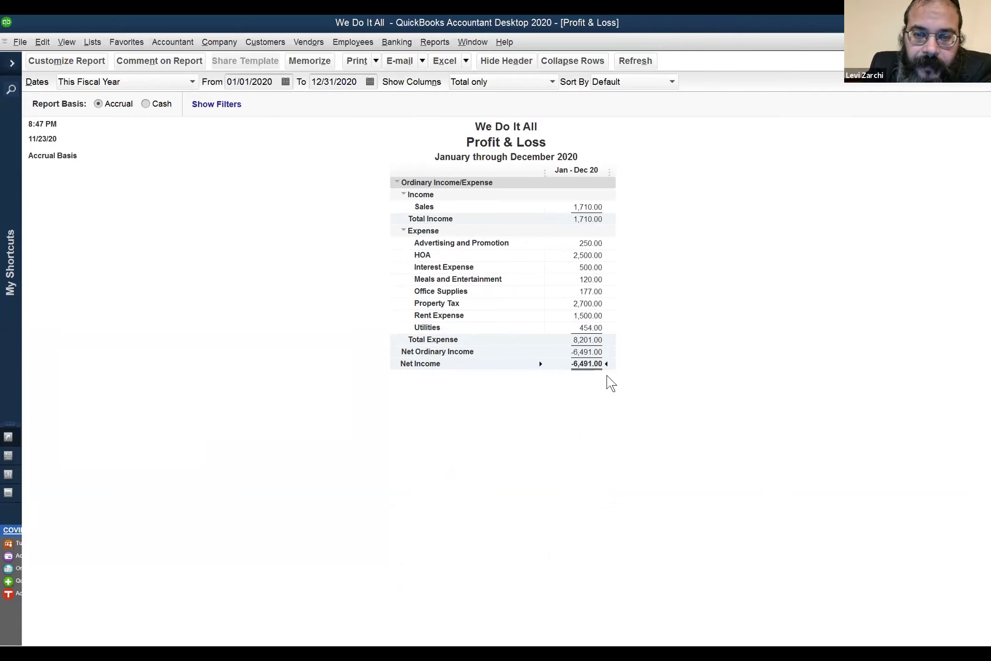
Bring up the balance sheet, and view and close the transactions behind the Liabilities & Equity amount
click(473, 42)
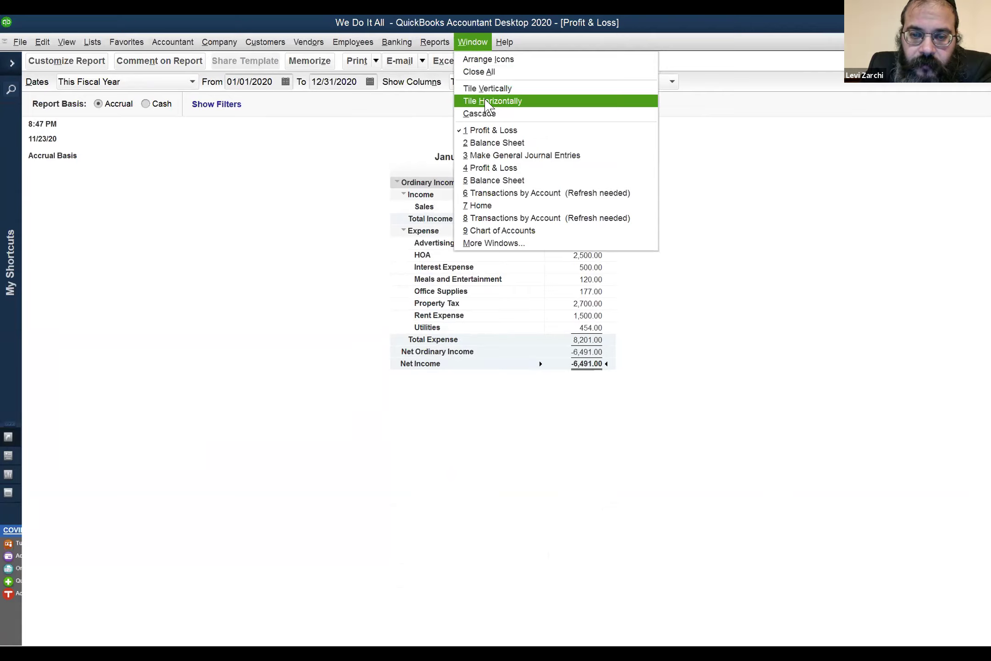
click(495, 144)
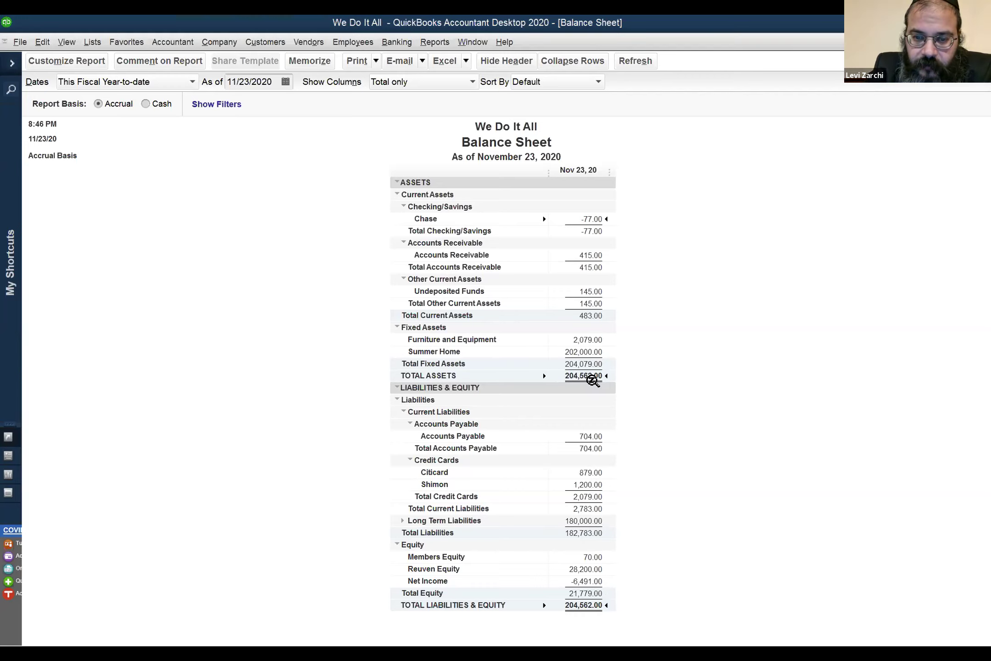
click(430, 391)
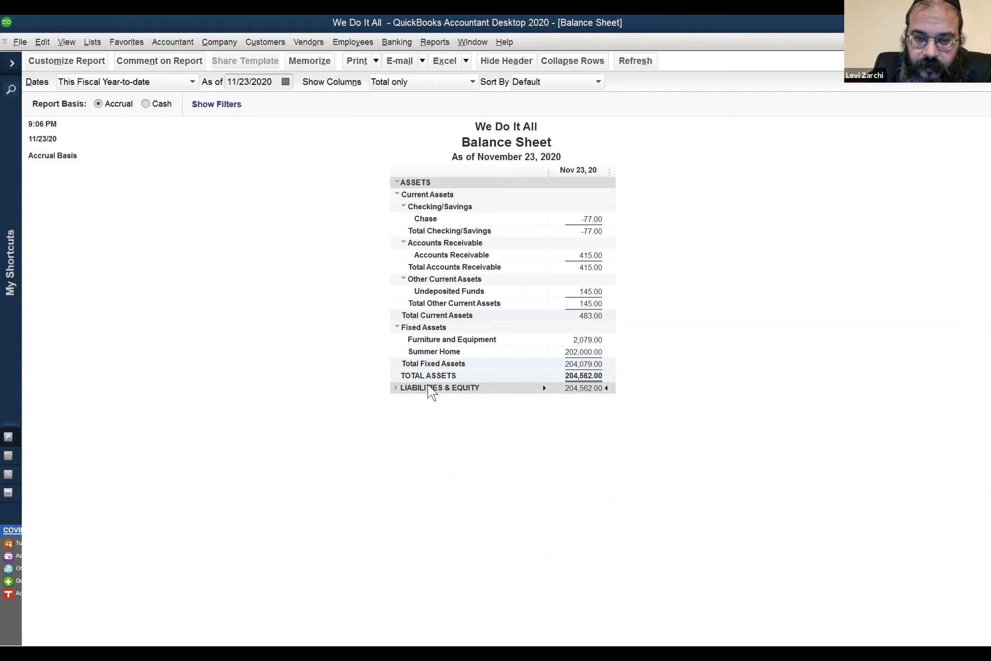
double_click(570, 388)
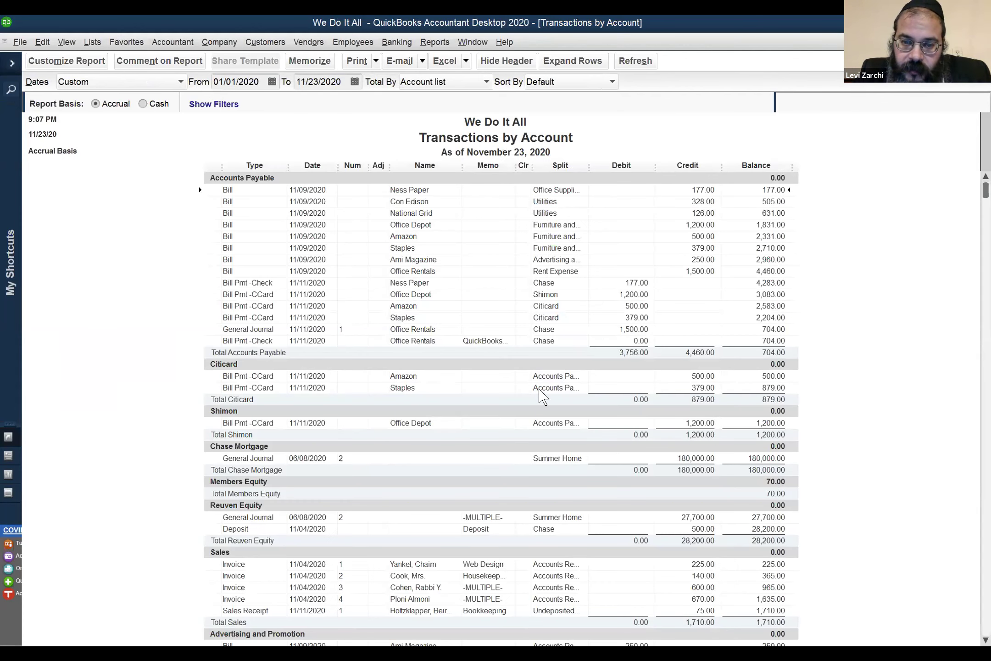
key(Escape)
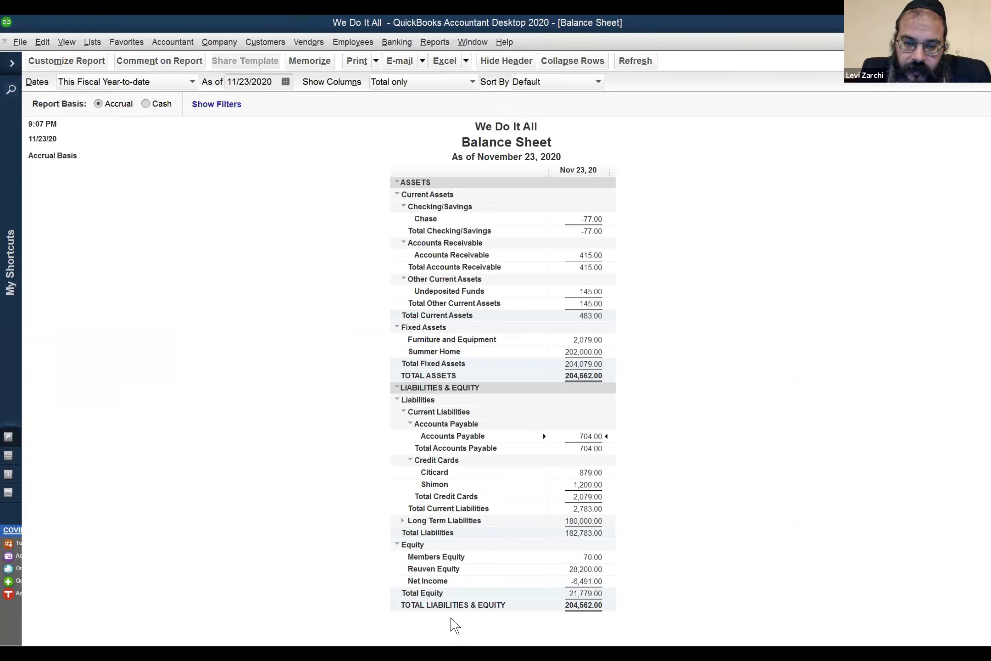
Compare Total Liabilities & Equity with Total Assets in the balance sheet
click(568, 600)
click(579, 375)
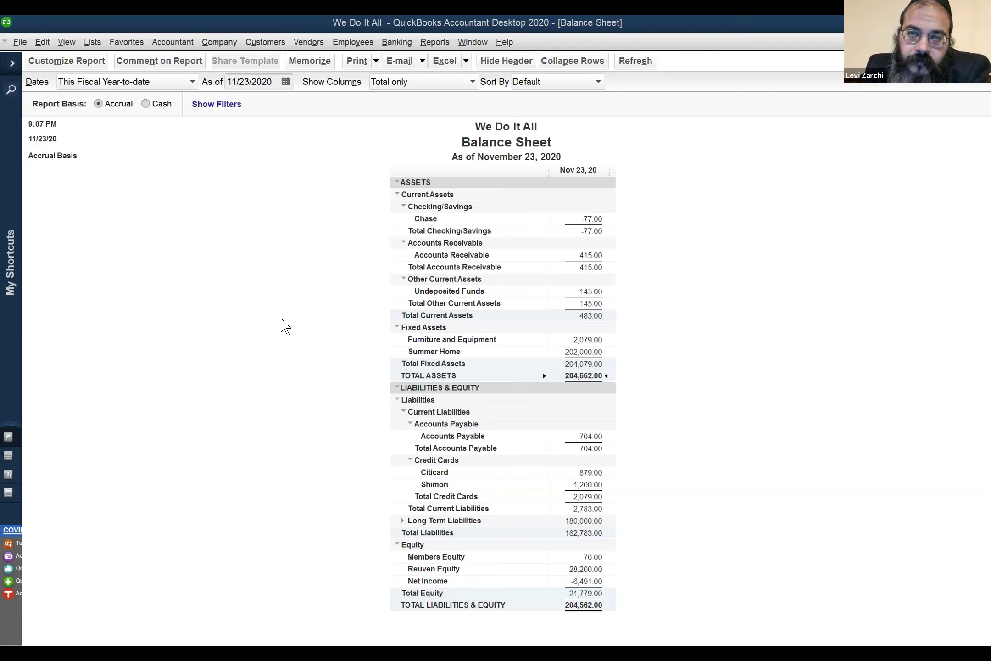
click(473, 42)
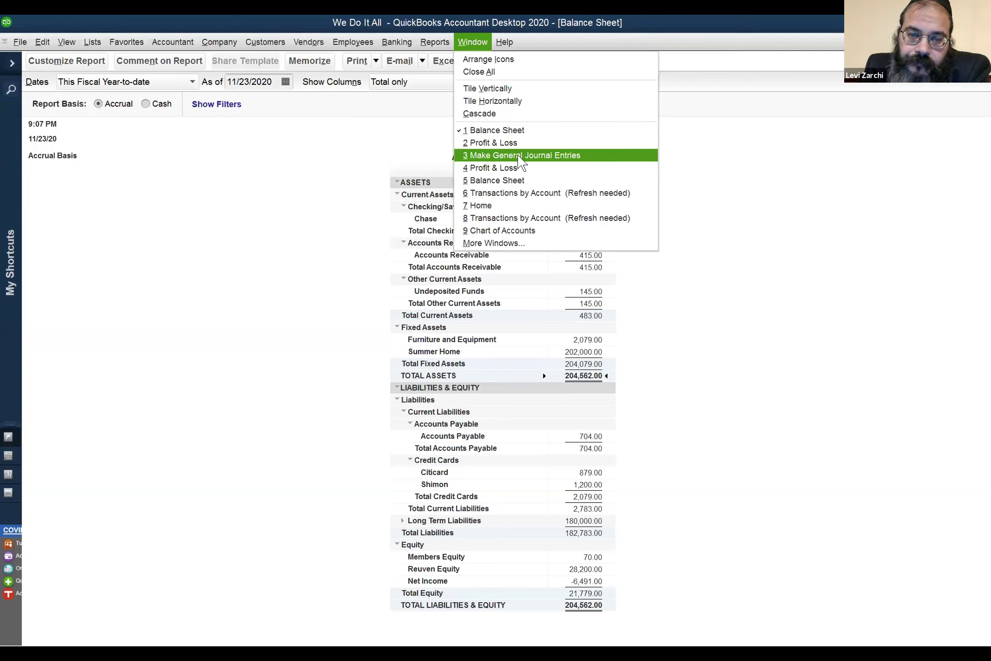
click(511, 183)
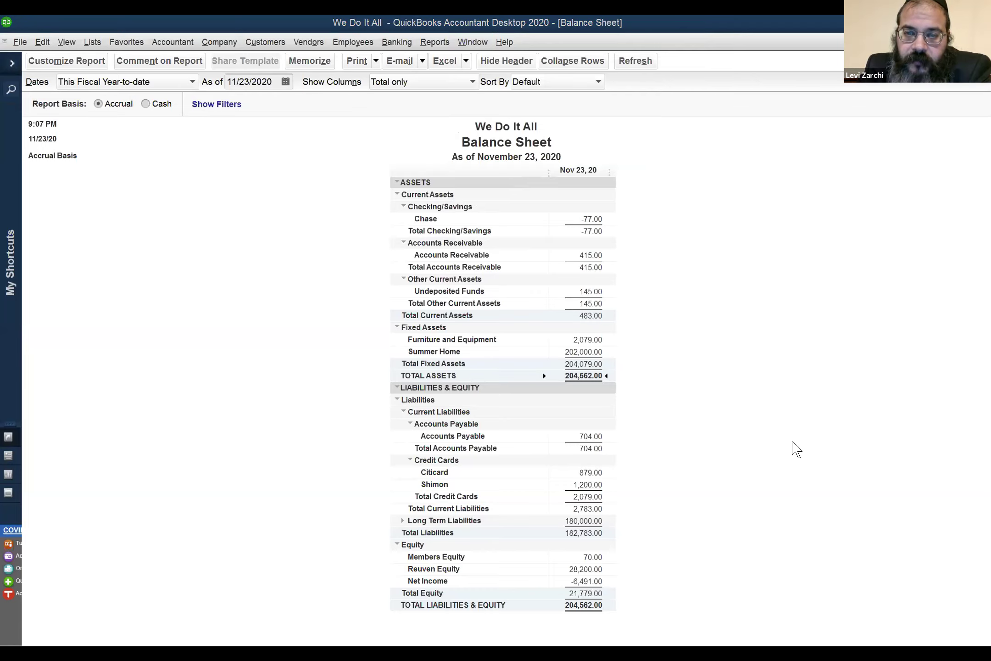
View the Profit & Loss report for January through December 2020 and return to the balance sheet
key(alt+w)
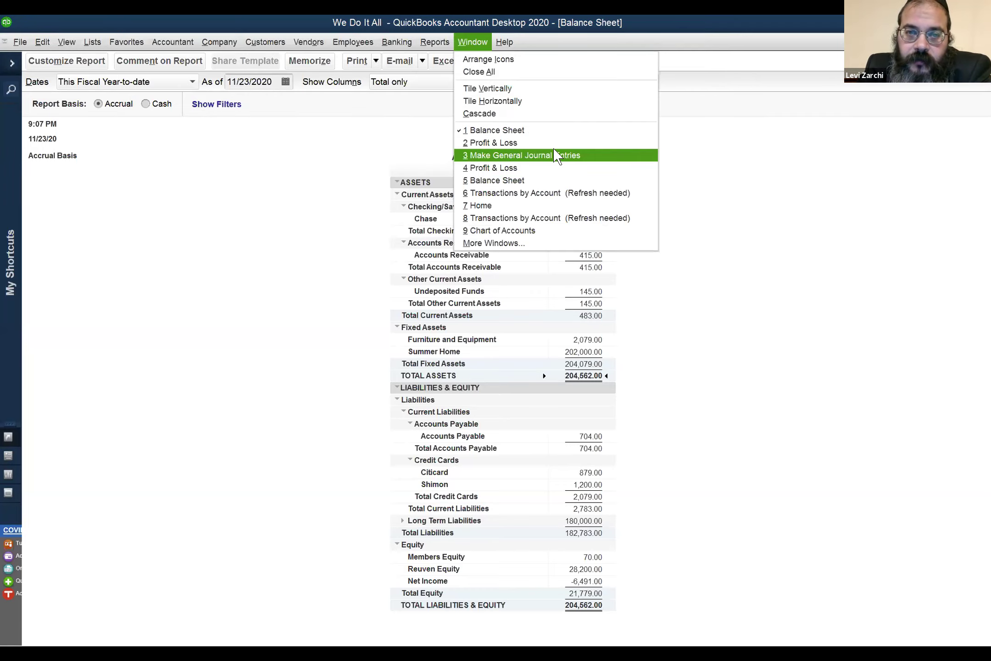
click(554, 143)
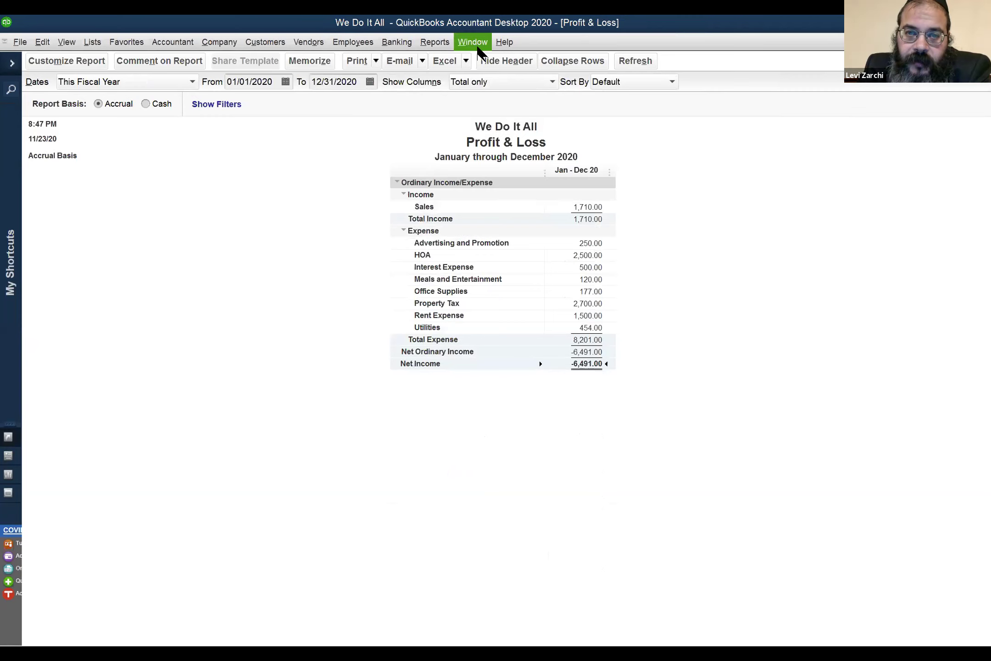
click(471, 42)
click(530, 144)
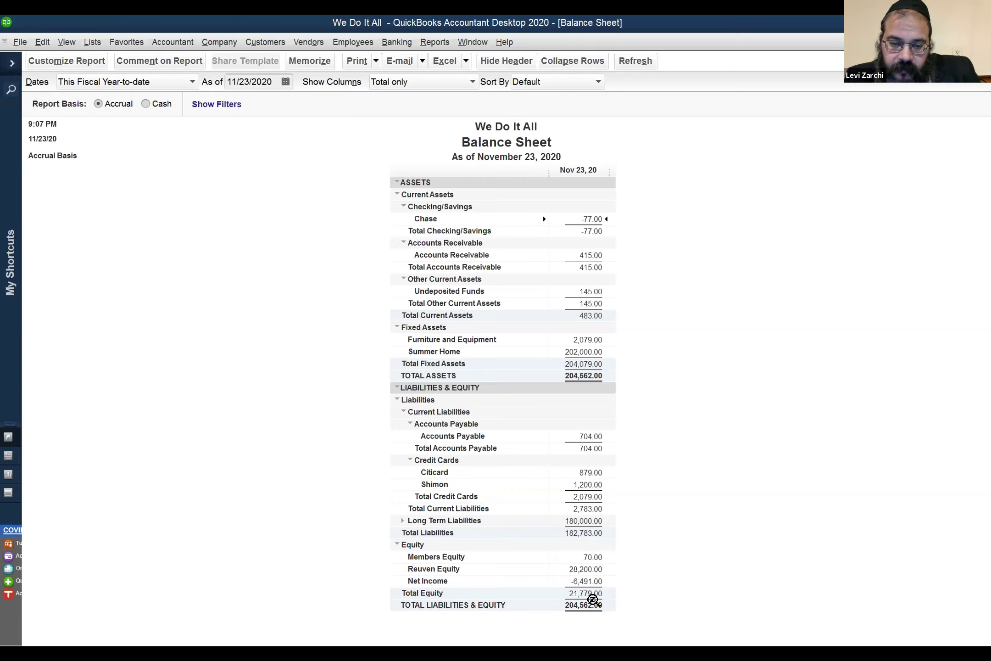
Set the balance sheet's as-of date to 12/31/2021 and select the equity amount directly below Members Equity
click(577, 593)
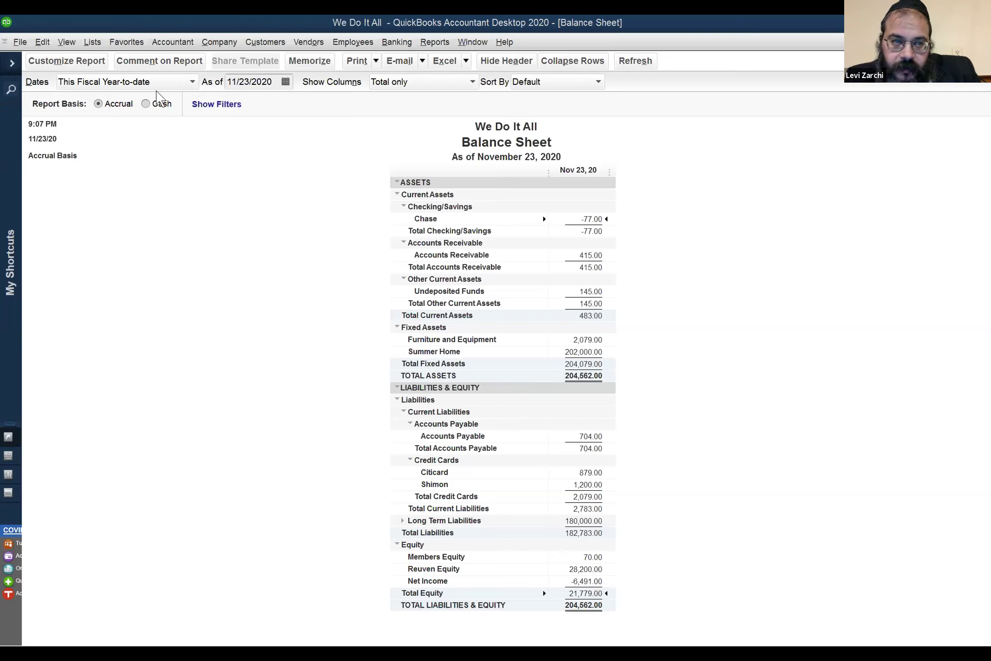
click(247, 83)
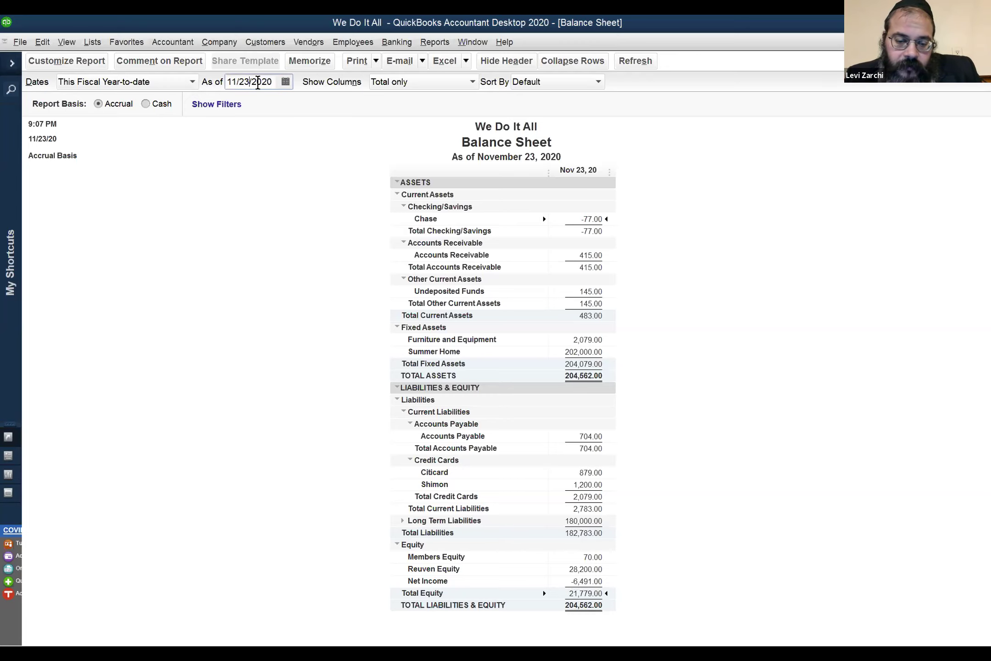
key(r)
key(r)
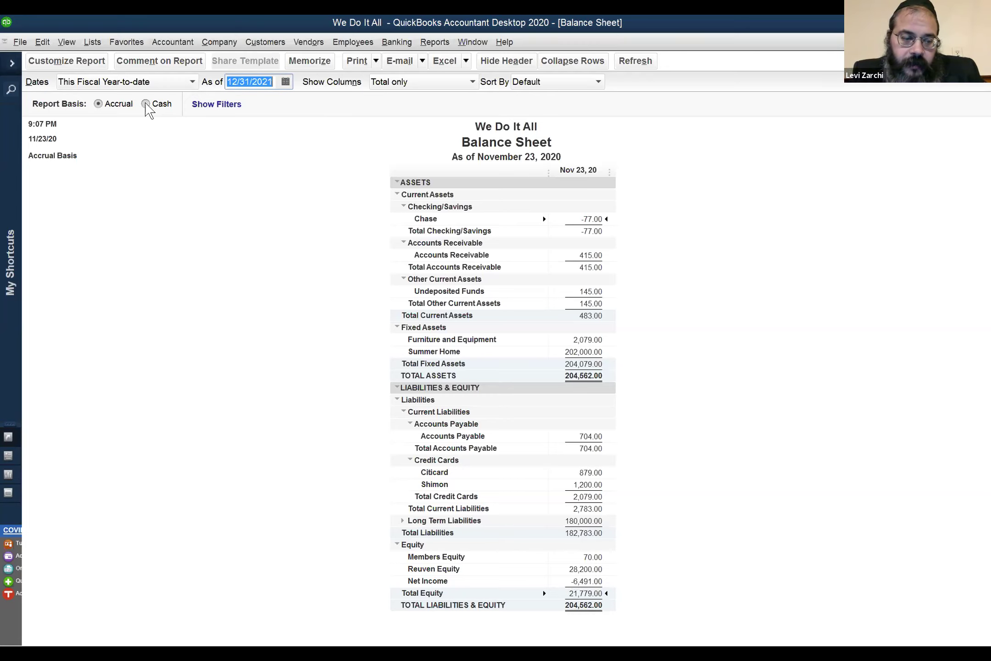
key(Tab)
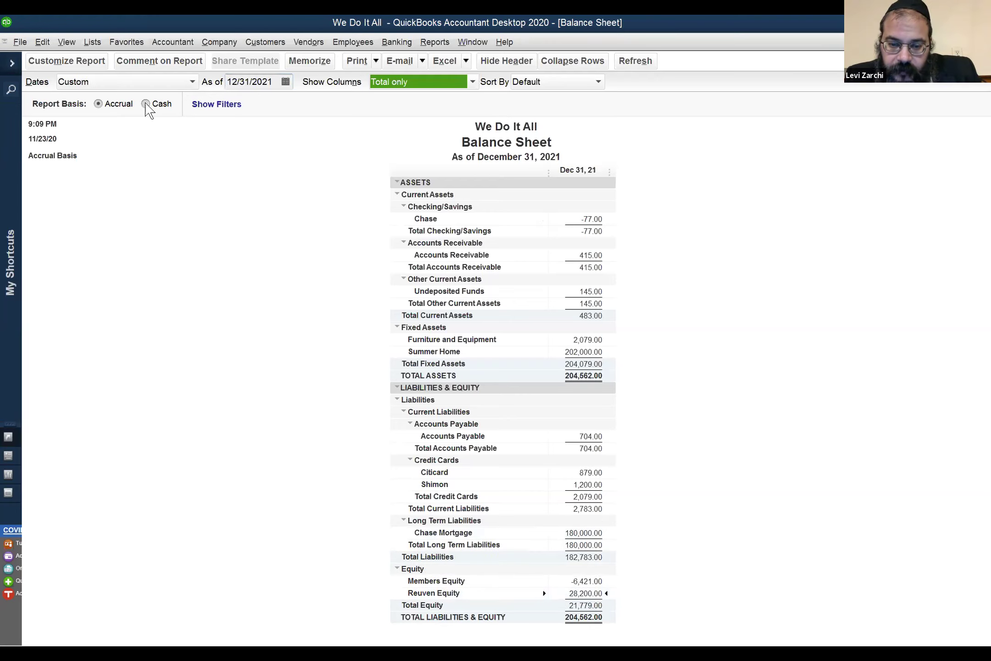
click(585, 594)
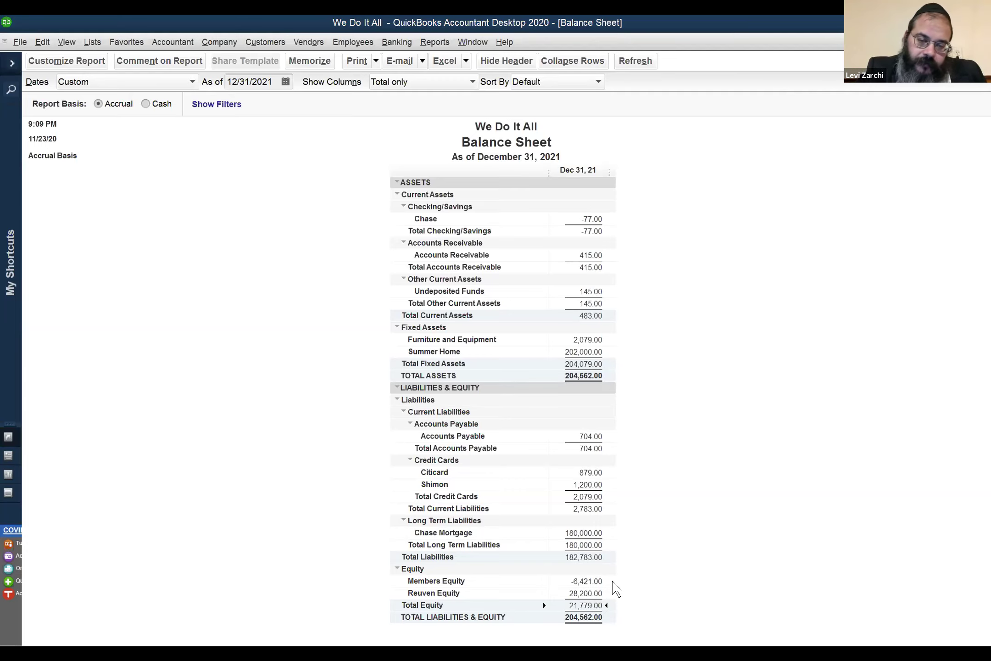
click(592, 593)
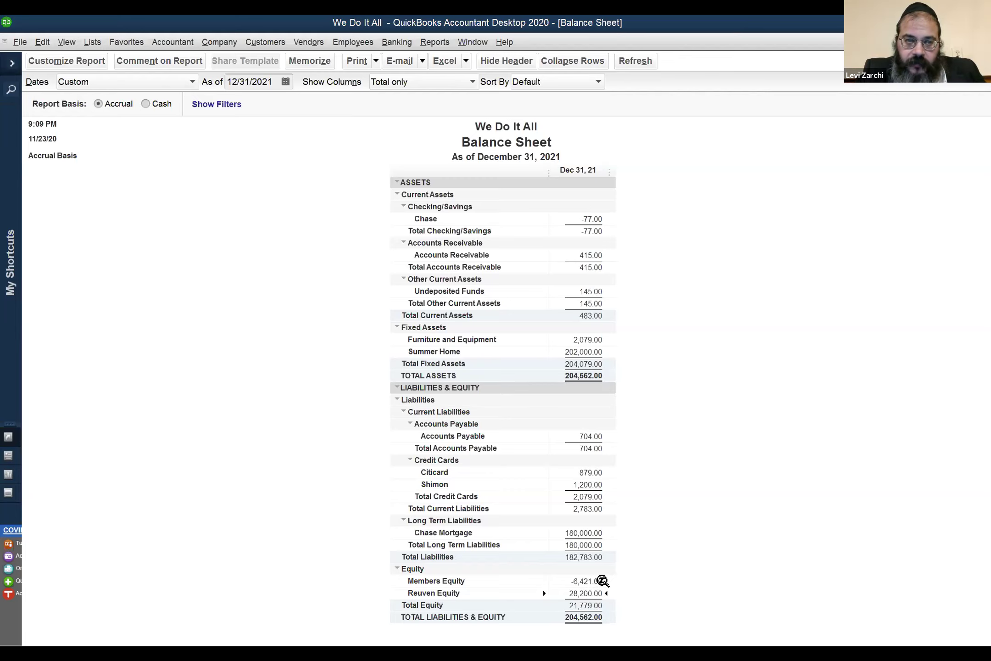
In the General preferences, try both default-date options for new transactions, today's date and the last entered date, and cancel the changes
click(259, 82)
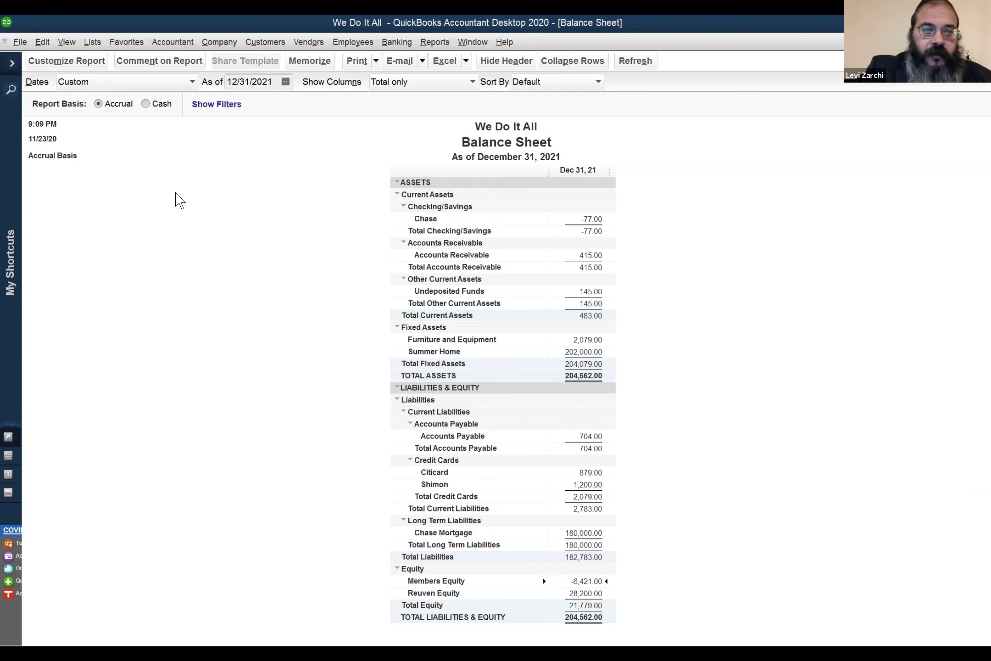
click(454, 42)
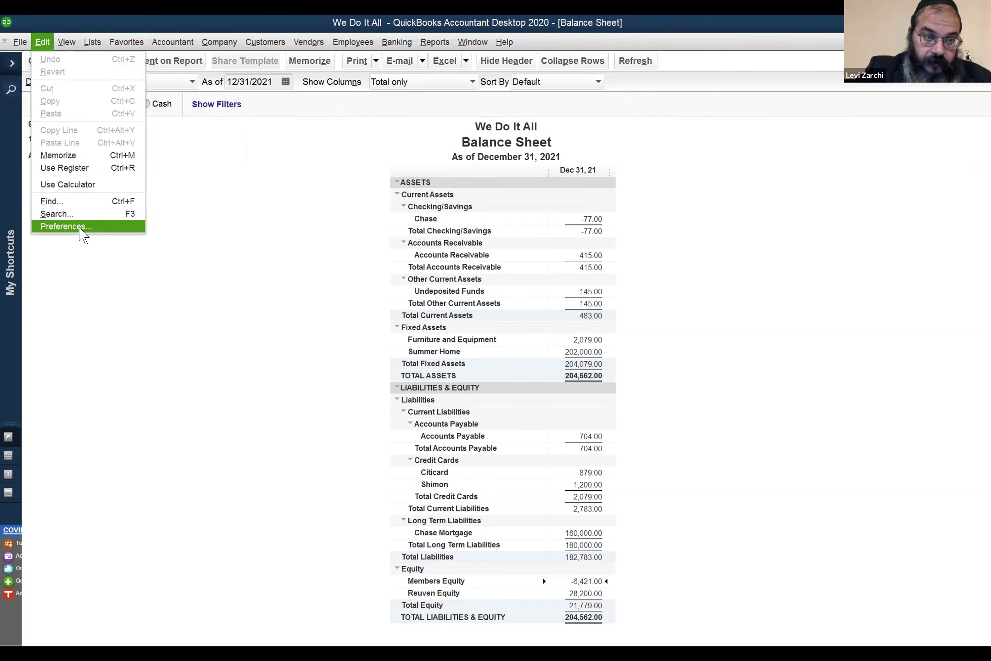
click(80, 227)
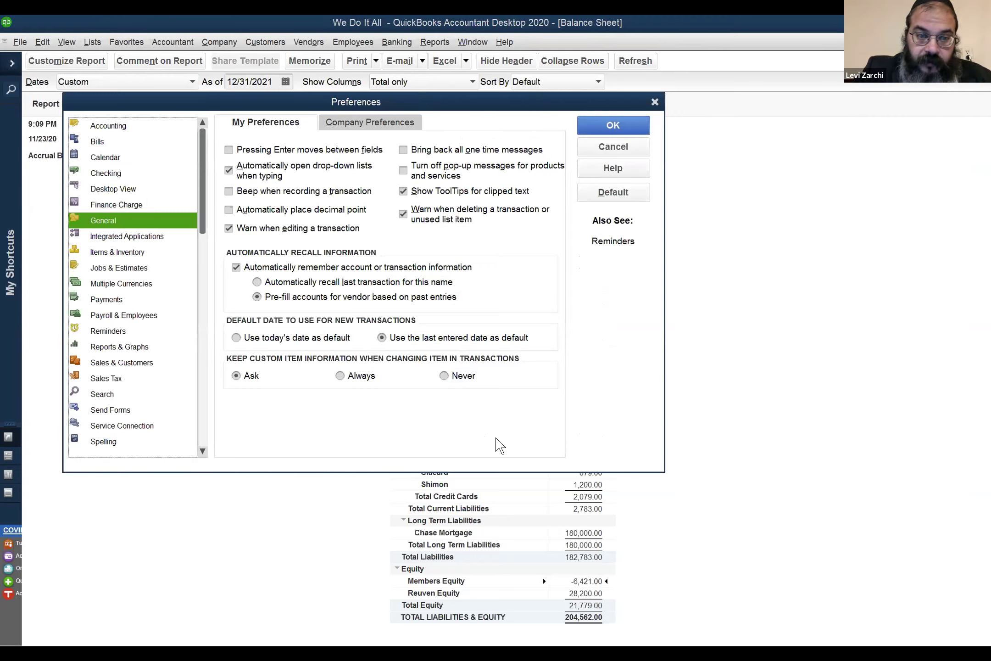
click(301, 342)
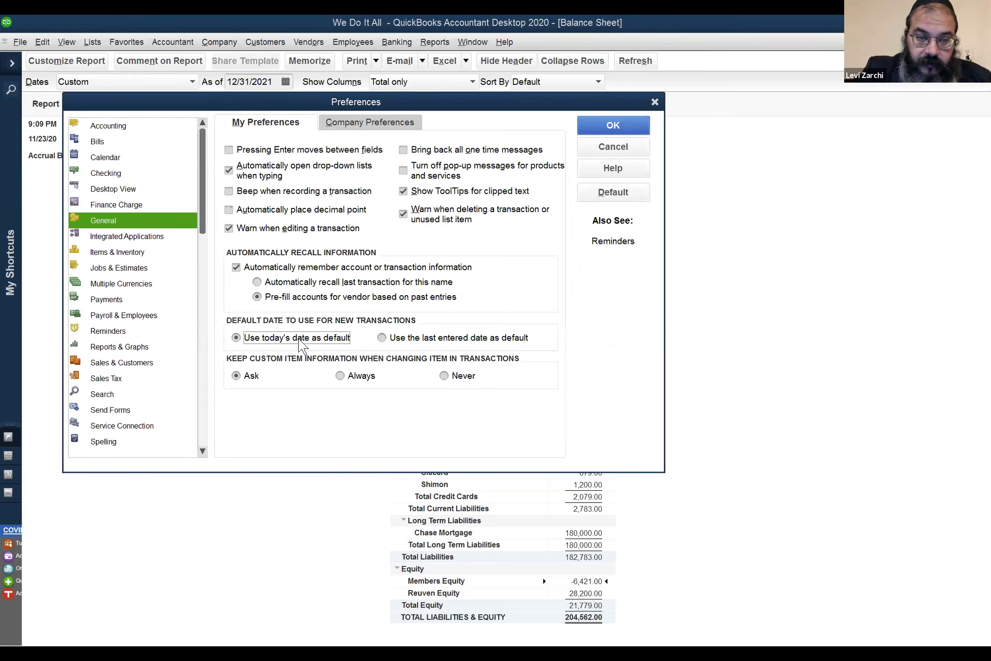
click(397, 342)
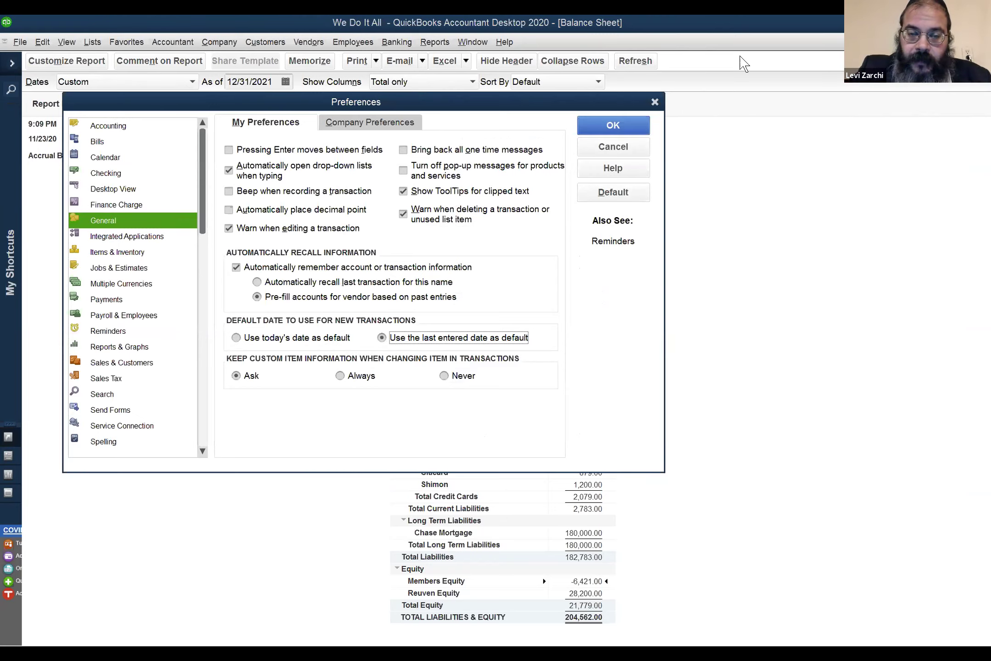
click(372, 212)
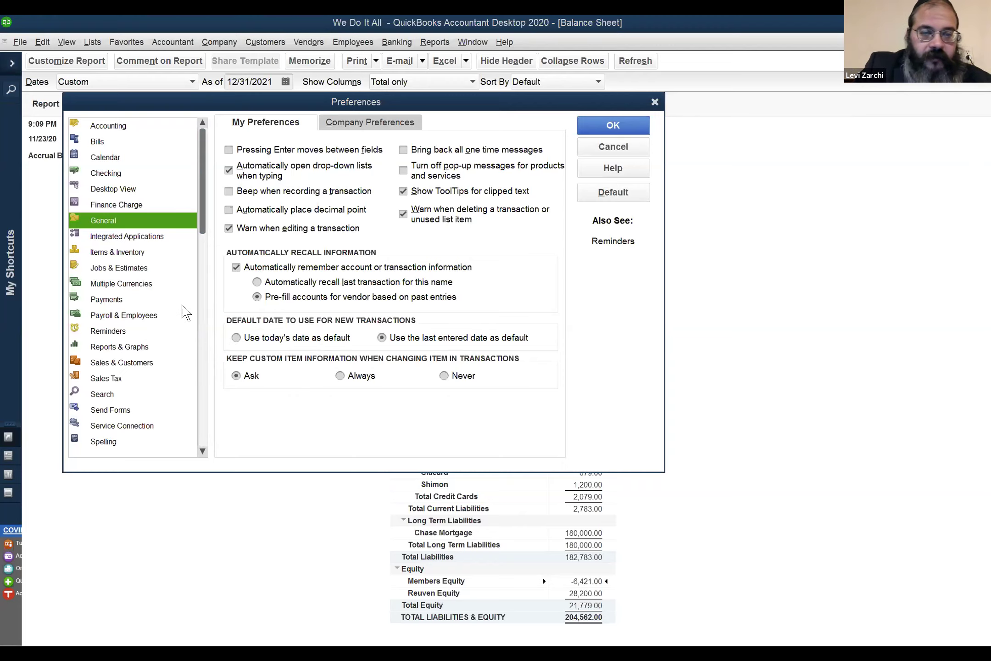
click(372, 101)
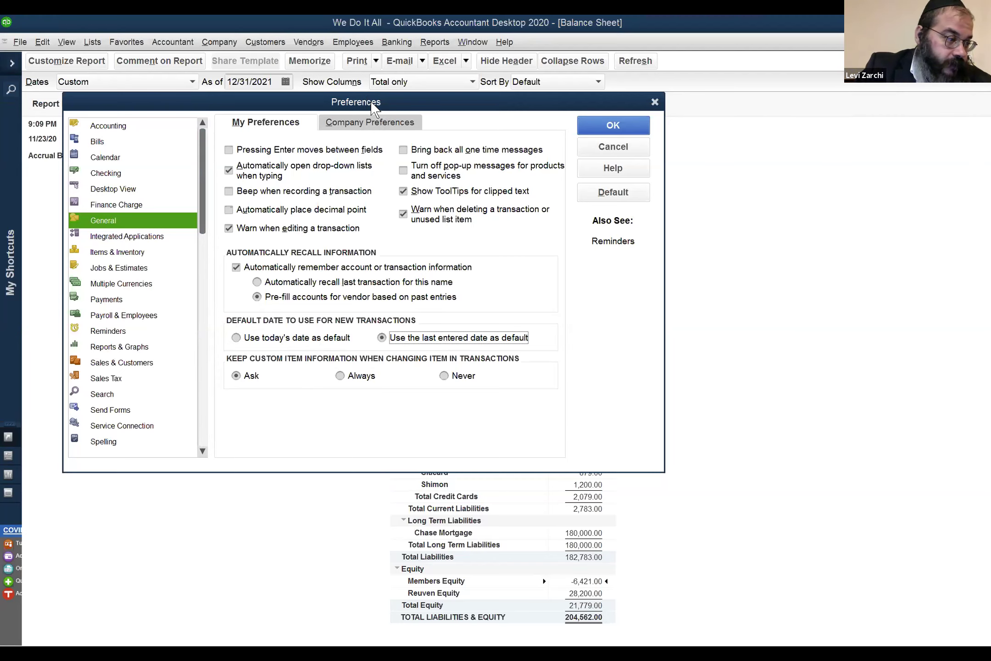
drag(413, 275, 415, 275)
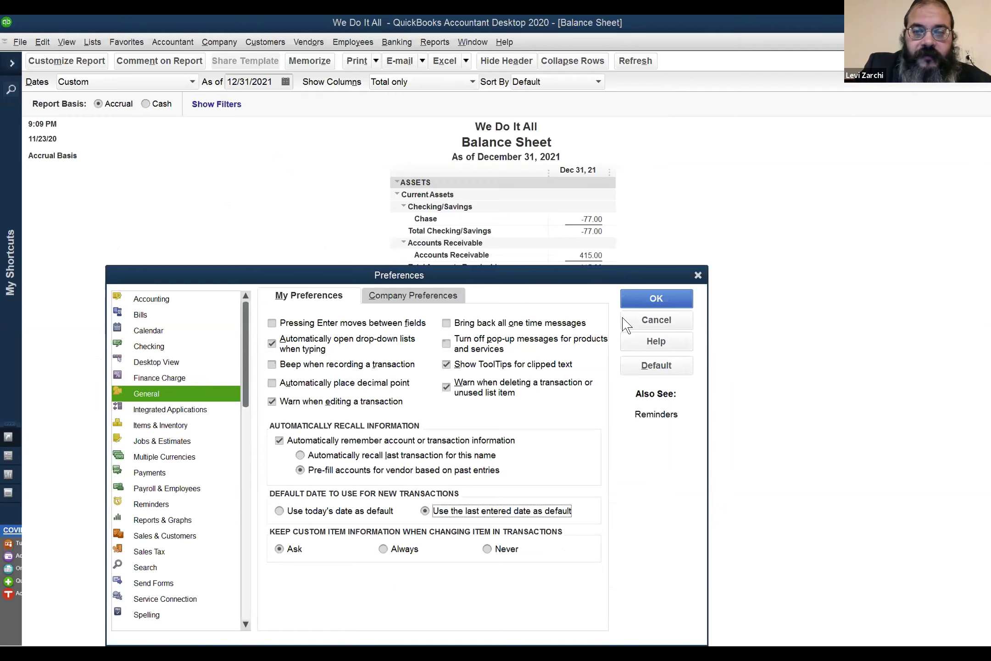
click(648, 323)
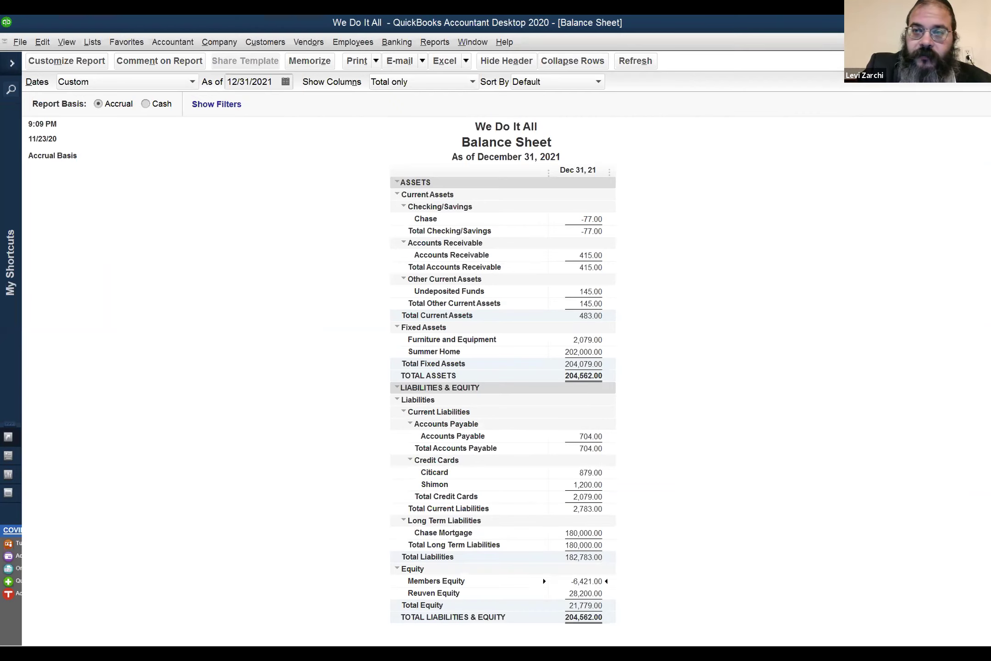
Close the balance sheet without memorizing its modified settings
key(Escape)
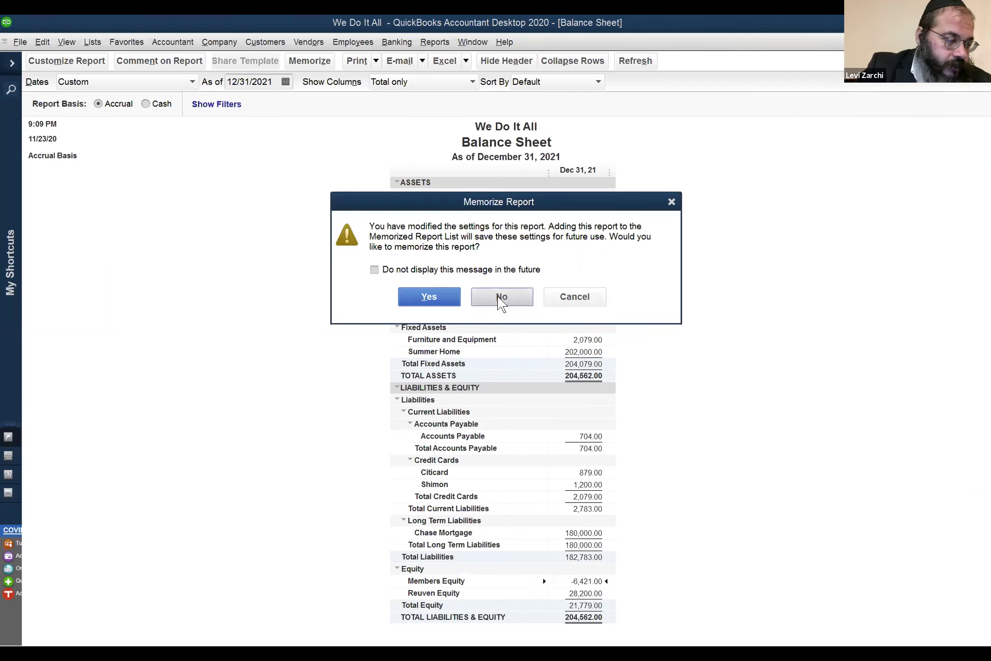
click(502, 300)
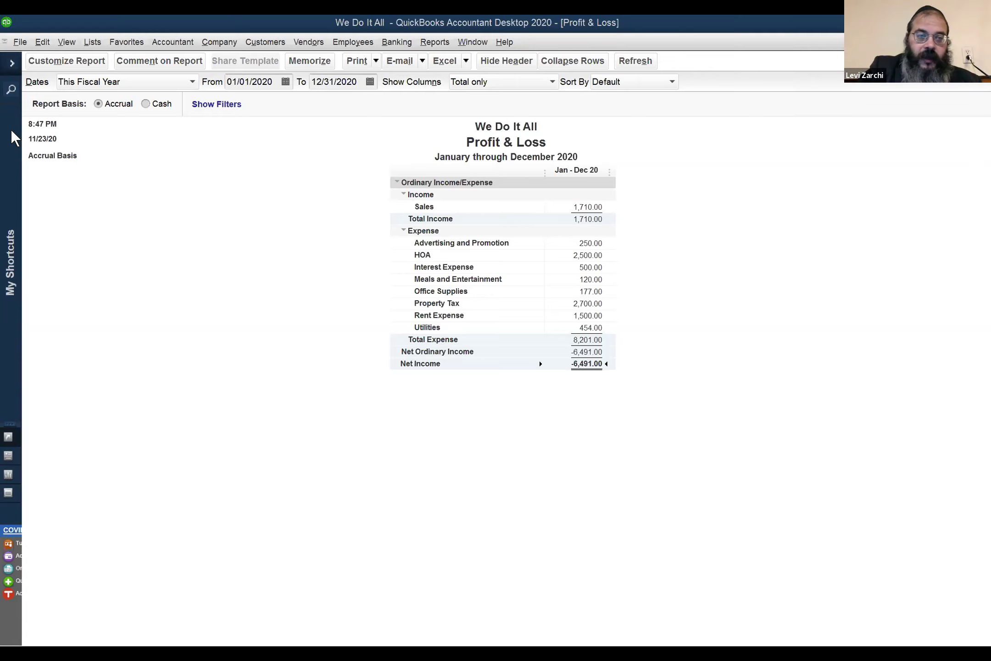
Turn on "Inventory and purchase orders are active" in the company preferences for Items & Inventory
click(42, 43)
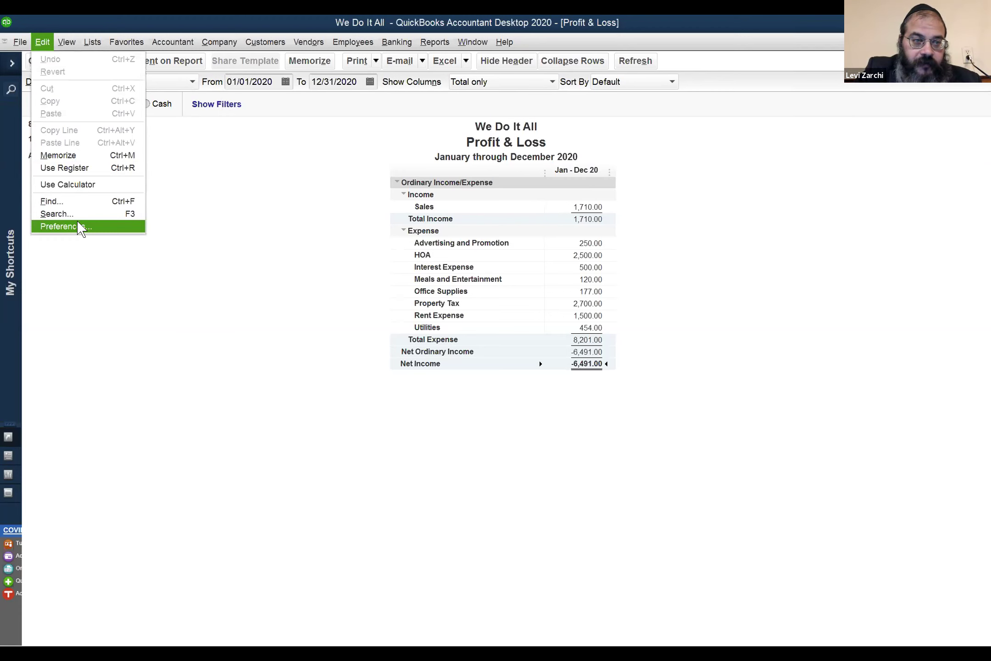
click(79, 227)
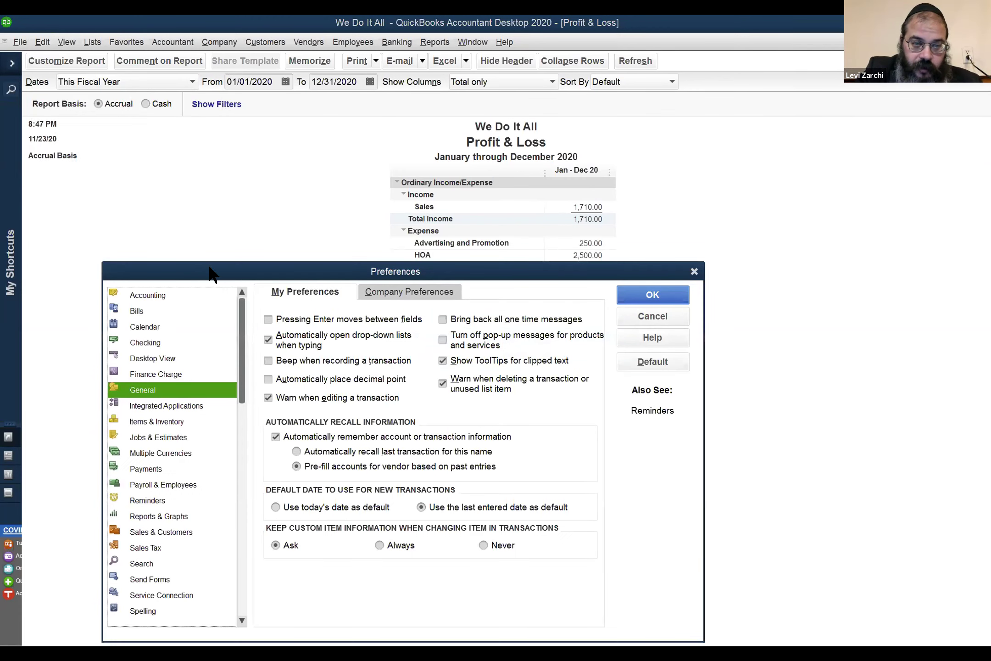
drag(219, 280, 201, 155)
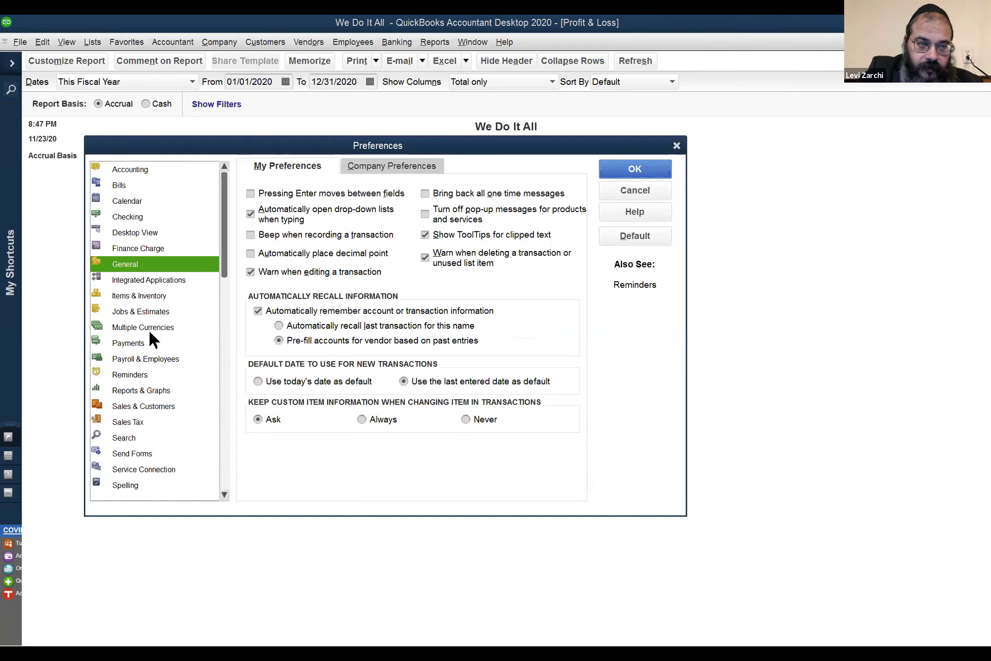
click(158, 298)
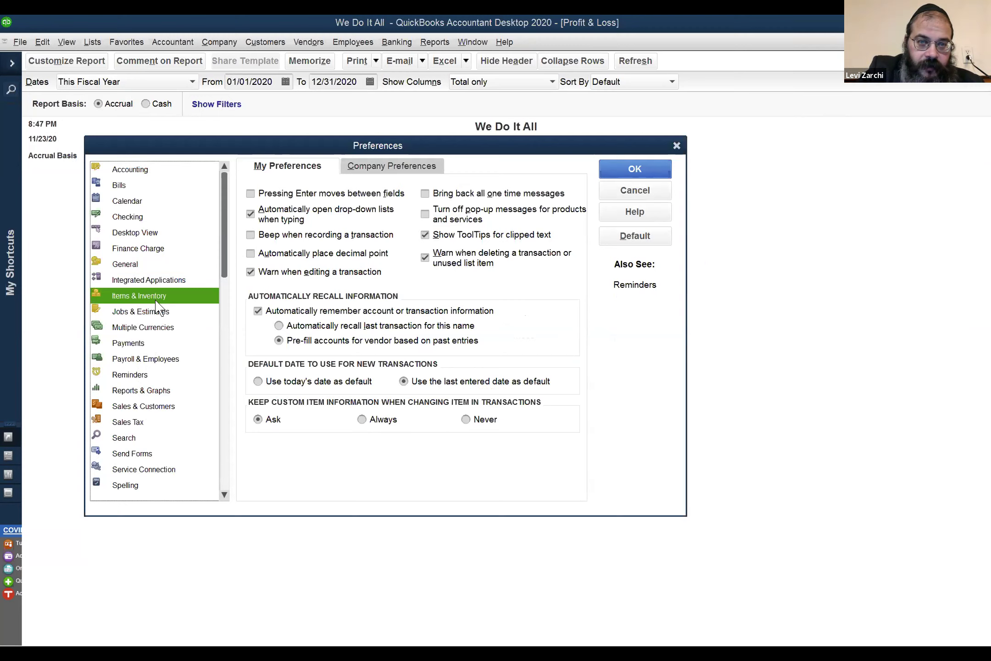
click(371, 168)
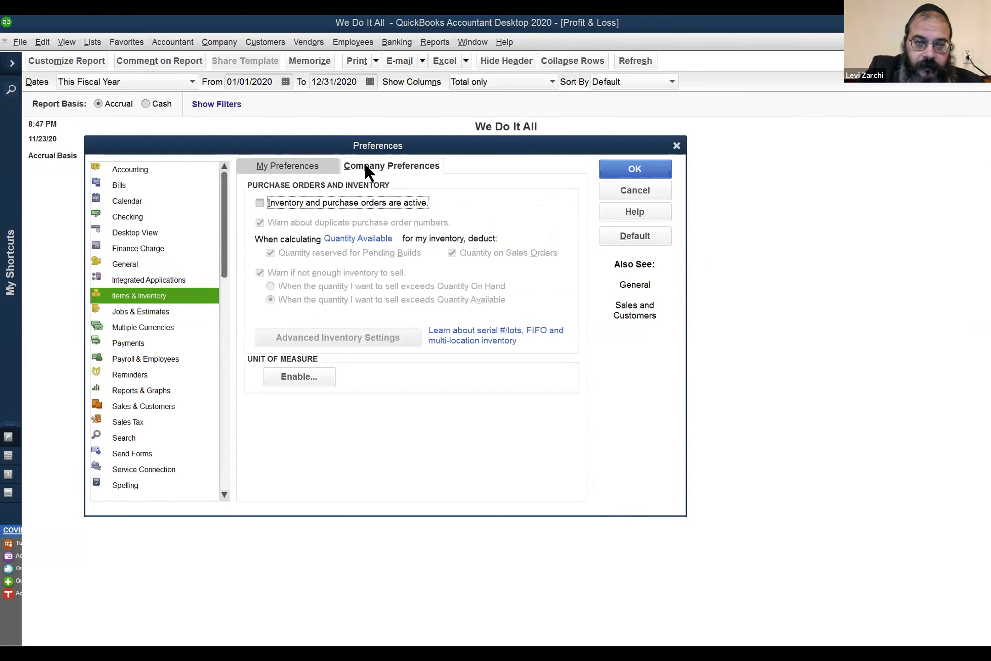
click(259, 203)
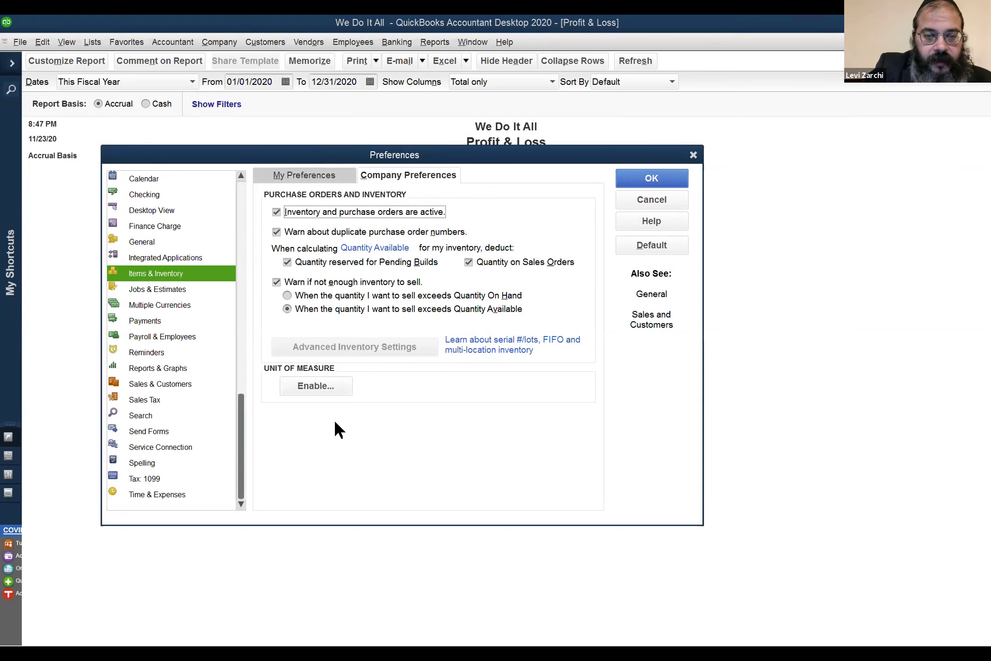
Switch to the Welcome to Quickbooks presentation in PowerPoint and show the Accounting Equation slide, looking ahead to the Debits & Credits slide
click(373, 553)
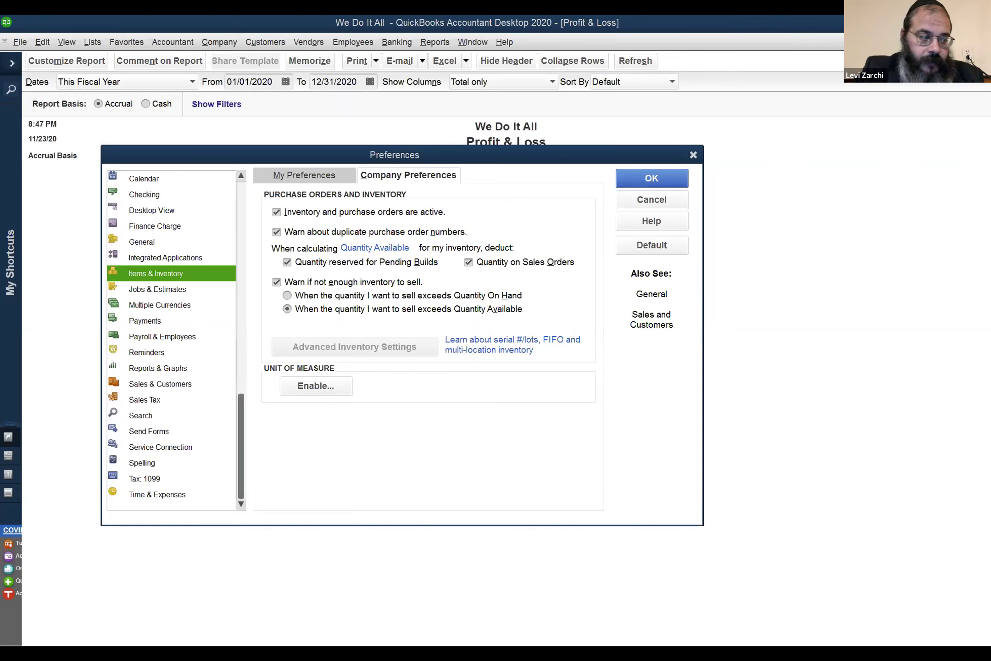
key(alt+Tab)
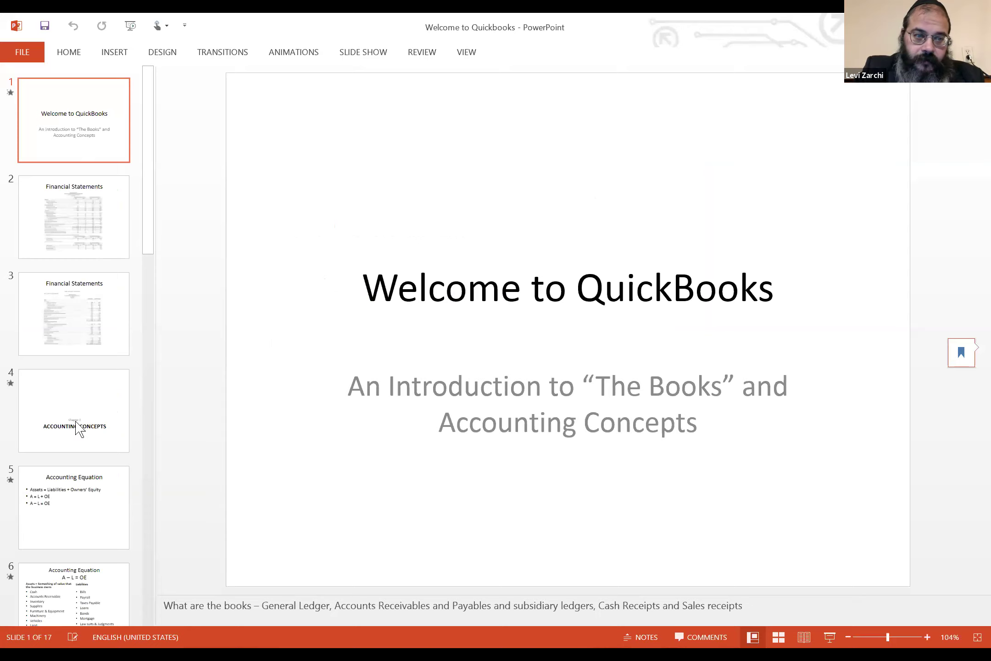
click(80, 500)
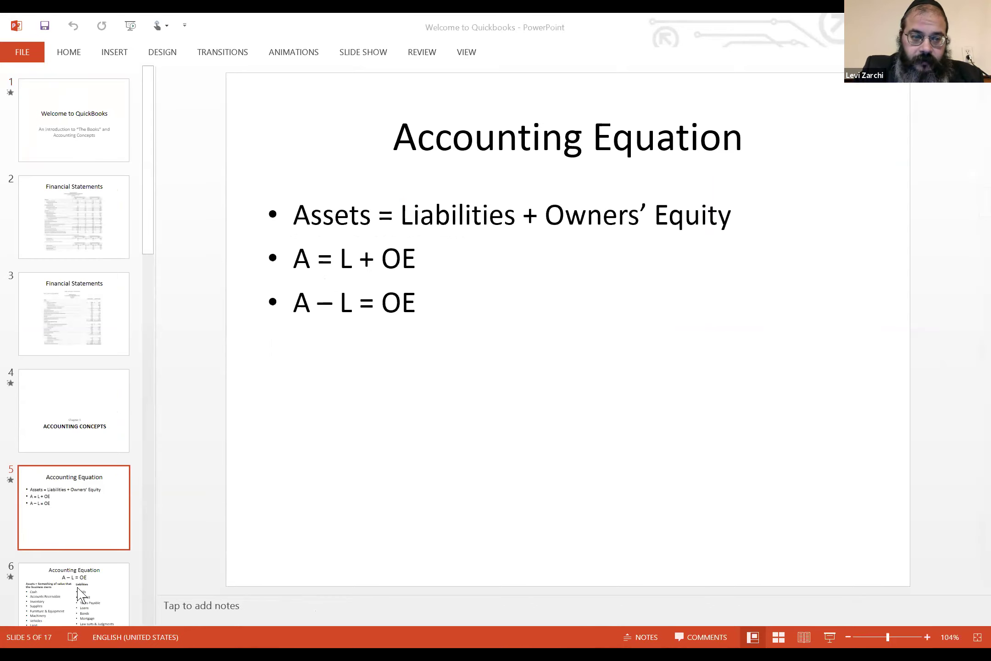
scroll(106, 569, down, 3)
click(94, 562)
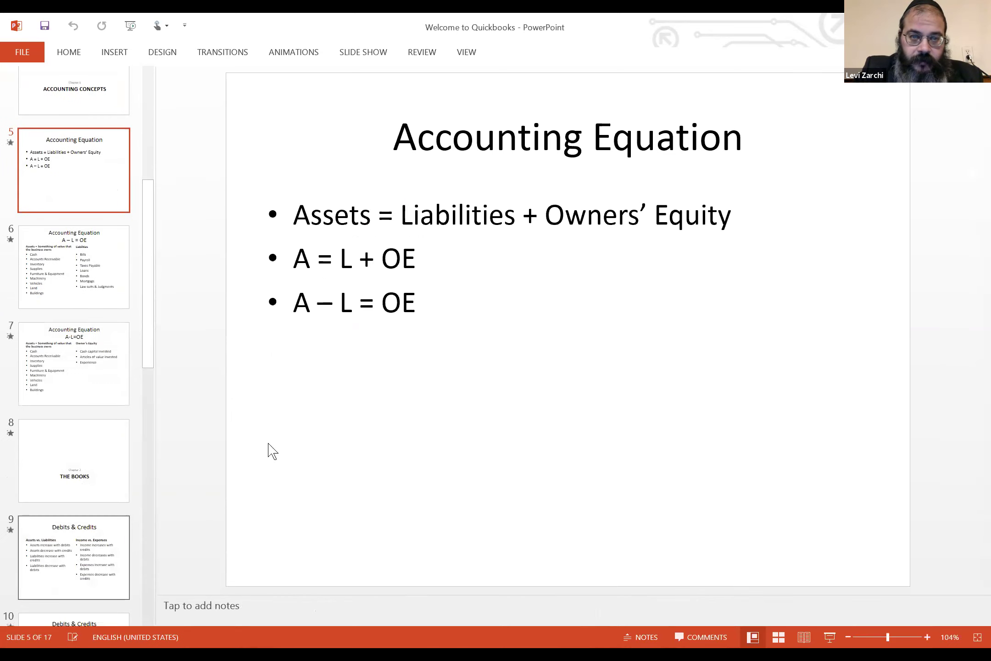
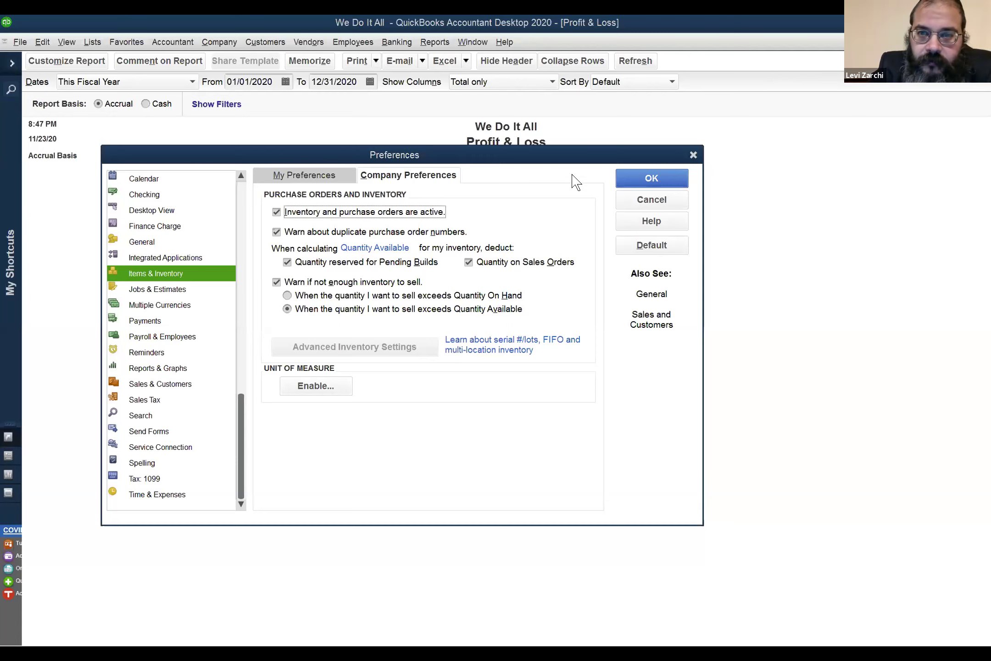
Back in QuickBooks, cancel the Items & Inventory preference changes and start a new sales receipt
click(639, 211)
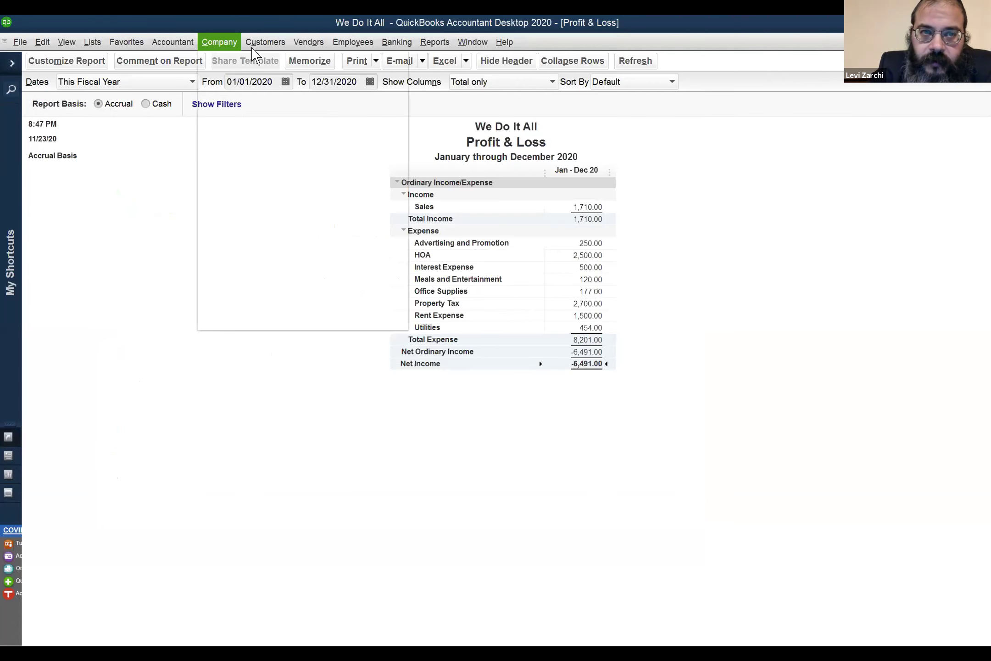
click(265, 41)
click(293, 131)
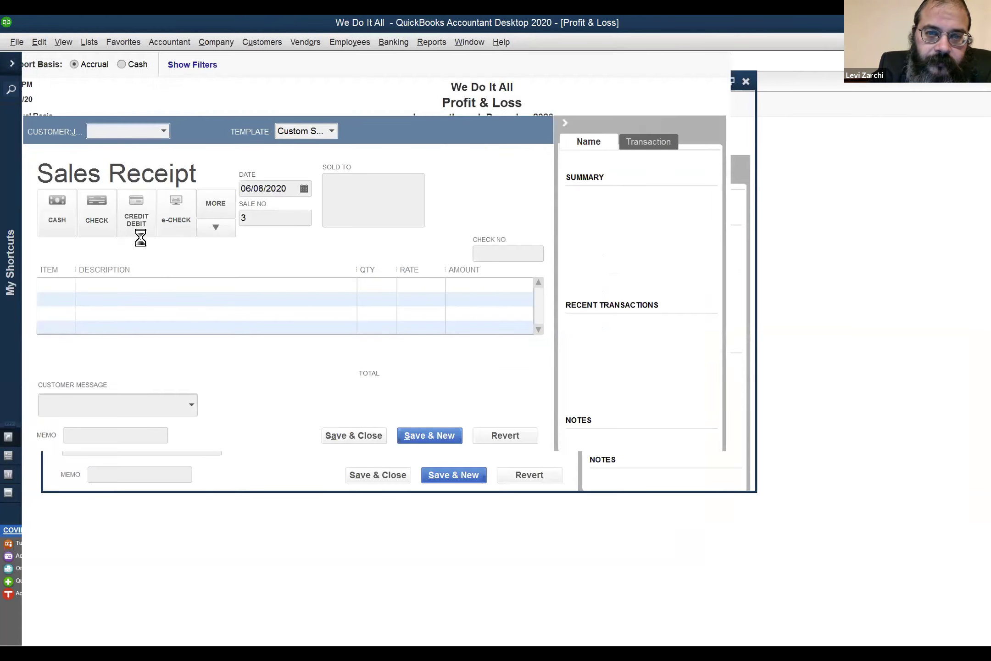
Add the HK housekeeping item to the sales receipt's first line and discard the receipt without recording it
click(73, 285)
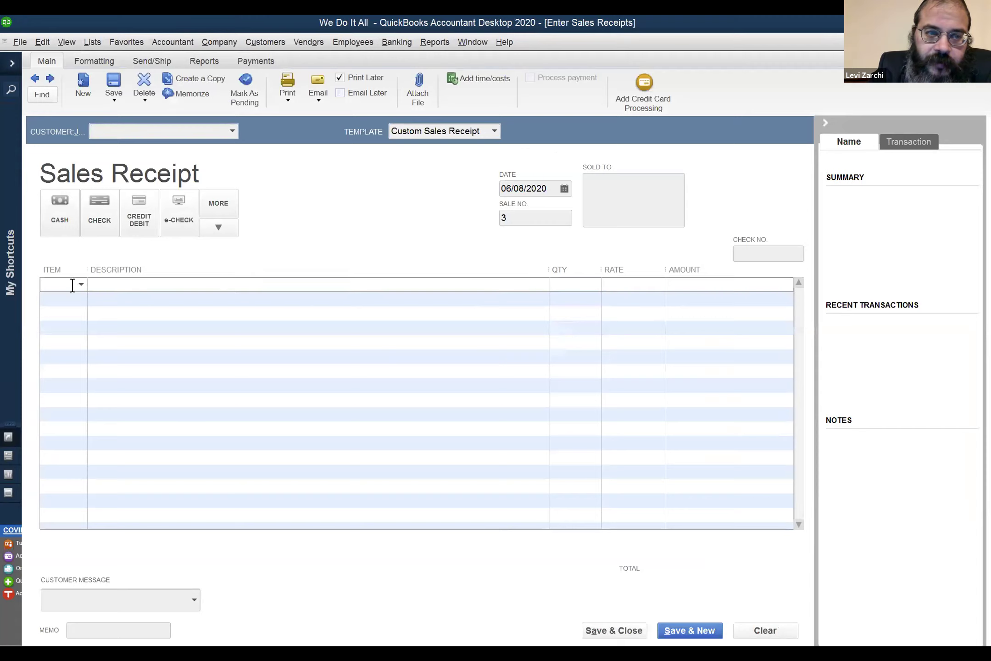
text(HK)
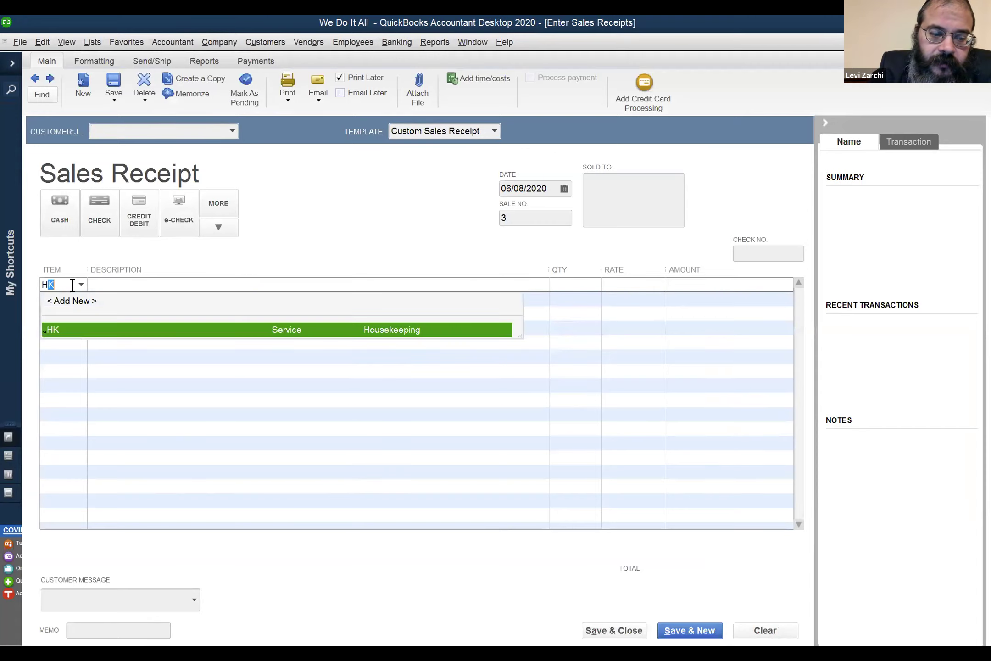
key(Tab)
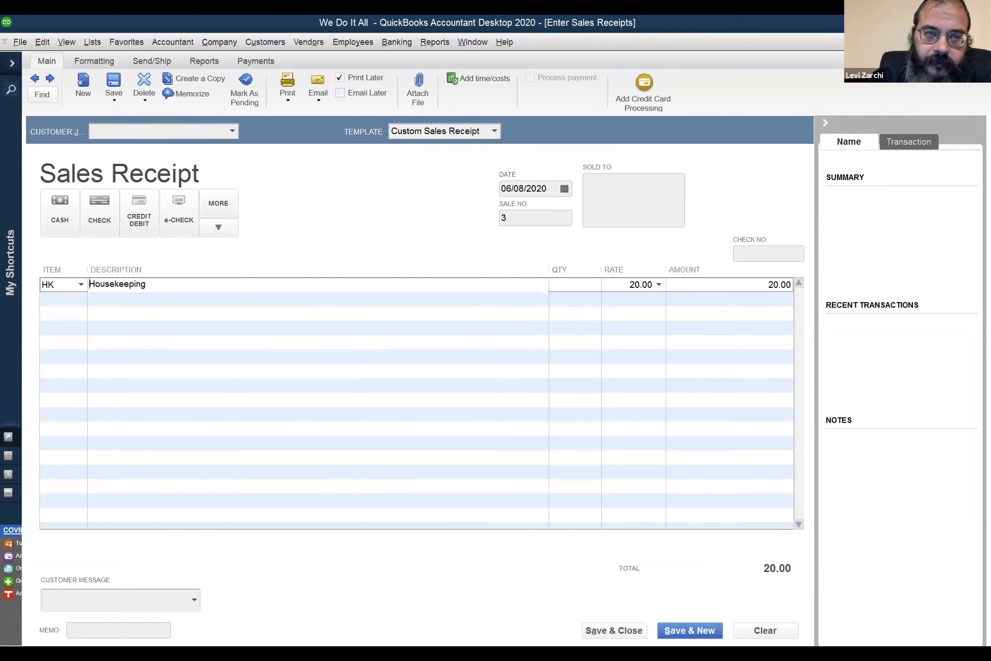
key(Escape)
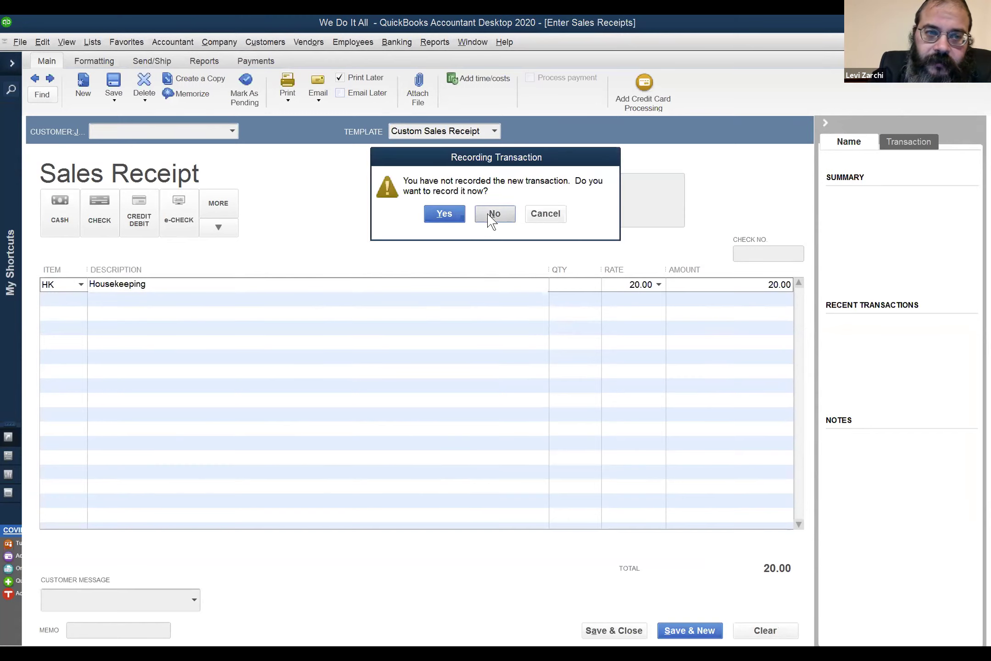
click(490, 216)
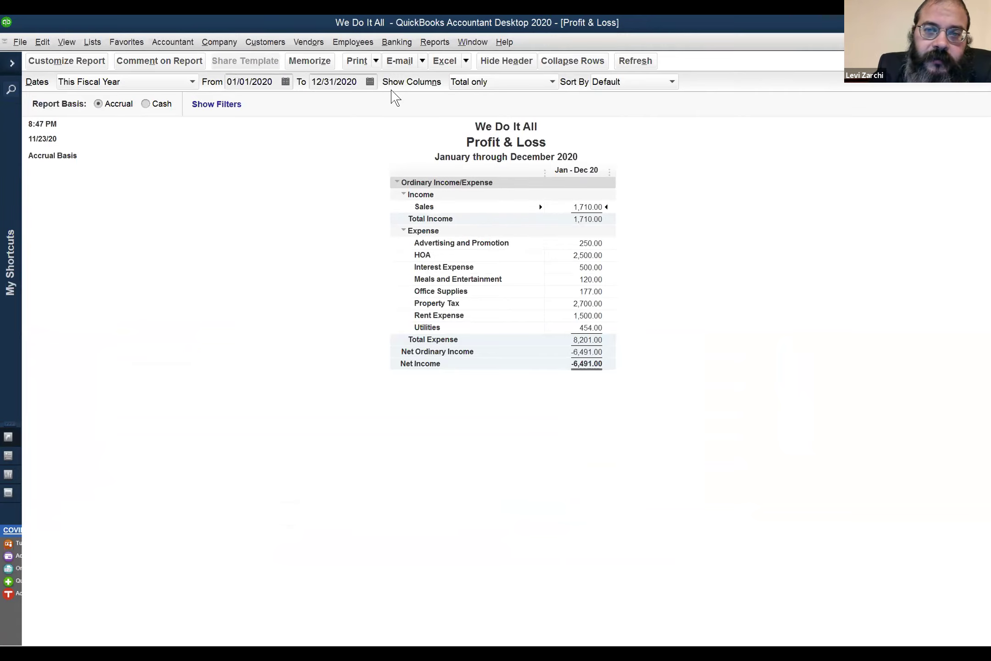
View the transactions behind the Sales amount and examine the debit and credit in the 11/11/2020 sales receipt's transaction journal
double_click(580, 205)
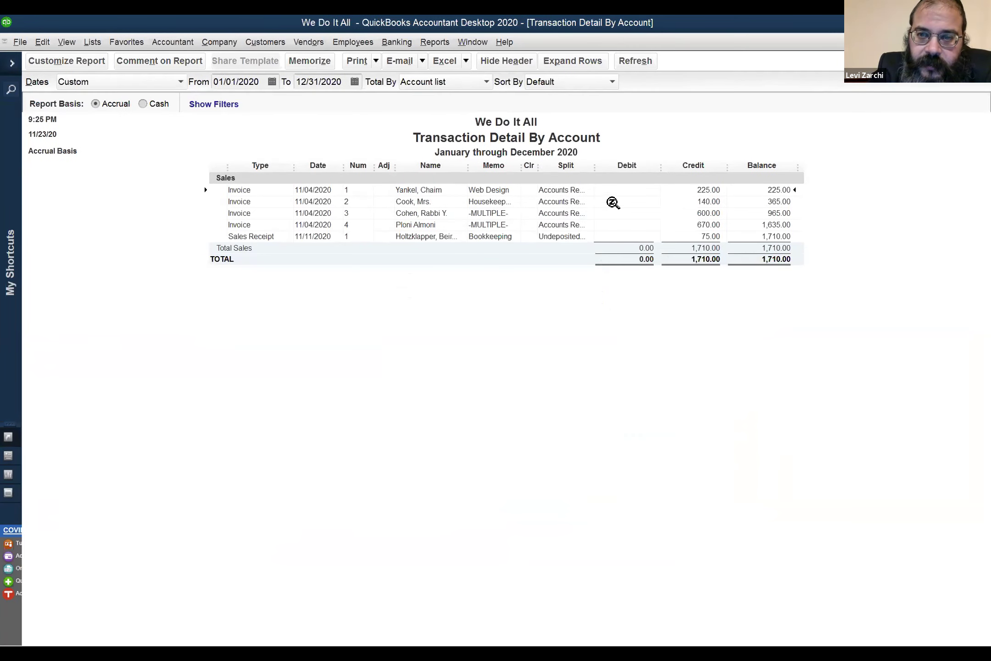
click(694, 241)
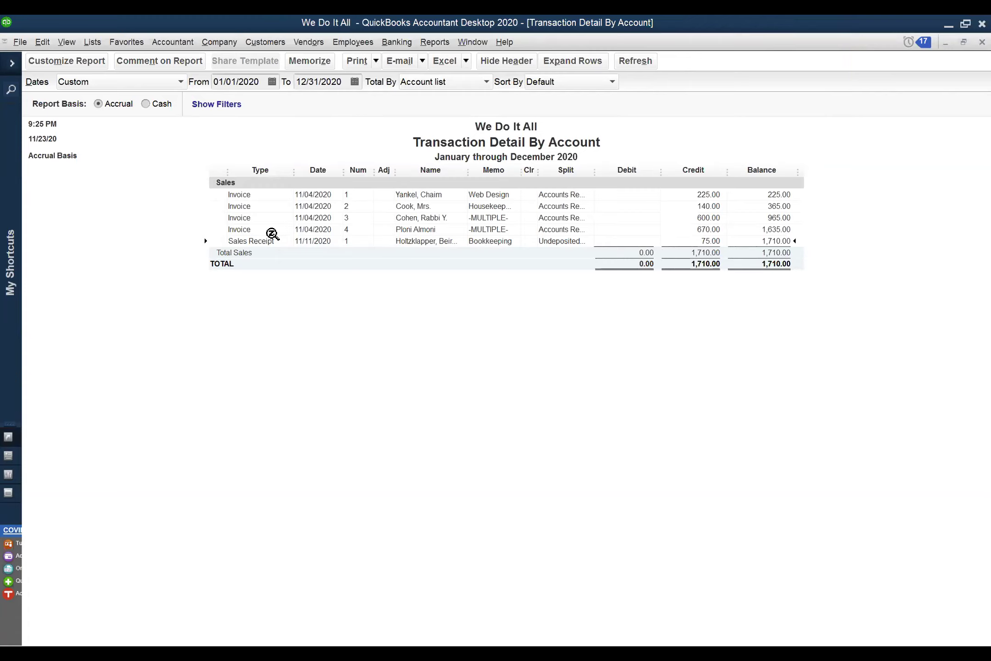
key(ctrl+y)
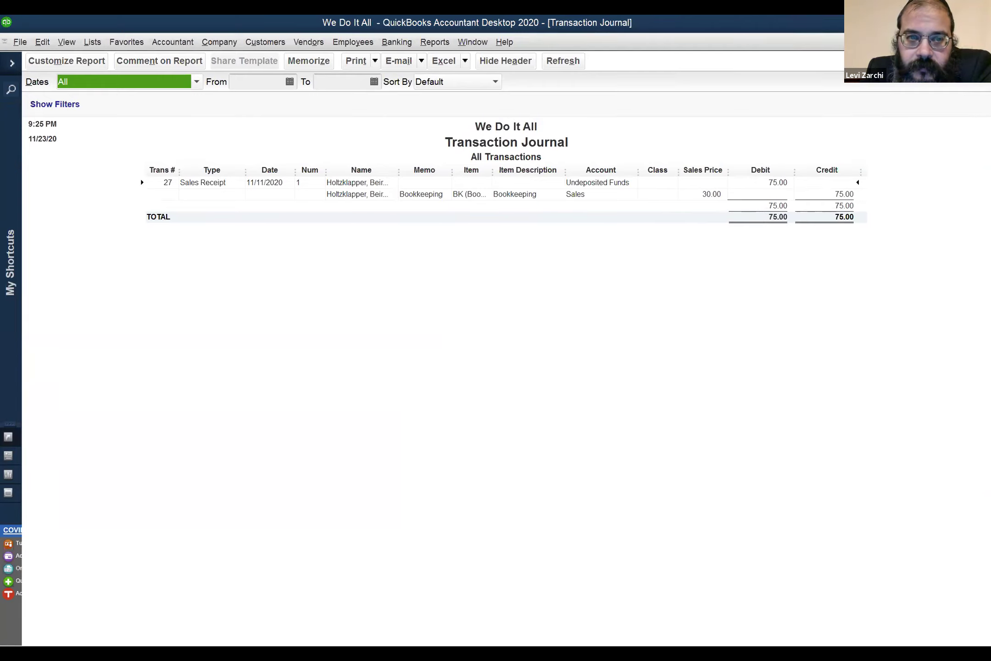
click(772, 184)
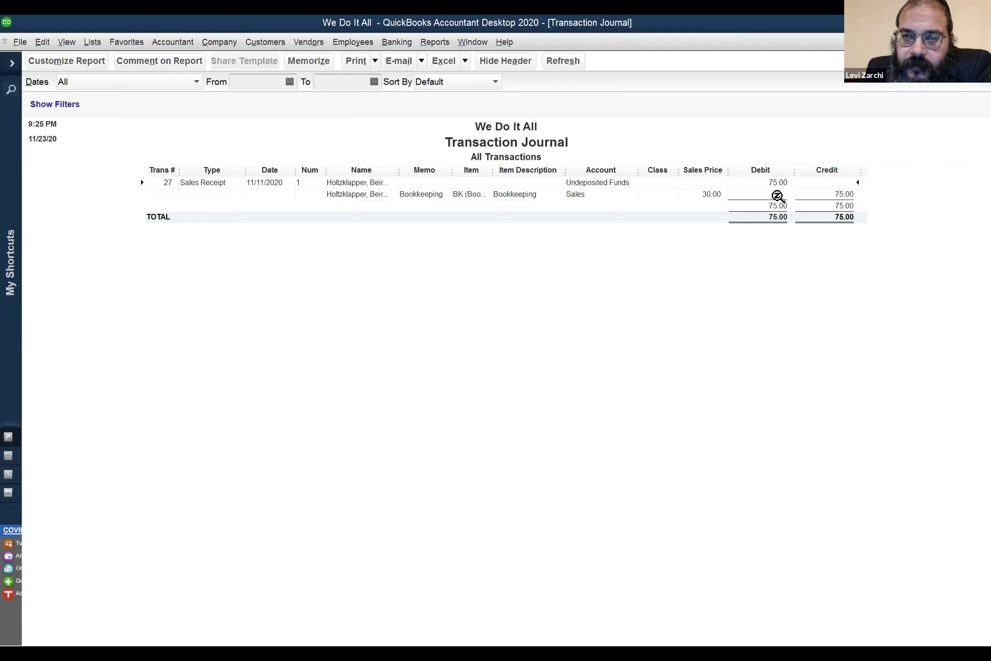
click(838, 193)
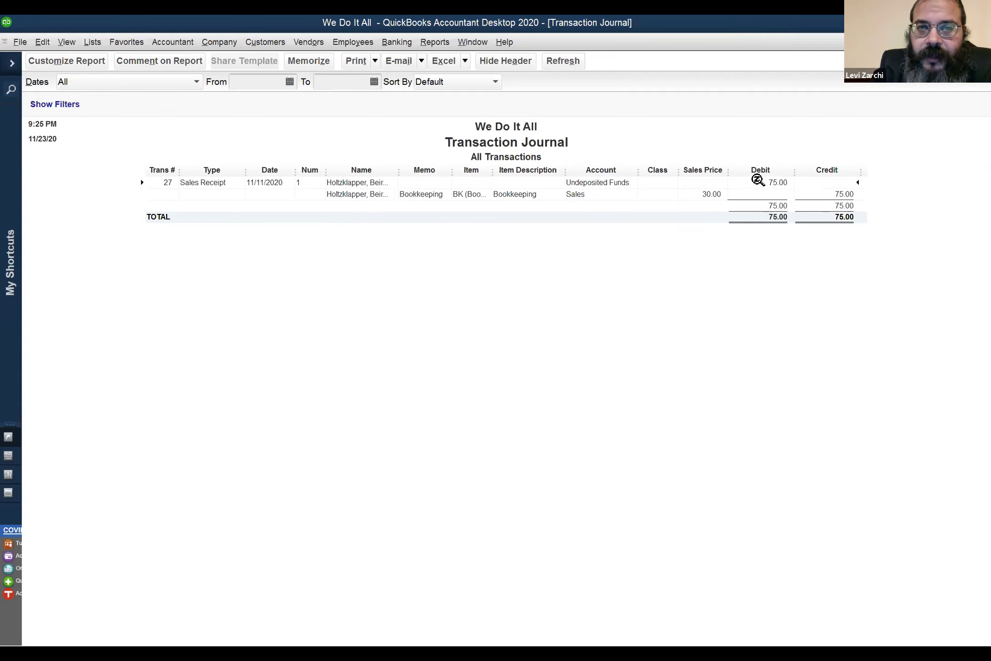
Close and reopen the 11/11/2020 sales receipt's transaction journal, and examine its Undeposited Funds debit against its Sales credit
click(396, 41)
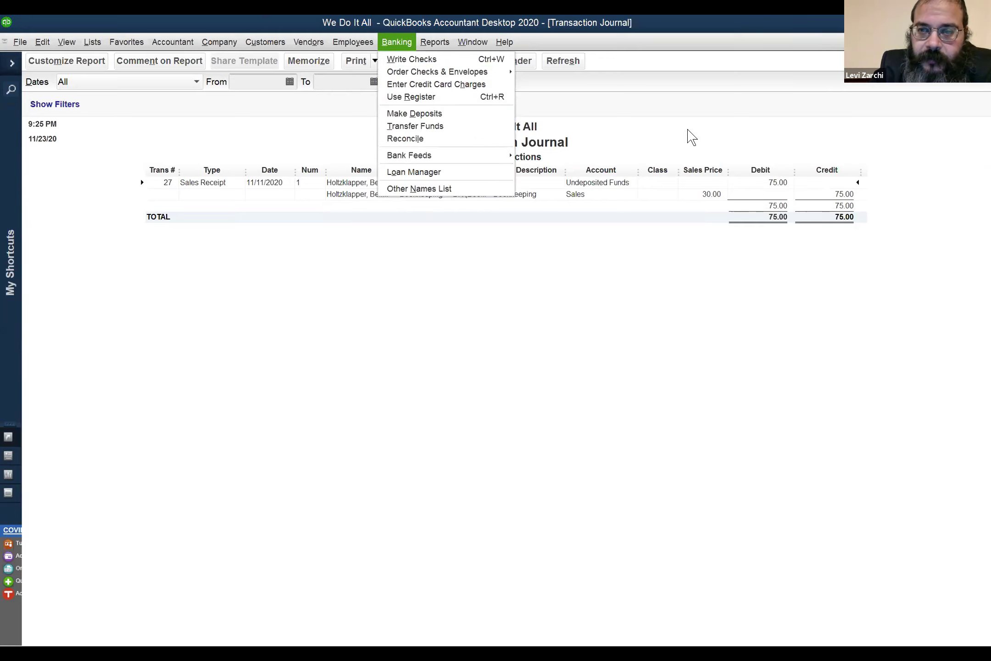
click(817, 124)
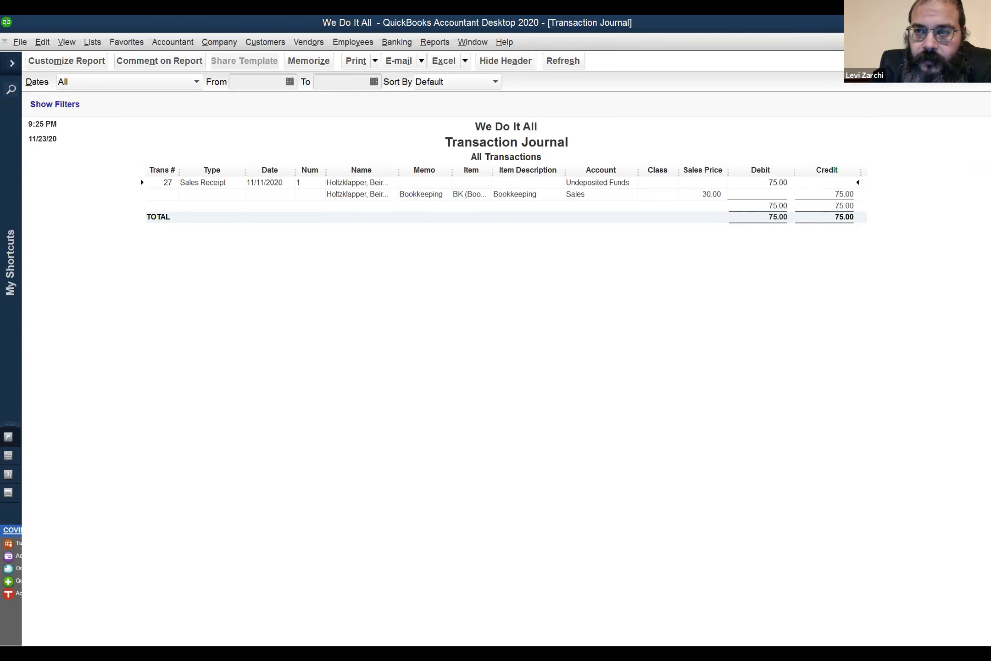
key(Escape)
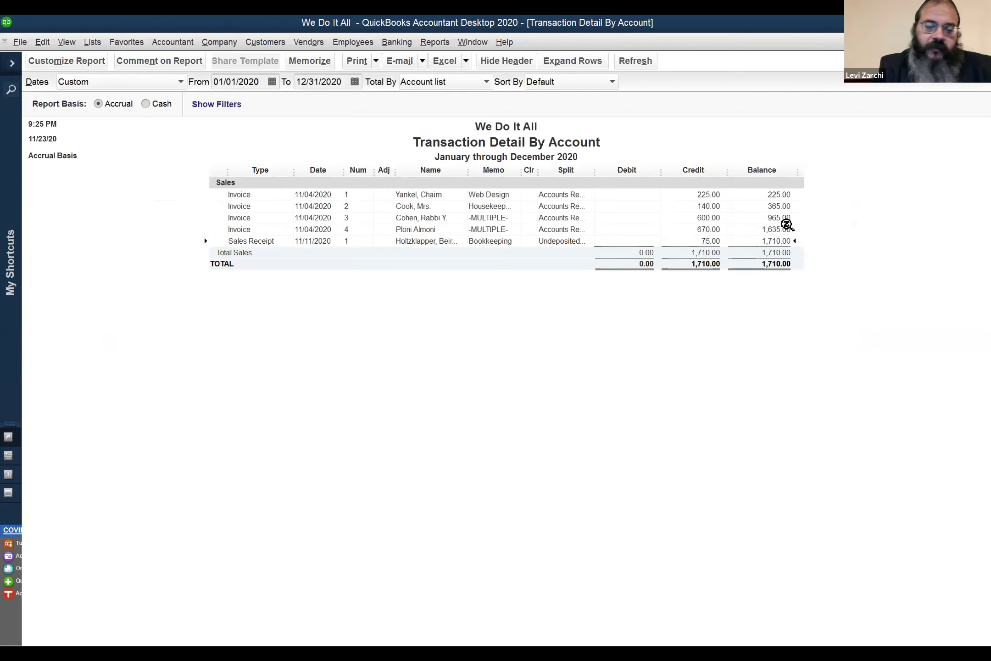
key(ctrl+y)
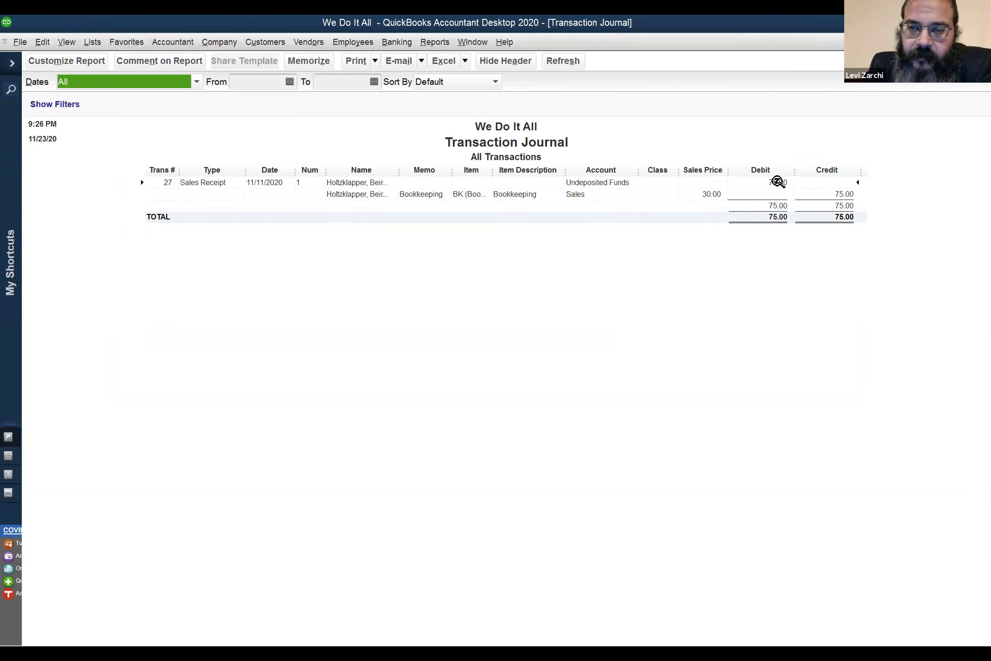
click(776, 184)
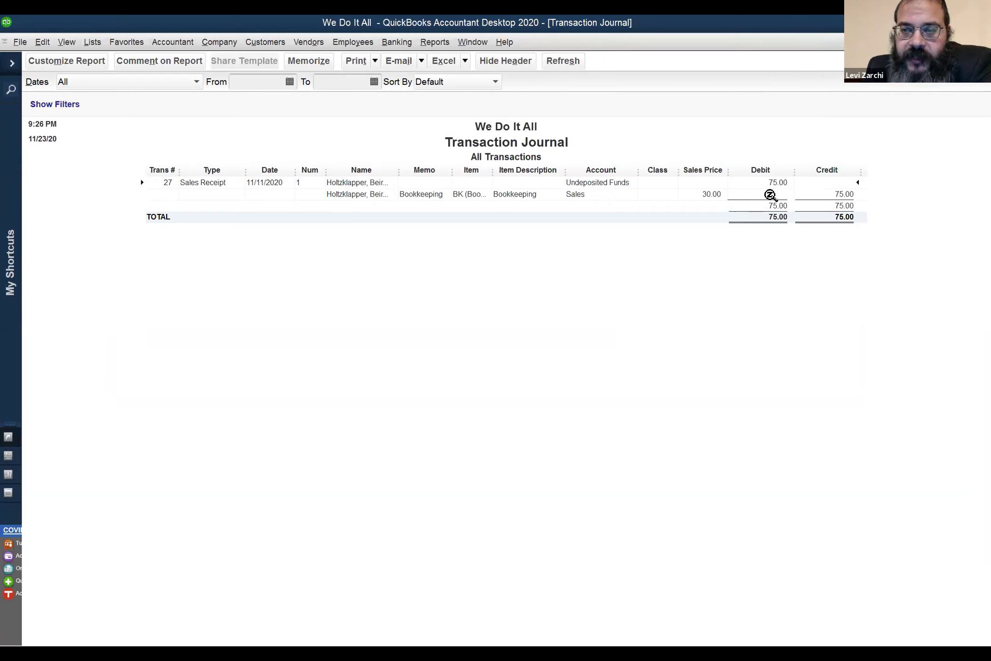
click(827, 194)
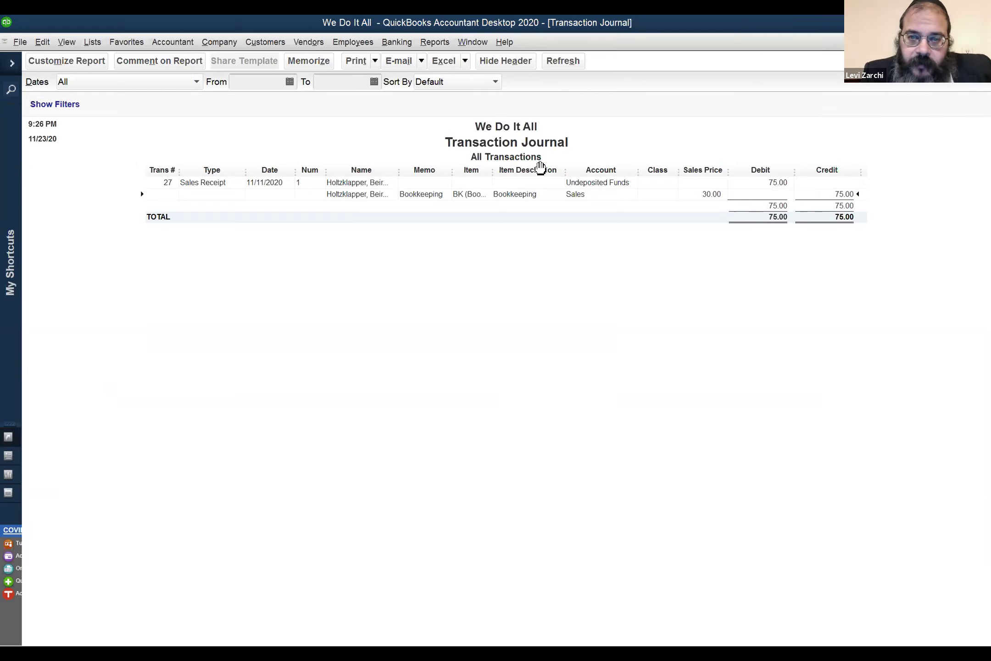
click(568, 184)
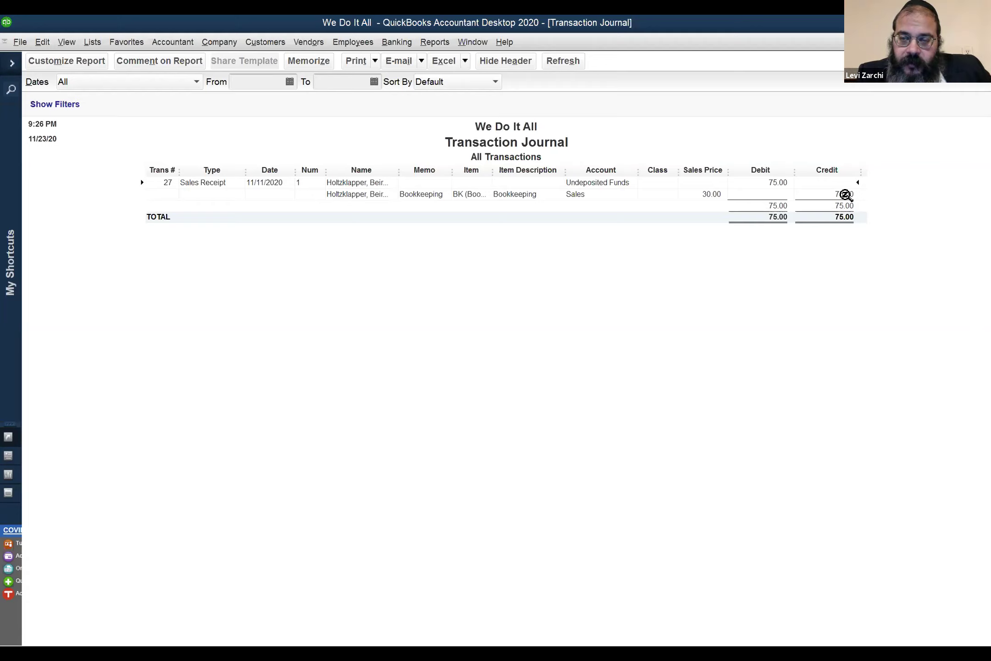
click(844, 194)
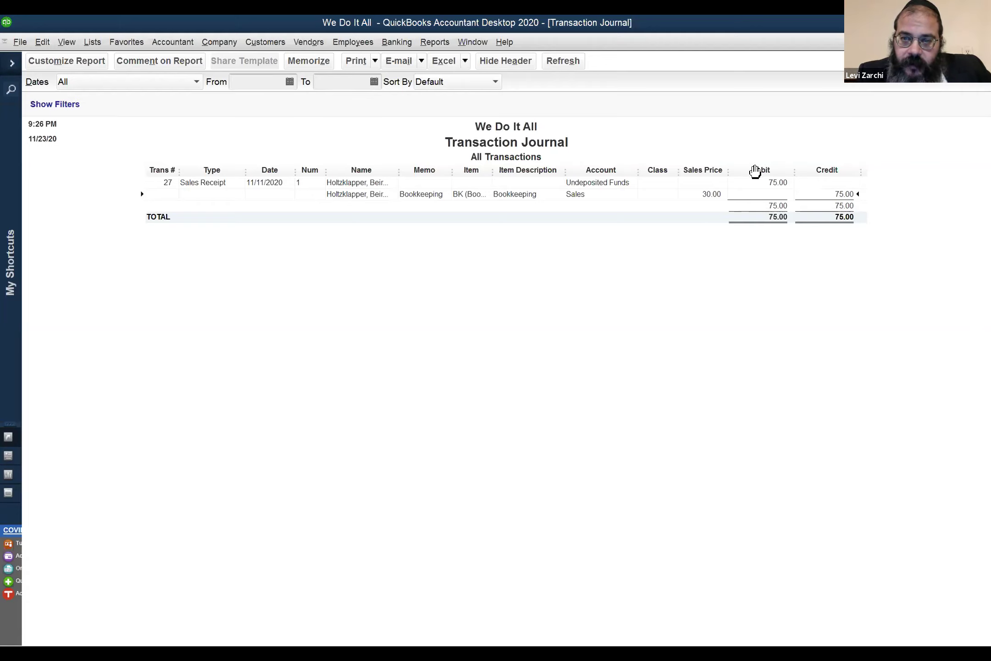
click(770, 184)
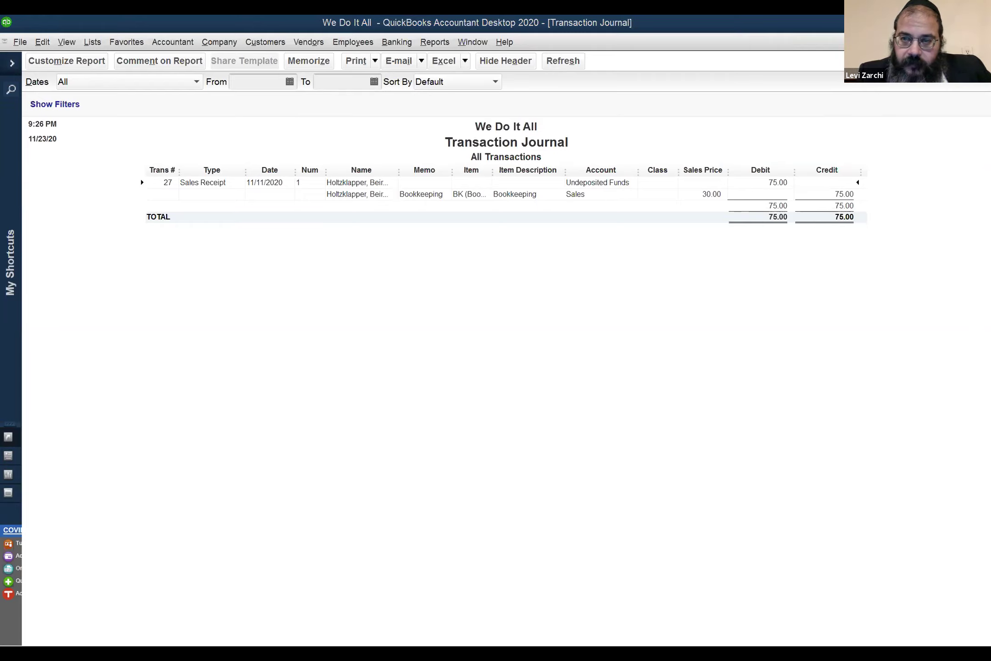
Examine the debit and credit in the transaction journal of 11/04/2020 invoice 1, and return to the Profit & Loss report
key(Escape)
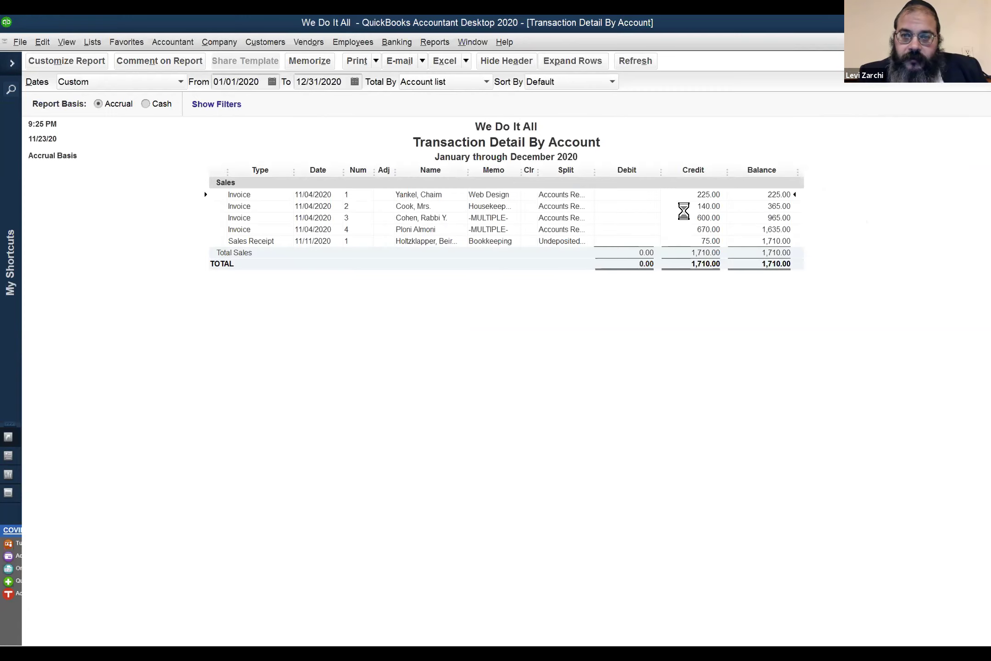
key(ctrl+y)
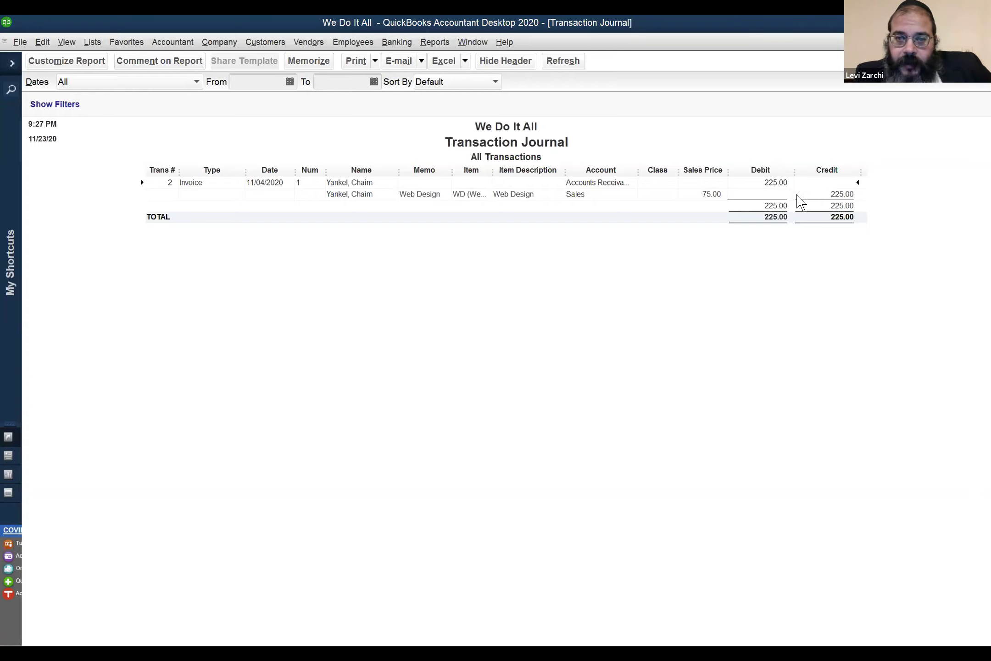
click(840, 194)
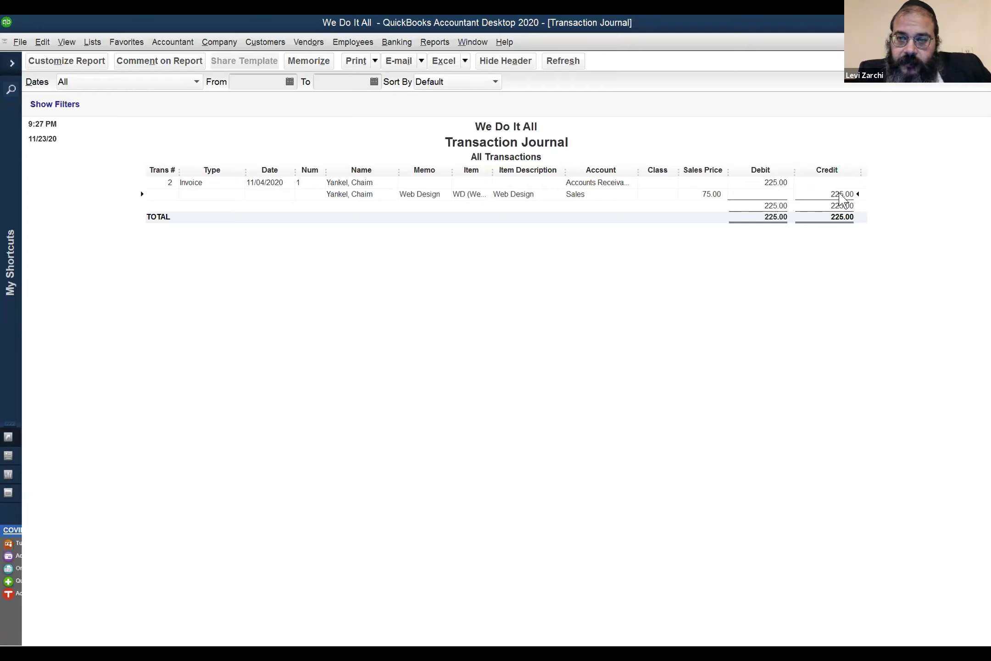
click(768, 185)
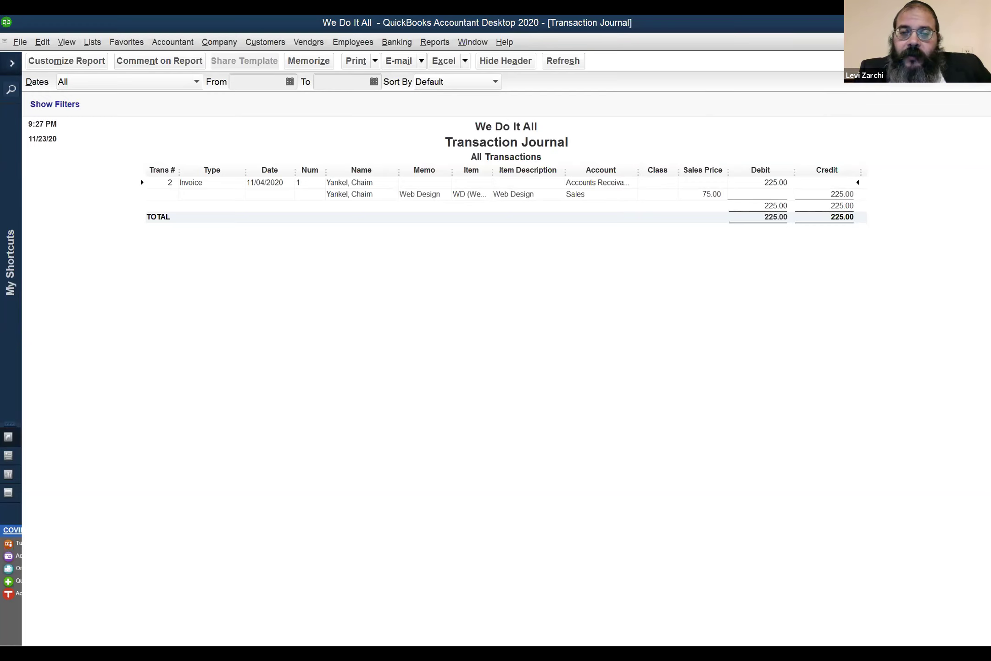
key(Escape)
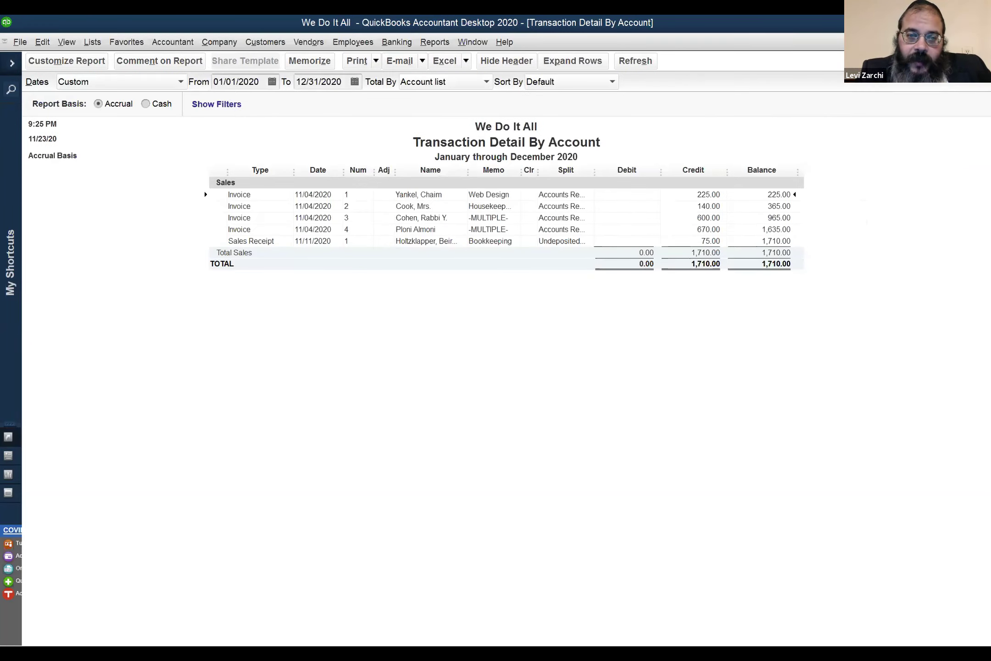
key(Escape)
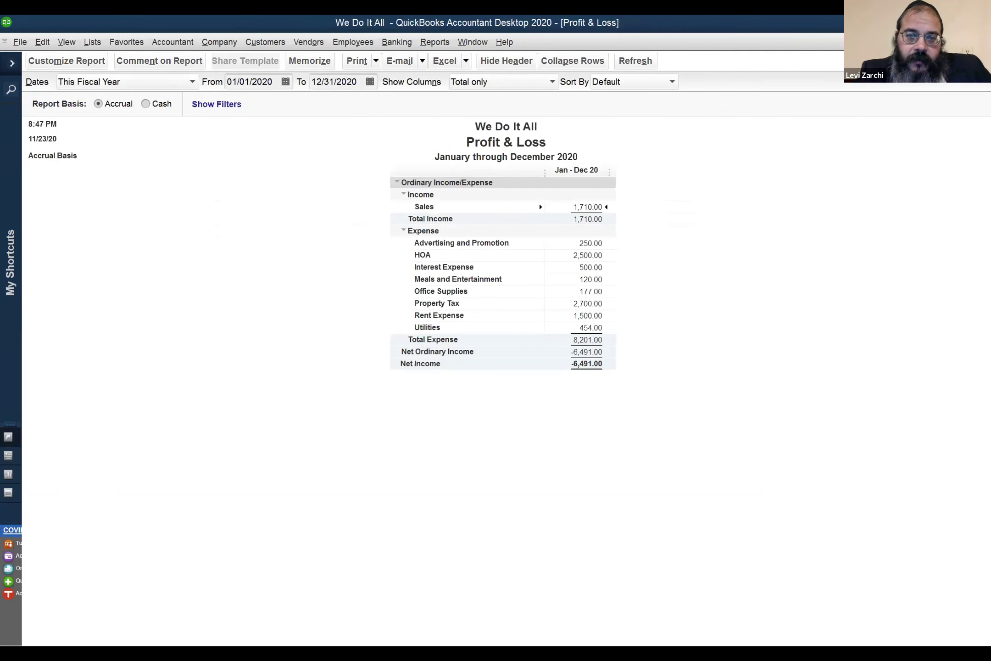
View the open general journal entry and switch back to the Profit & Loss report
click(461, 44)
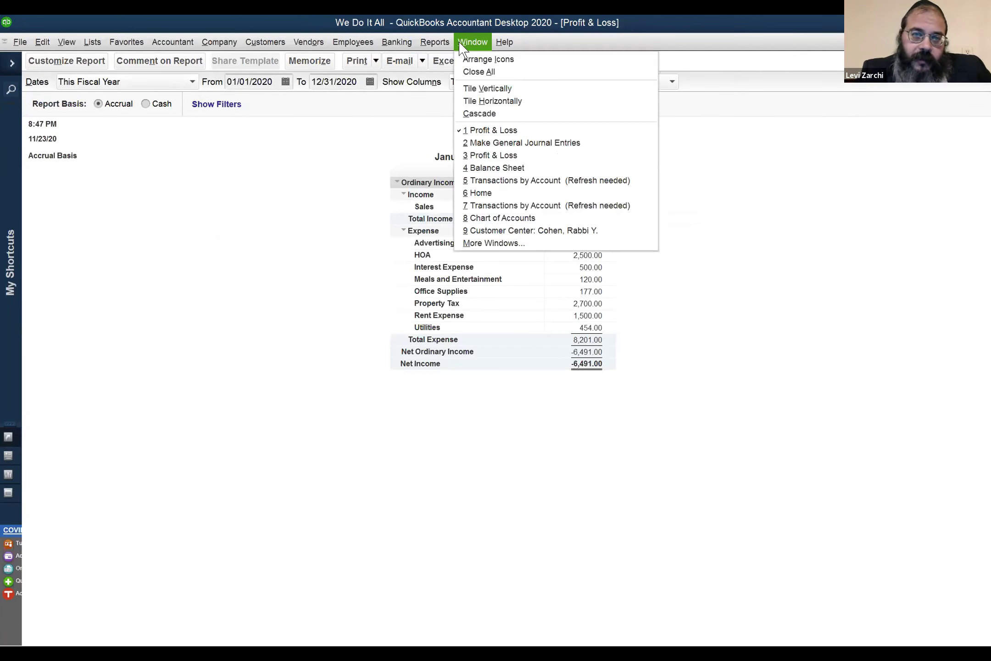
click(467, 146)
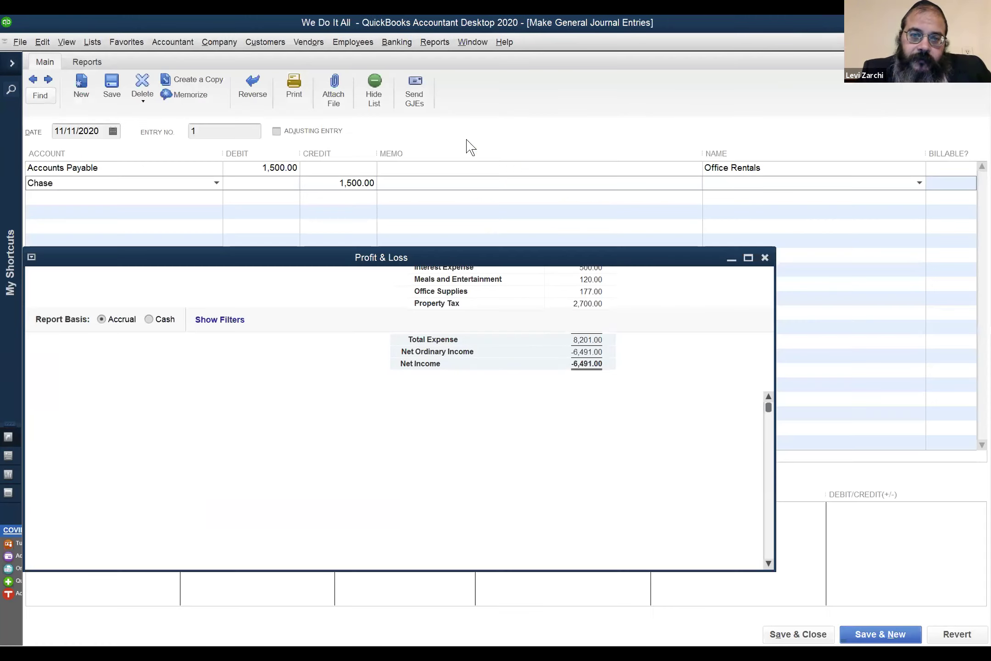
key(ctrl+Tab)
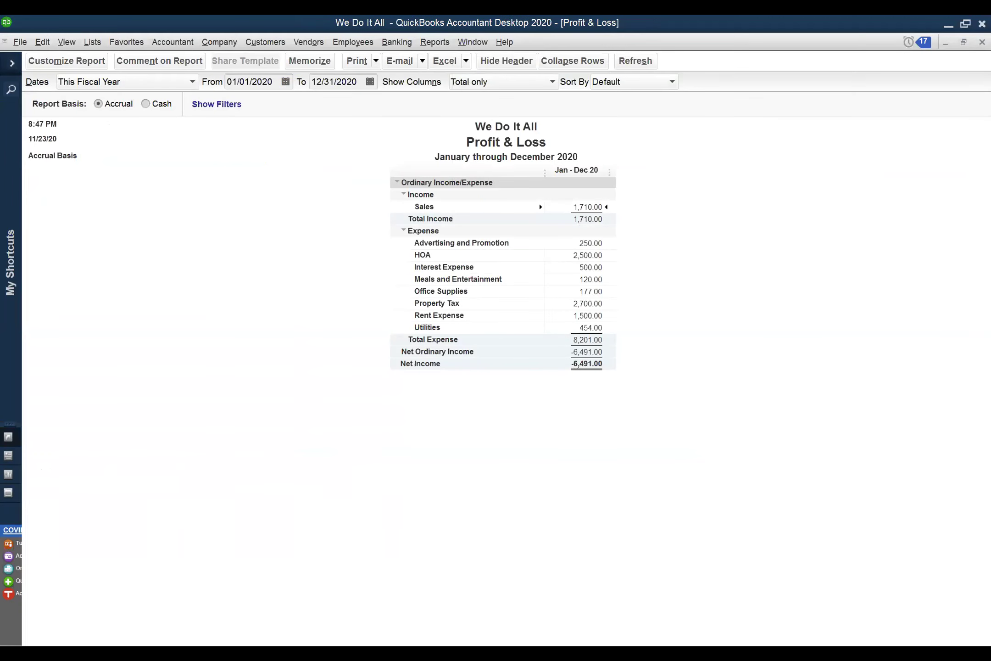
Cancel closing the Profit & Loss report and switch to the PowerPoint presentation to show the Debit and Credit Rules slide
key(Escape)
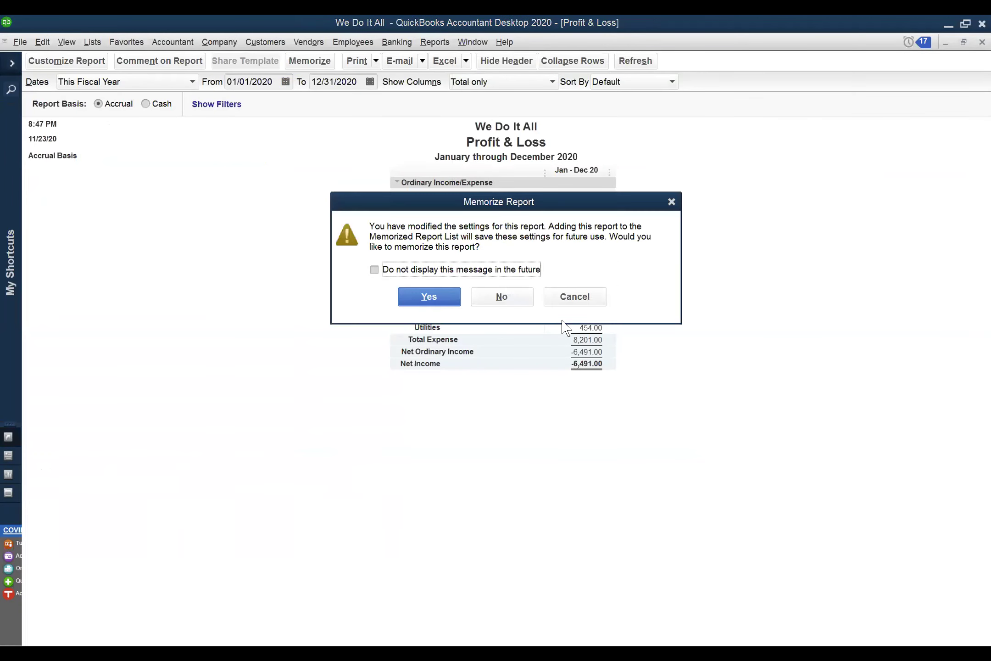
click(579, 299)
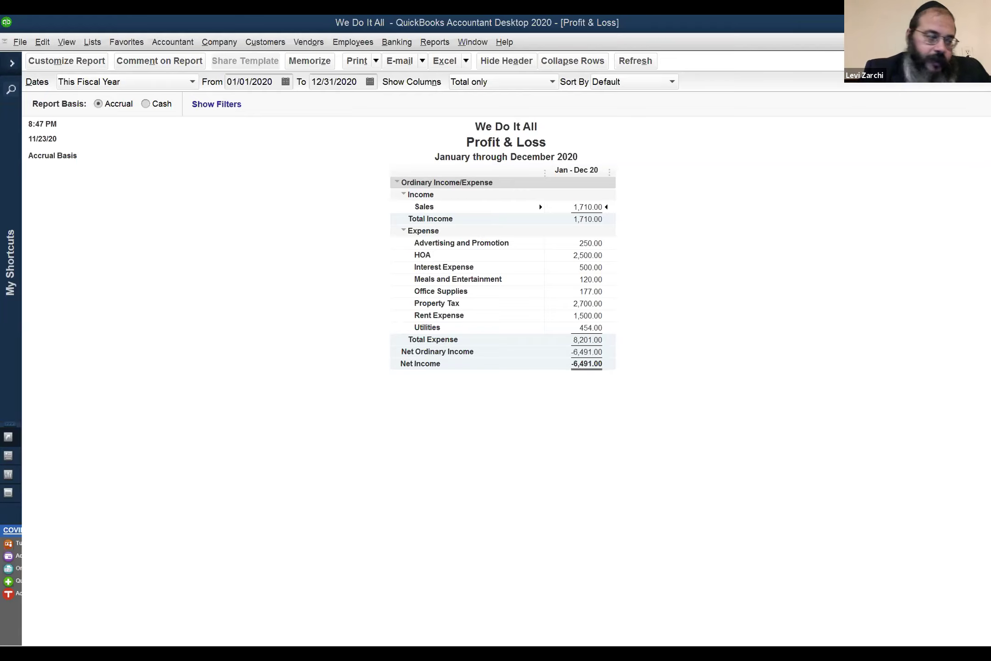
key(alt+Tab)
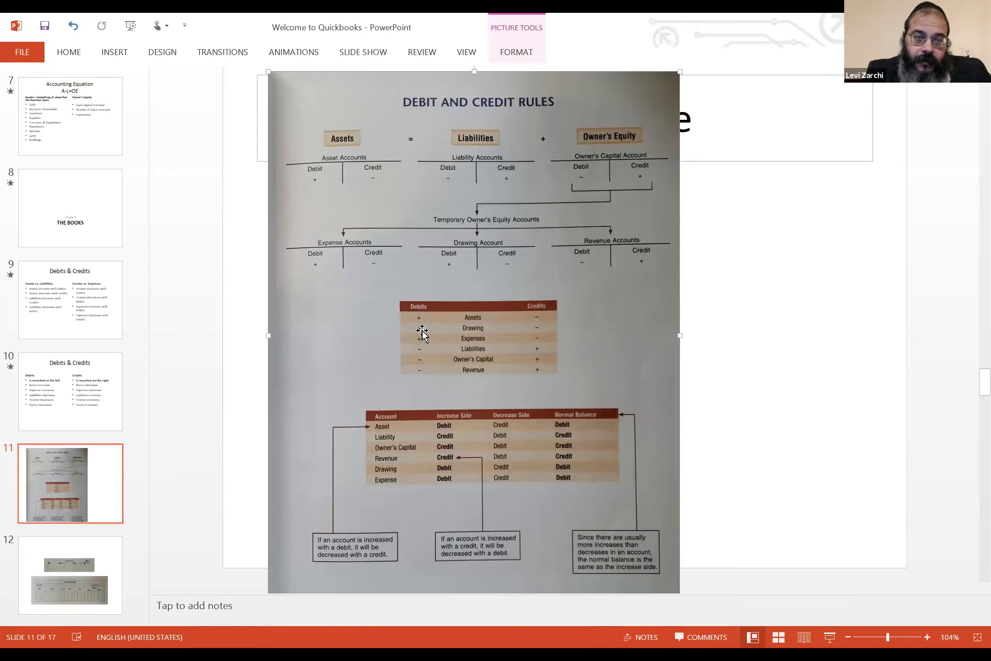
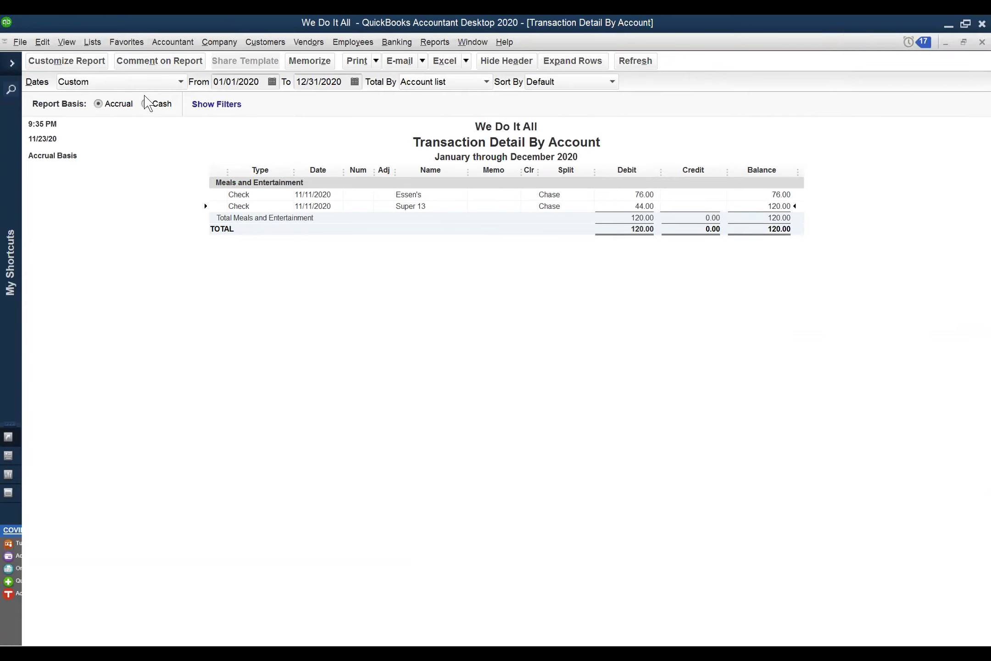
Close the Meals and Entertainment transaction detail and return to the Profit & Loss report
click(42, 42)
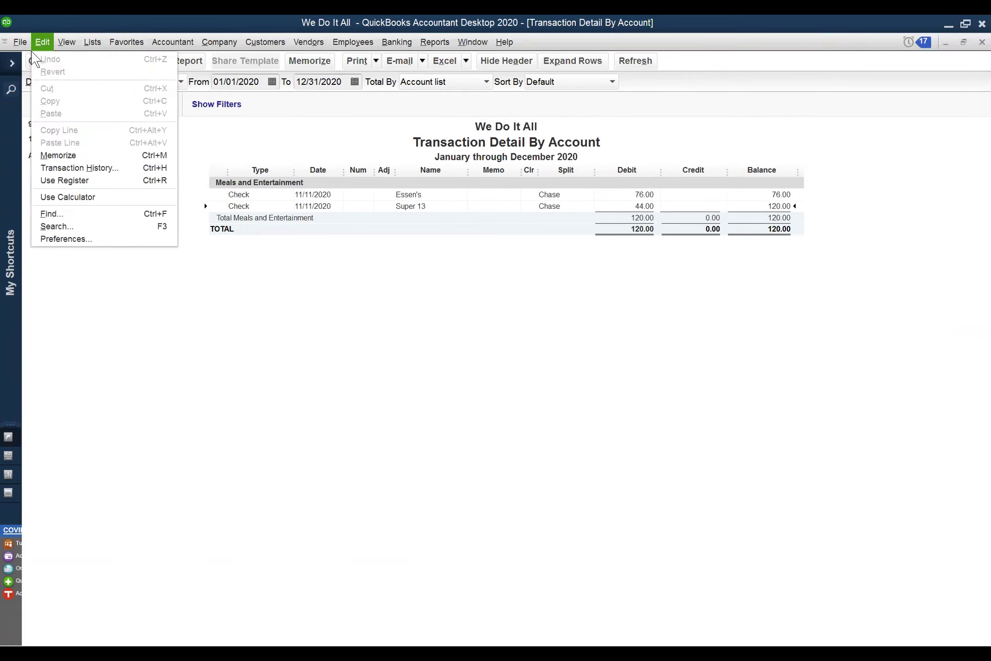
click(332, 337)
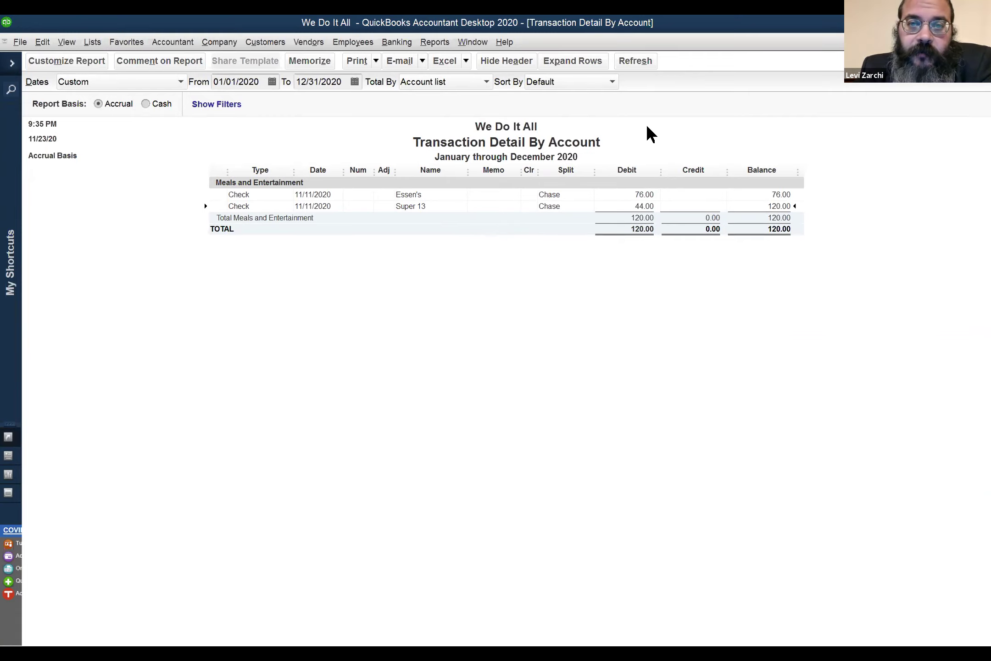
click(45, 41)
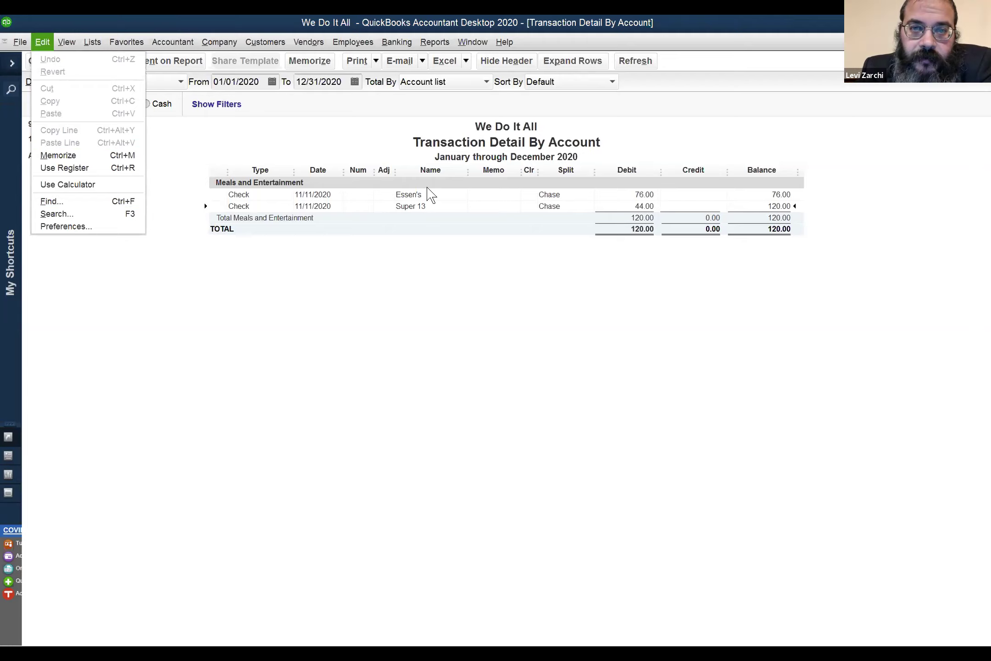
key(Escape)
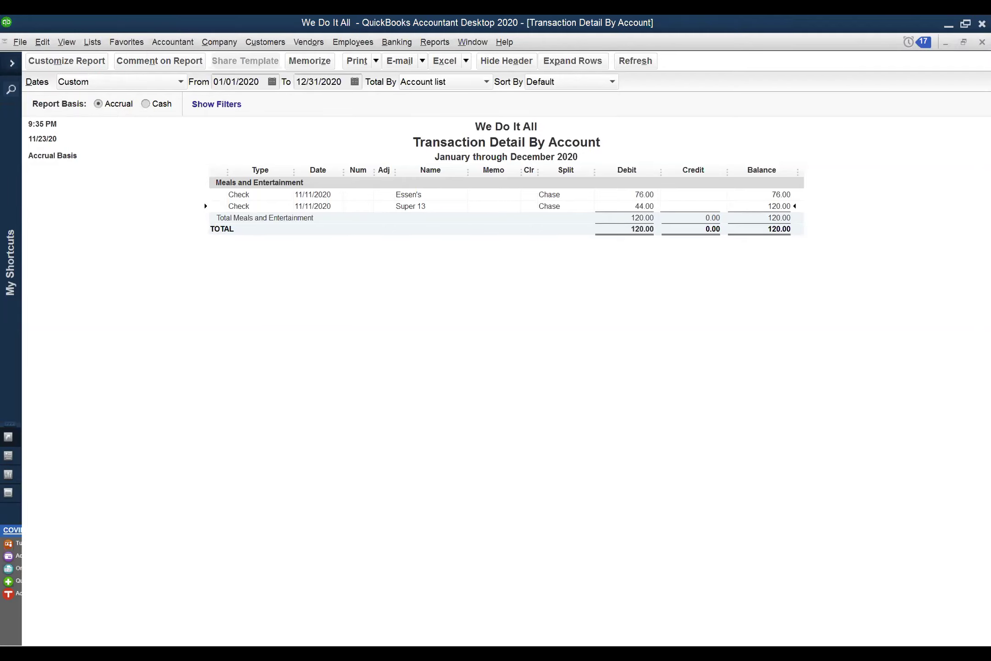
key(Escape)
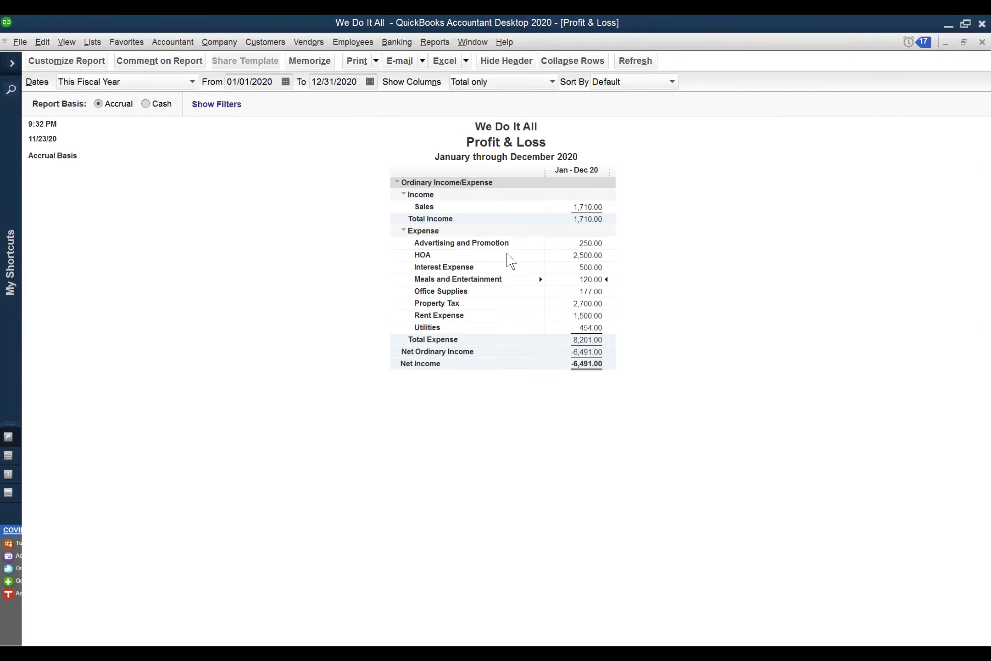
View the transactions behind the Meals and Entertainment amount, examine both checks' debit and credit columns, and return to Profit & Loss
click(596, 292)
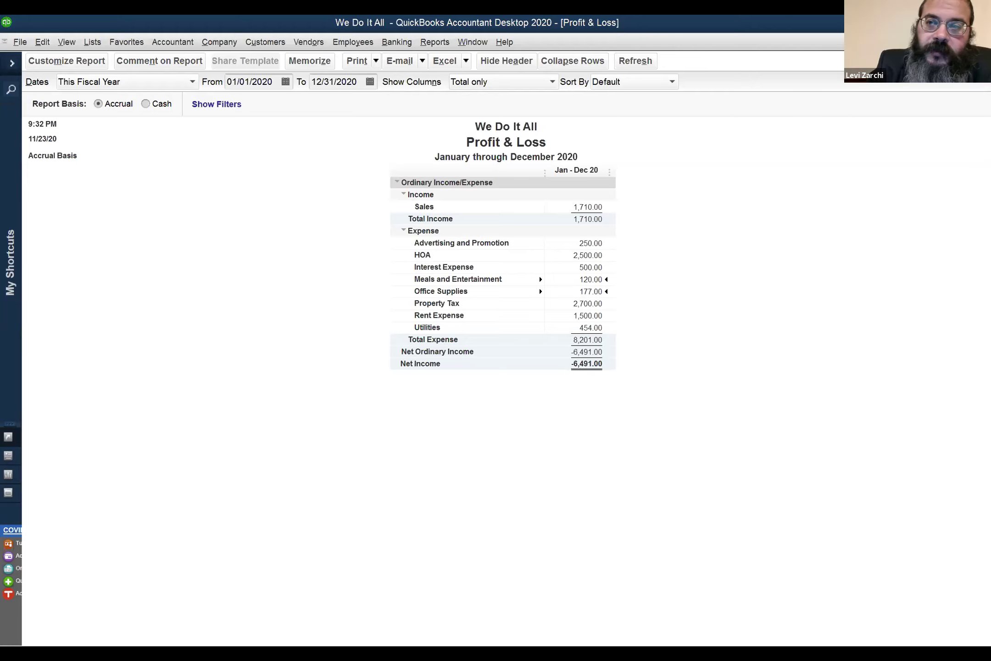
double_click(590, 279)
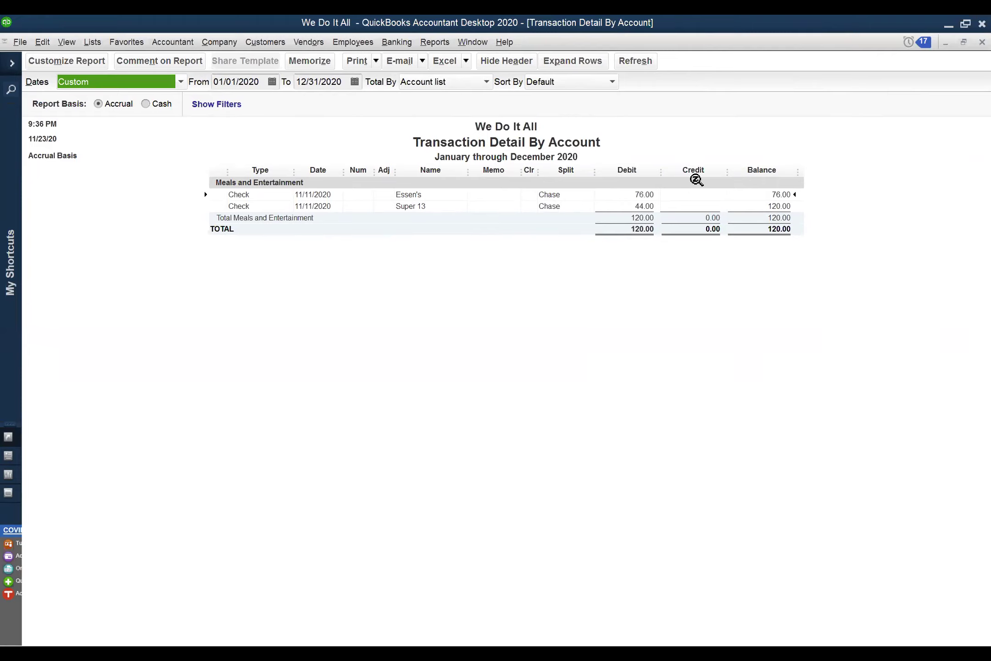
click(698, 193)
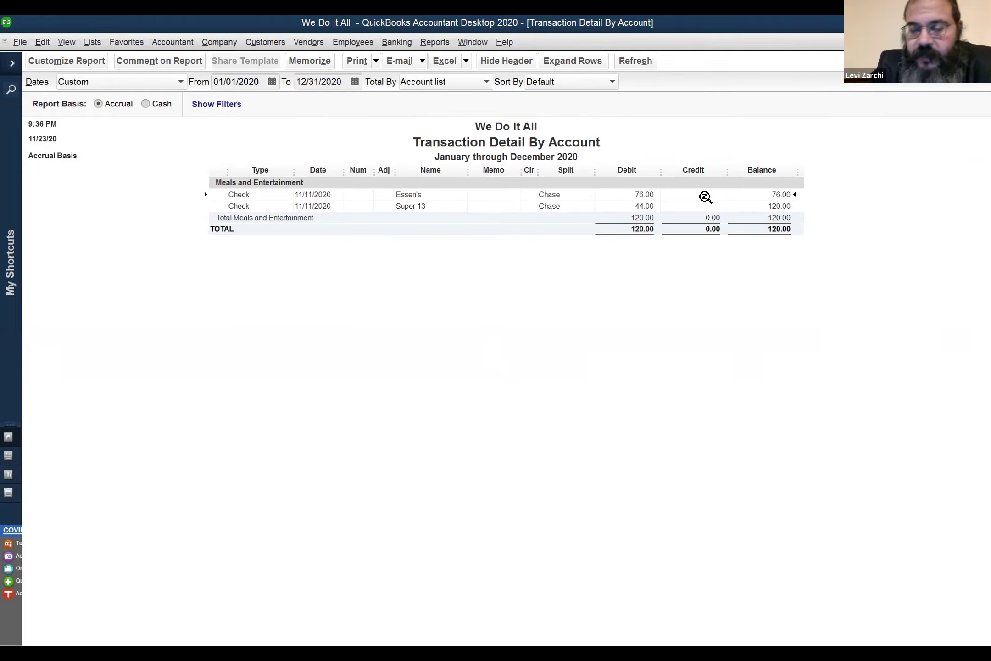
click(690, 206)
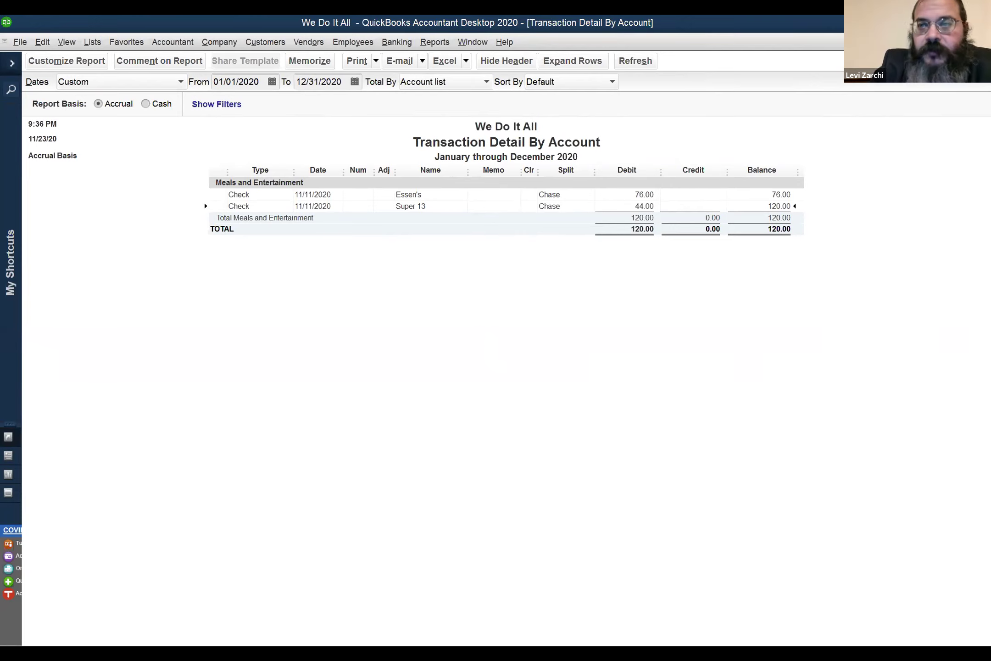
key(Escape)
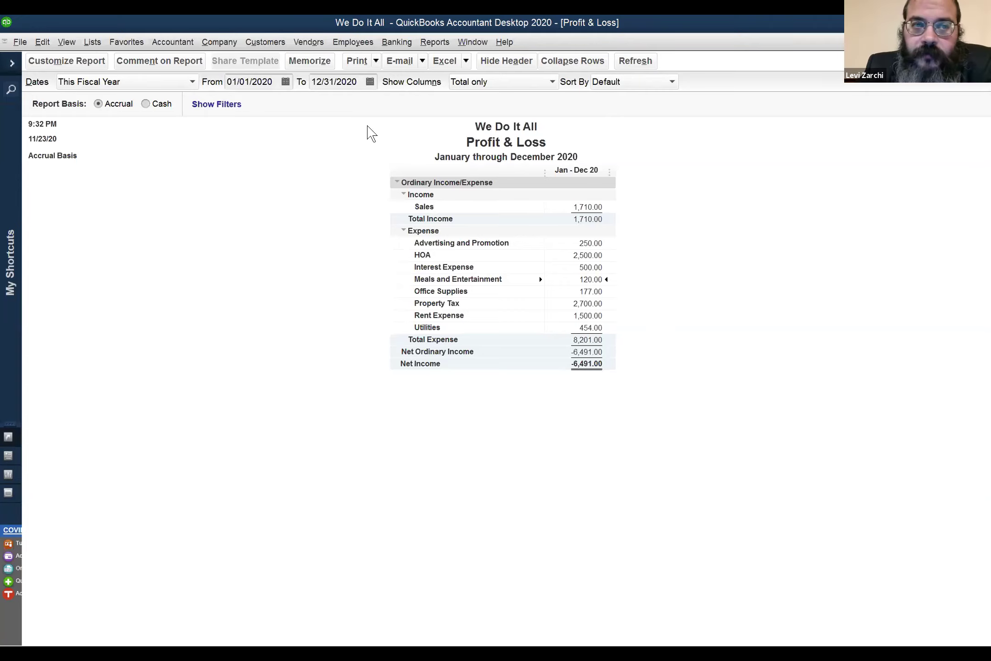
Refresh the Profit & Loss report
click(636, 61)
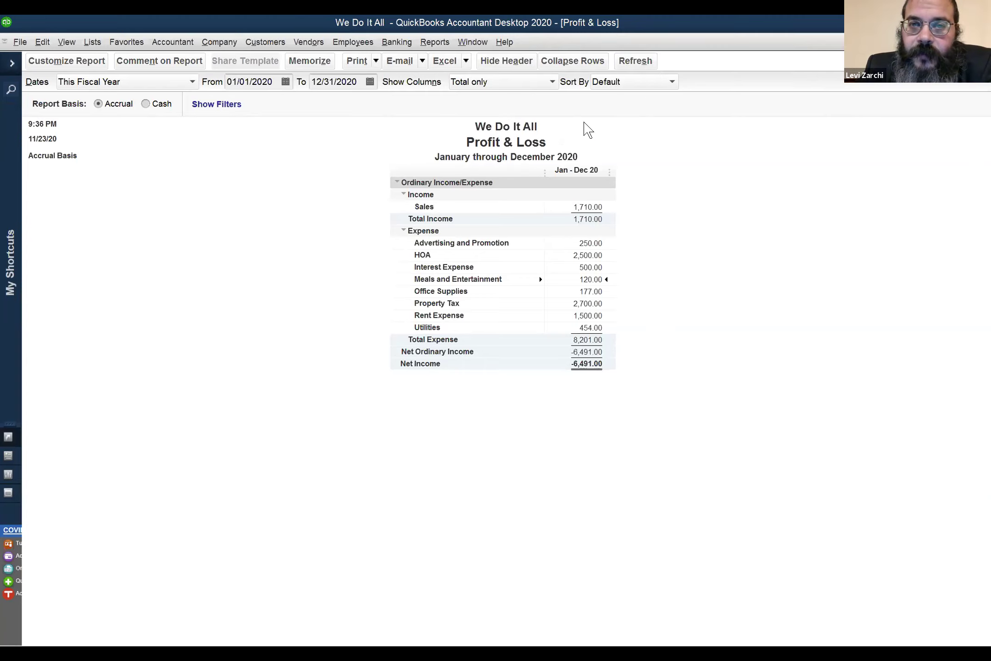
click(510, 42)
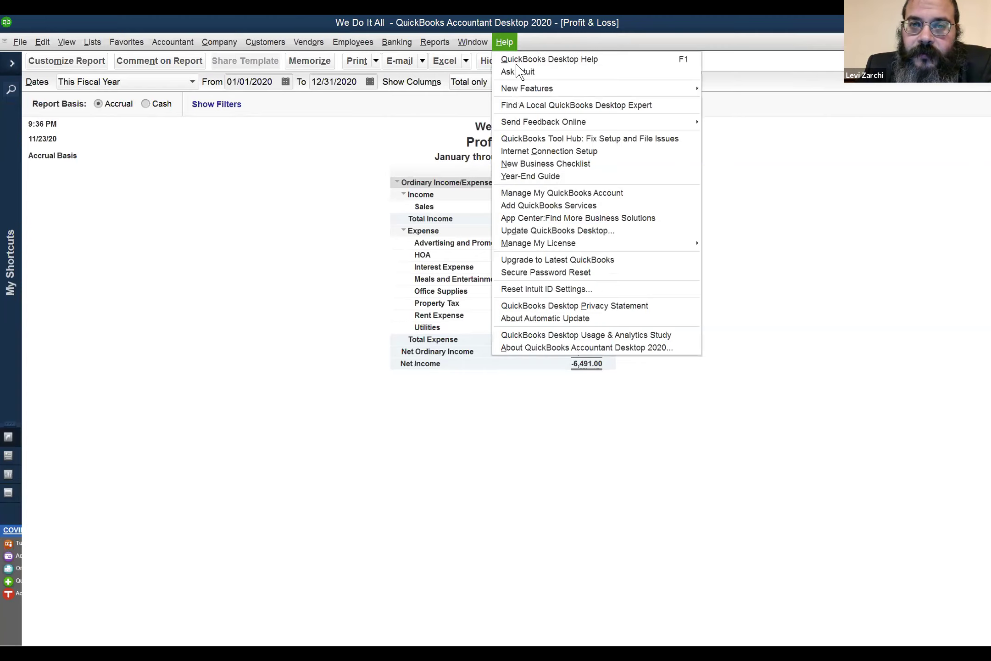
click(427, 157)
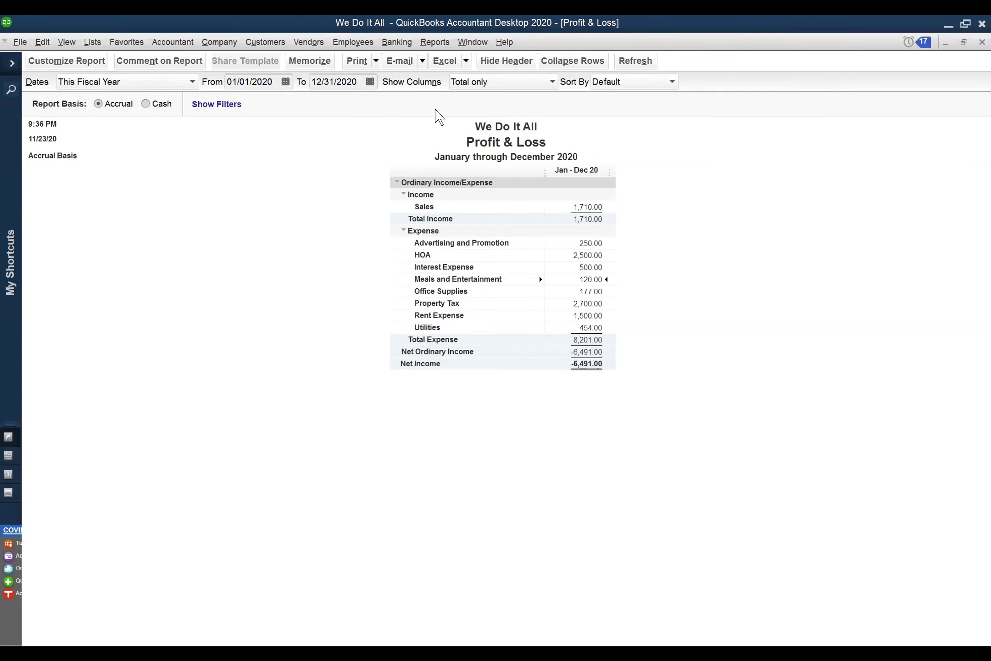
Examine Net Income on the Profit & Loss report, collapsing and expanding the Expense section
click(591, 363)
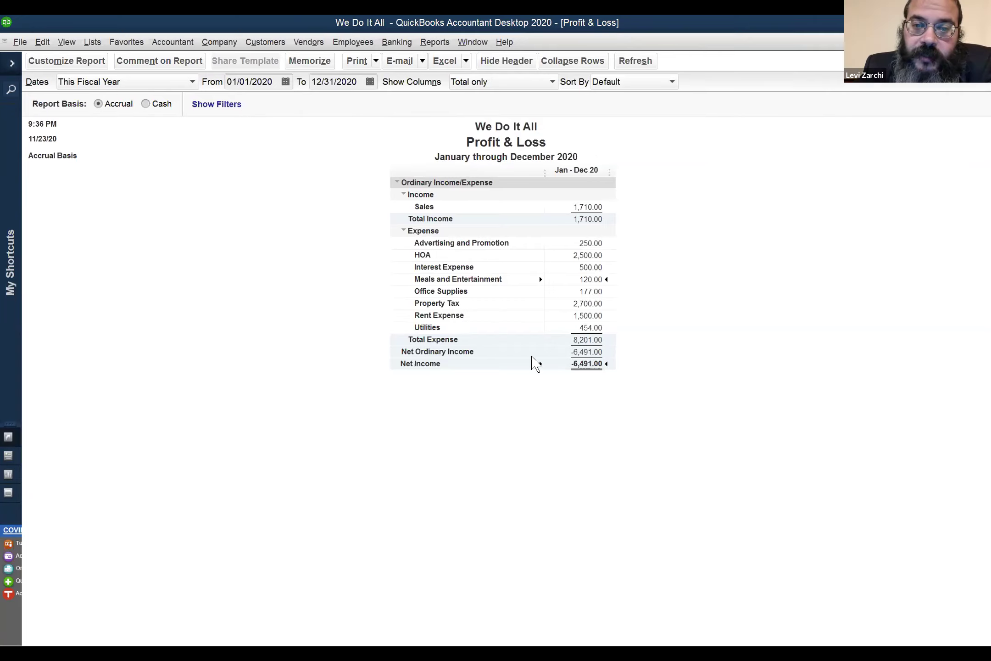
click(464, 232)
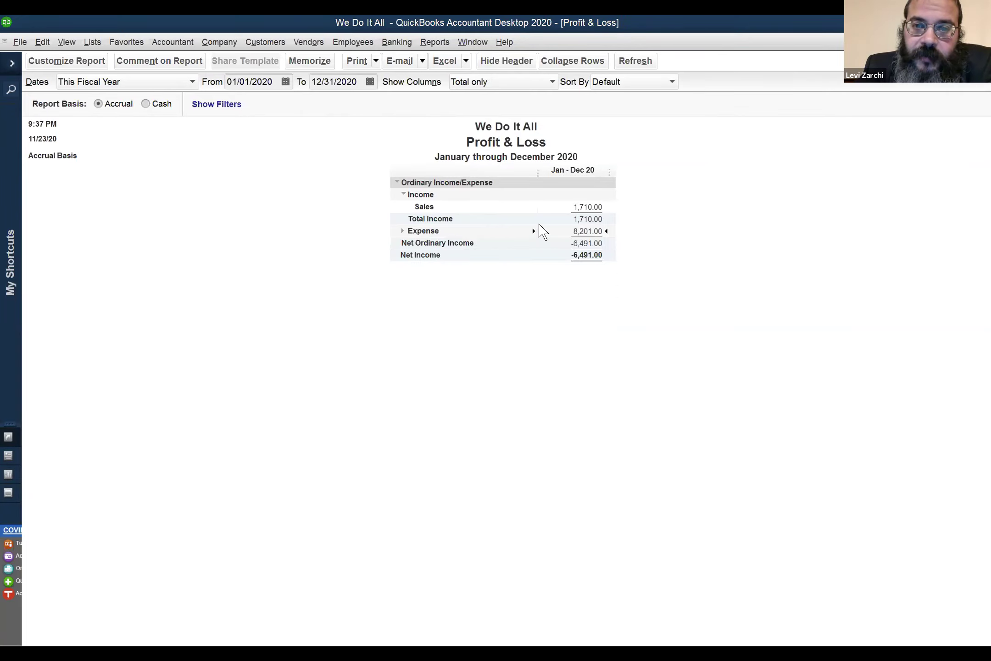
click(400, 232)
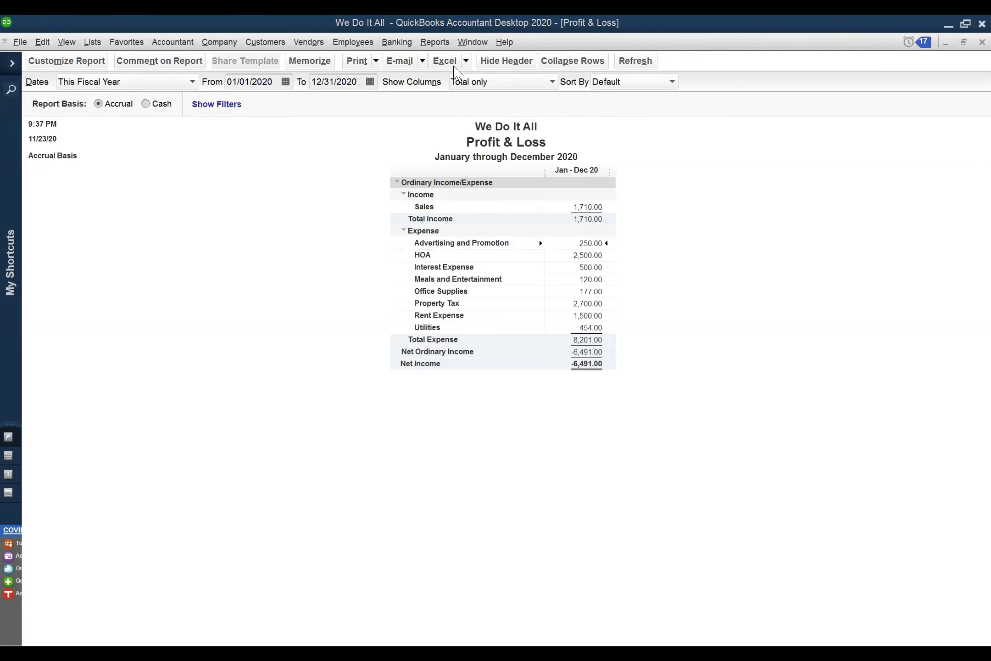
Close all open windows in the company file without memorizing the modified Profit & Loss report
click(473, 42)
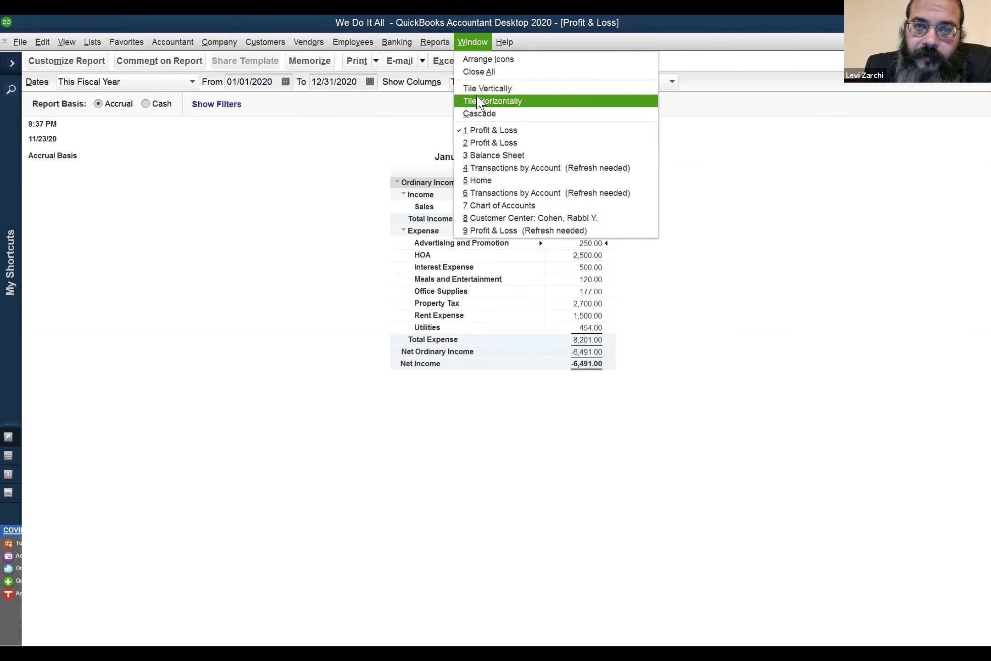
click(479, 73)
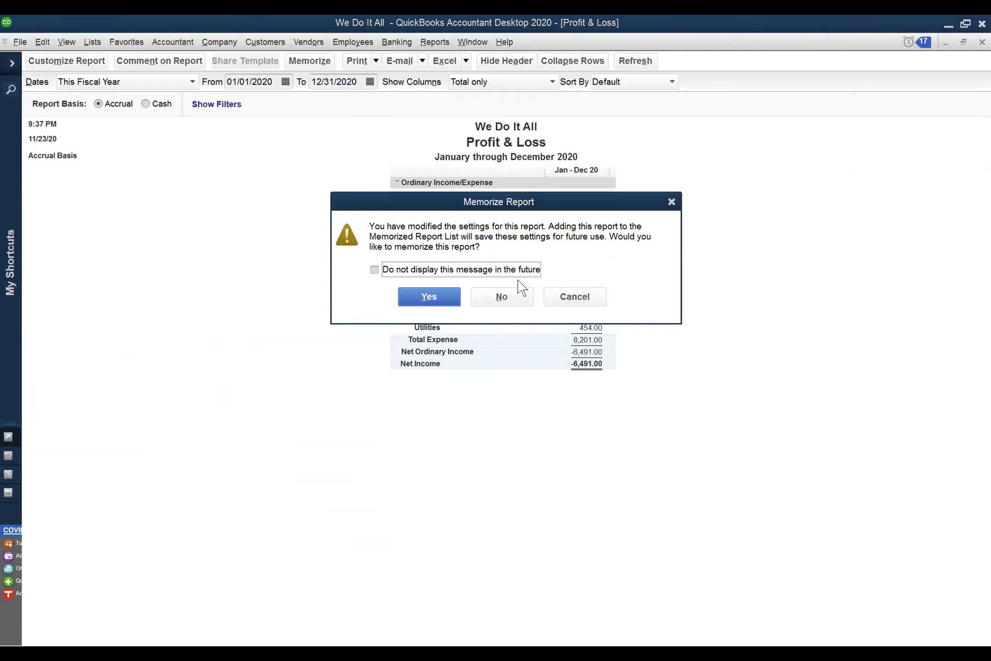
click(520, 301)
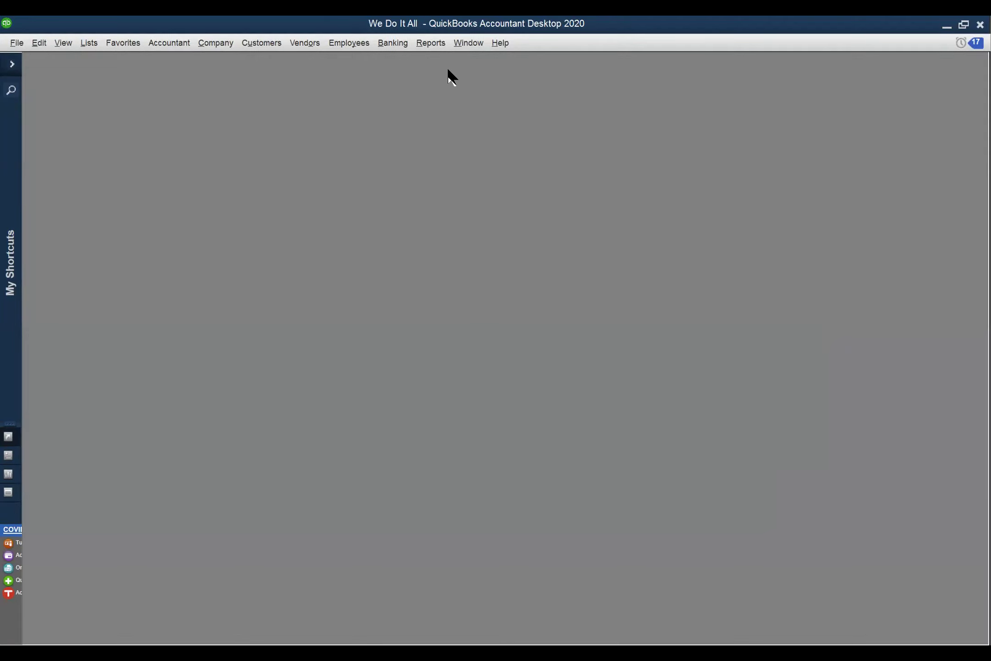
Open a standard Profit & Loss report from the company and financial reports and maximize it
click(431, 44)
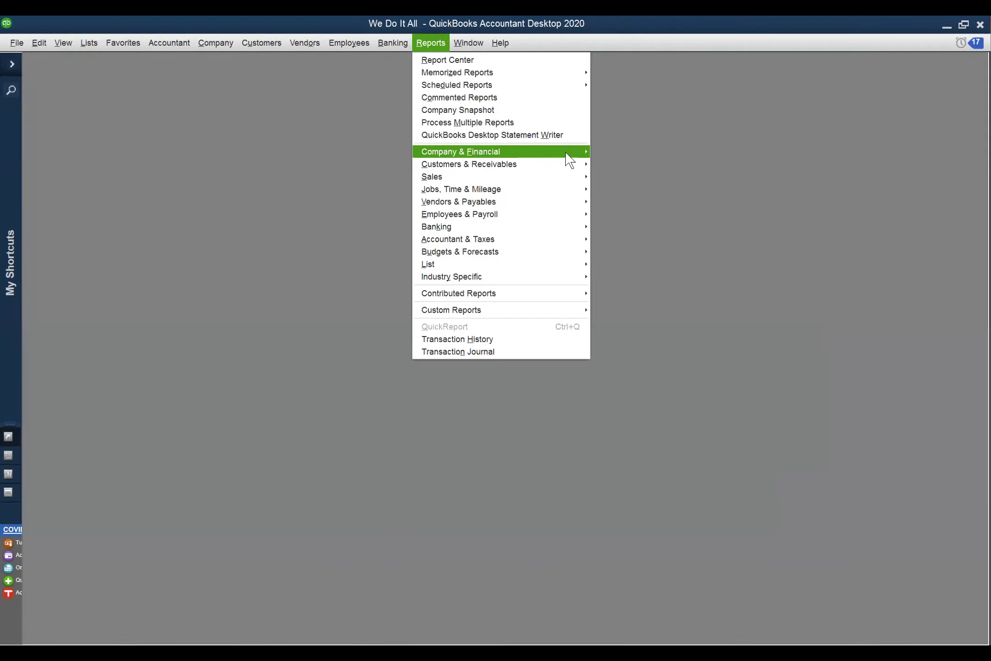
mouse_move(569, 159)
click(618, 154)
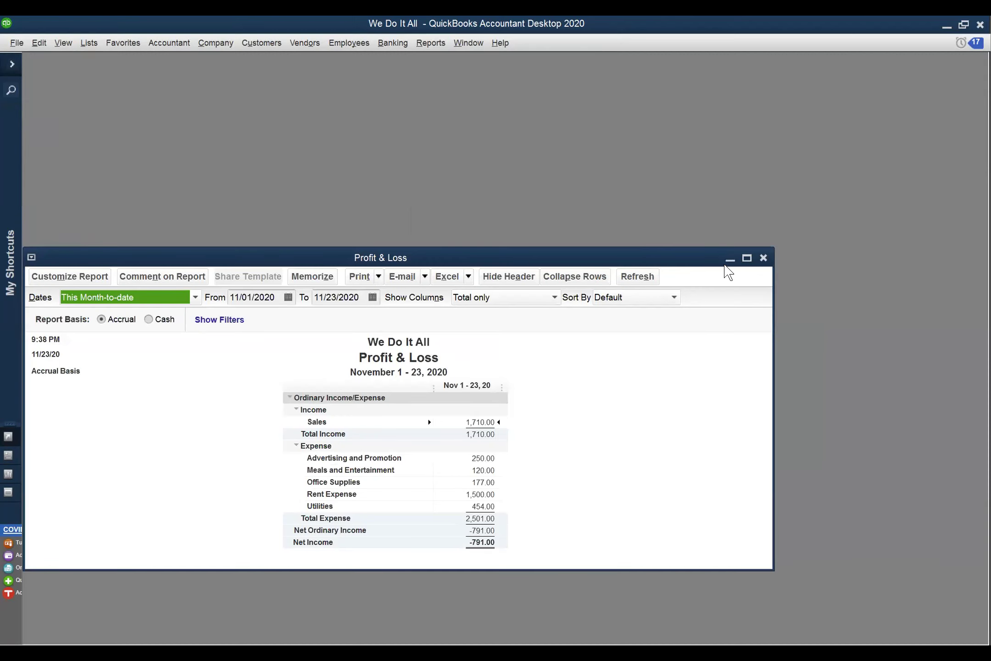
click(747, 258)
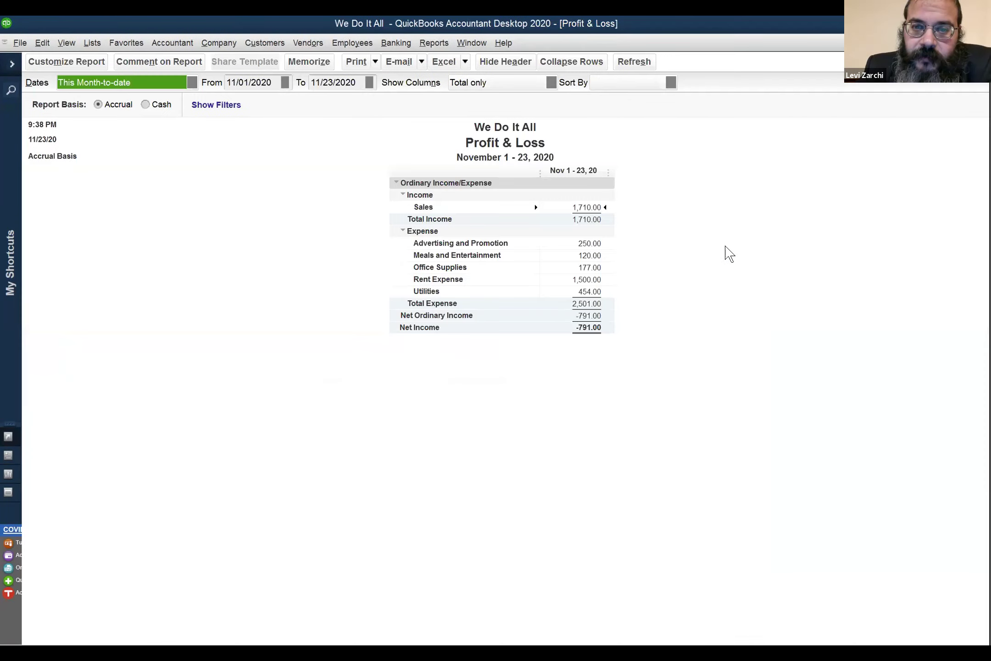
View the transactions behind the Office Supplies amount, examine the bill's debit and credit columns, and return to Profit & Loss
double_click(588, 268)
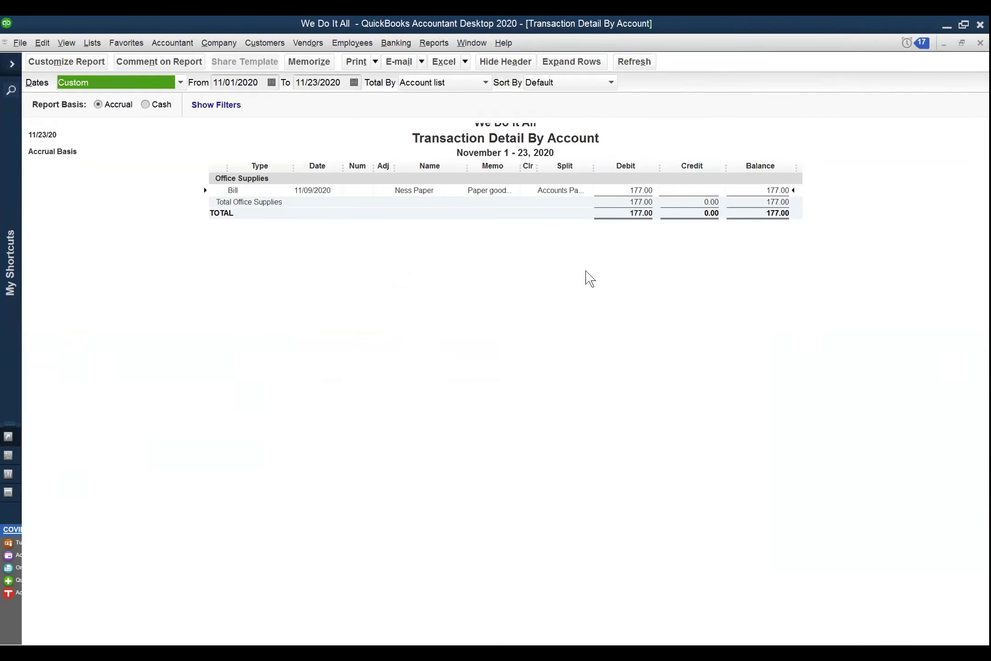
key(Escape)
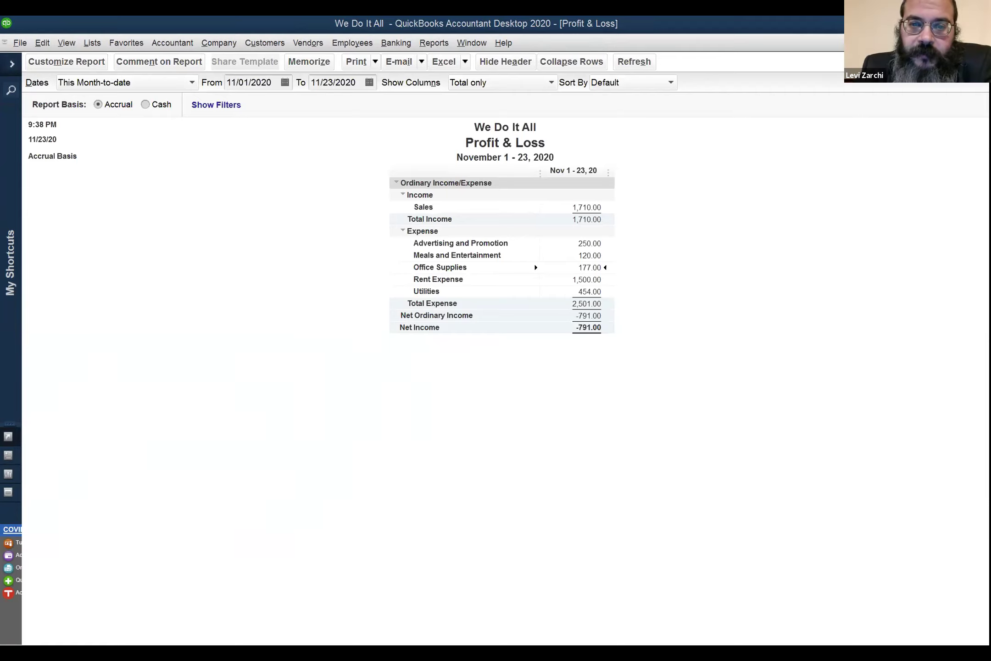
double_click(592, 269)
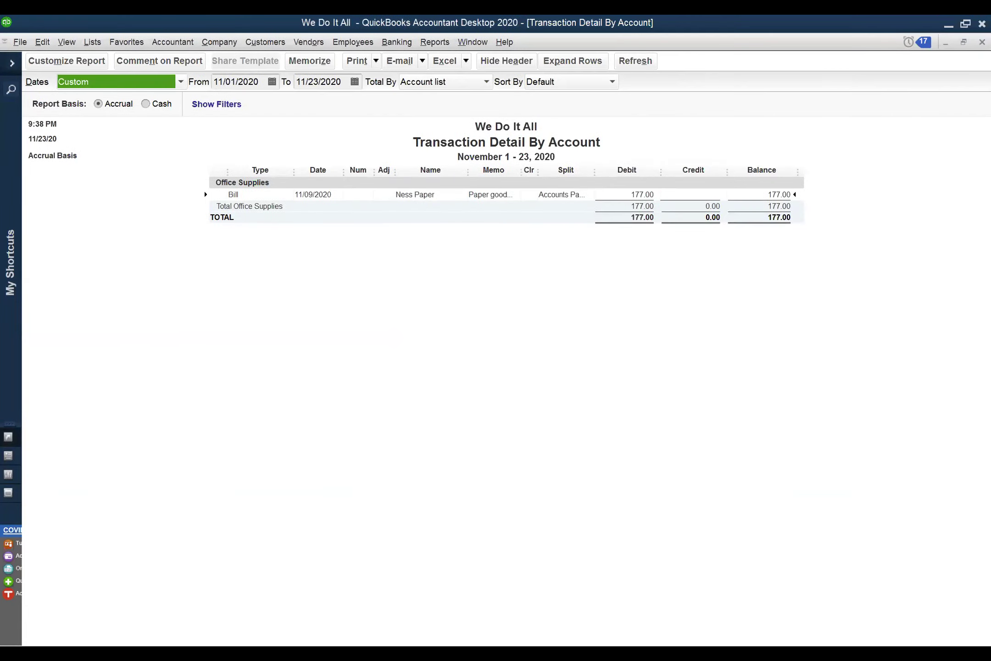
key(Escape)
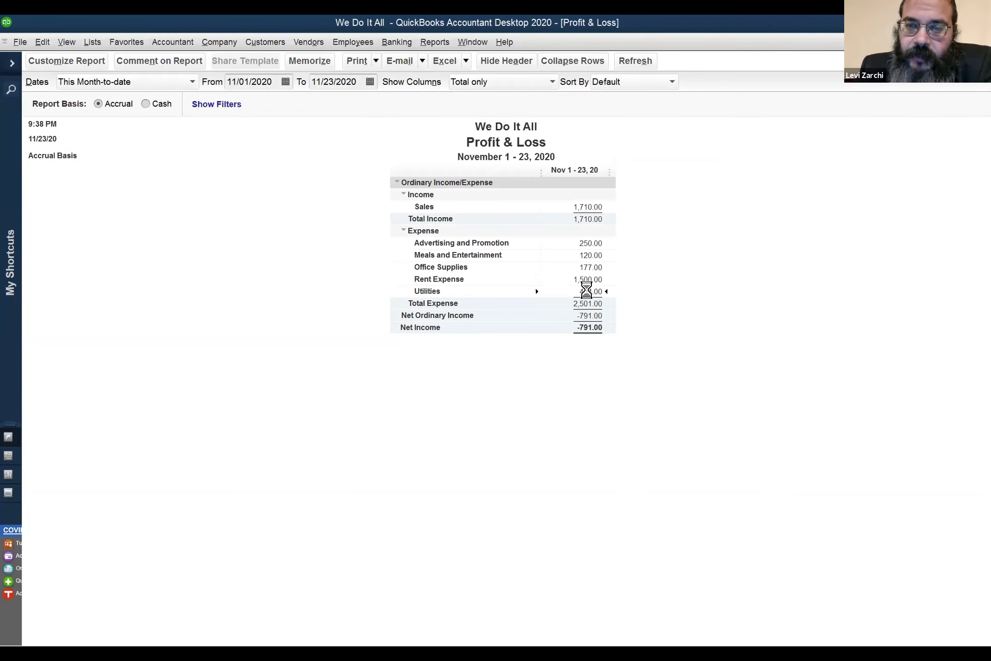
View the transactions behind the Utilities amount, examine the expense account on the Con Edison bill, and return to Profit & Loss
double_click(587, 291)
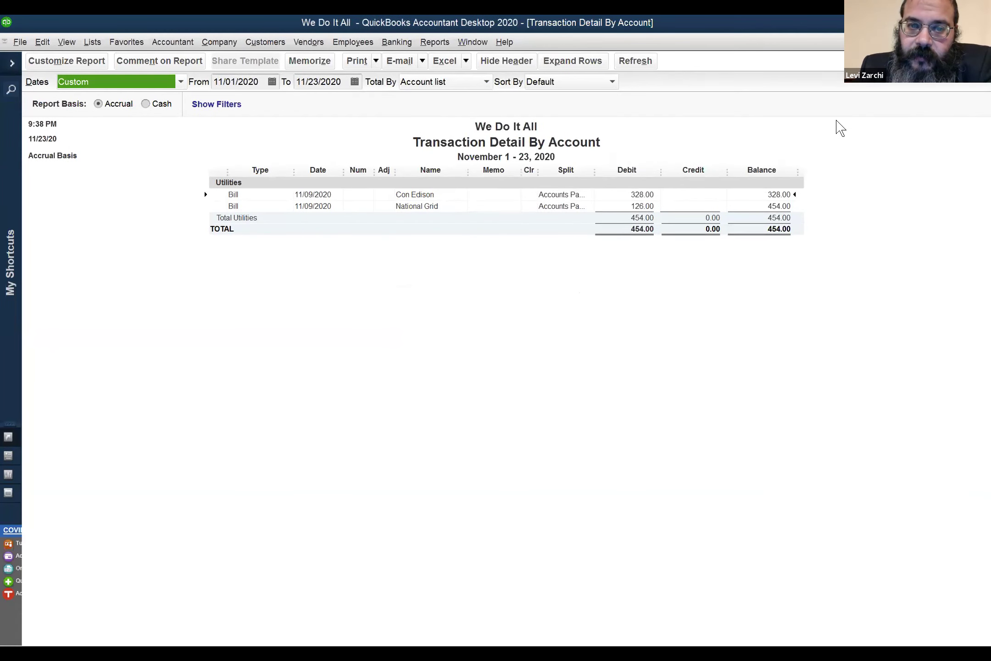
double_click(644, 195)
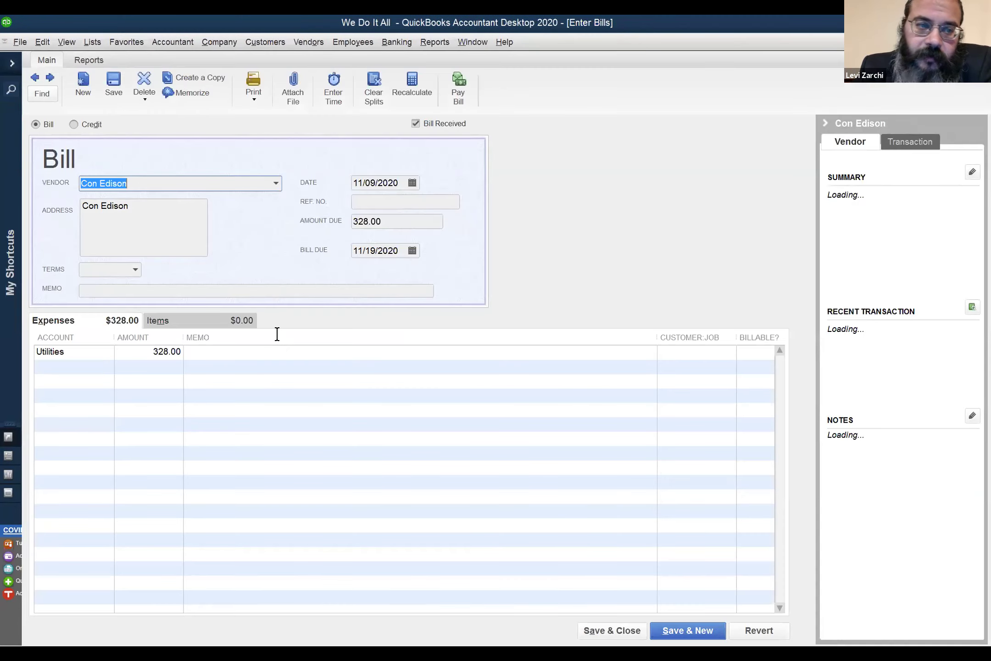
click(101, 352)
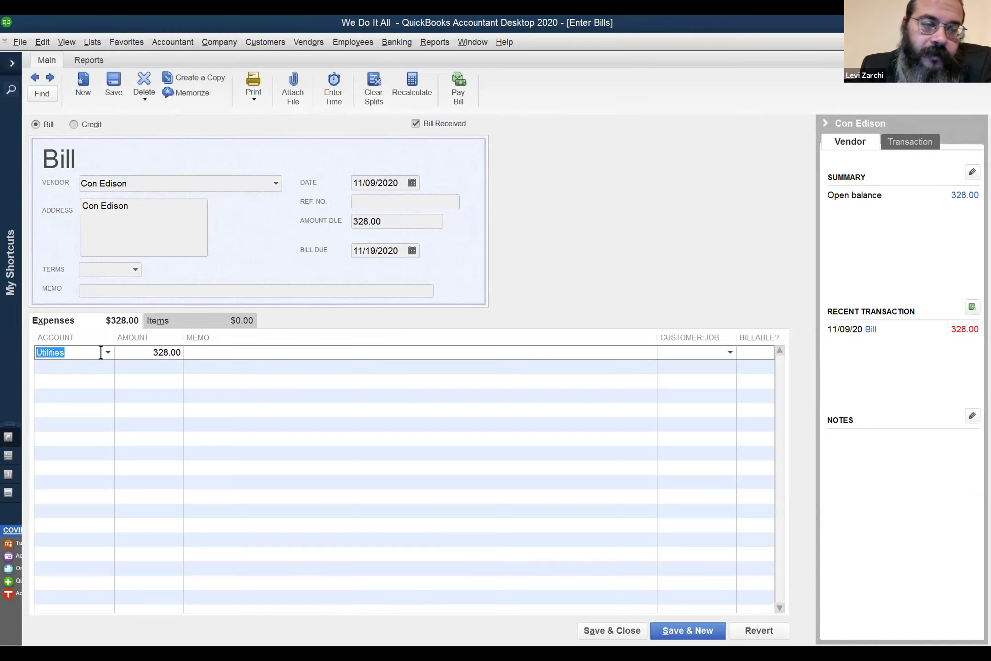
key(Escape)
key(Escape)
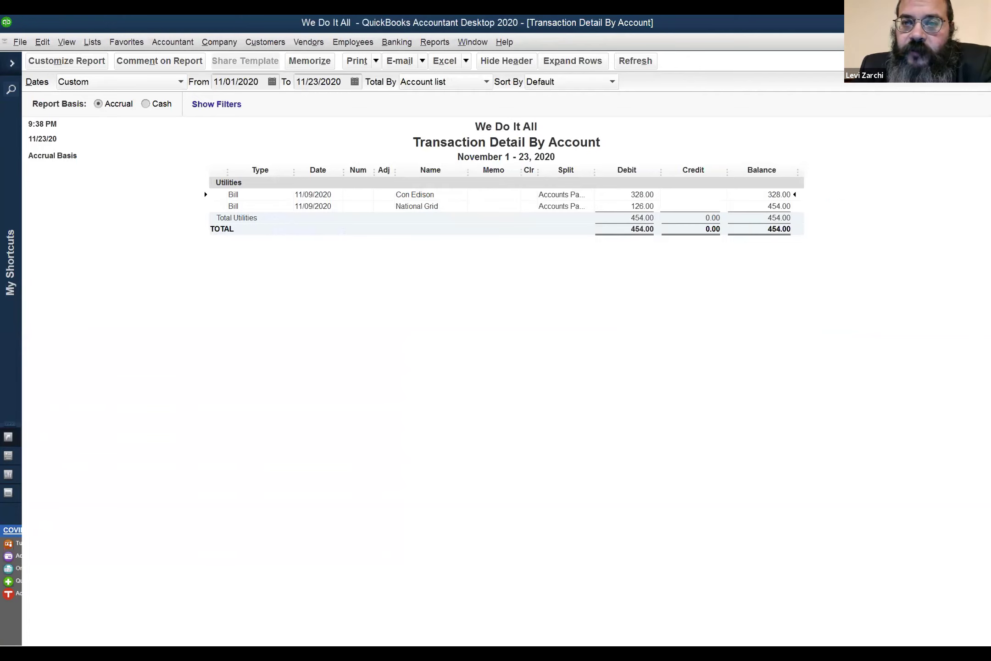
key(Escape)
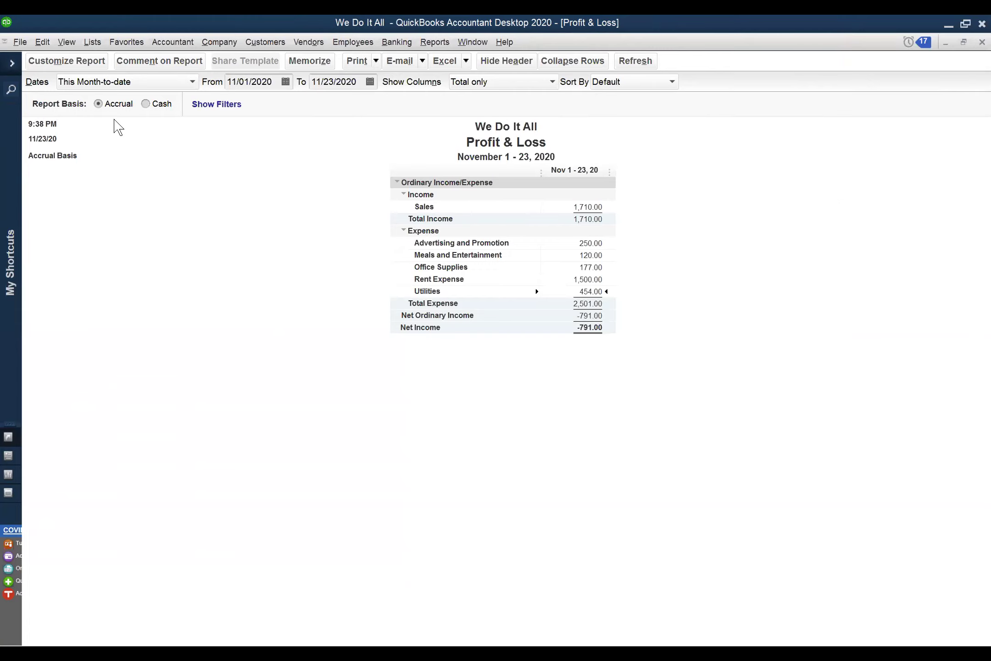
Review the date range options available for the Profit & Loss report, keeping the current range
click(147, 81)
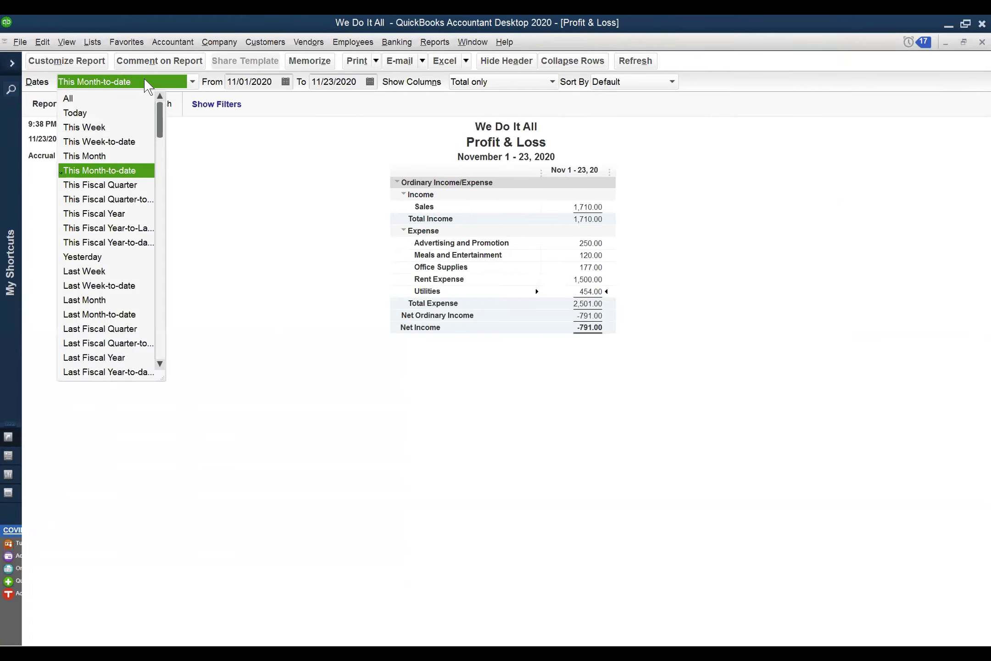
click(239, 186)
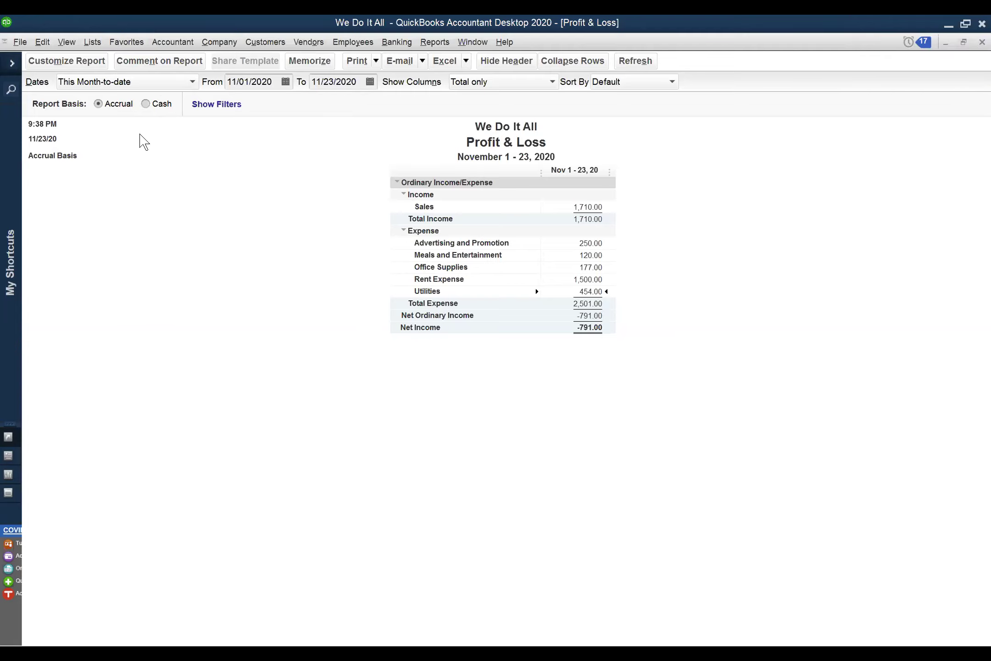
click(141, 87)
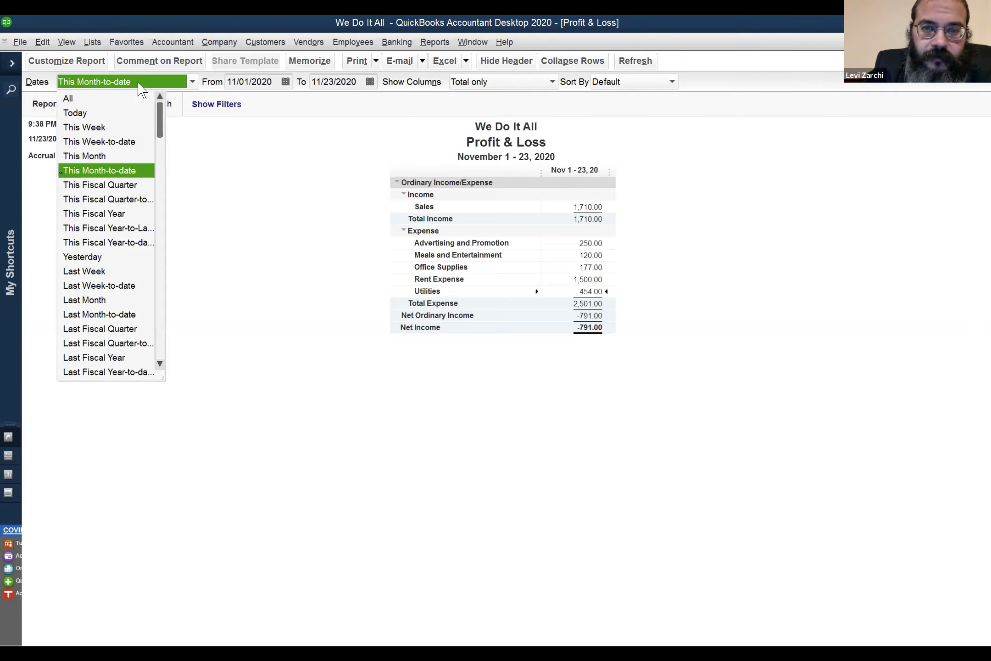
click(142, 87)
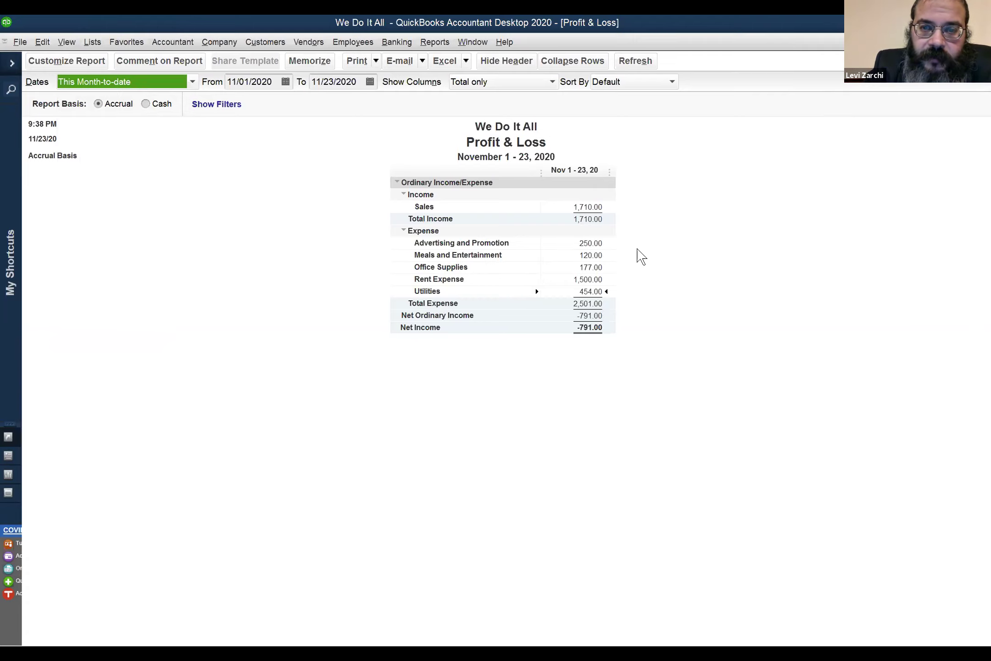
Compare the Sales, Total Expense and Net Income amounts on the Profit & Loss report
click(599, 207)
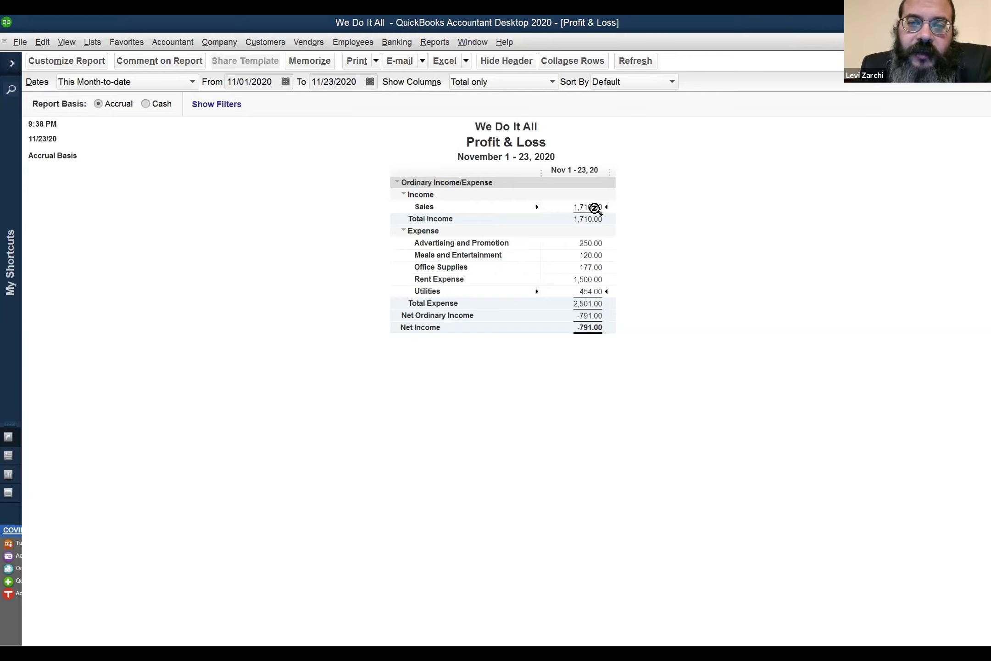
click(587, 328)
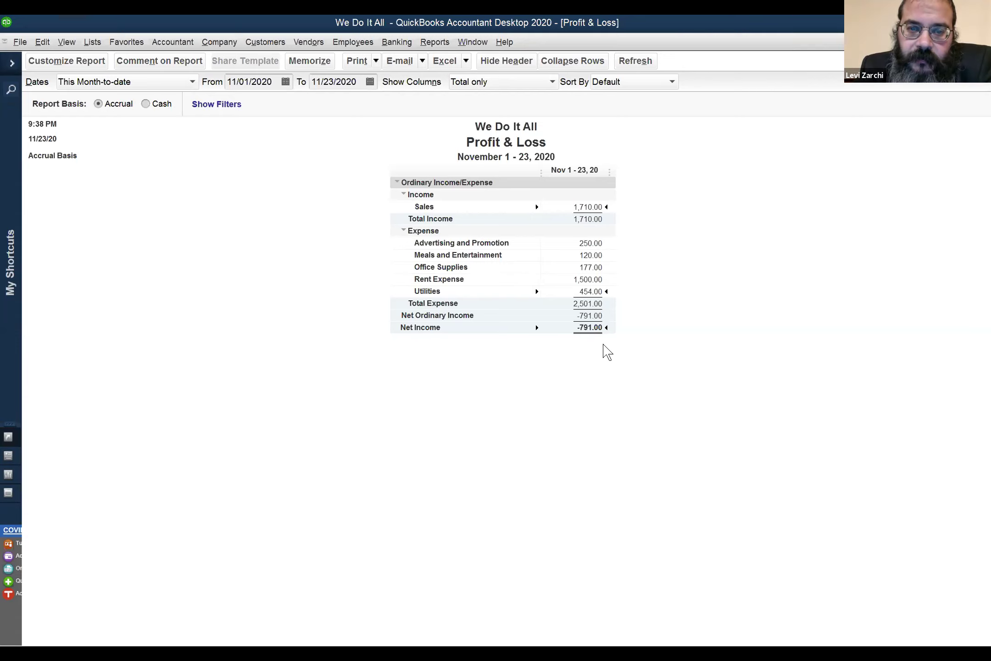
click(590, 304)
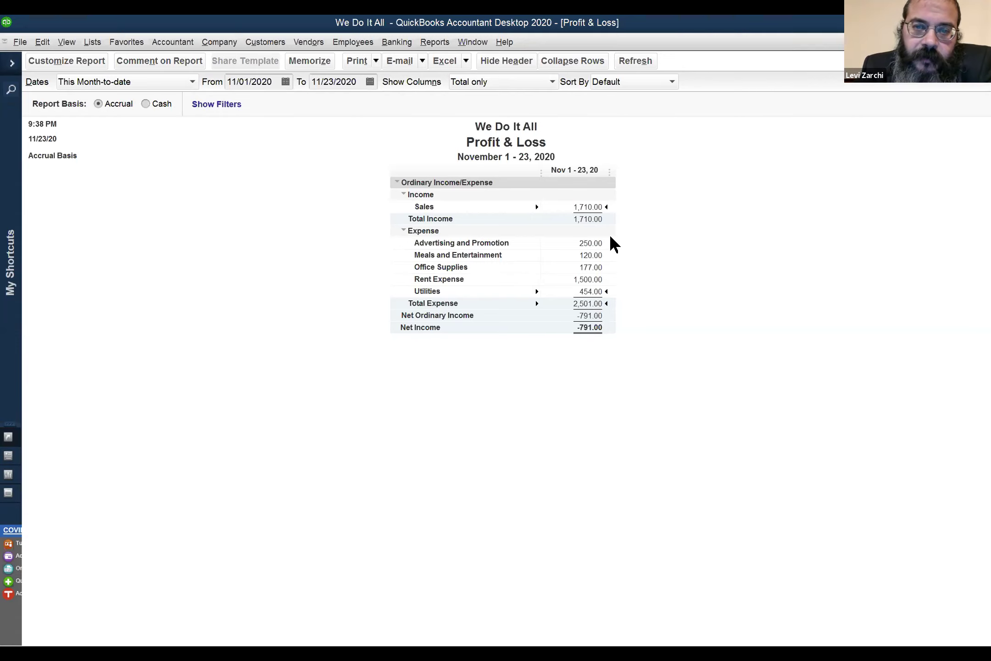
click(584, 207)
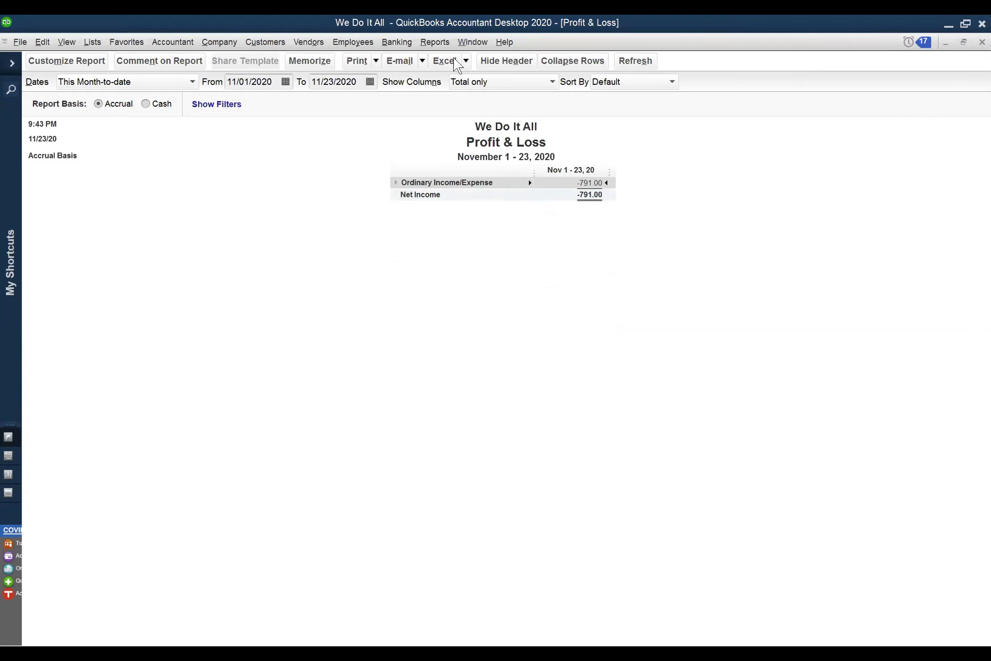
Open the standard Balance Sheet report from the company and financial reports
click(470, 46)
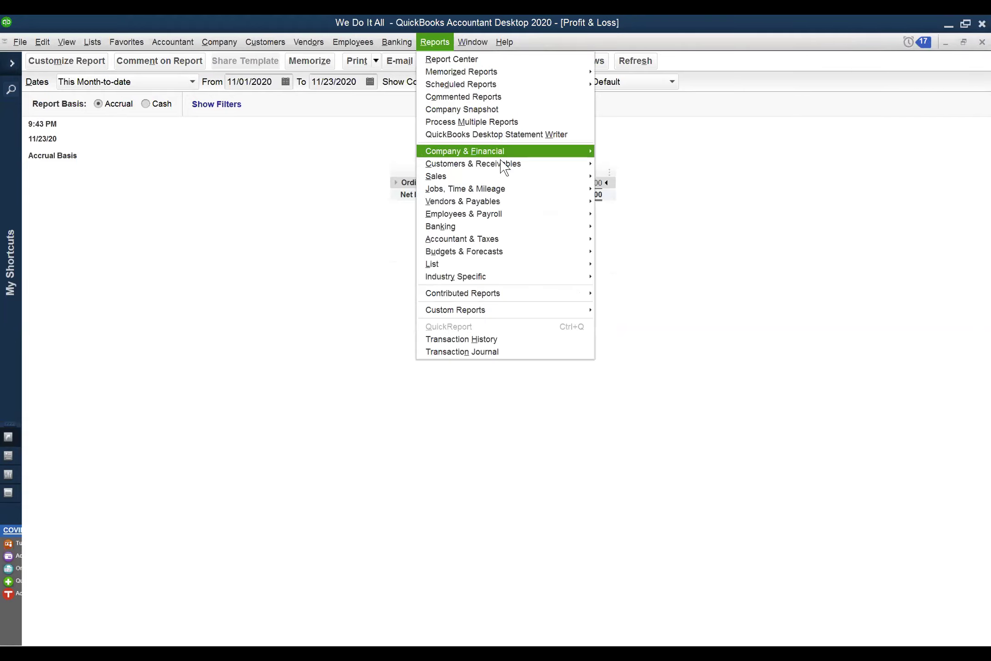
mouse_move(516, 155)
click(661, 305)
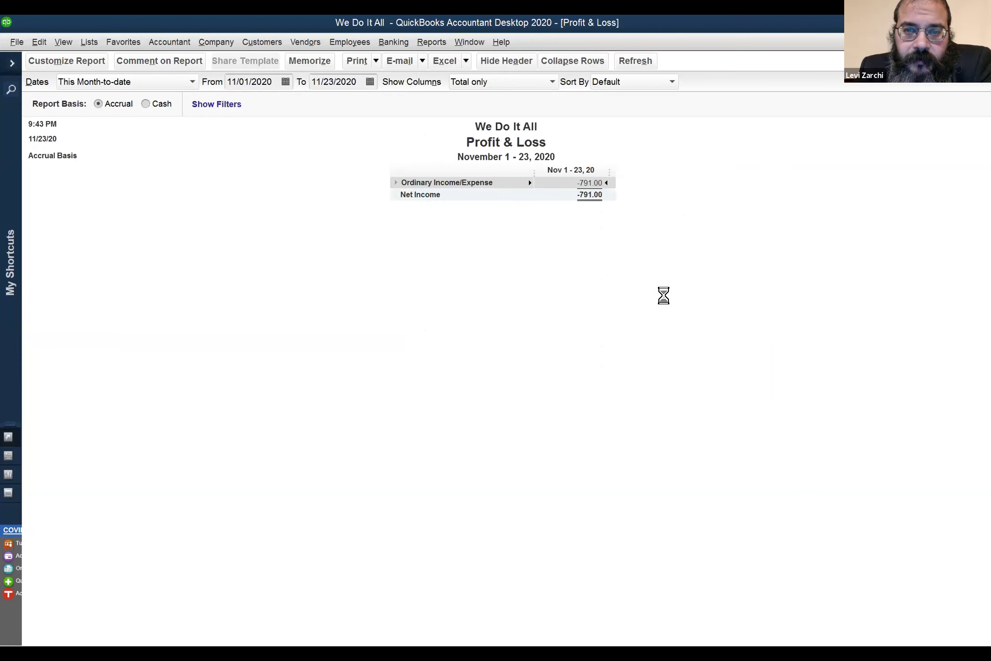
Set the Balance Sheet's date range to Last Month-to-date
click(124, 83)
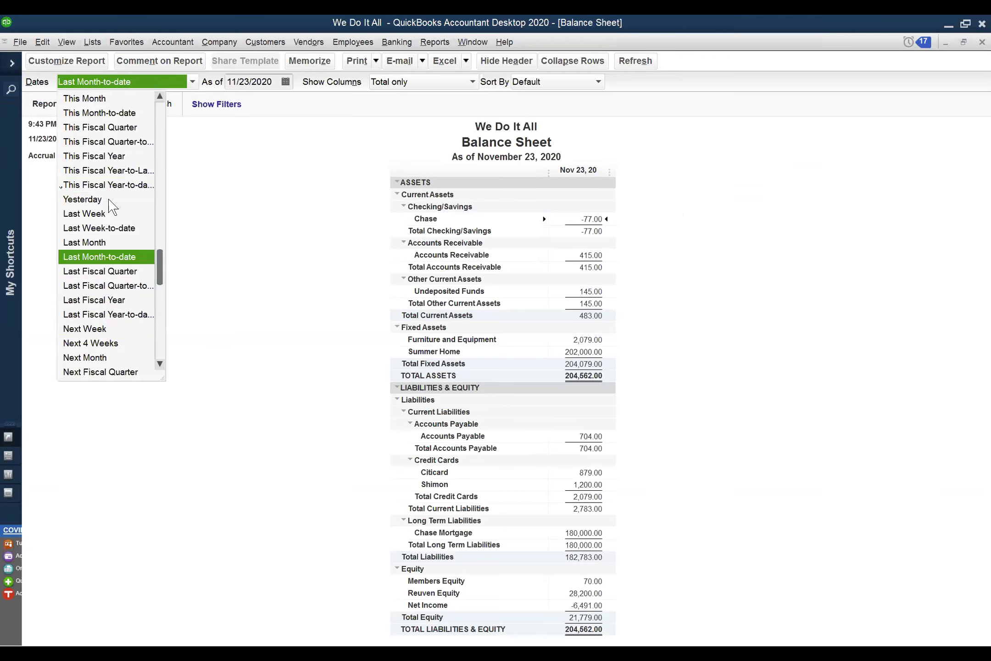
scroll(130, 363, down, 1)
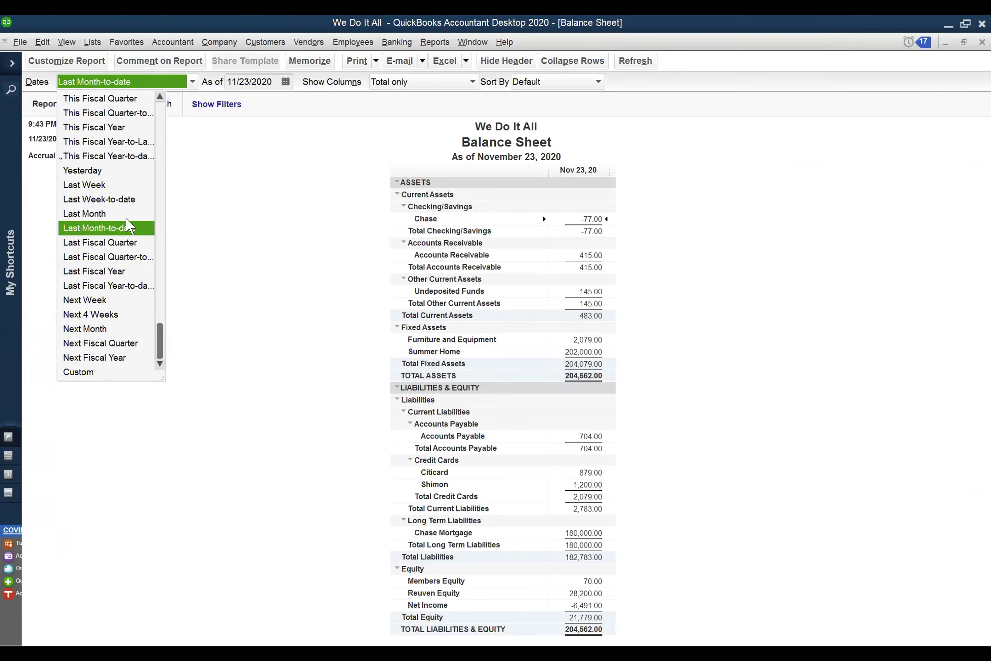
click(127, 227)
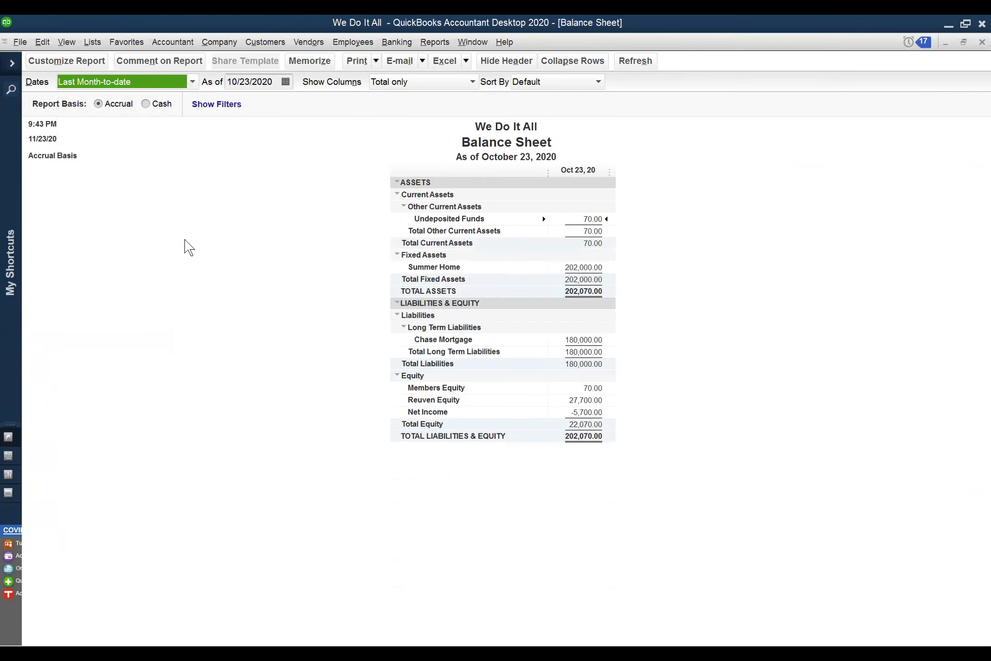
Set the Balance Sheet's date range to This Month and highlight the Total Assets amount
click(124, 83)
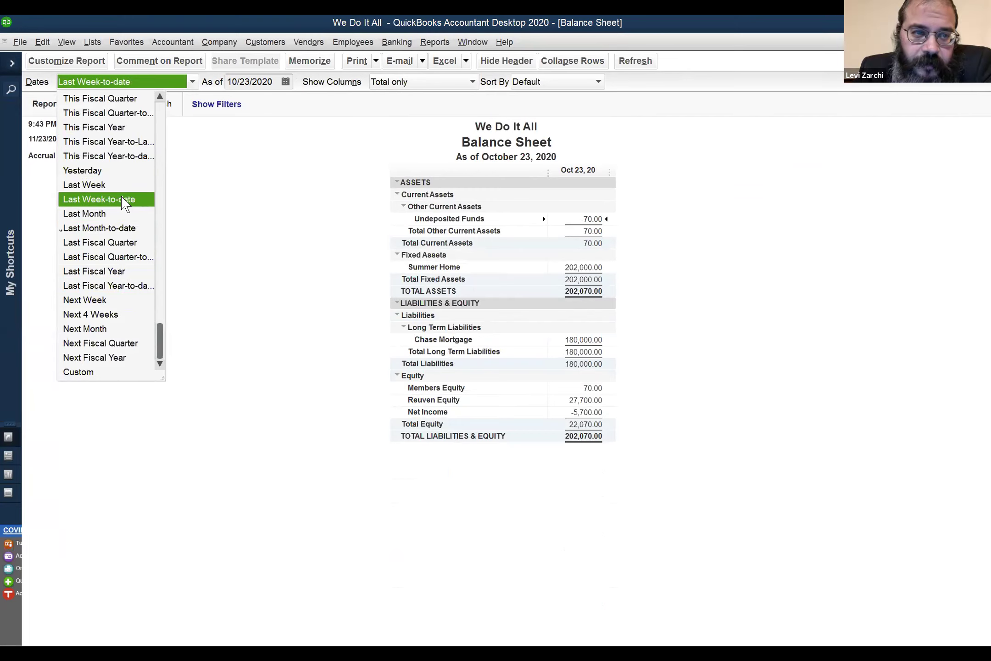
key(Down)
key(Down)
key(Down)
key(Down)
key(Down)
key(Down)
key(Down)
key(Up)
key(Up)
key(Up)
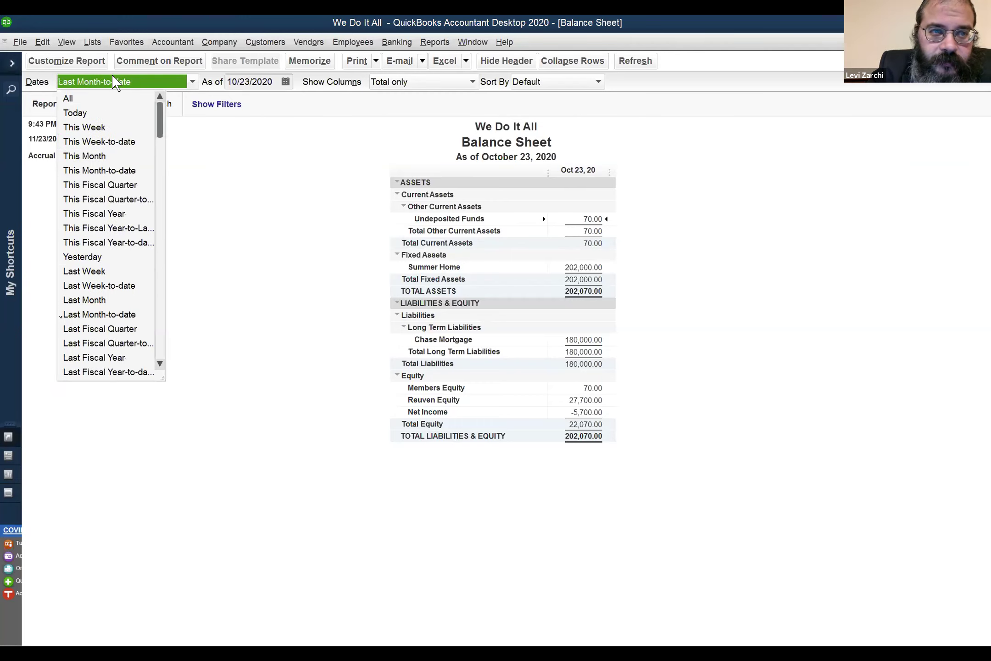
click(110, 157)
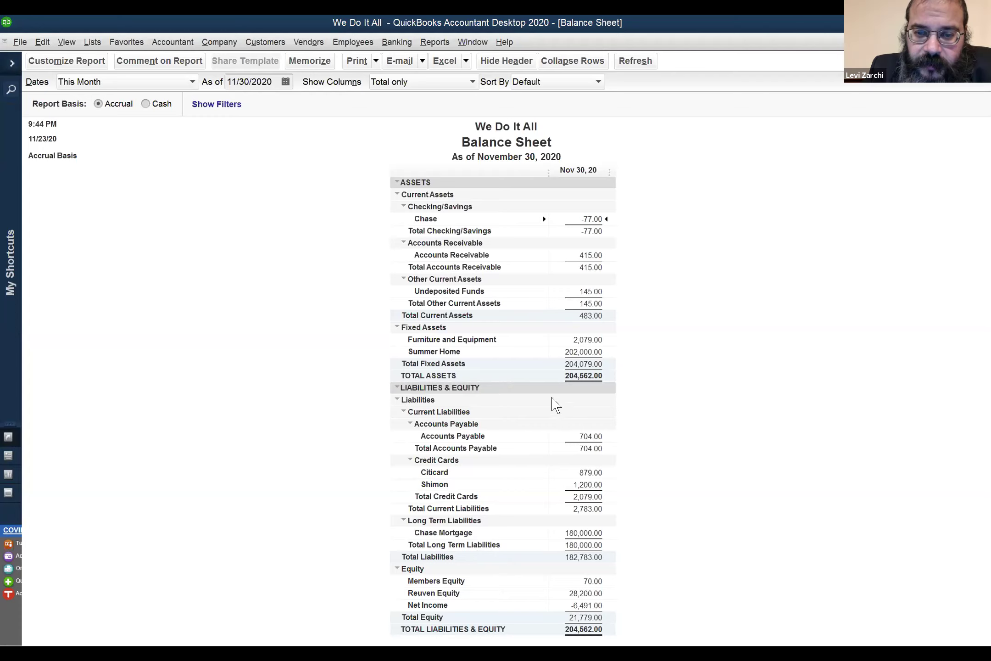
click(575, 375)
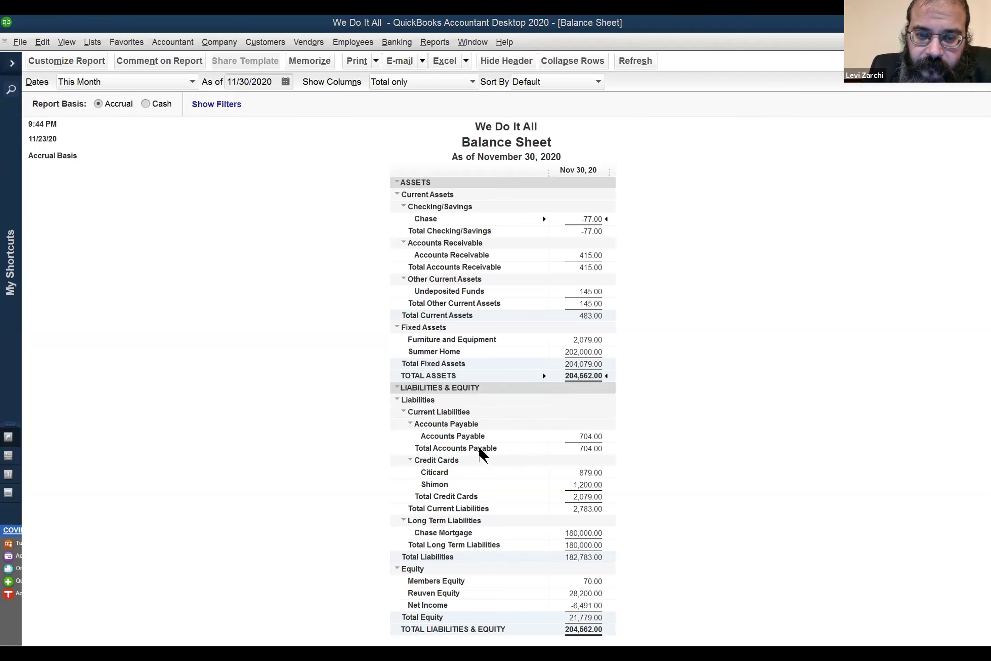
View the transactions behind the Members Equity balance and the individual owner's equity balance on the Balance Sheet
click(588, 440)
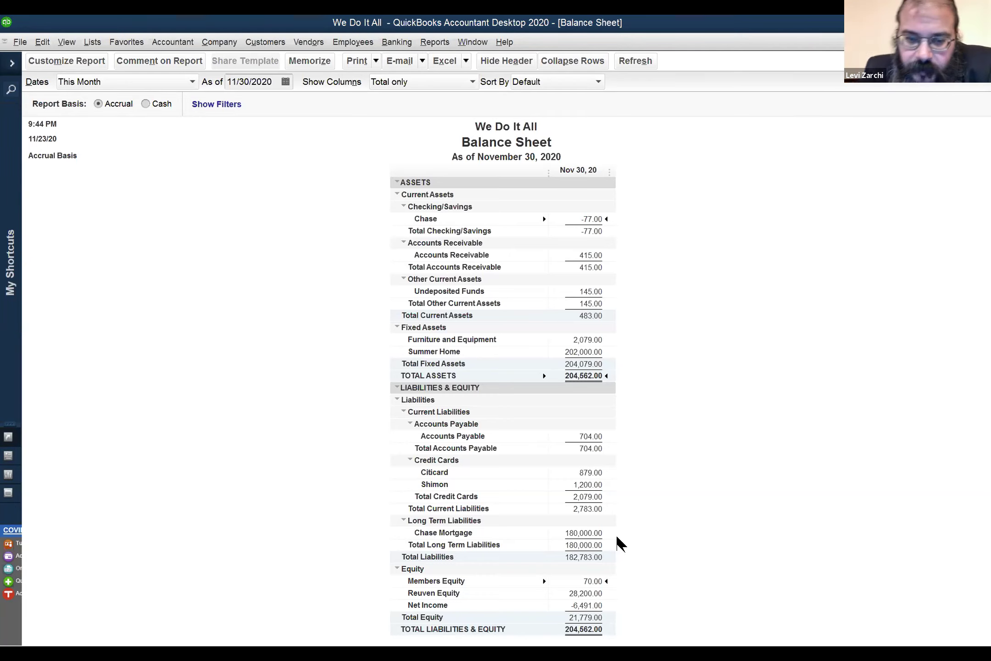
double_click(582, 581)
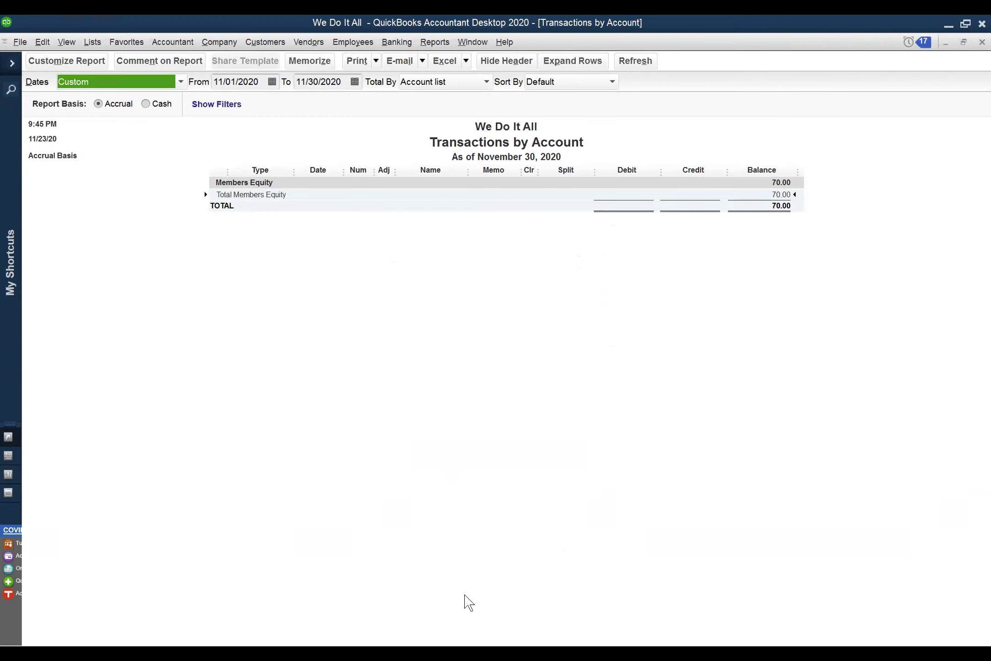
key(Escape)
double_click(573, 593)
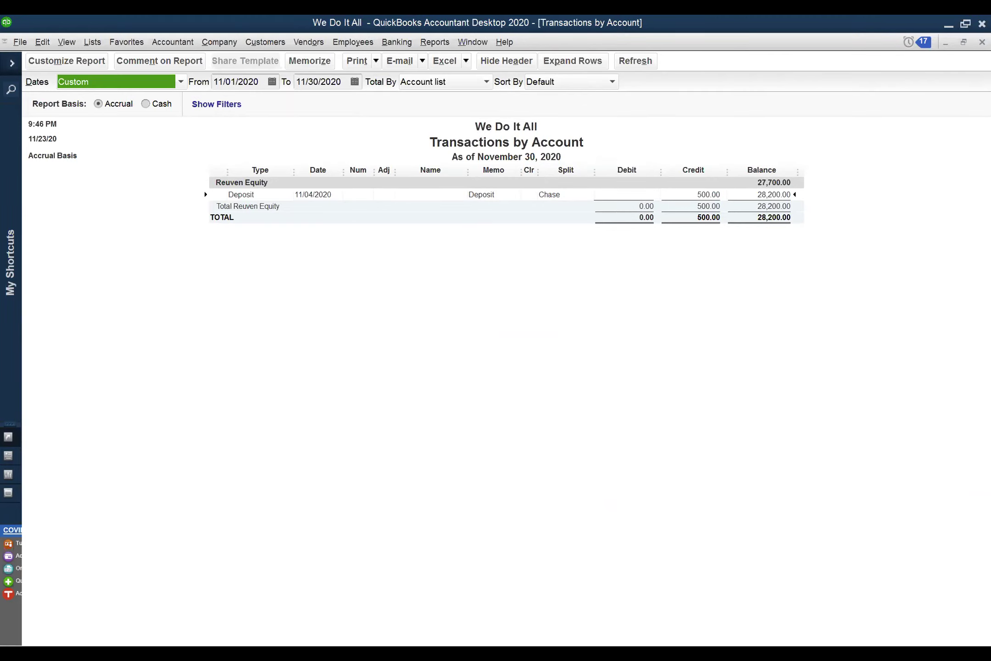
key(Escape)
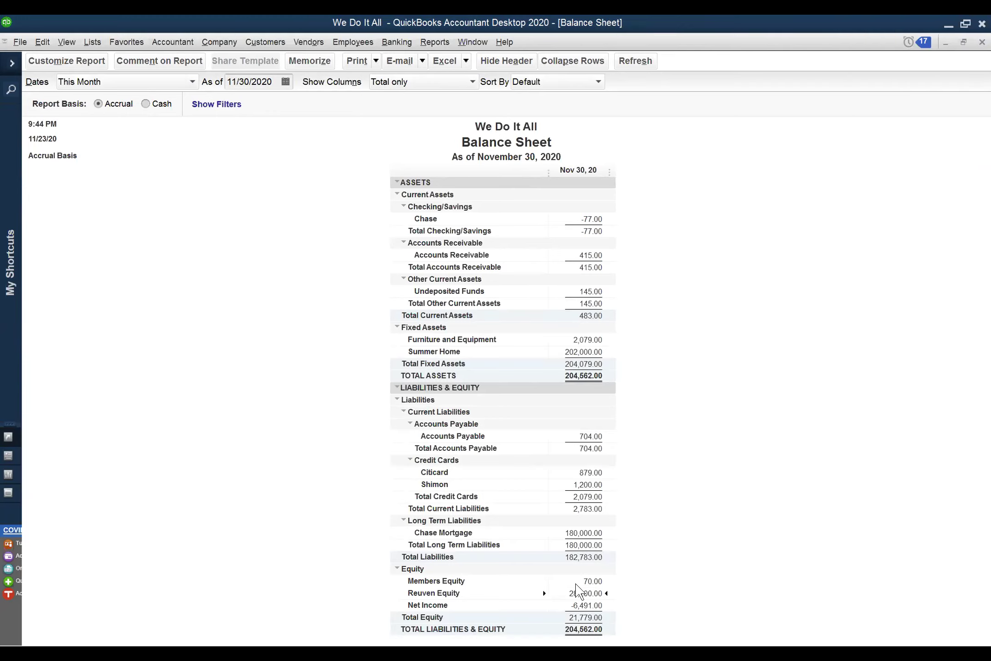
Reopen the individual owner's equity transactions from the Balance Sheet and set the report's date range to All
double_click(579, 593)
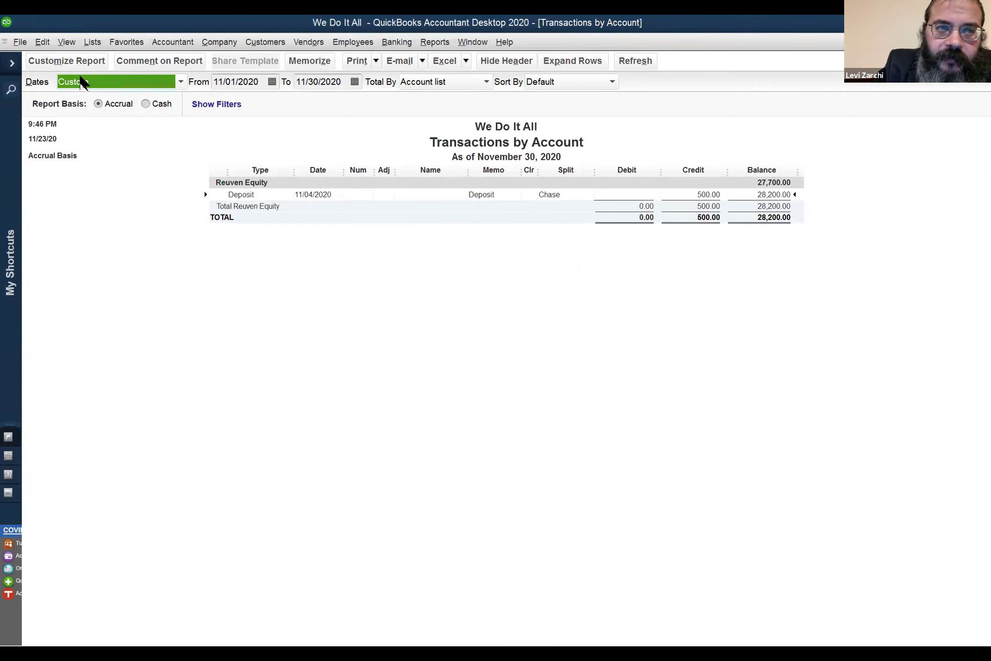
click(94, 85)
click(104, 87)
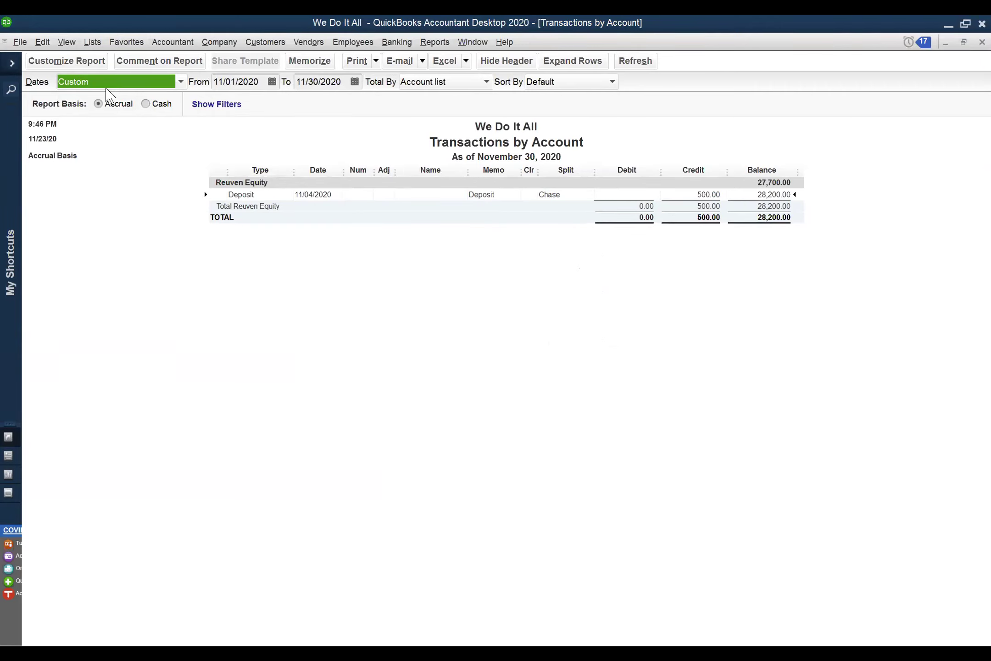
click(101, 85)
scroll(102, 105, up, 3)
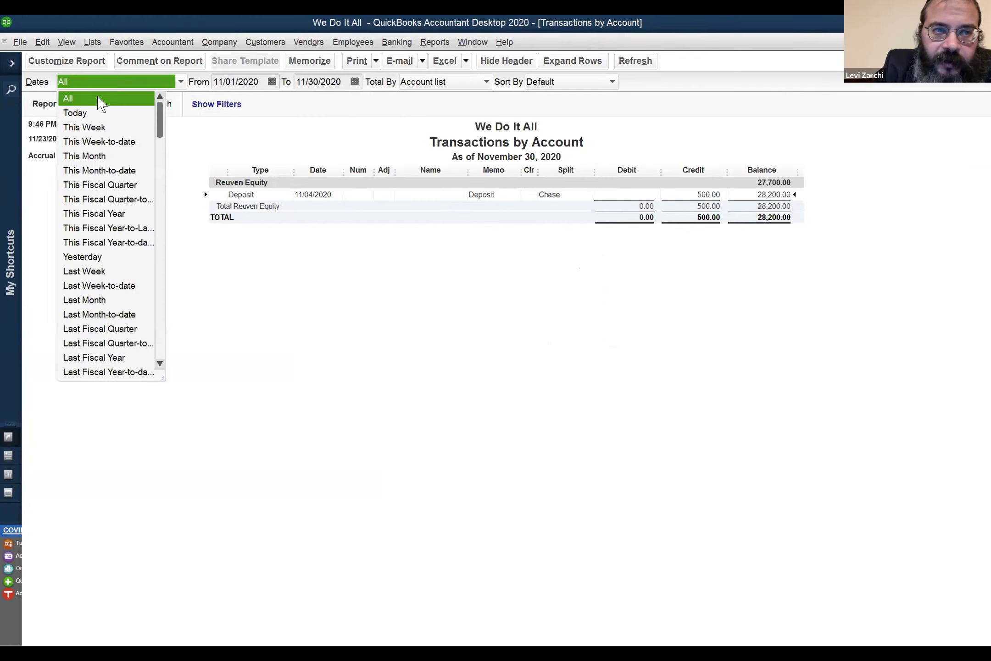
click(100, 99)
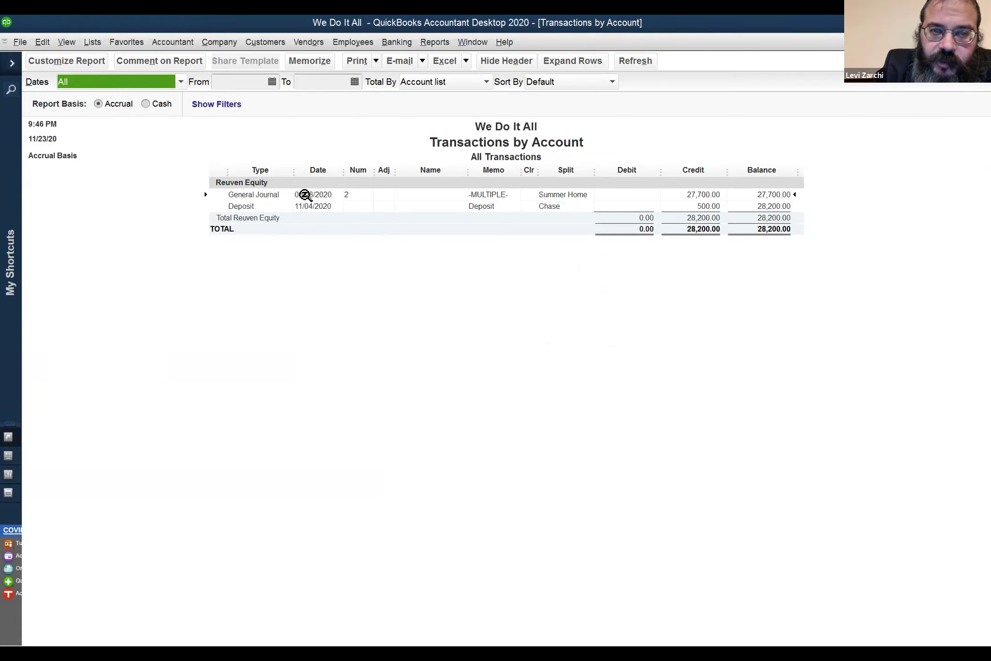
click(428, 213)
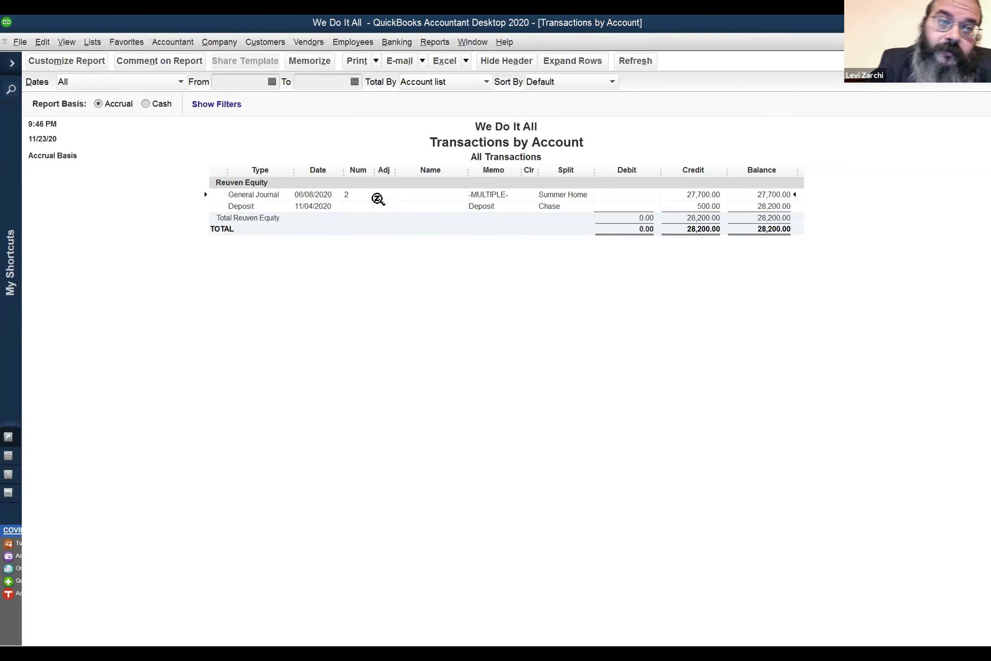
click(141, 81)
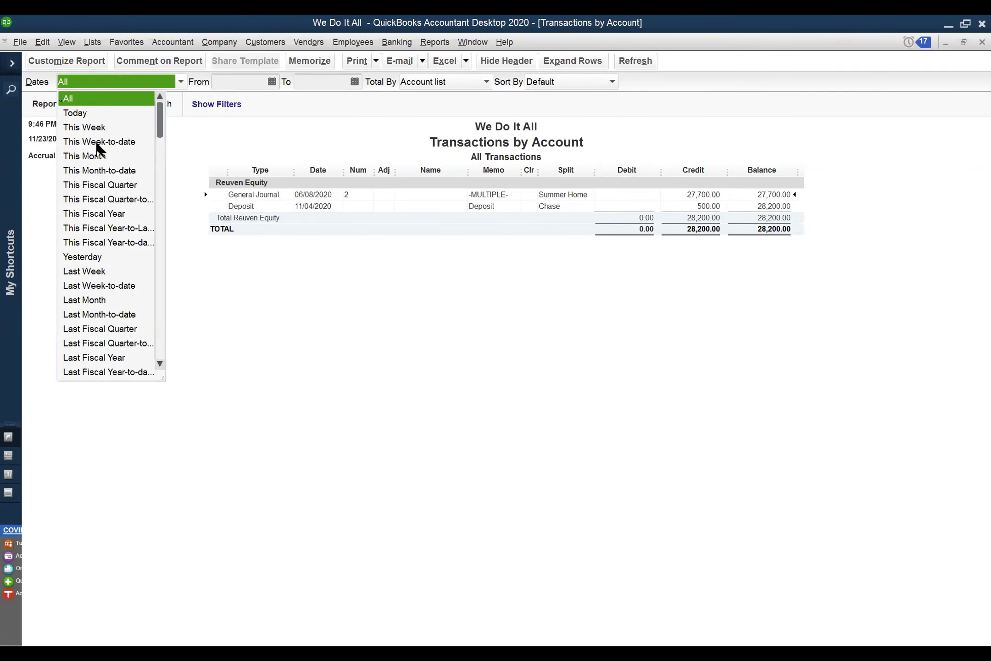
click(111, 101)
click(299, 200)
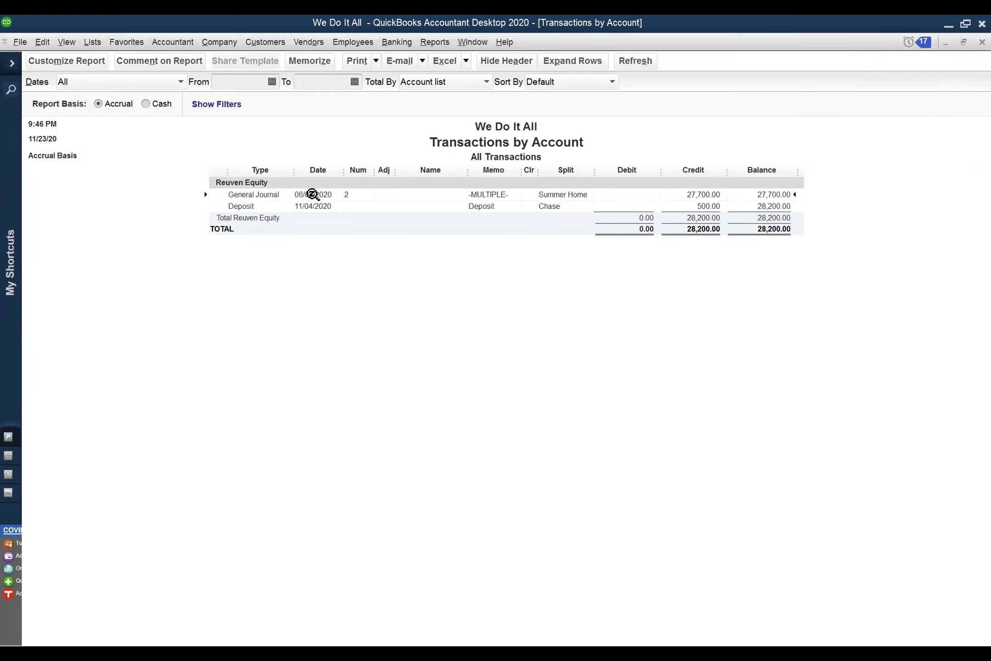
Open the 06/08/2020 general journal entry from the report and dismiss the notice about automatic entry numbering
double_click(315, 194)
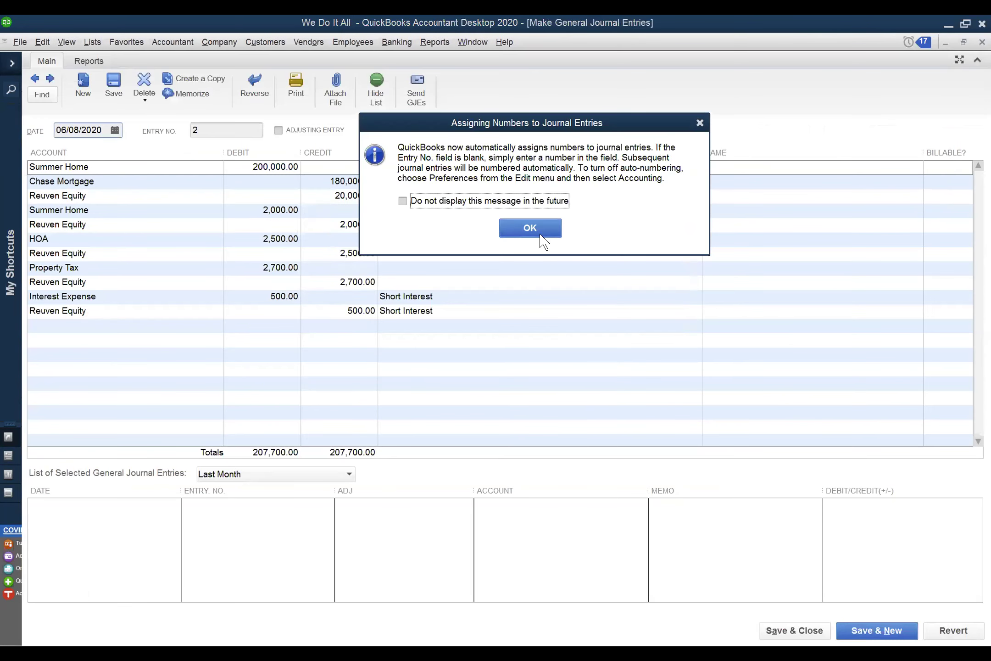
click(532, 229)
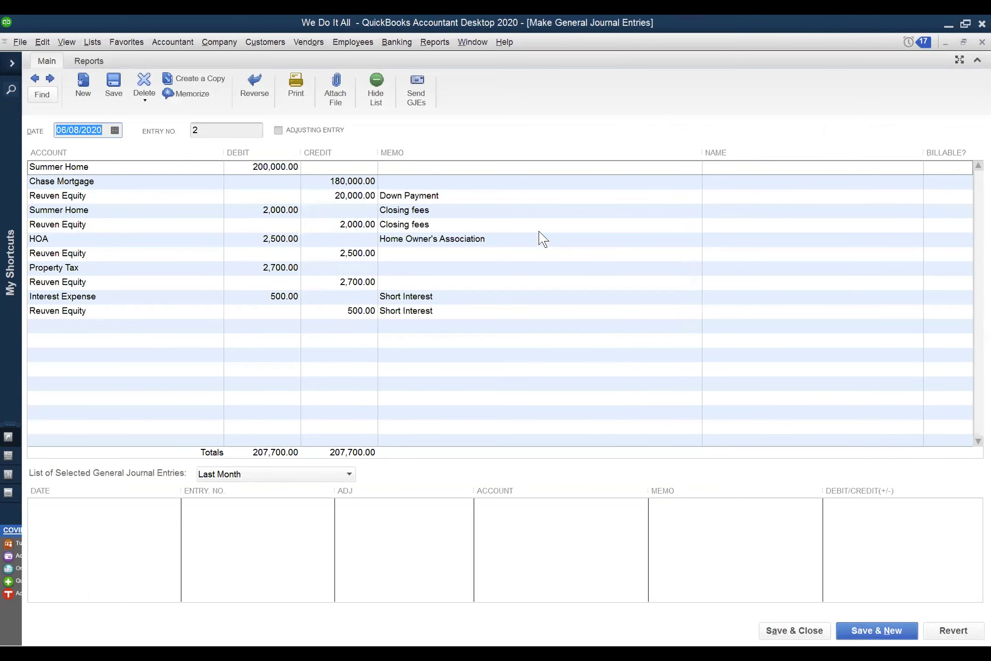
click(480, 542)
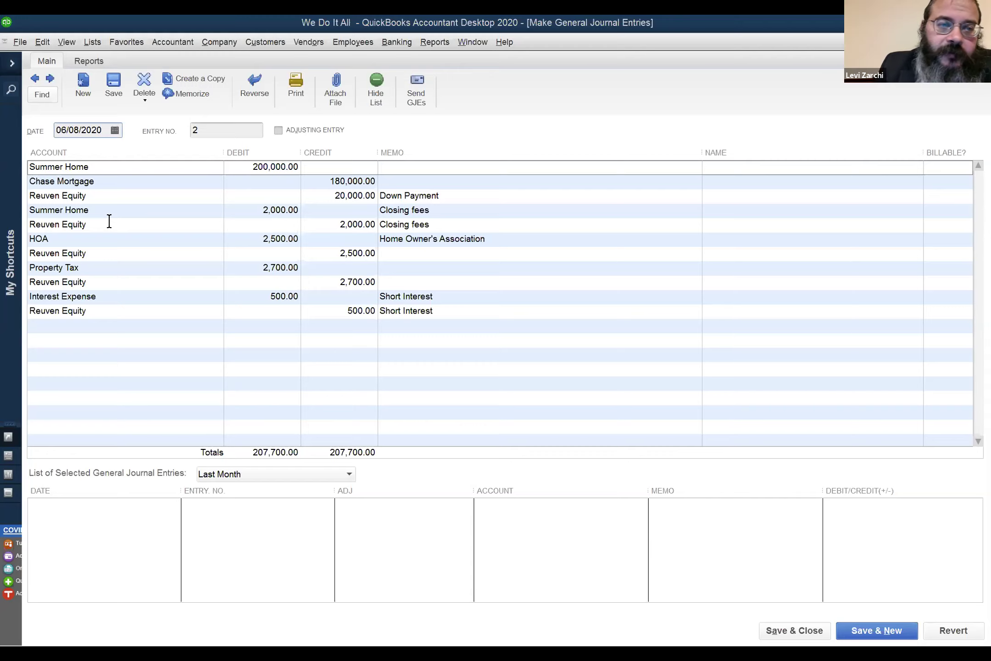
Examine the HOA and Property Tax debit lines of the journal entry against their matching owner's equity credit lines
click(77, 239)
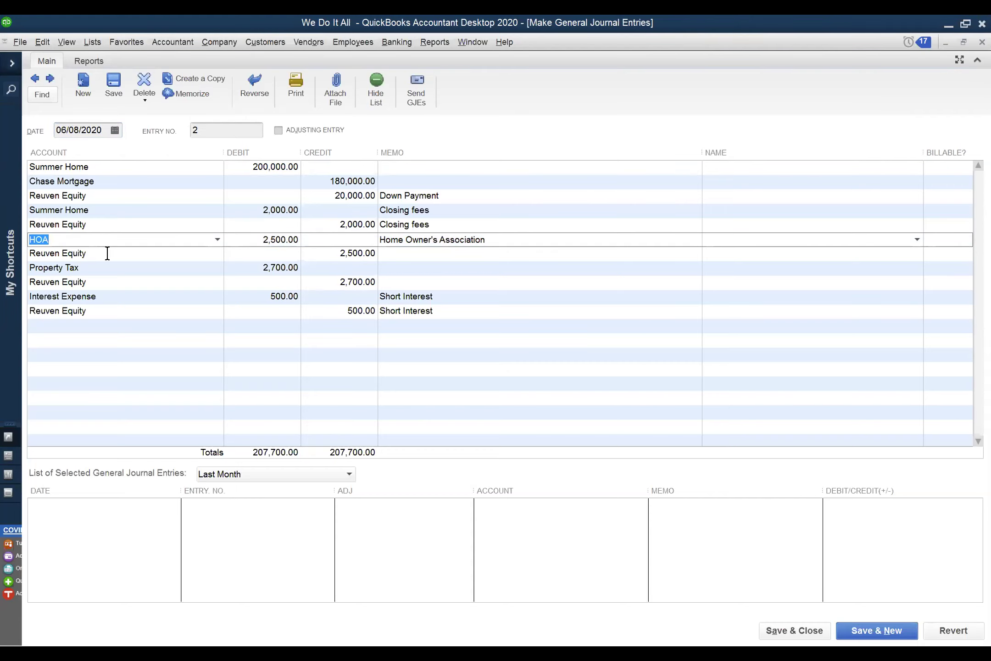
click(107, 254)
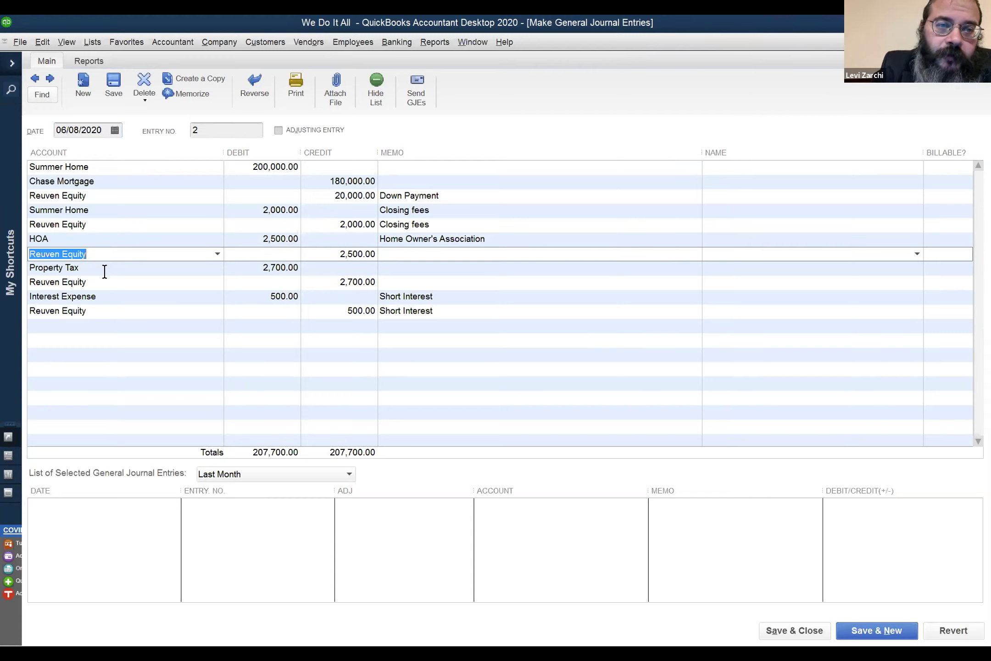
click(119, 234)
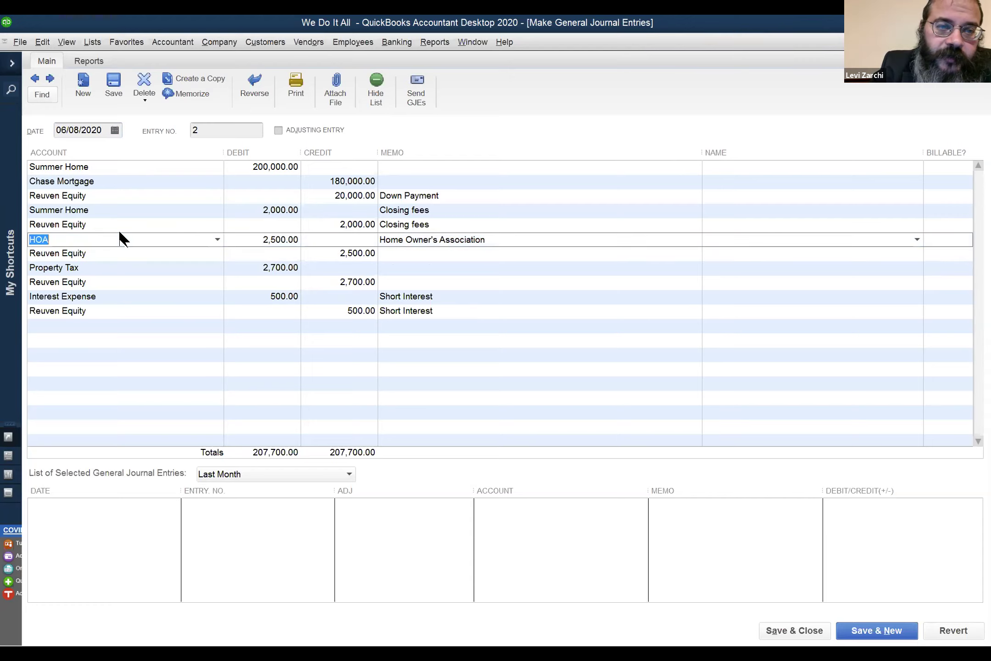
click(105, 254)
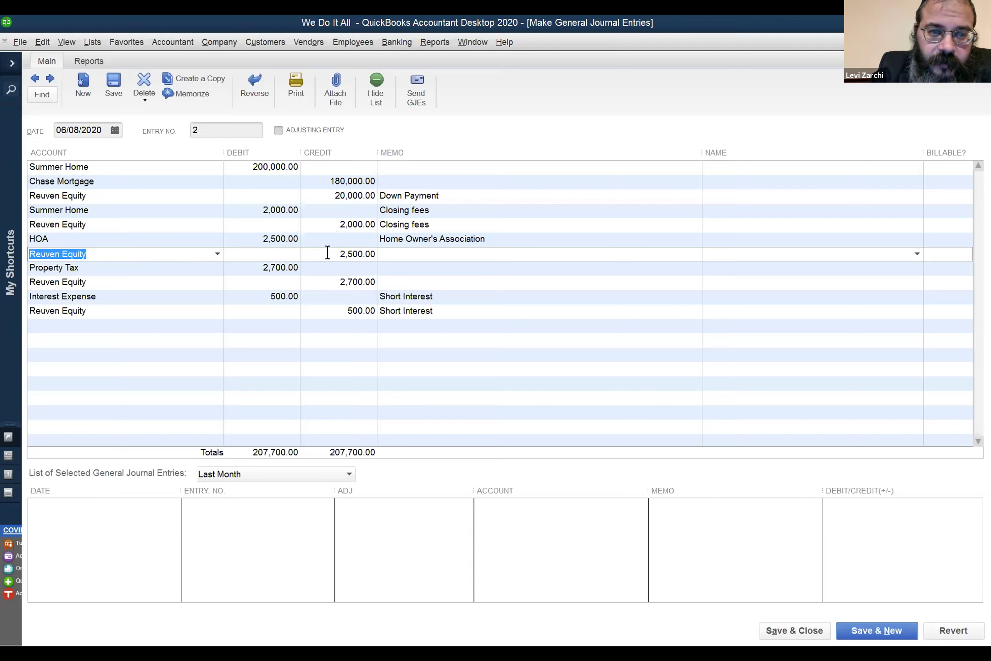
click(253, 238)
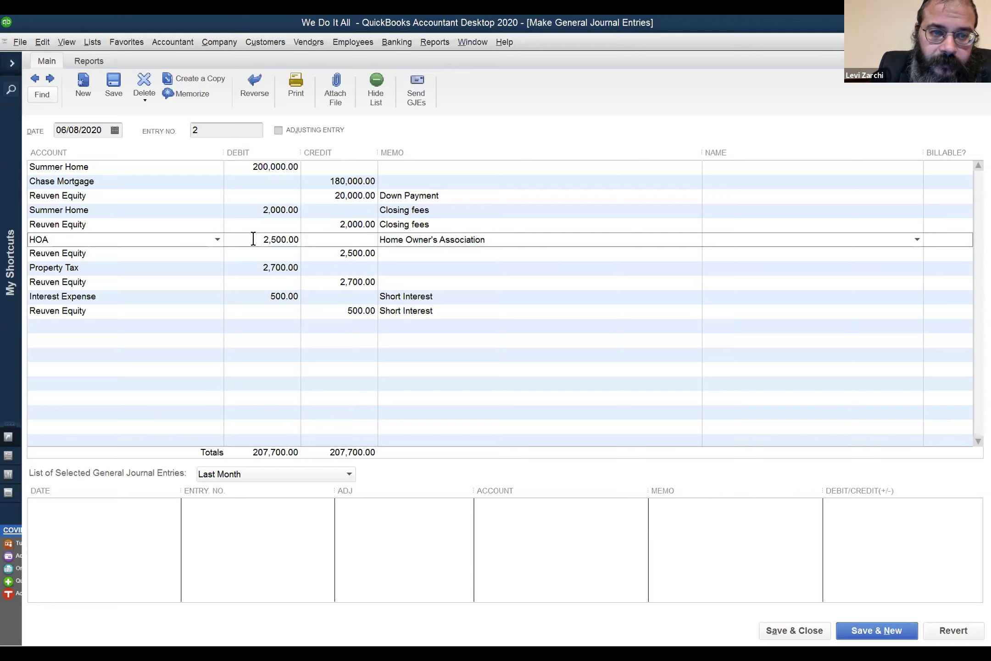
click(83, 240)
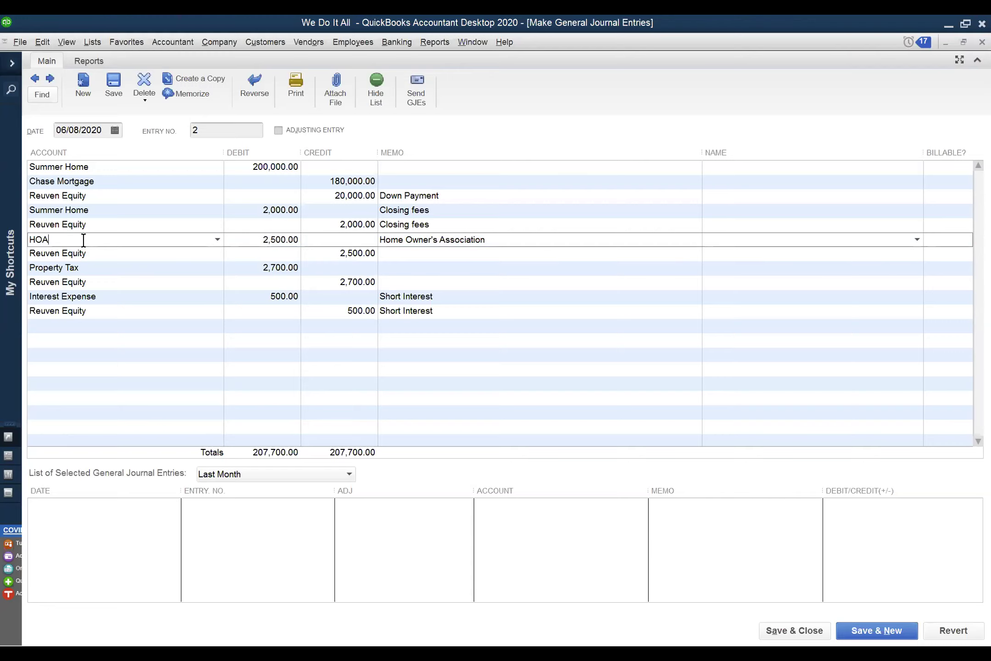
click(248, 241)
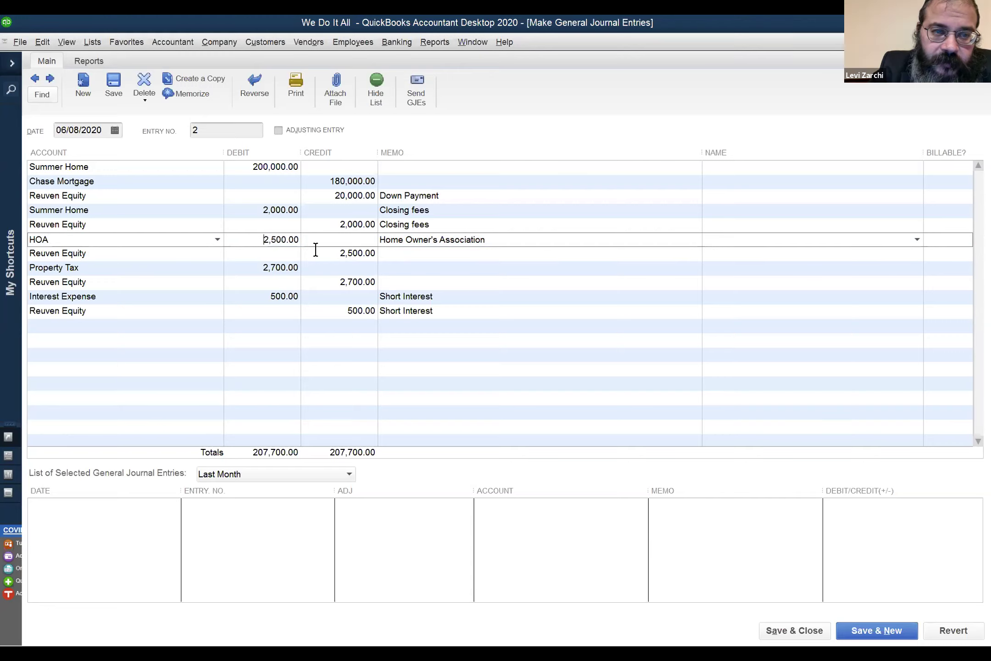
click(335, 253)
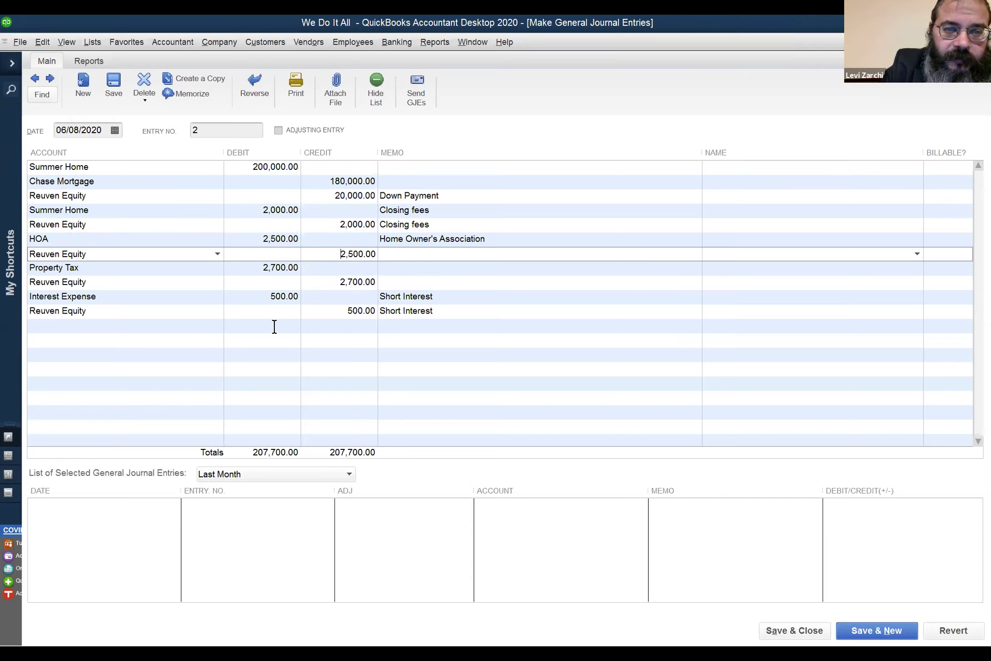
click(258, 268)
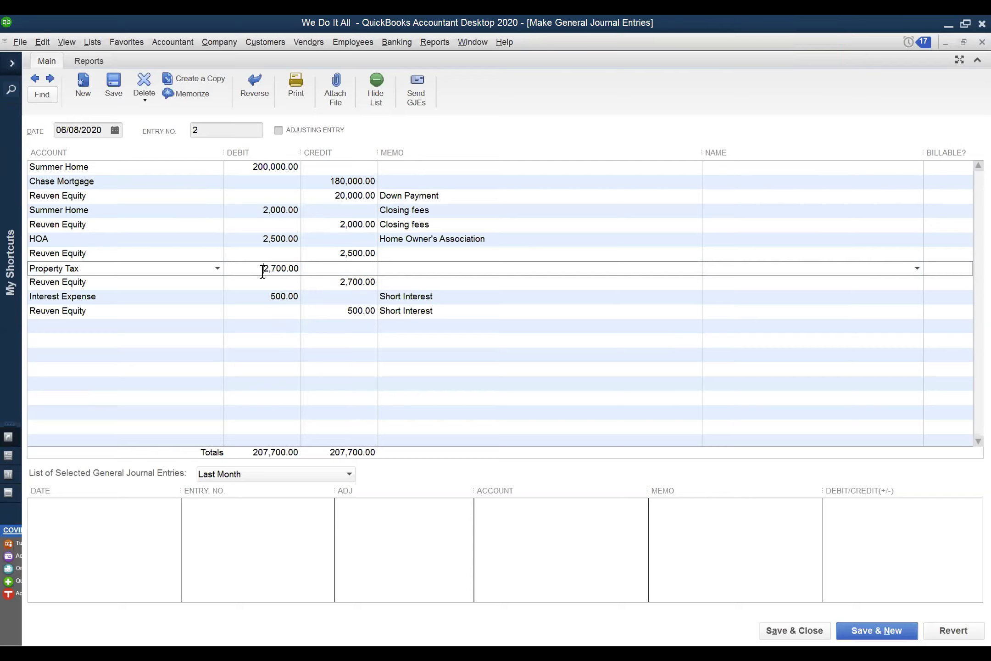
click(246, 239)
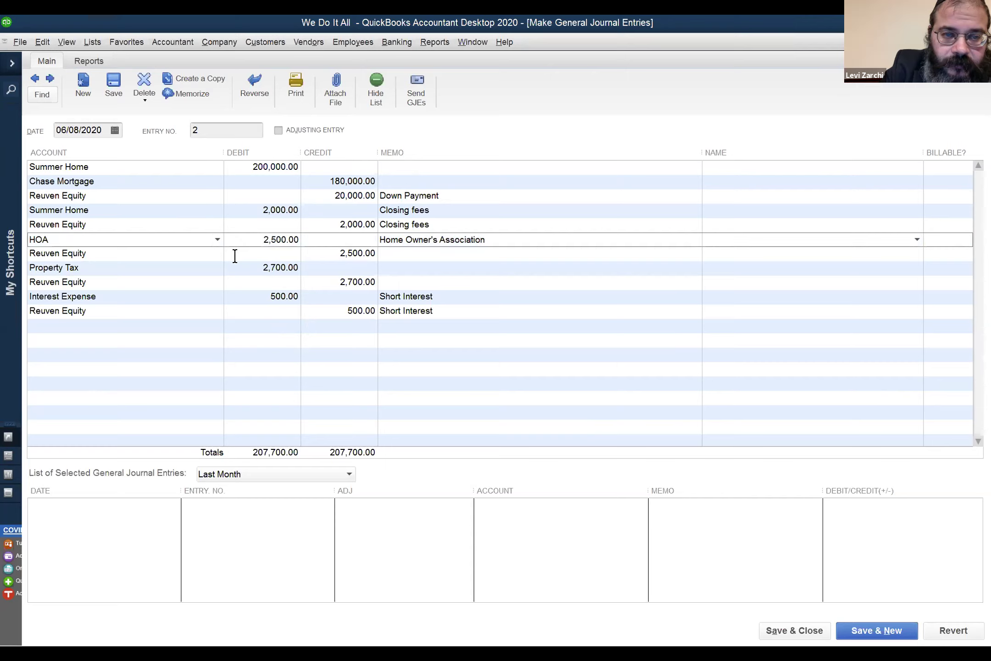
click(271, 254)
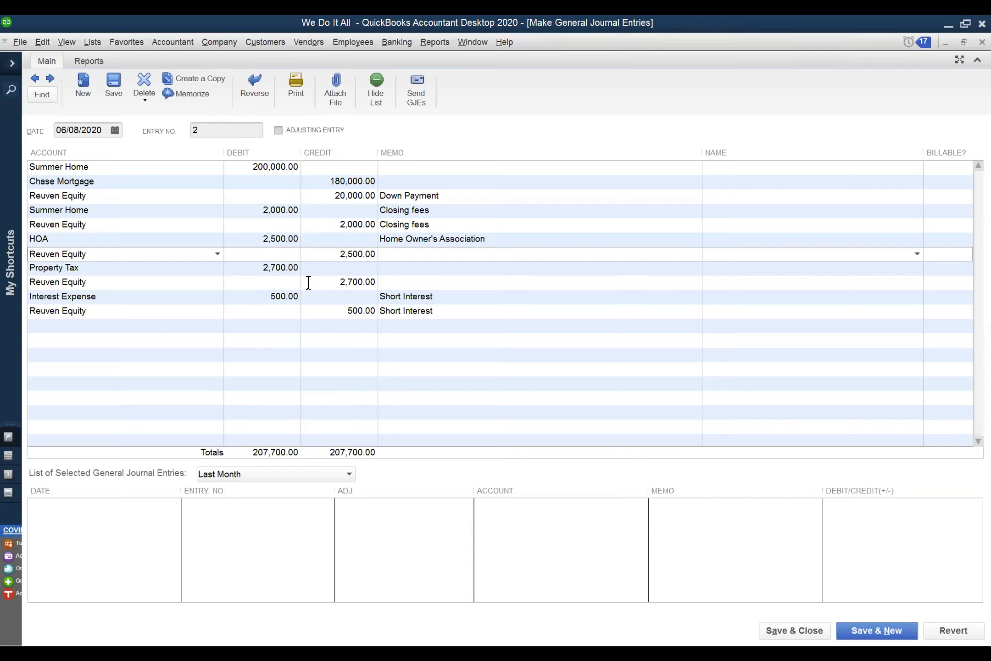
click(284, 281)
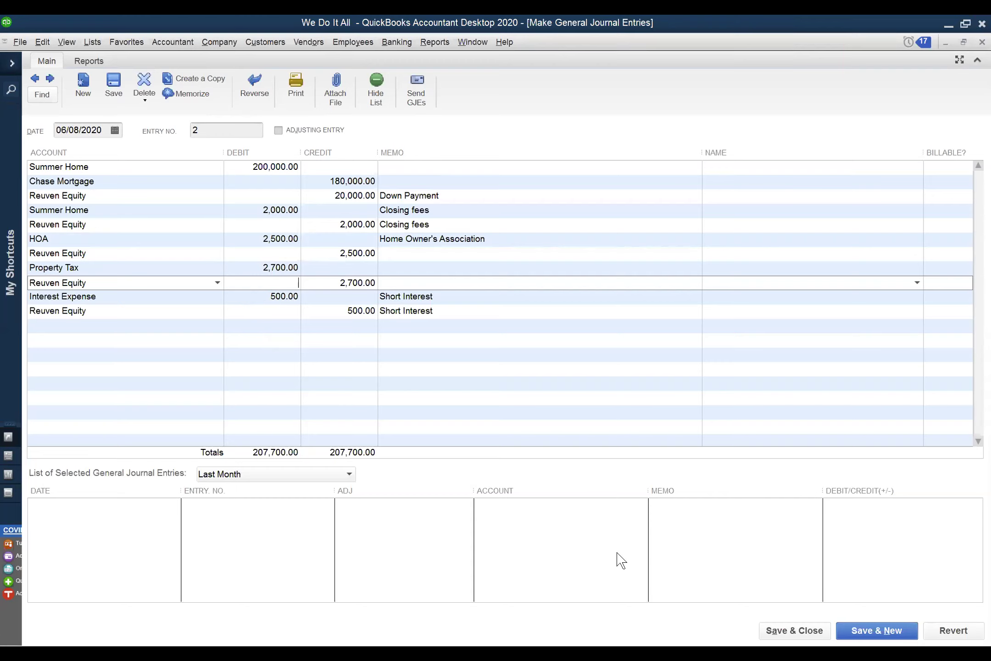
Save and close the journal entry, and return to the Balance Sheet without memorizing the Transactions by Account report
click(771, 635)
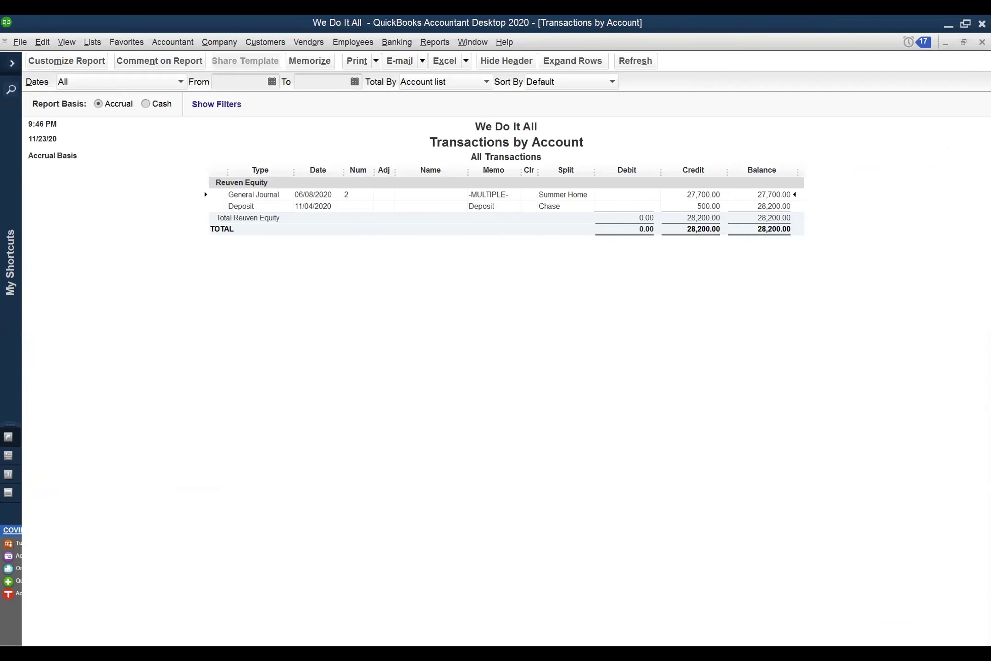
key(Escape)
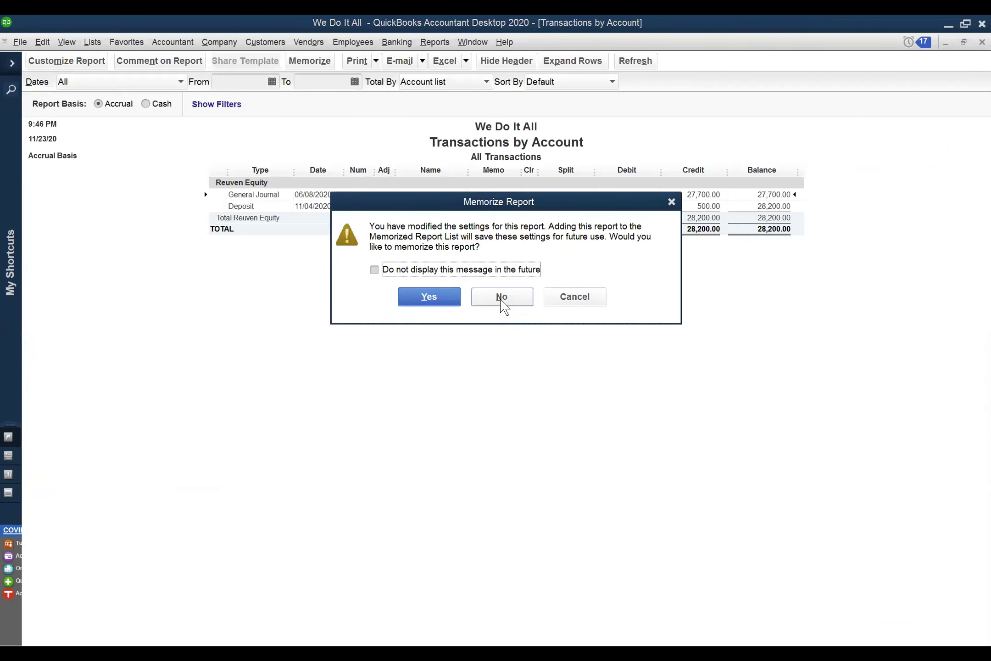
click(482, 304)
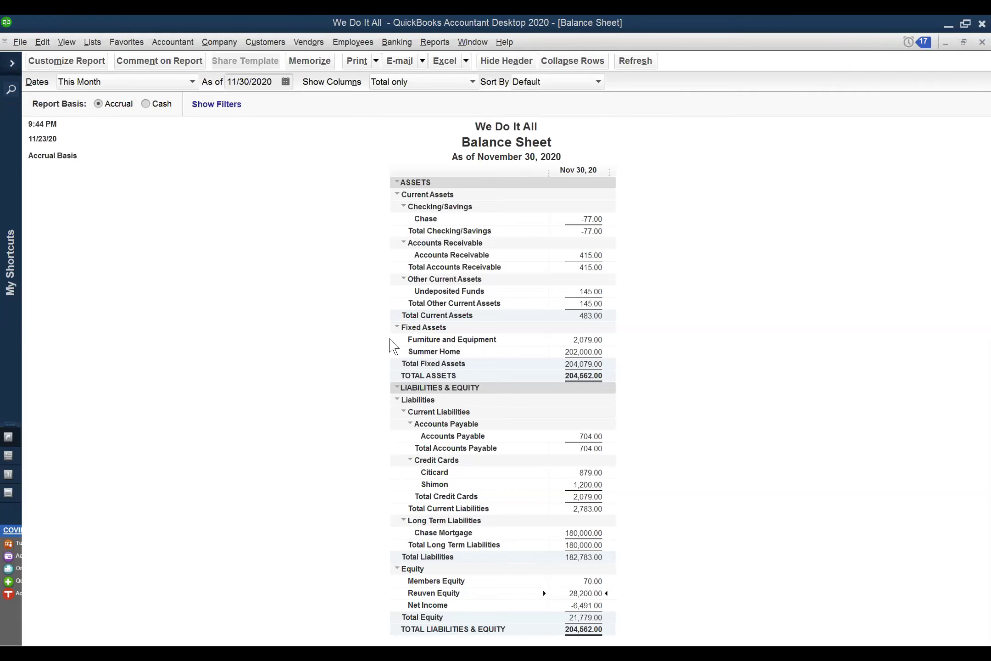
View the November transactions behind the Members Equity amount and return to the Balance Sheet
double_click(588, 580)
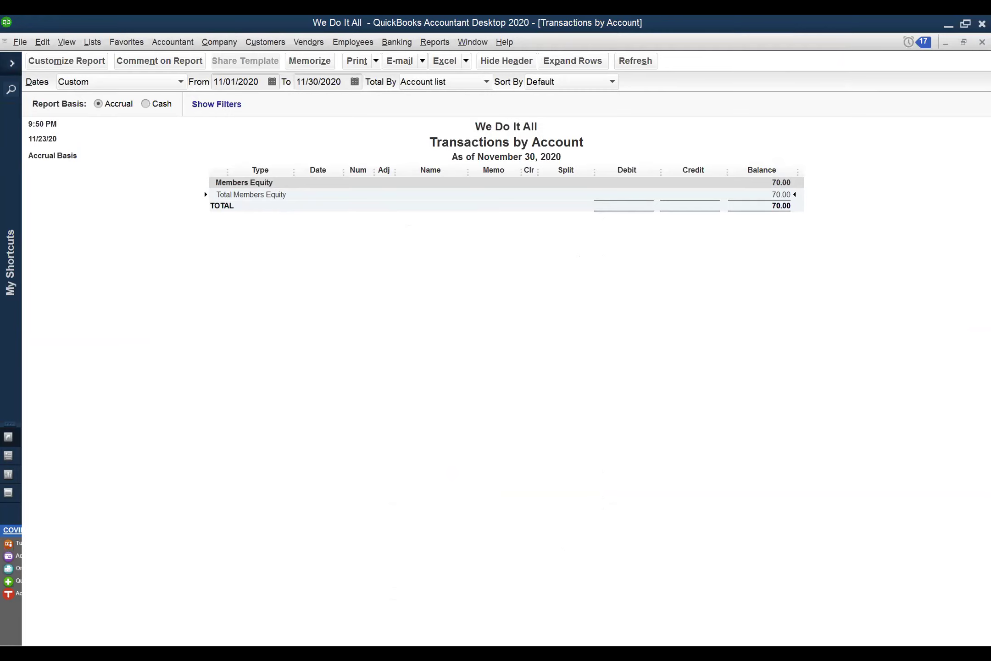
click(982, 41)
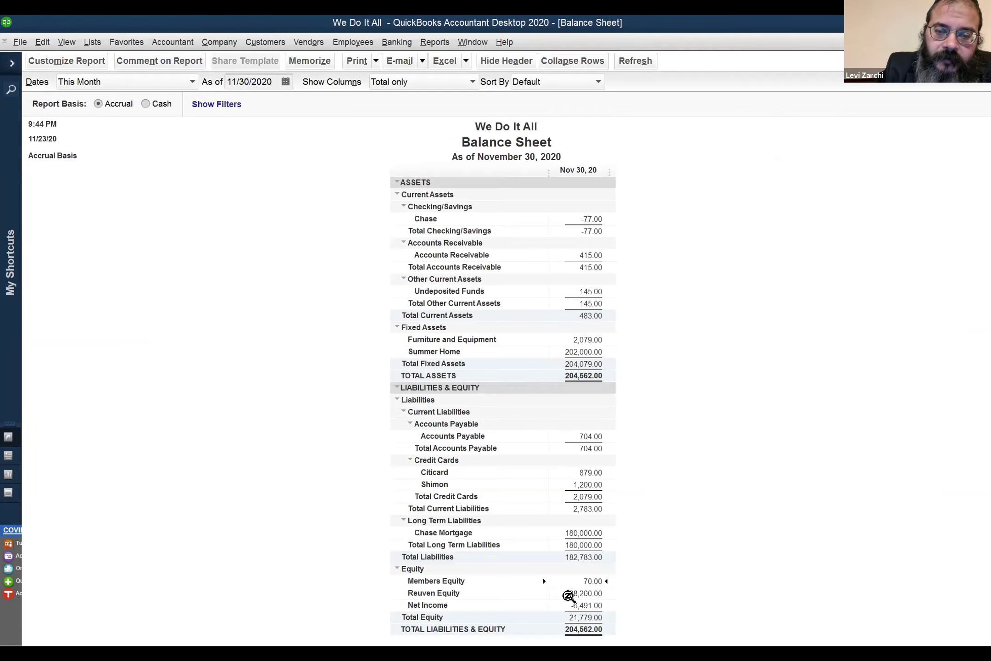
Open the Customer Center and review the transactions of the first three customers in the list
click(233, 36)
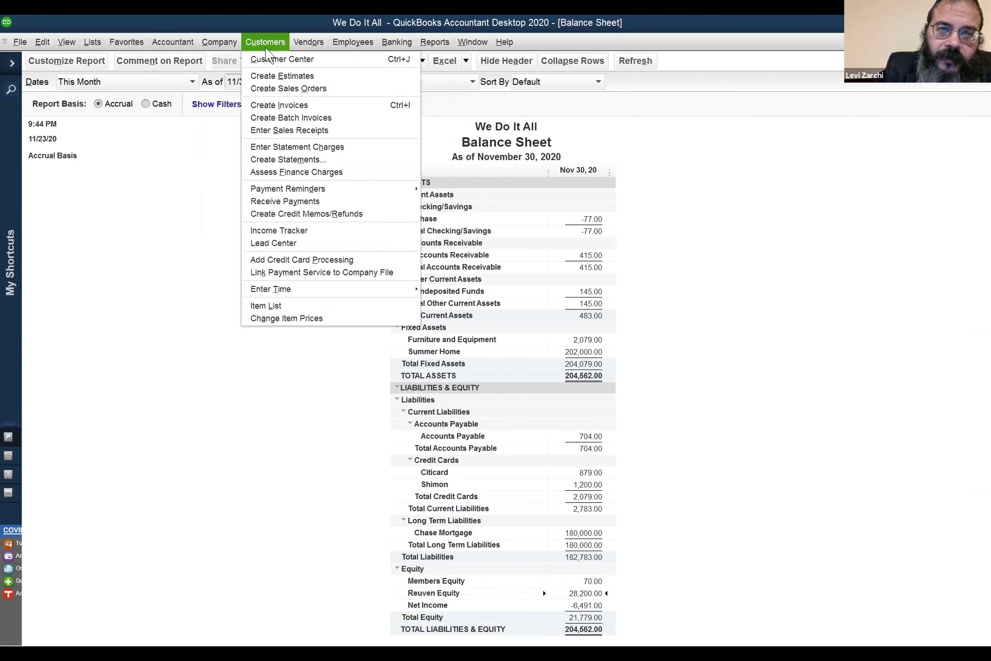
click(271, 59)
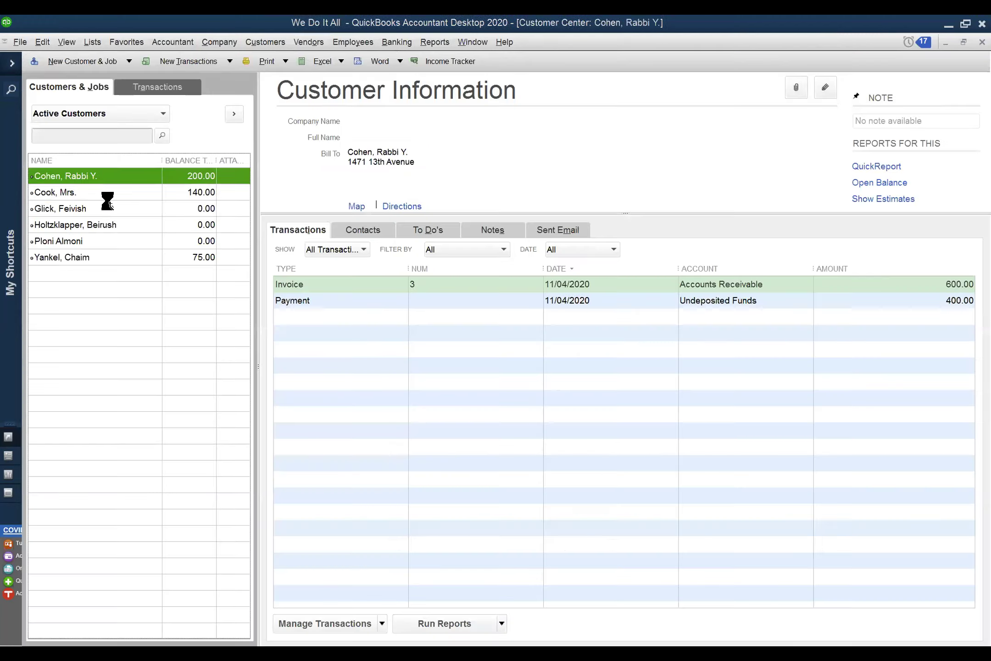
click(109, 193)
click(108, 208)
click(108, 192)
click(103, 177)
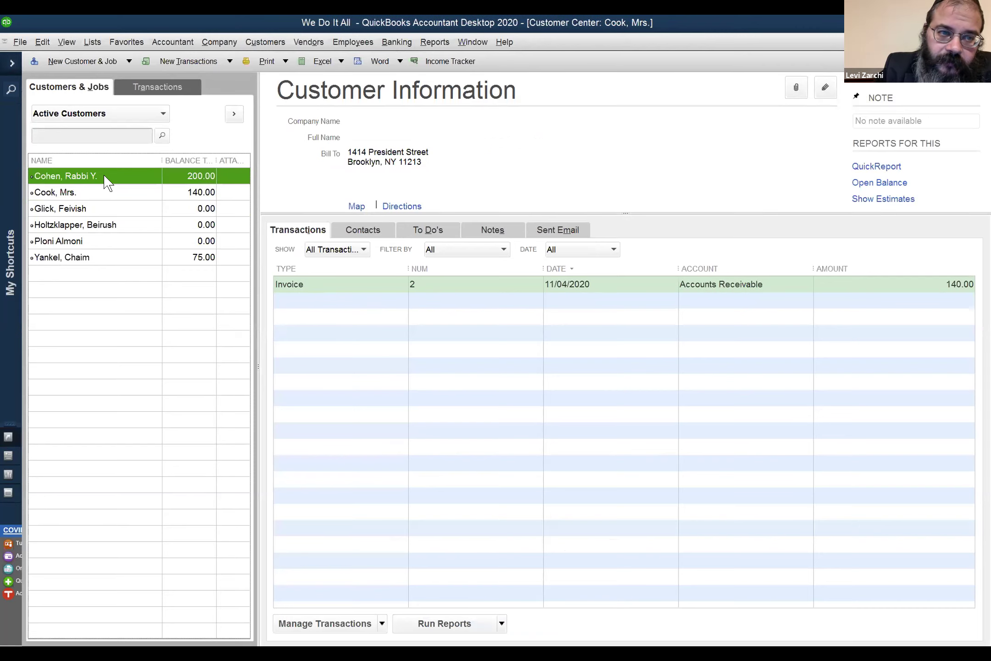
click(85, 192)
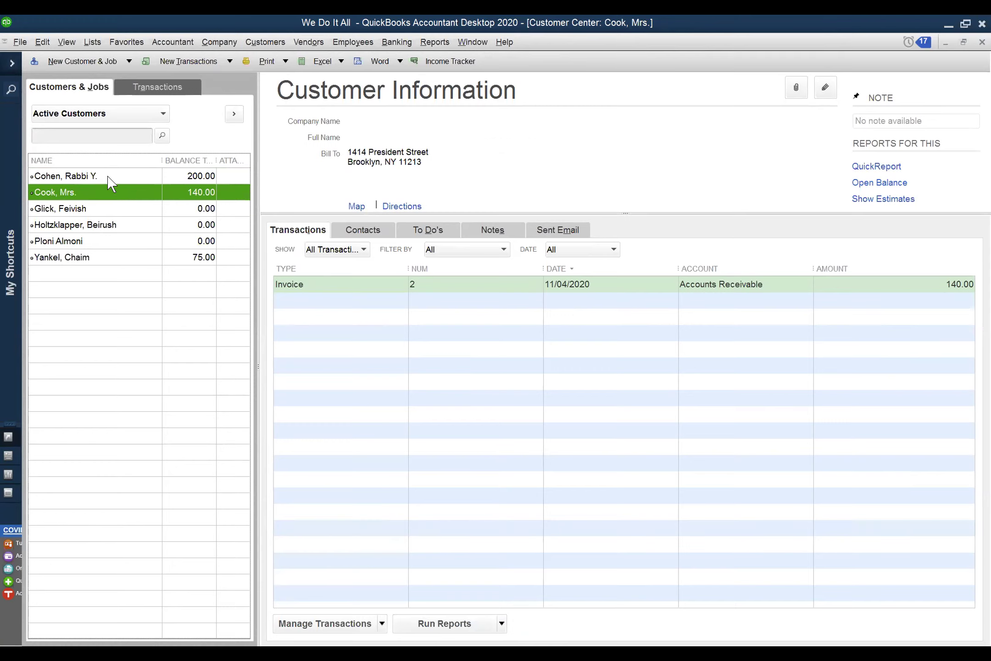
Review the invoice and the partial payment recorded for the first customer in the list
click(107, 177)
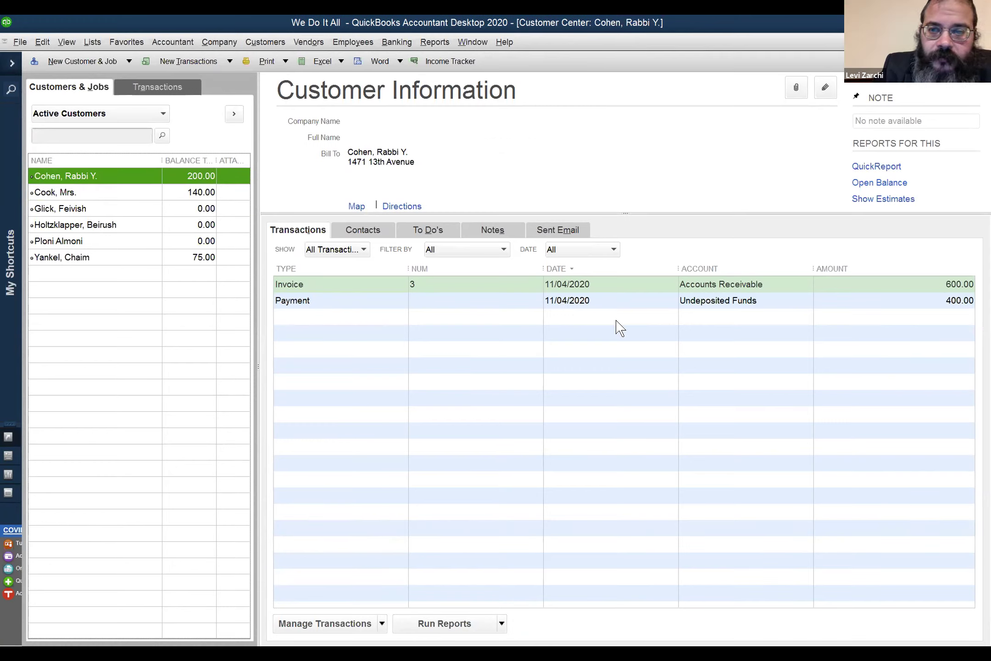
click(621, 329)
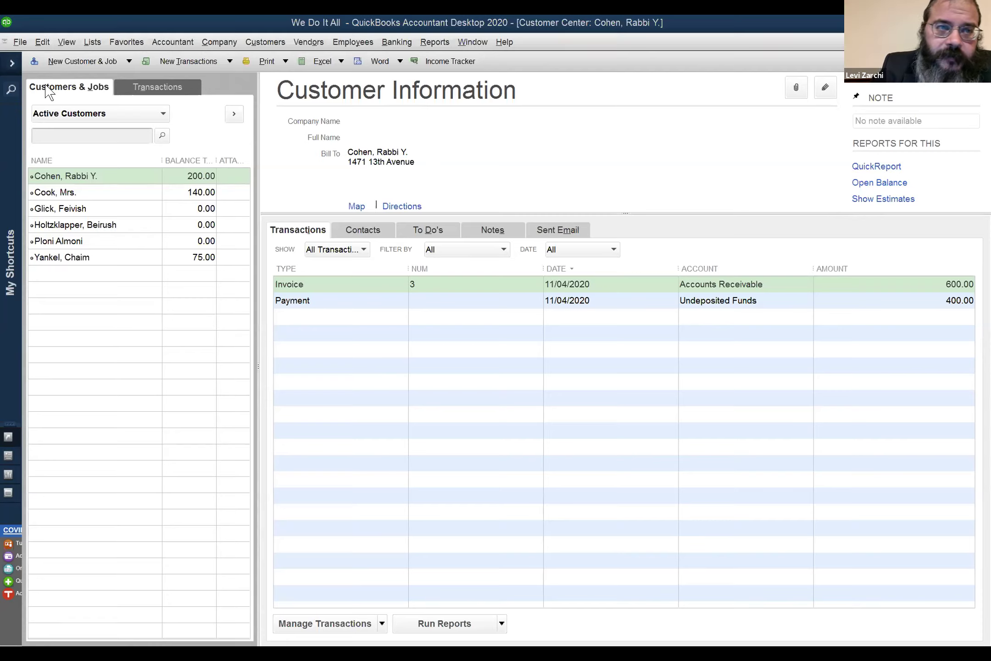
click(74, 176)
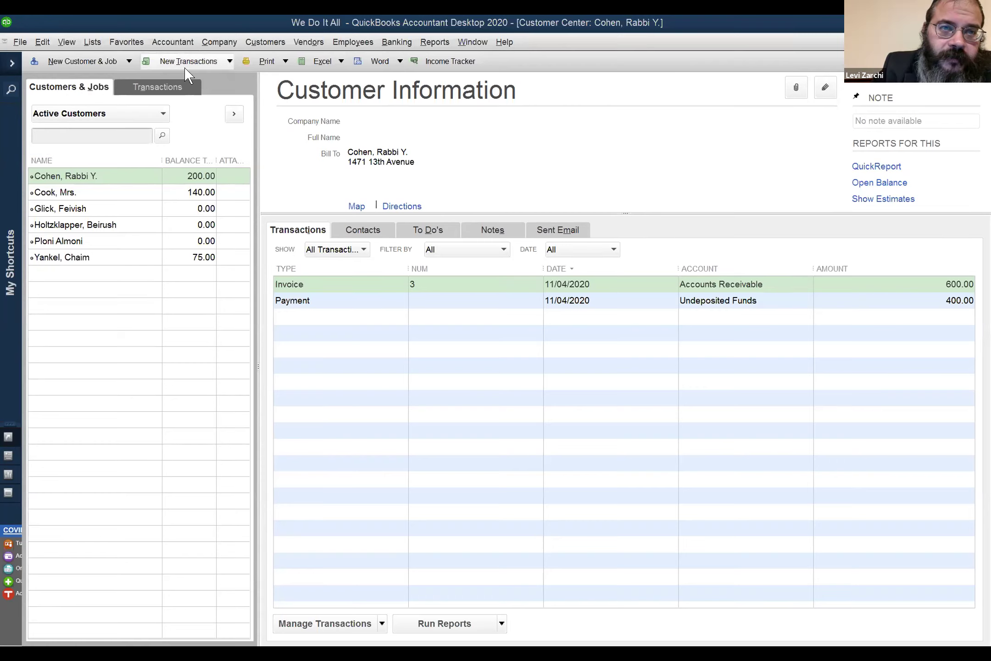
click(81, 95)
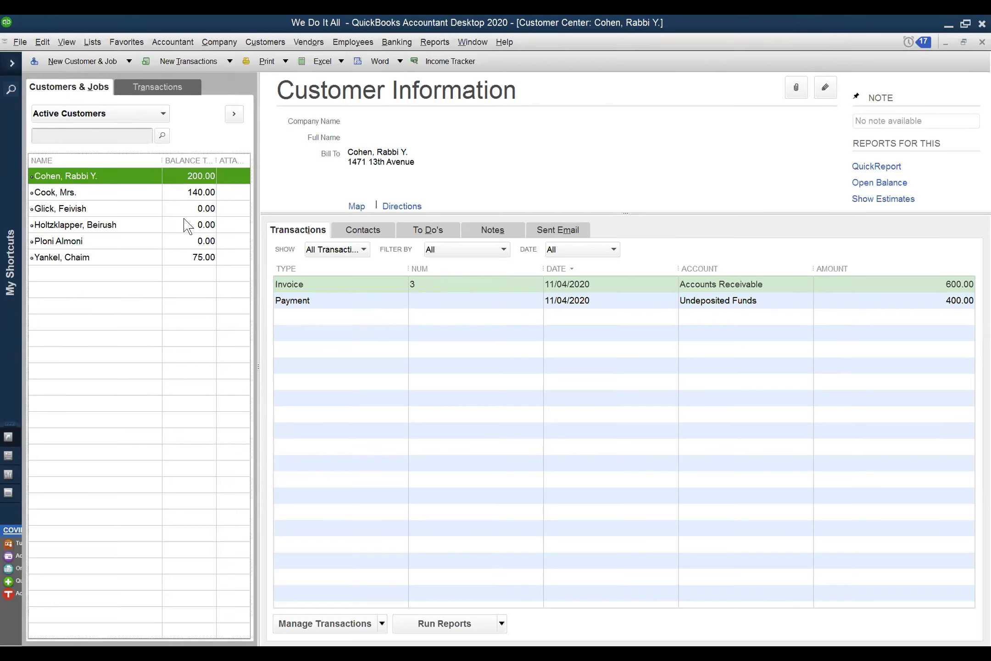
click(391, 301)
click(391, 301)
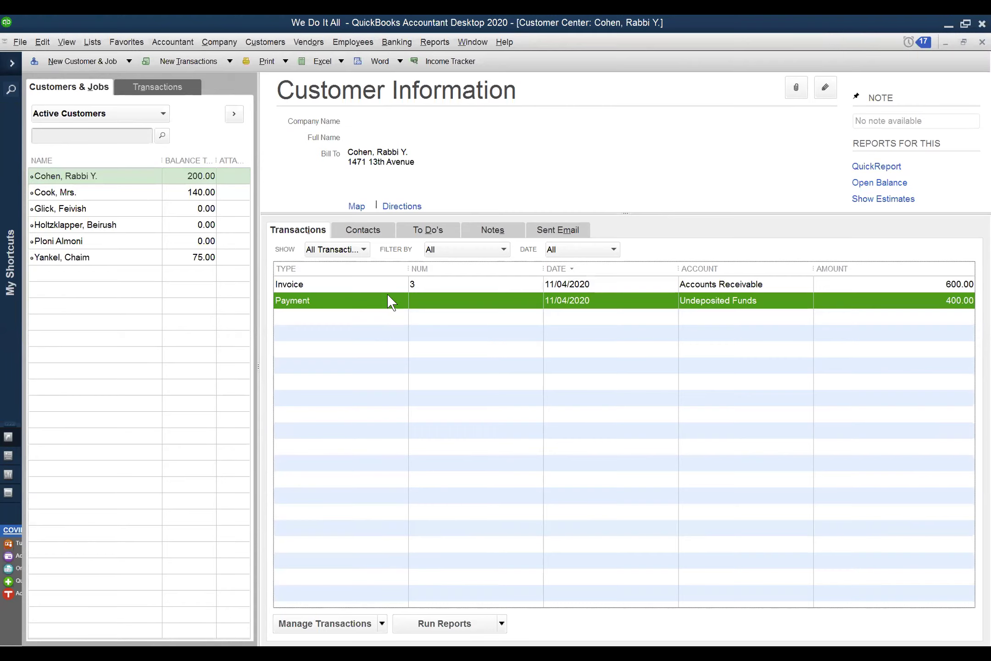
click(391, 289)
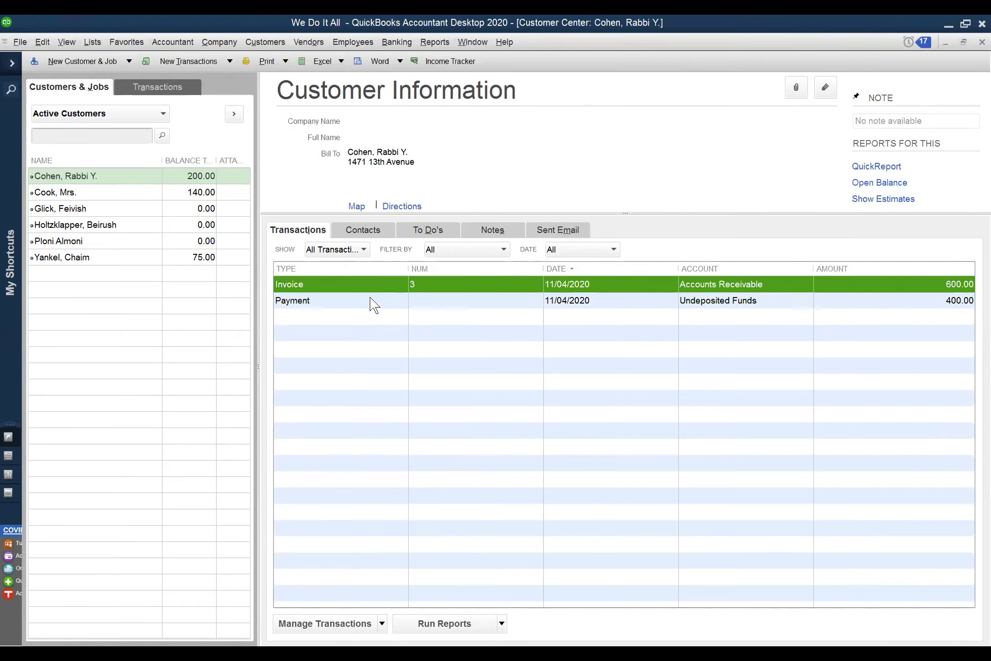
click(372, 304)
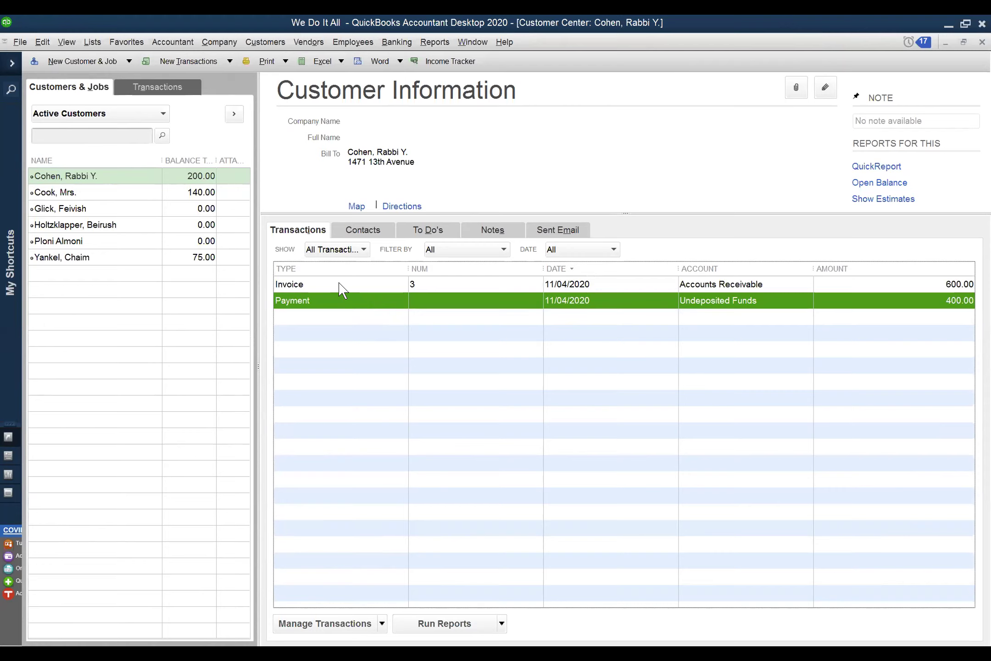
click(471, 46)
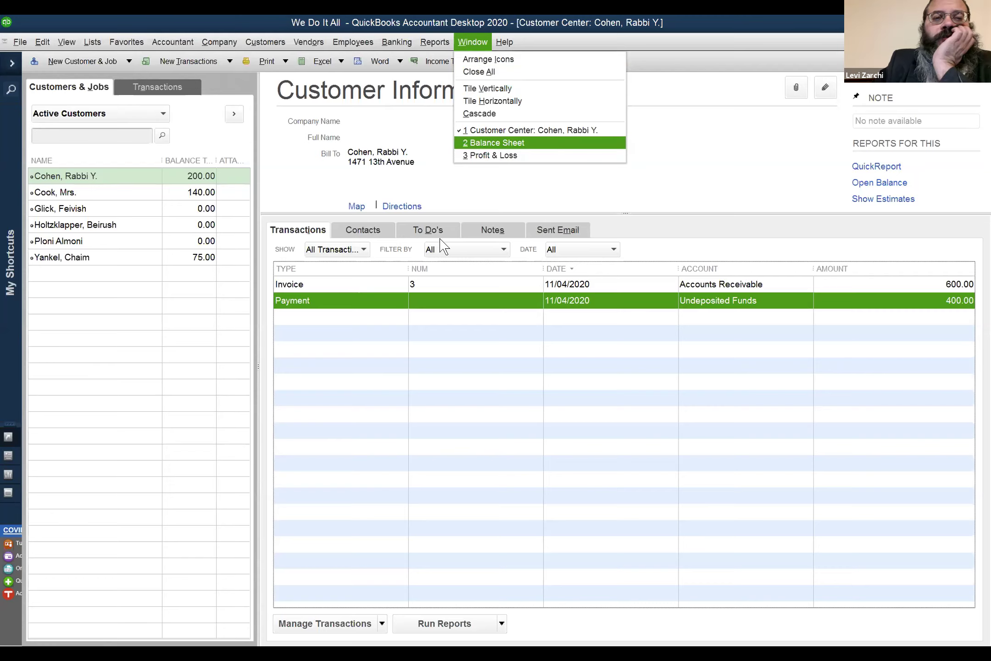
key(Escape)
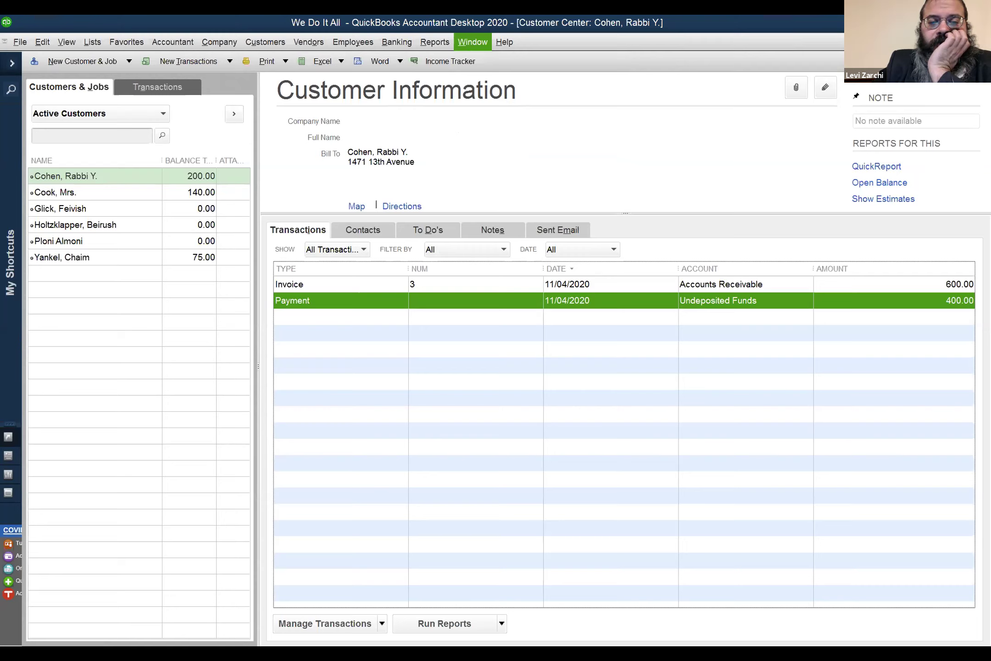
key(Escape)
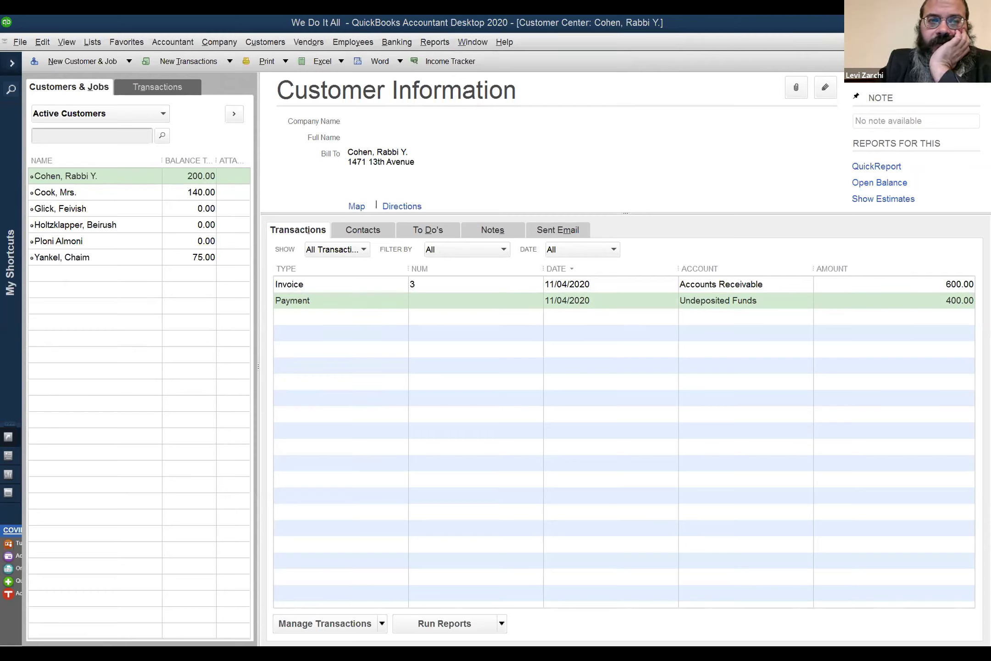
Open the fifth customer's record, and review that customer's cash payment in the Received Payments transaction list for this fiscal year
click(143, 257)
click(150, 239)
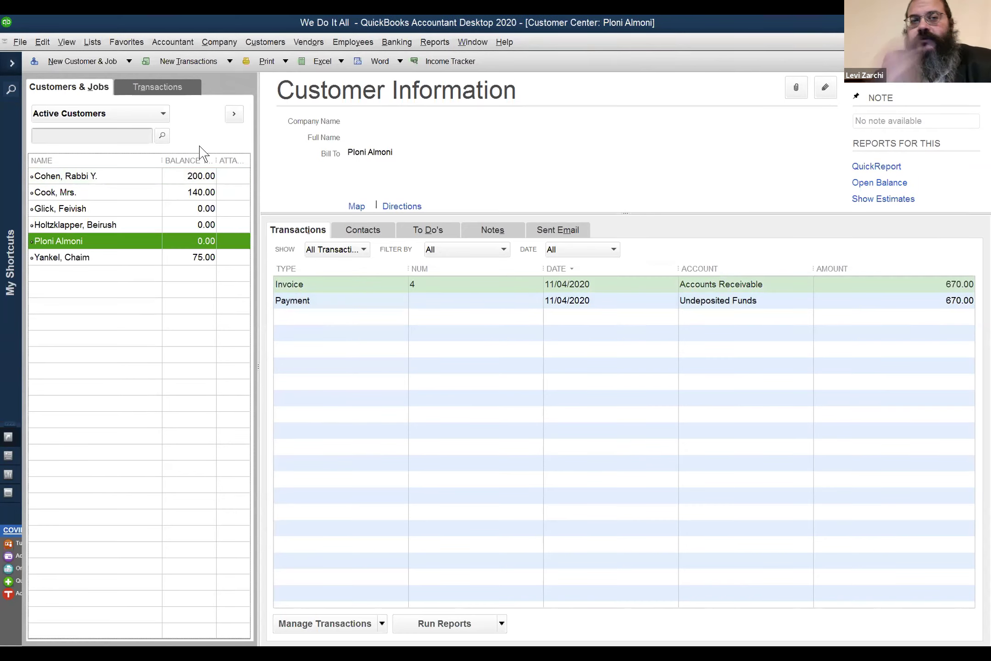
click(169, 89)
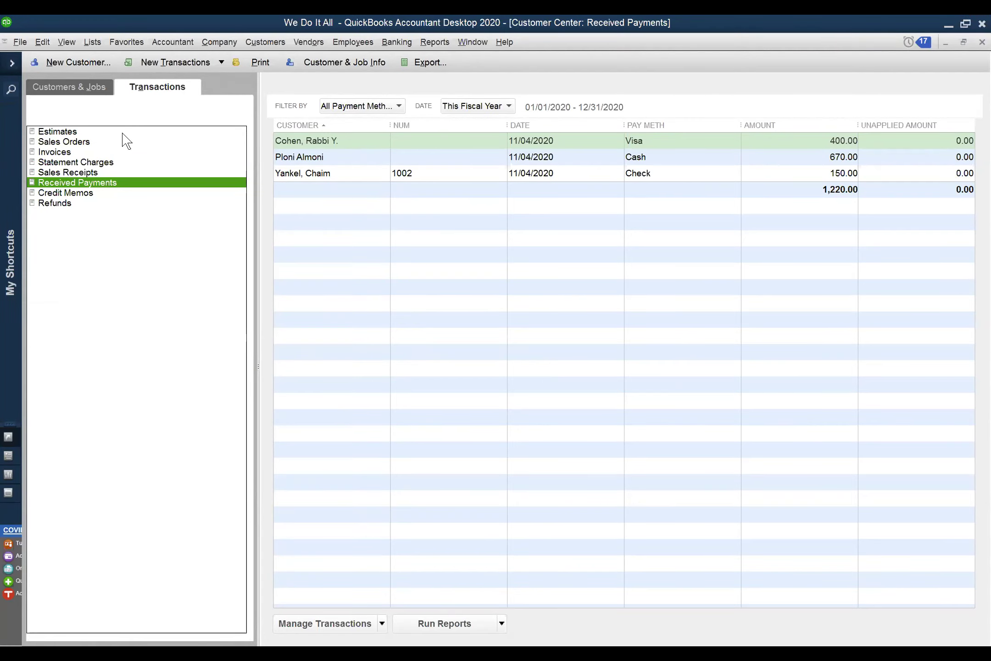
click(370, 157)
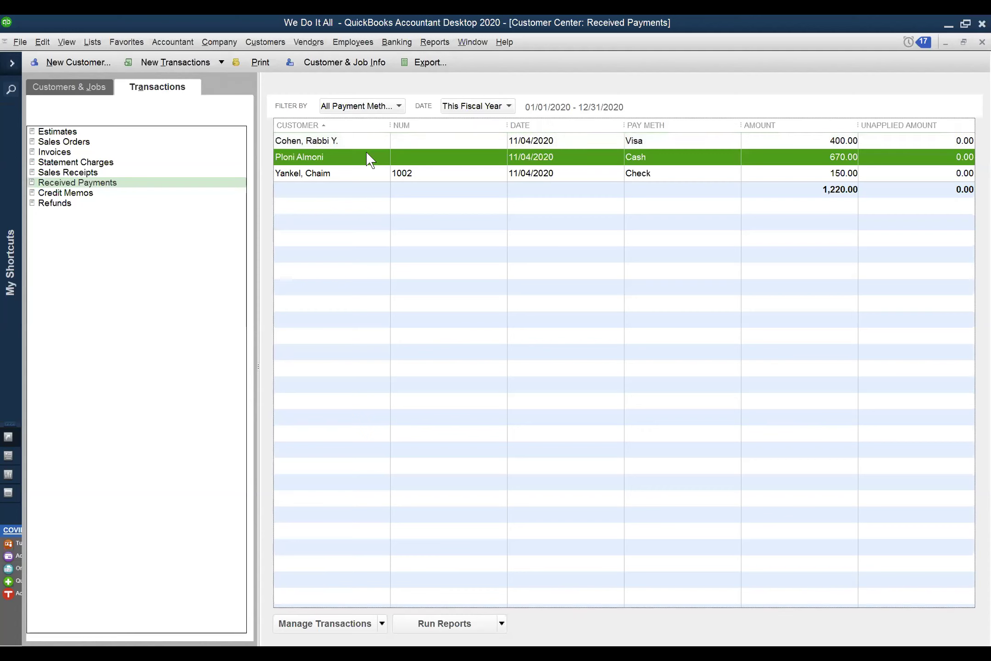
click(342, 172)
click(331, 157)
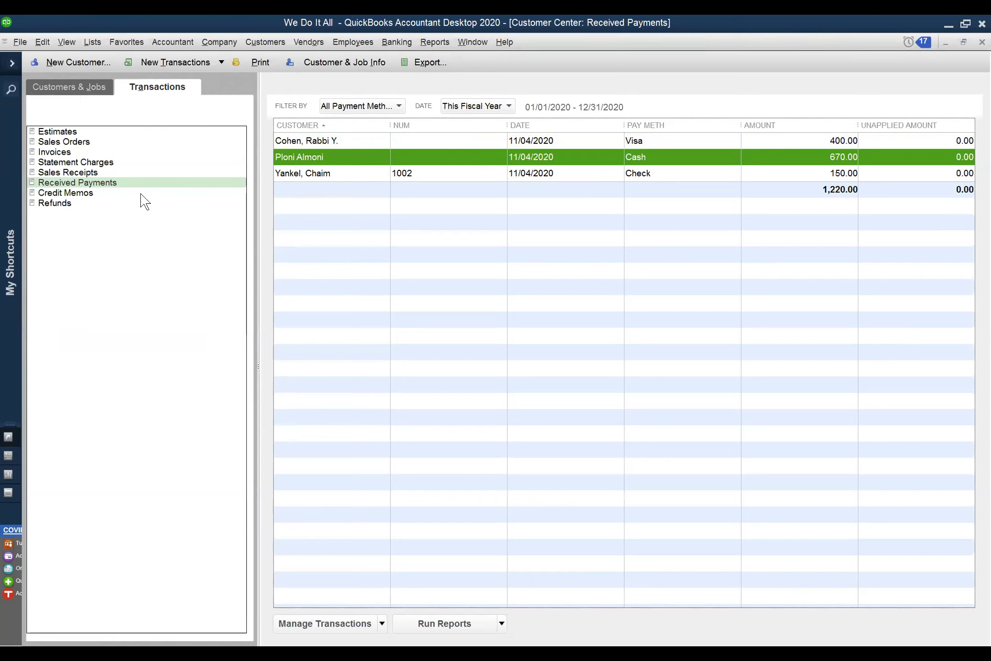
Compare the Sales Receipts, Received Payments and Statement Charges transaction lists, and return to the fifth customer's record
click(131, 172)
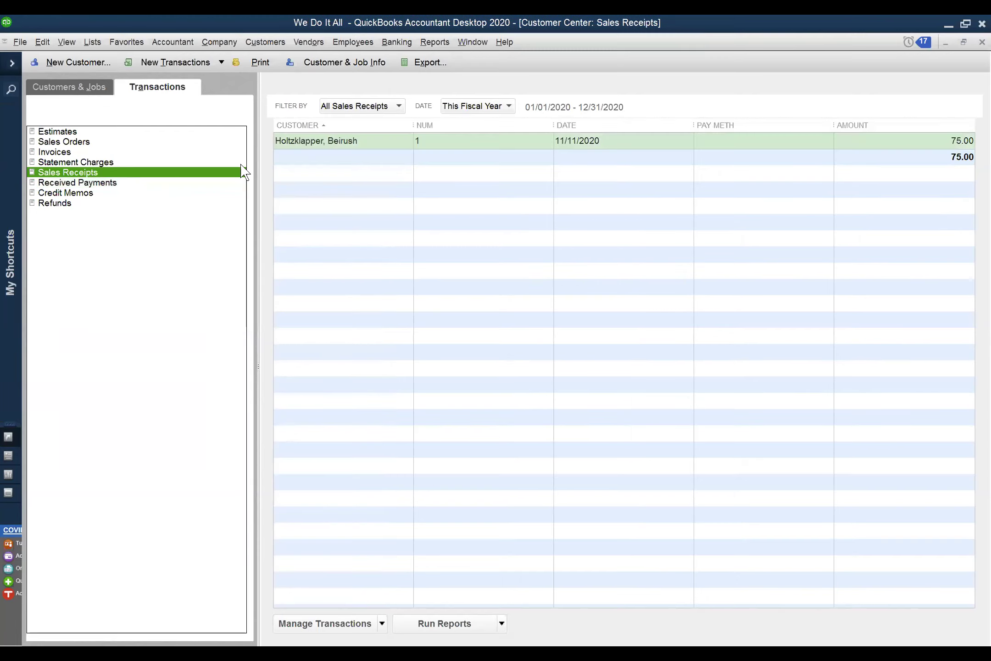
click(146, 182)
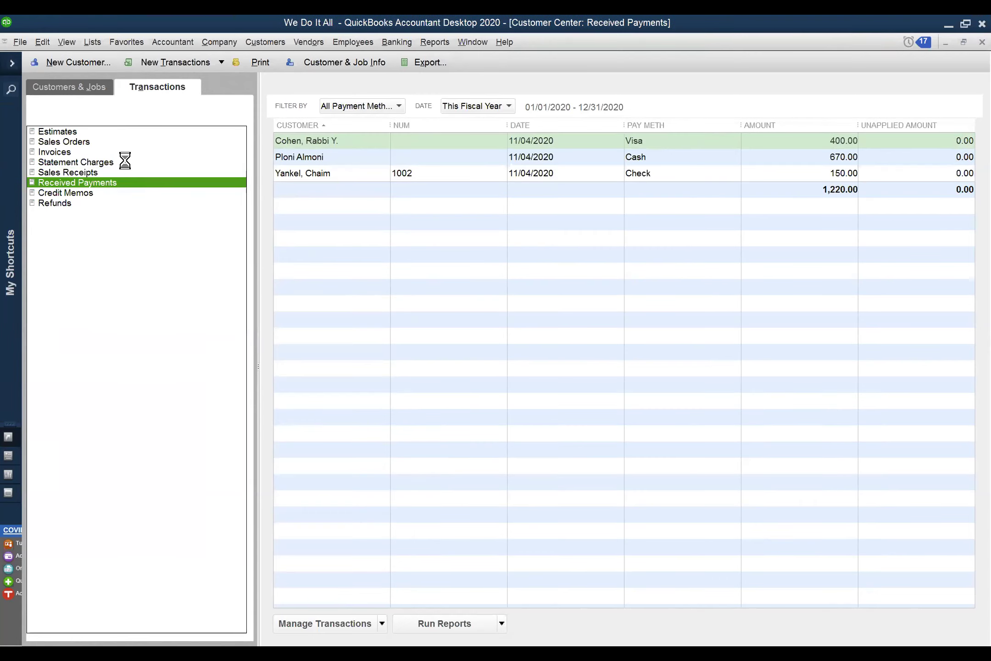
click(125, 162)
click(122, 182)
click(114, 163)
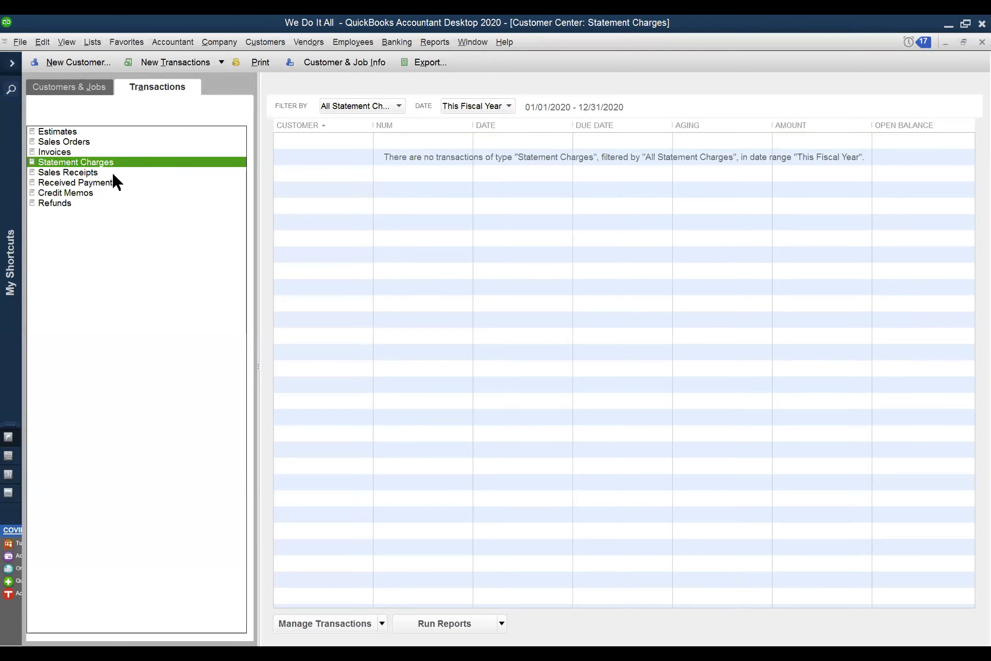
click(113, 173)
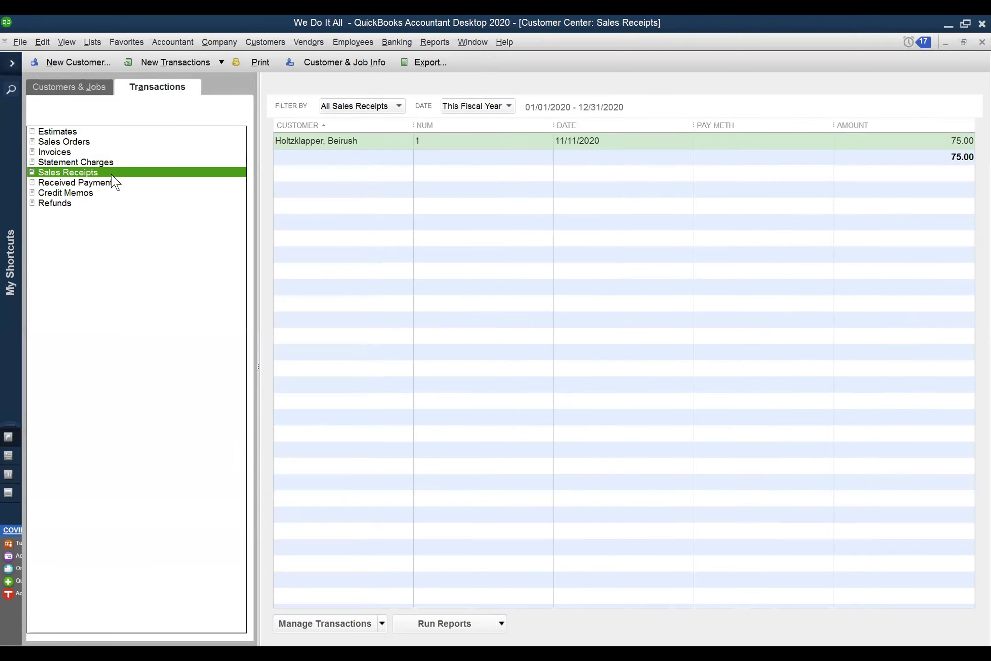
click(90, 162)
click(81, 88)
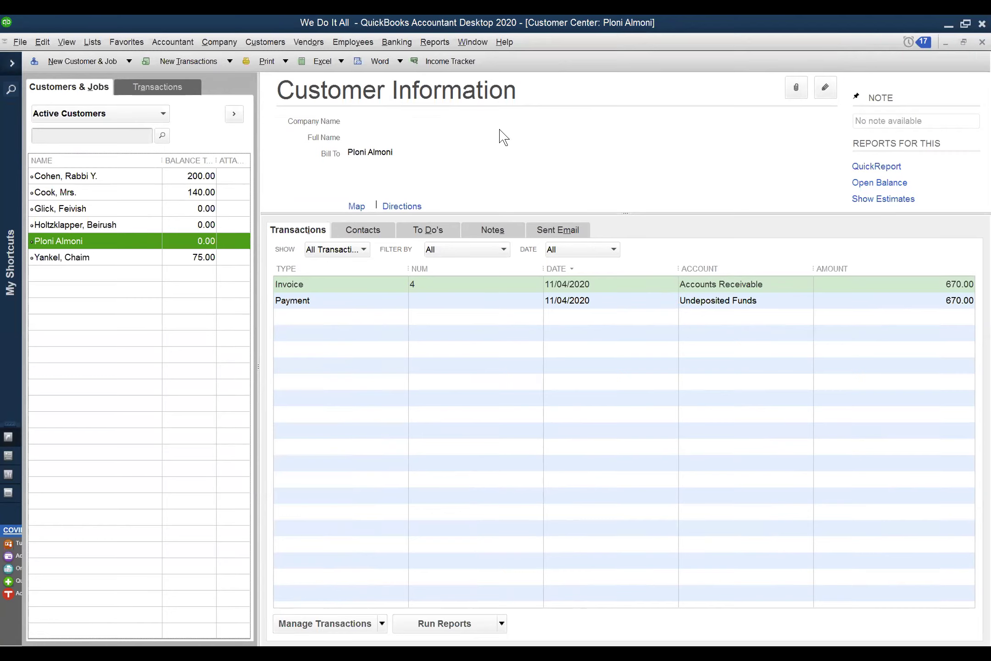
Compare the invoice with the payment recorded for the fifth customer in the list
click(479, 40)
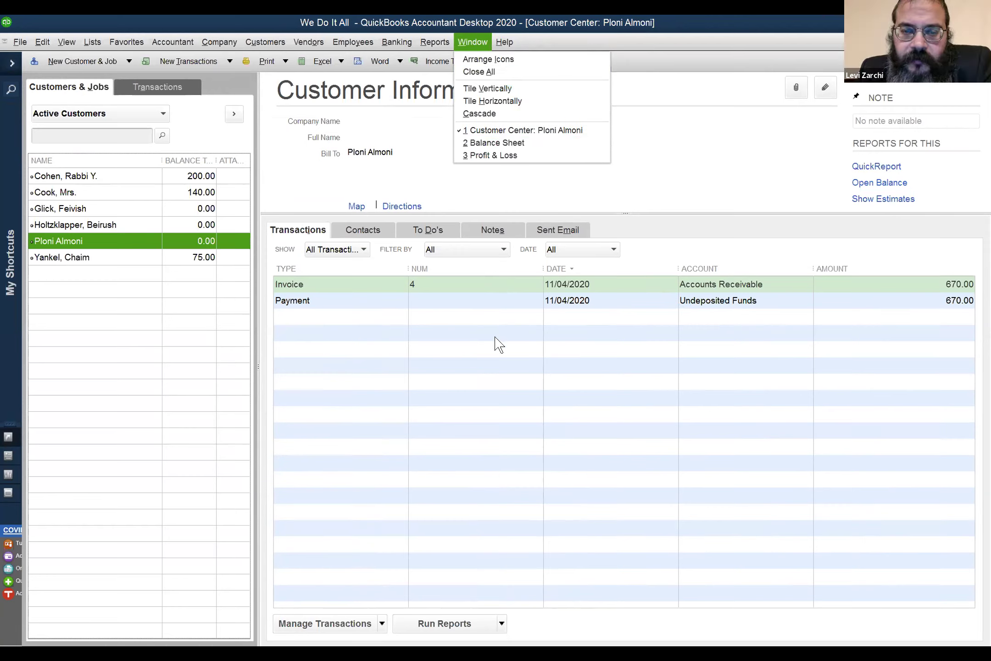
click(487, 306)
click(487, 303)
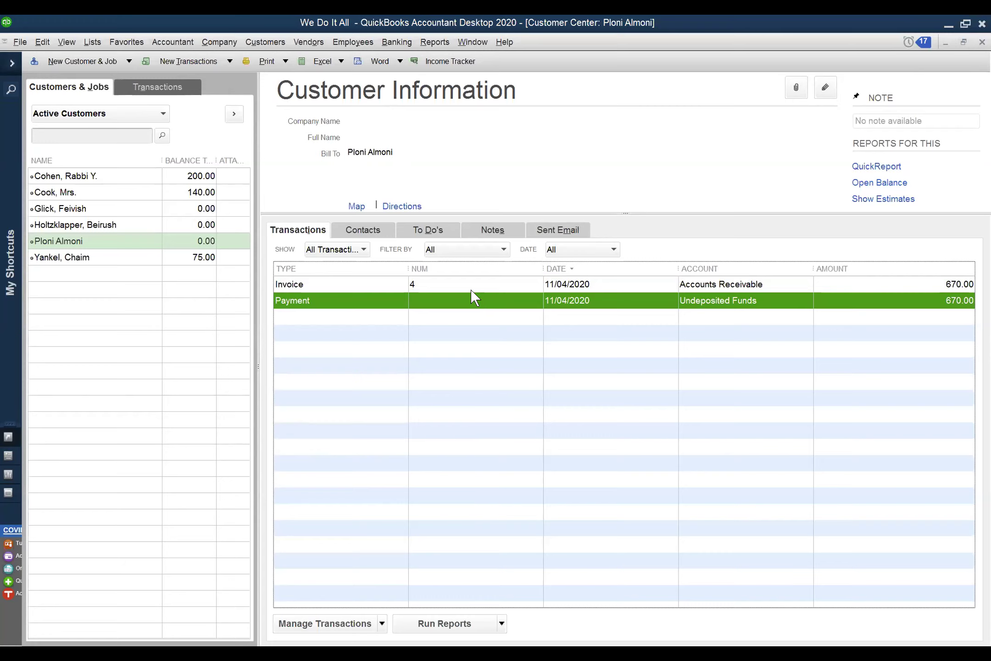
click(470, 290)
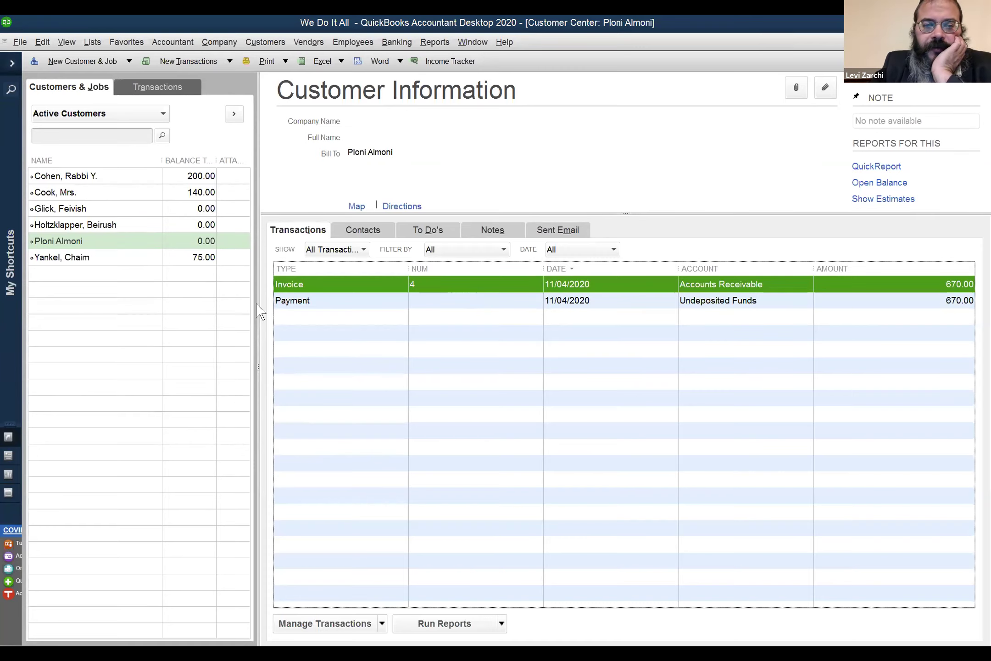
click(310, 301)
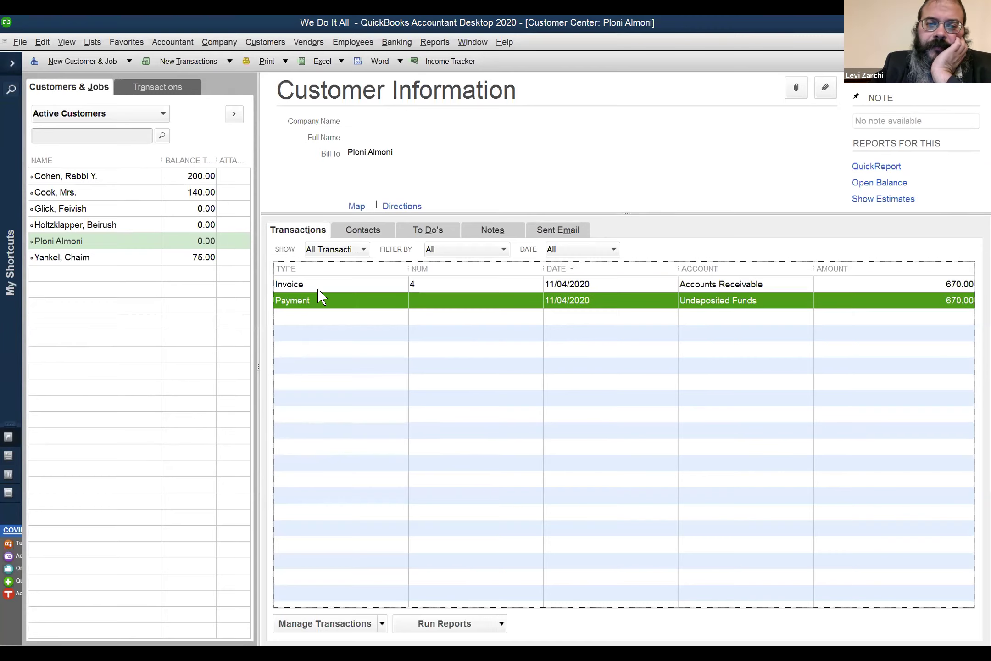
click(317, 288)
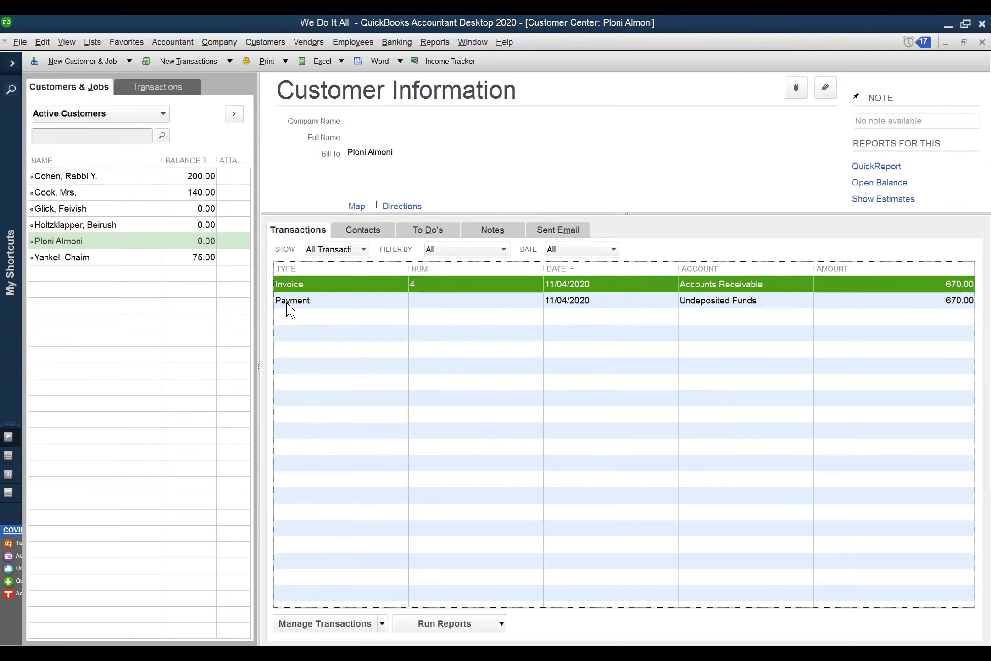
click(303, 301)
click(305, 287)
click(101, 253)
click(105, 242)
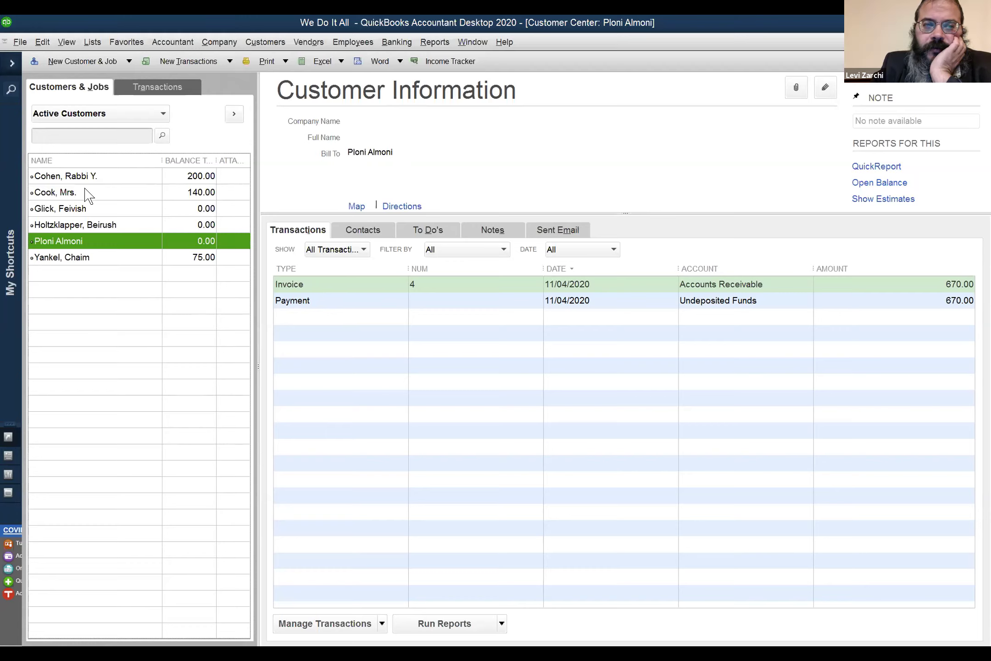
Check the first customer's payment again and return to the Balance Sheet in a maximized window
click(98, 179)
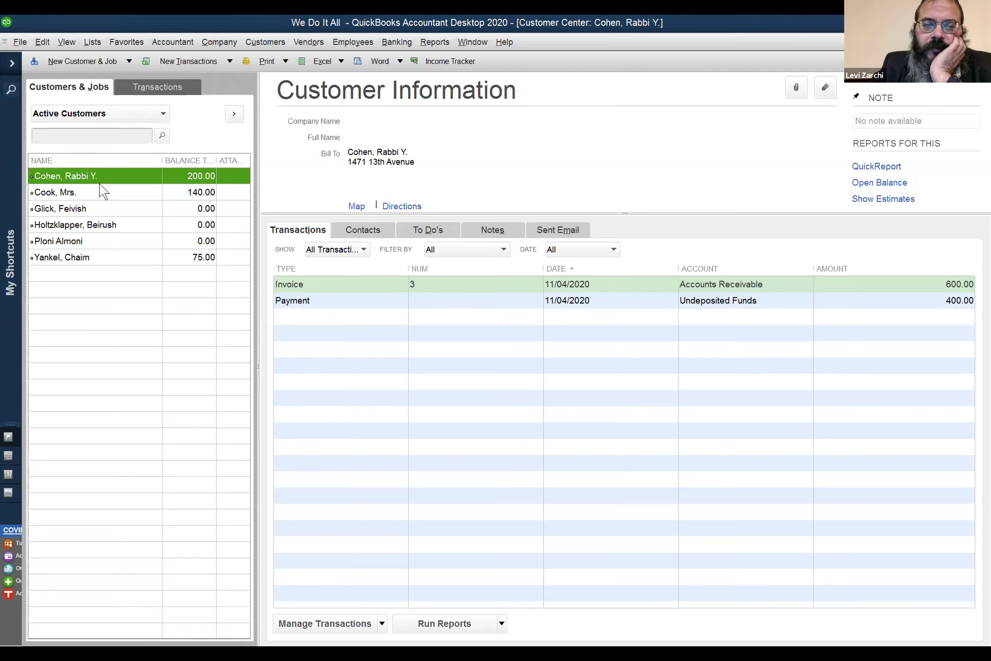
click(327, 301)
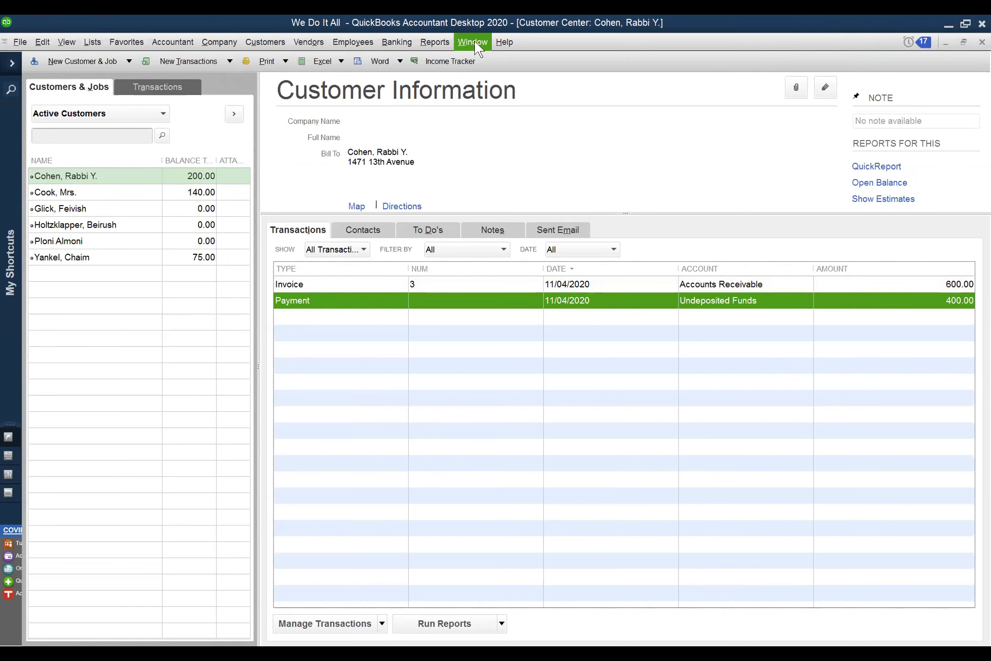
click(472, 41)
click(502, 130)
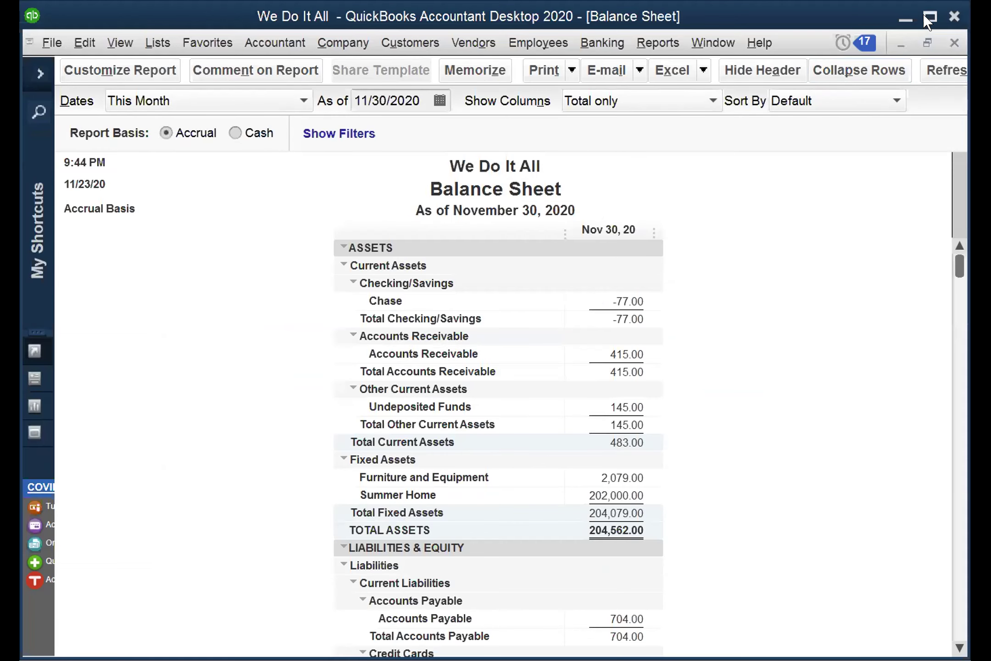
click(929, 18)
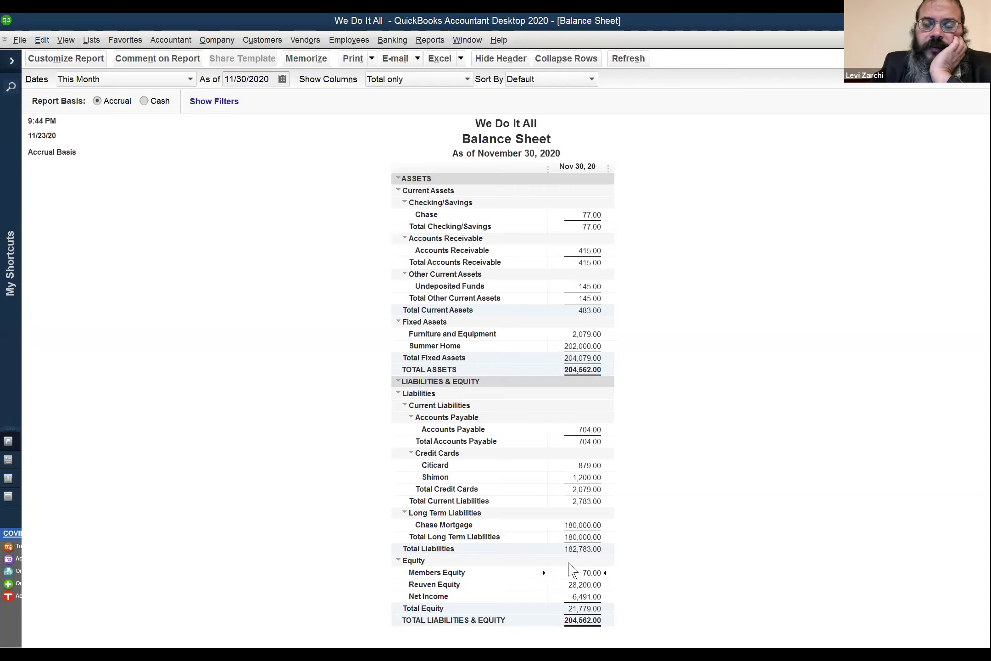
Open the transactions behind the Members Equity amount and set the report's dates to All
double_click(599, 572)
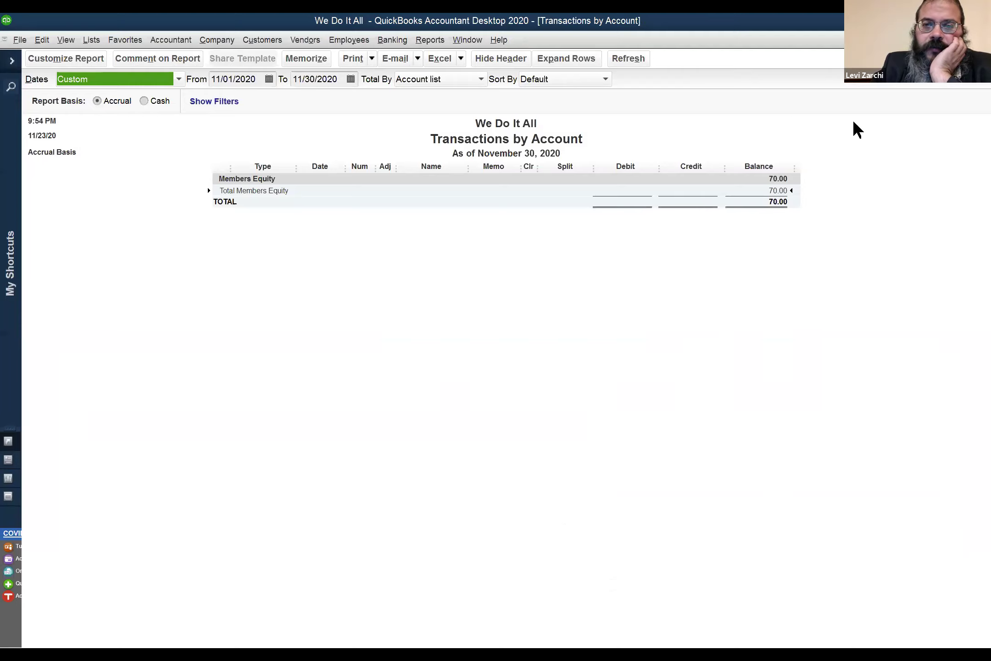
click(67, 81)
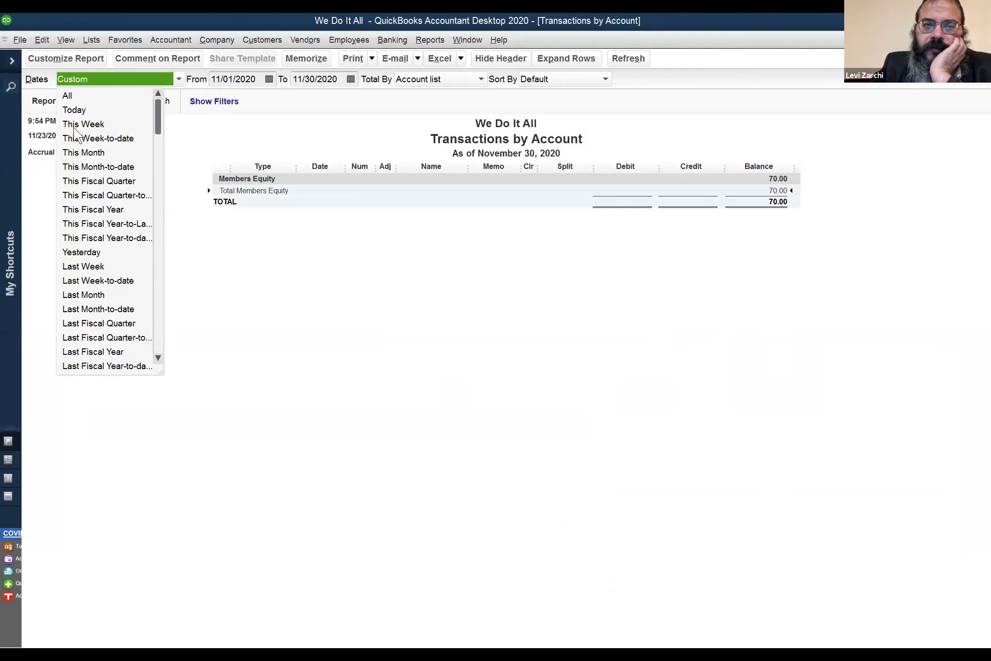
click(78, 96)
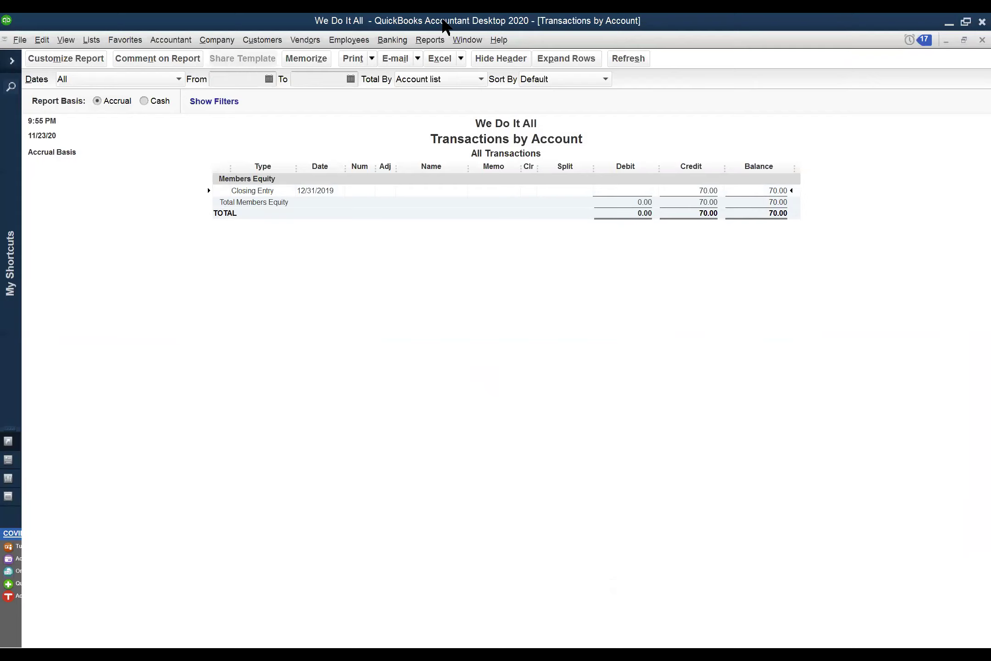
click(966, 22)
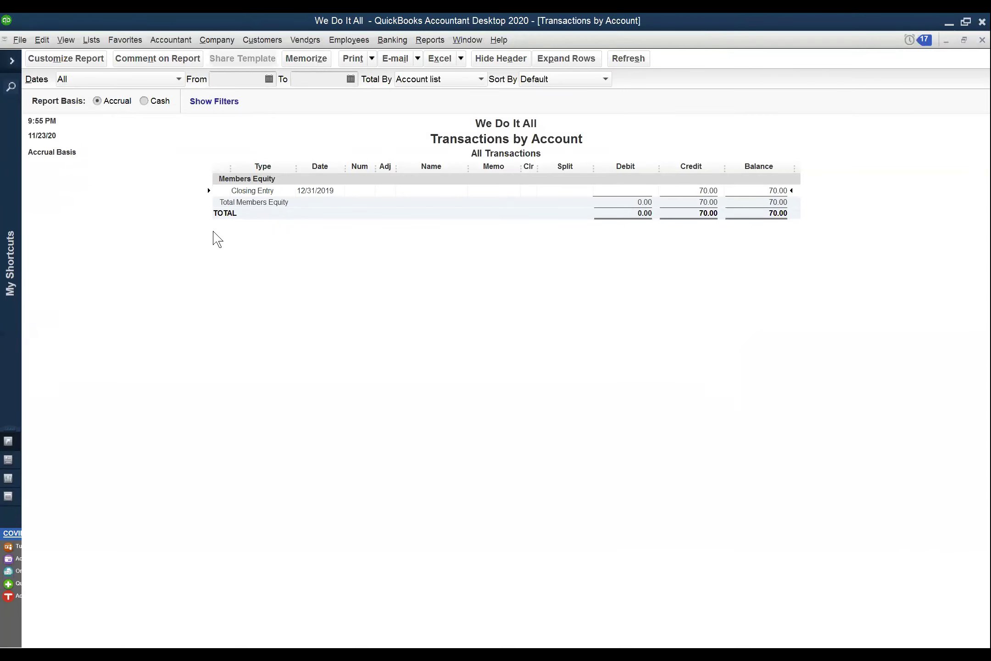
click(61, 82)
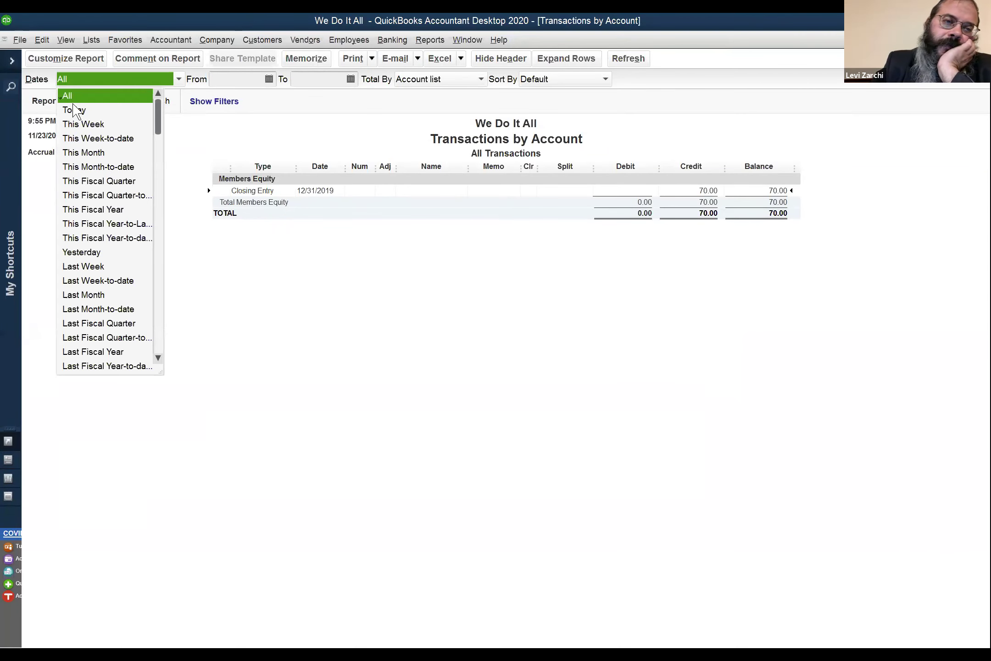
click(237, 223)
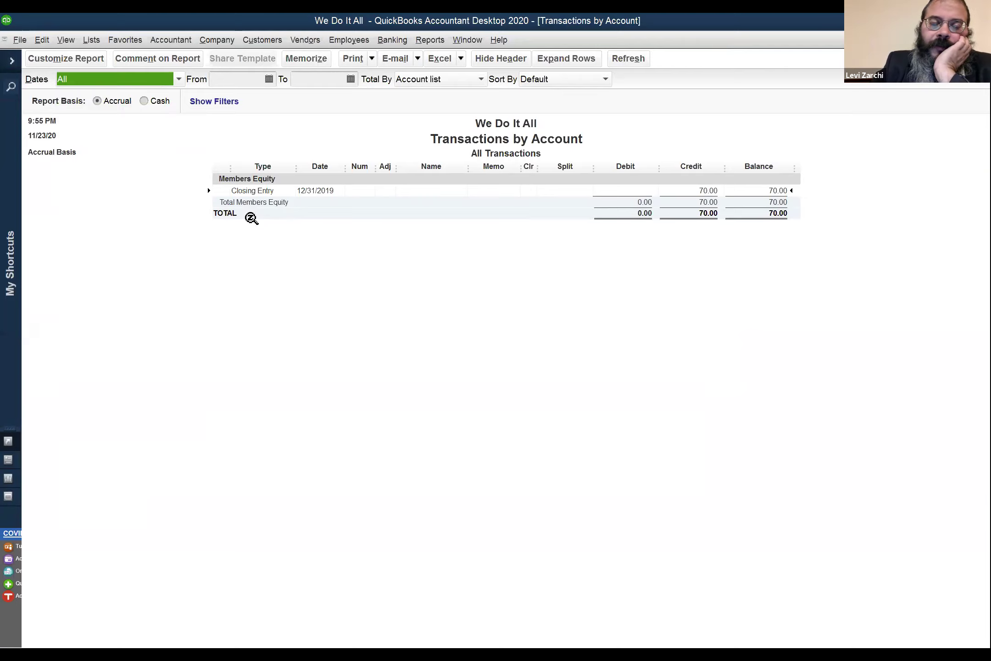
click(214, 243)
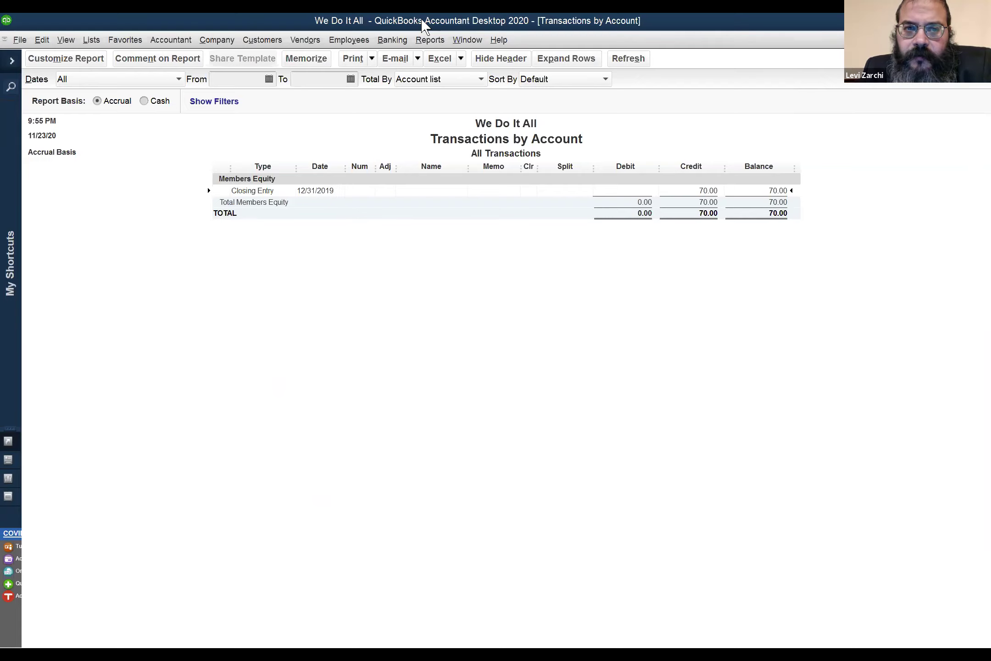
double_click(611, 21)
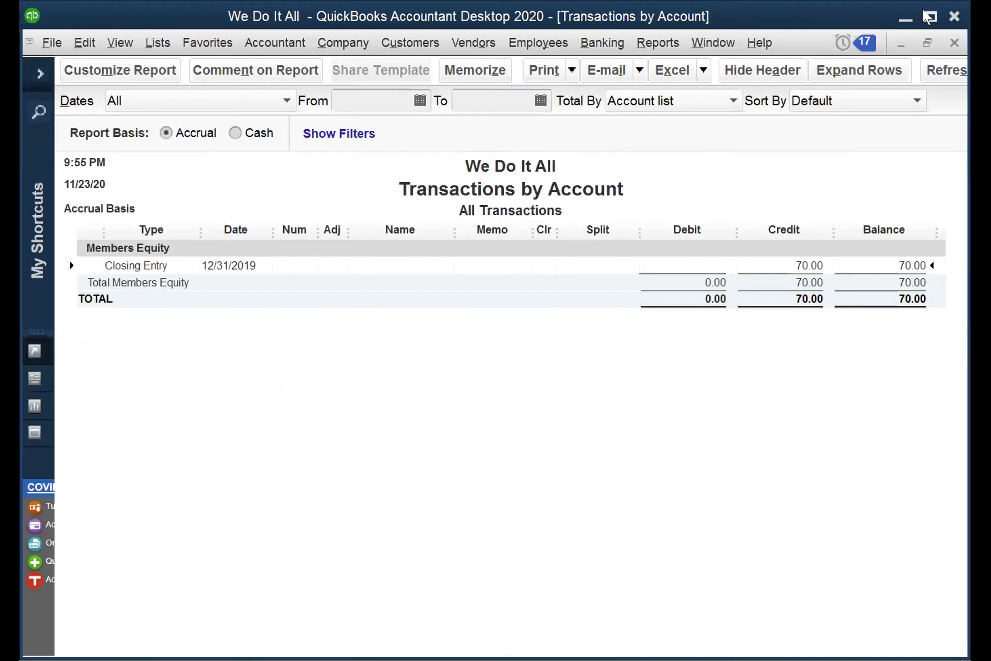
click(924, 12)
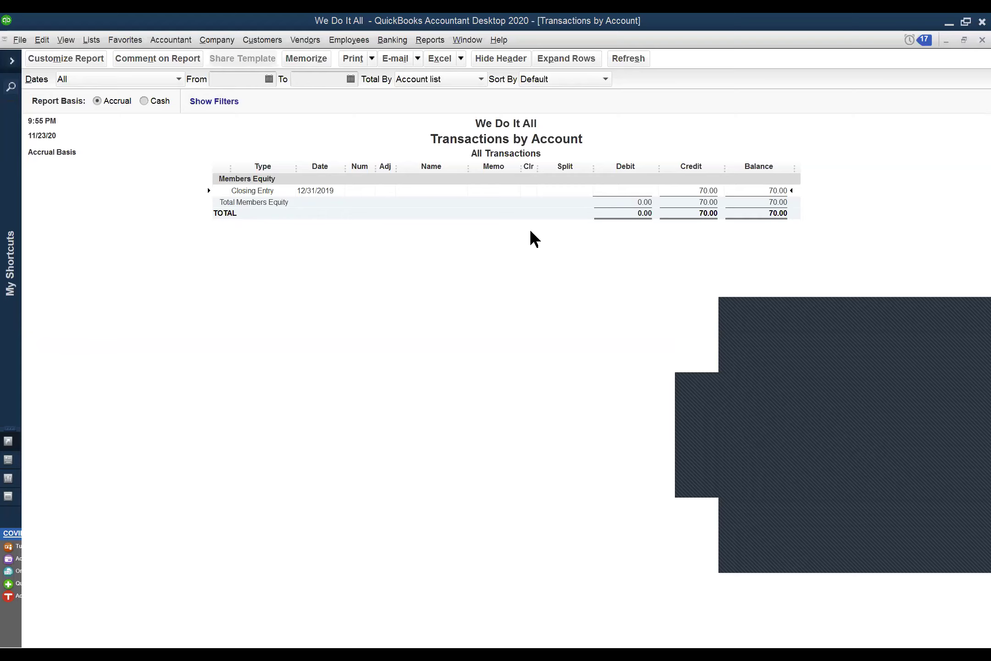
click(566, 59)
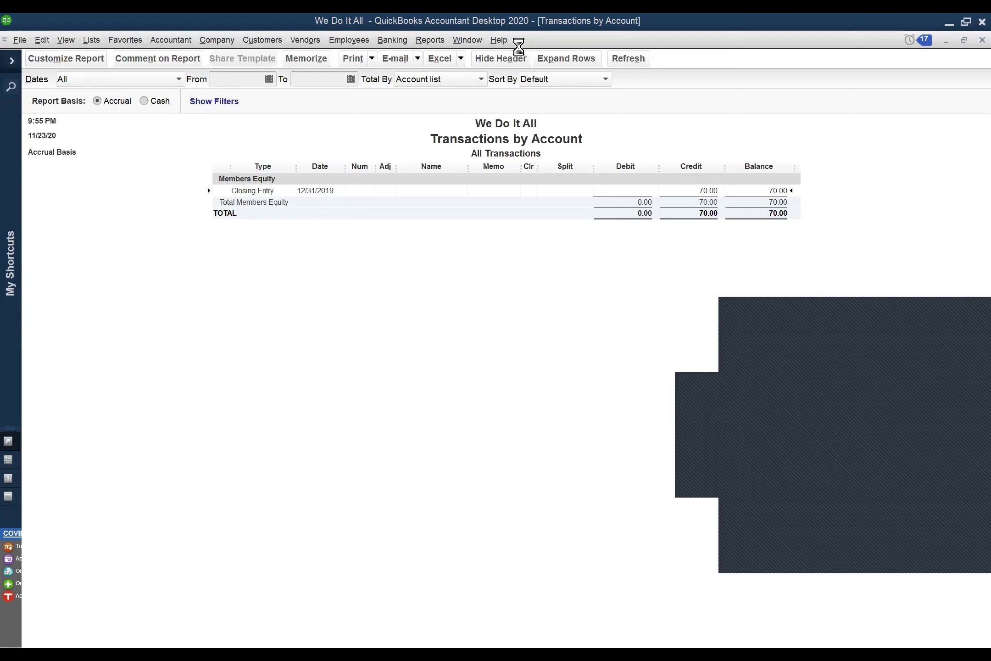